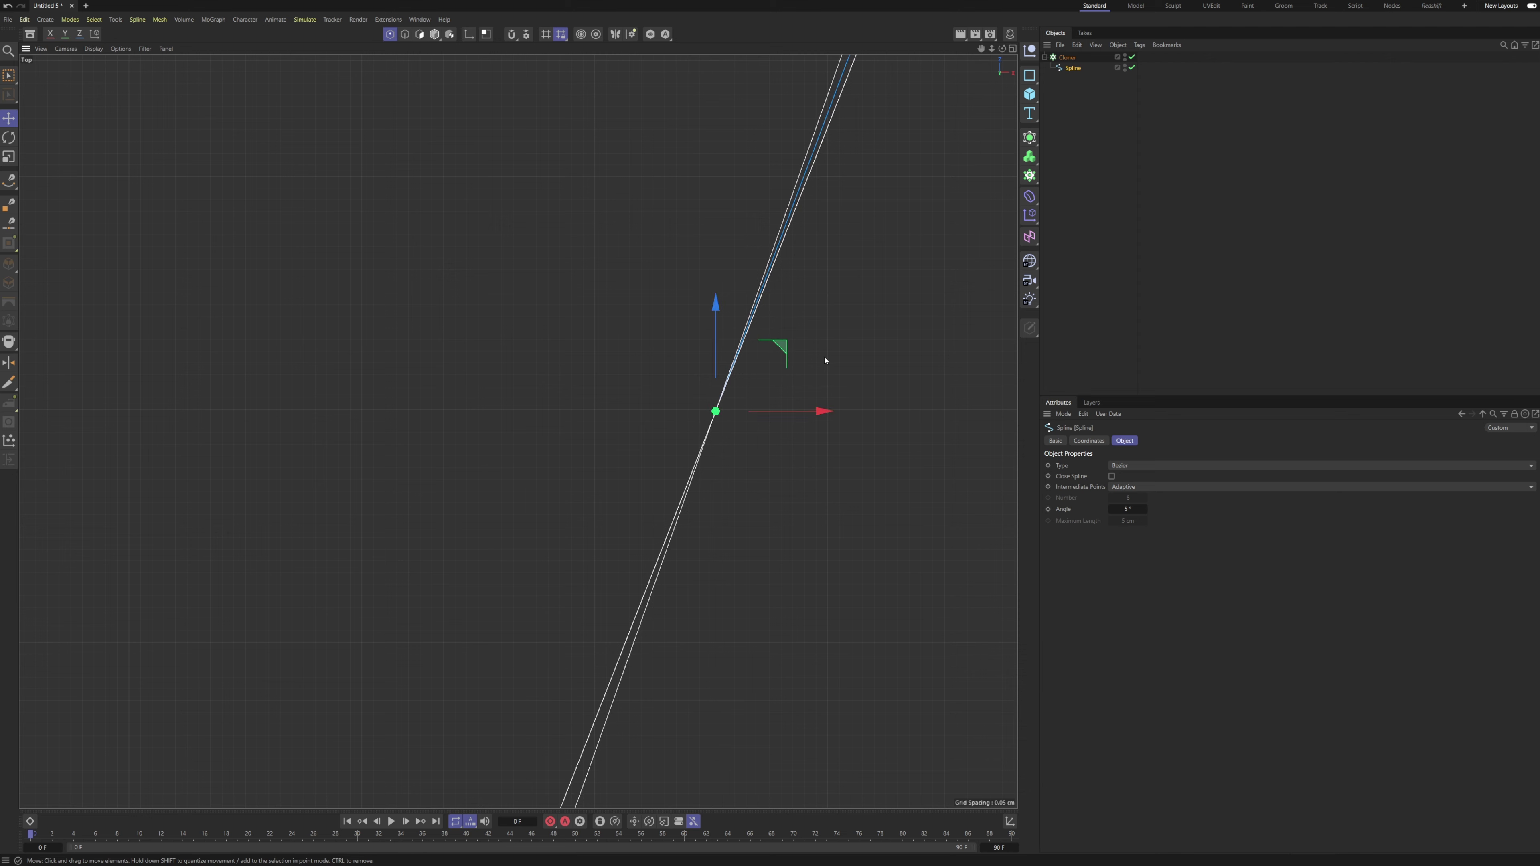
Switch from point editing to Model mode and deselect the spline.
left_click(836, 496)
scroll(836, 496, "down", 5)
left_click(434, 34)
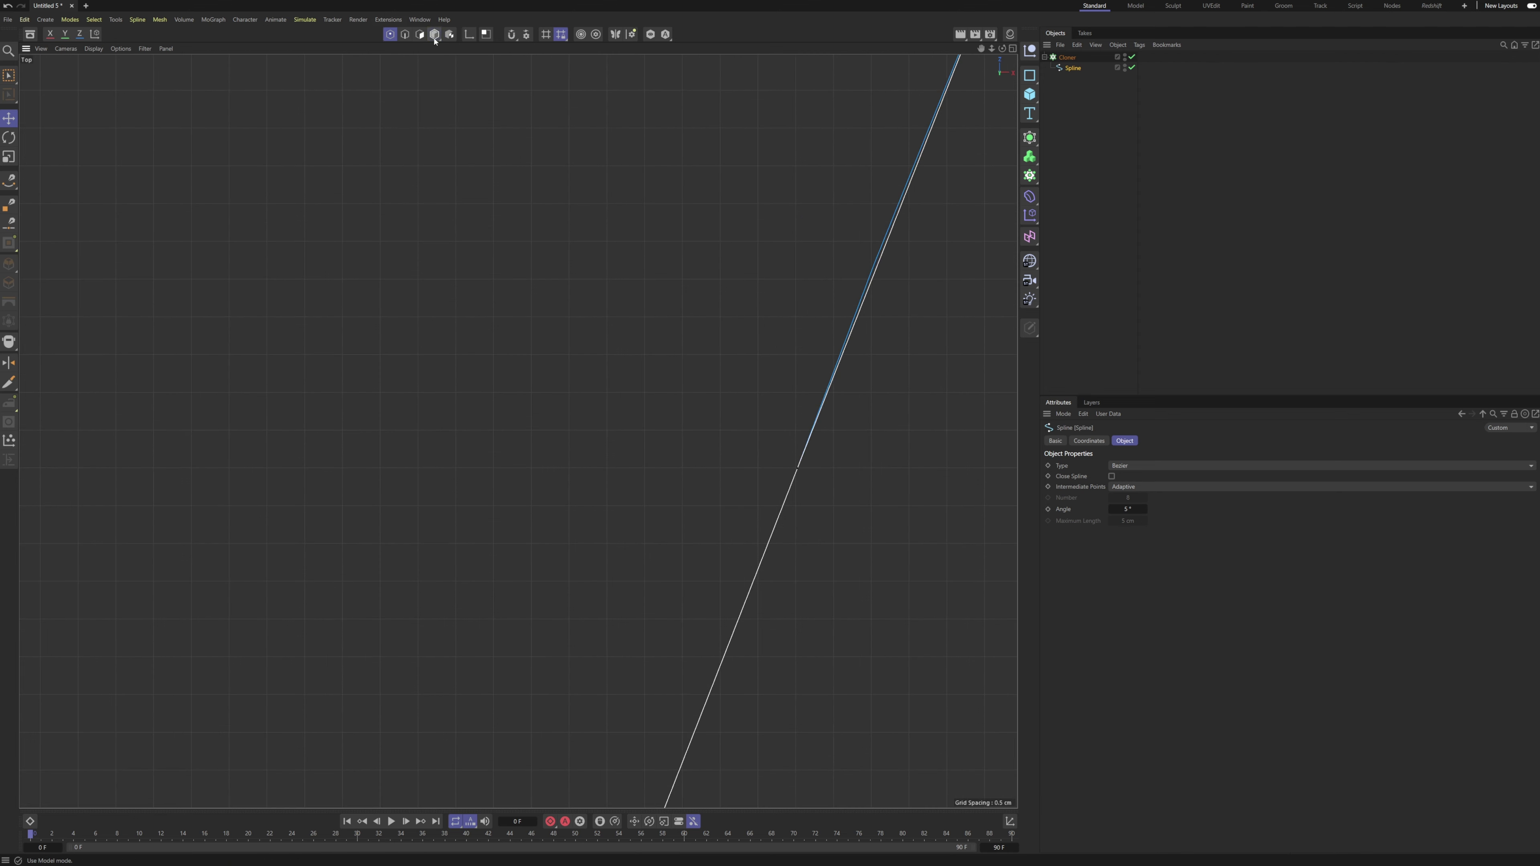
left_click(900, 522)
Set the Cloner's Z size per step to 41 cm so the spline rows interlock.
scroll(849, 493, "down", 6)
scroll(887, 493, "up", 8)
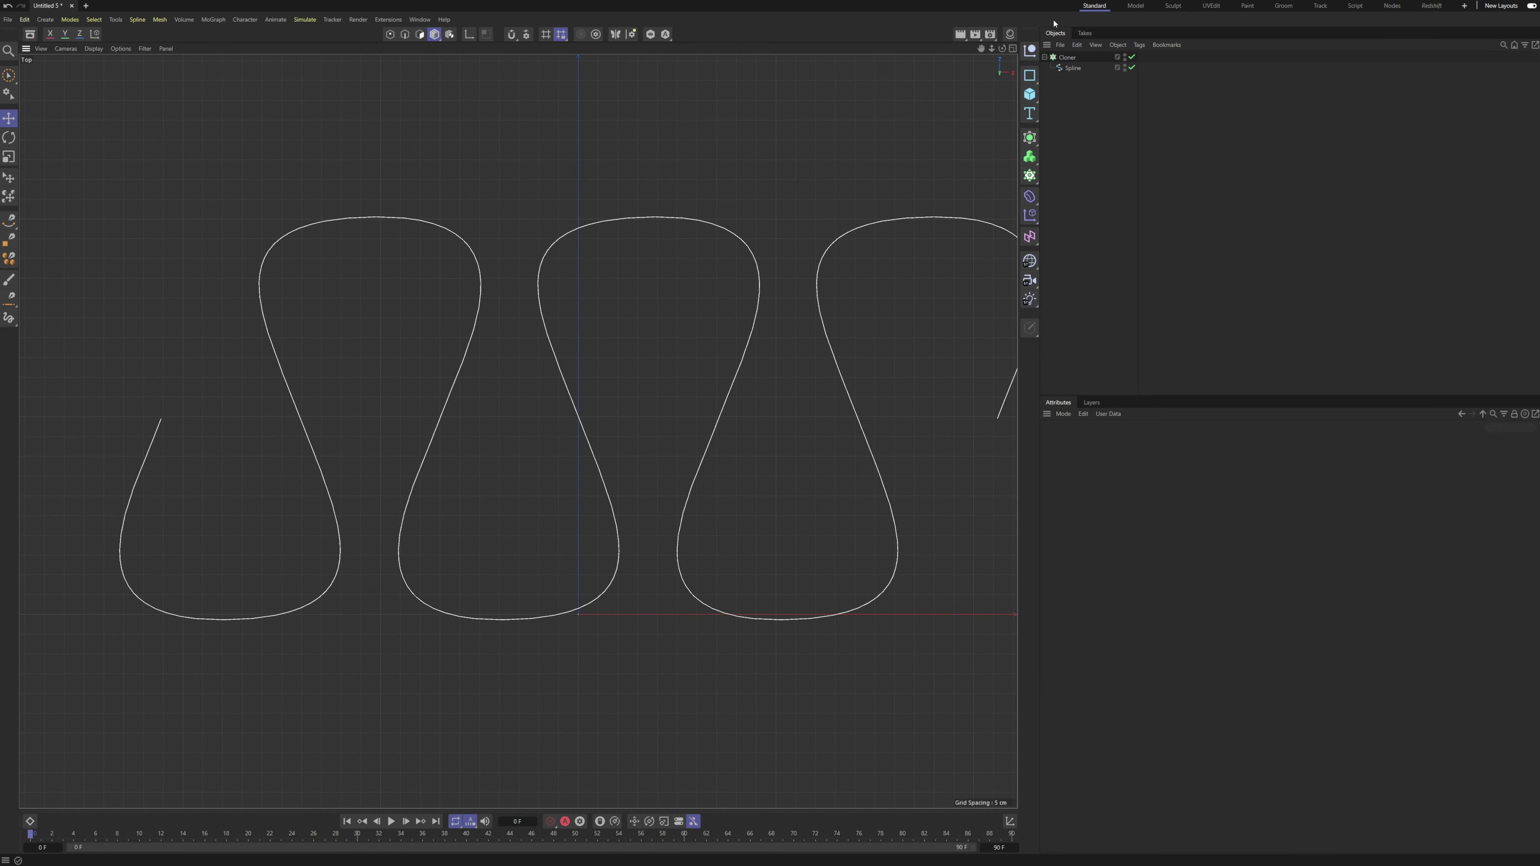
left_click(1066, 57)
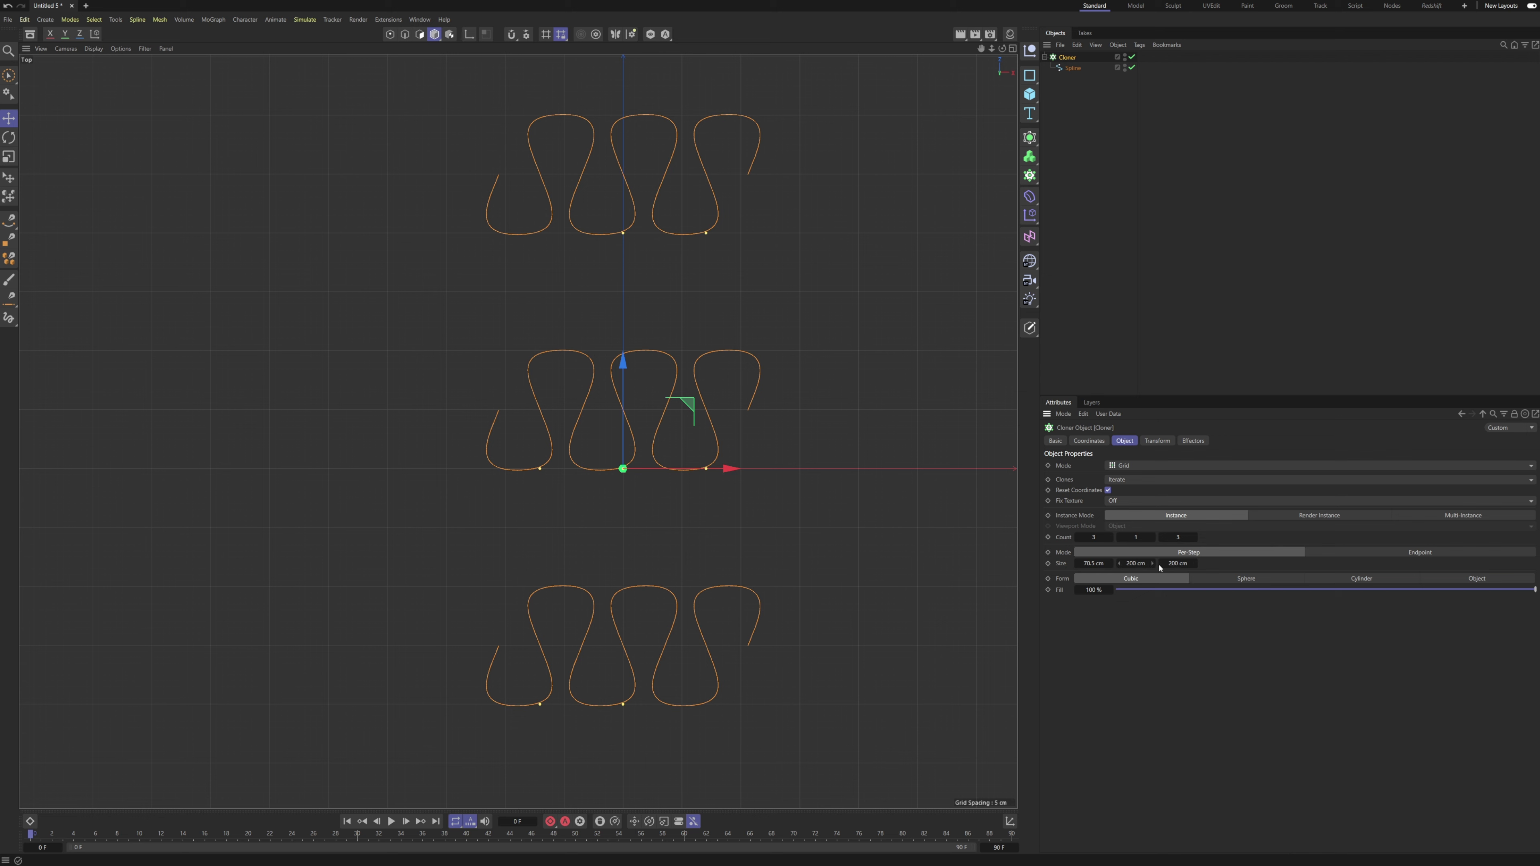
left_click_drag(1160, 566, 1140, 537)
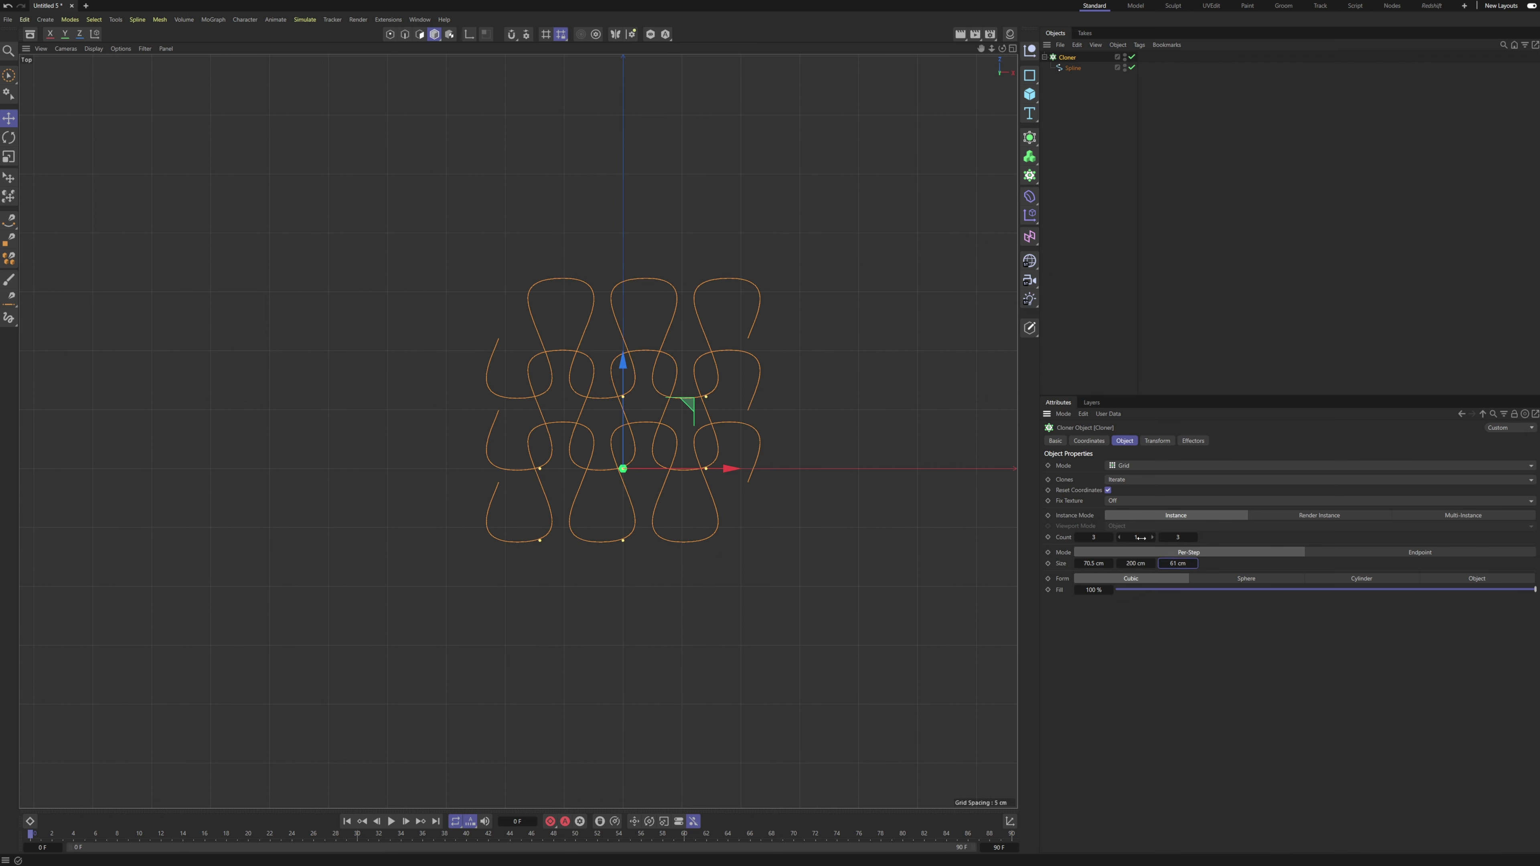
Set the Cloner's grid count to 9 in X and 9 in Z, working in the perspective view.
right_click_drag(640, 428, 688, 426, "alt")
mouse_move(694, 427)
left_mouse_down("alt")
mouse_move(678, 436)
mouse_move(694, 433)
left_mouse_up("alt")
middle_click_drag(797, 473, 758, 458, "alt")
middle_click(727, 443)
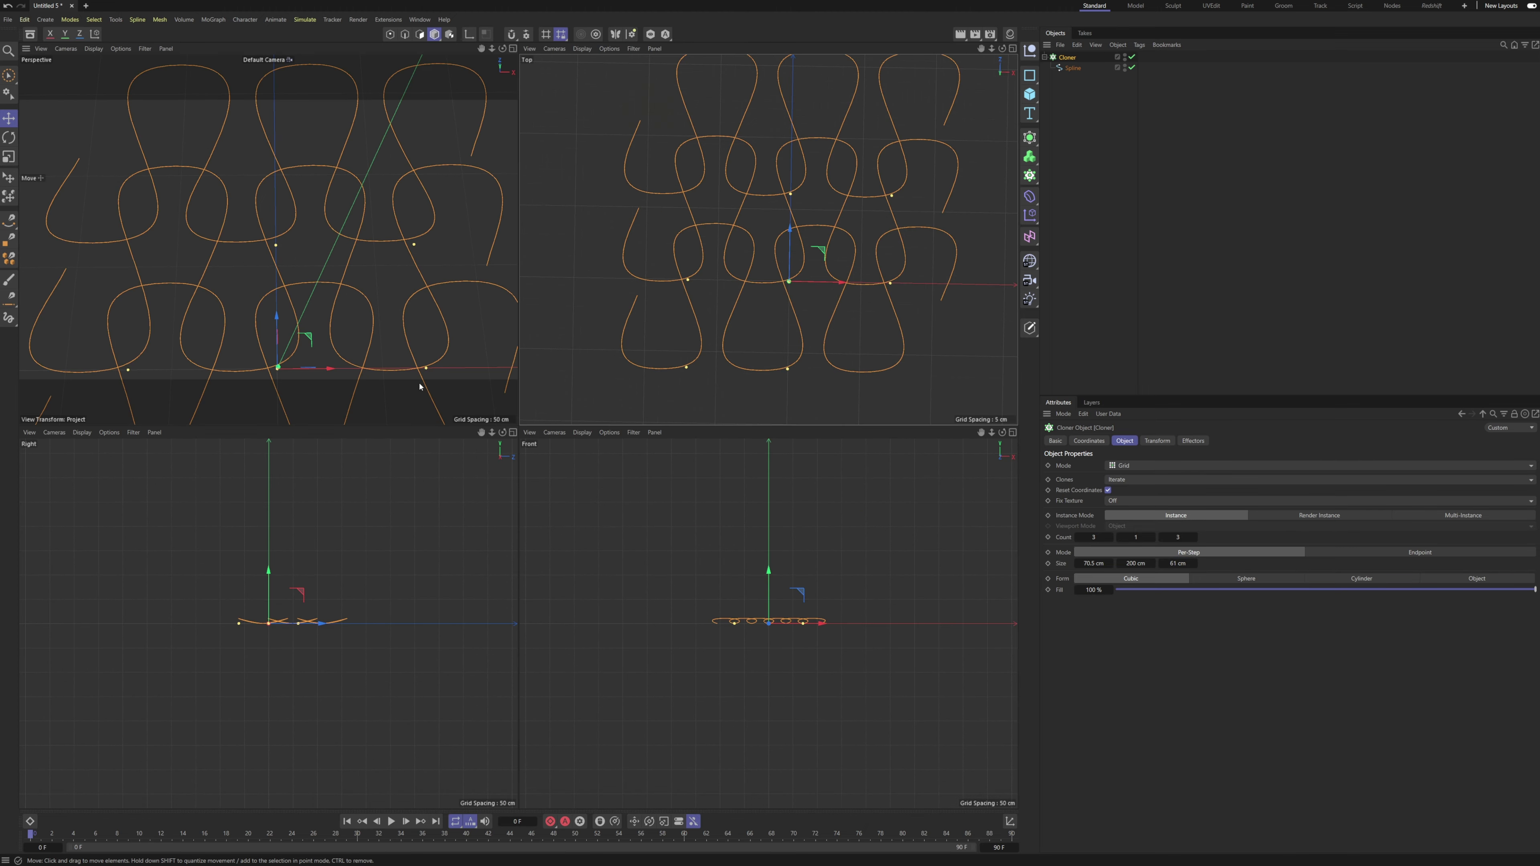
middle_click(420, 386)
left_click_drag(1110, 538, 1110, 528)
left_click(1181, 540)
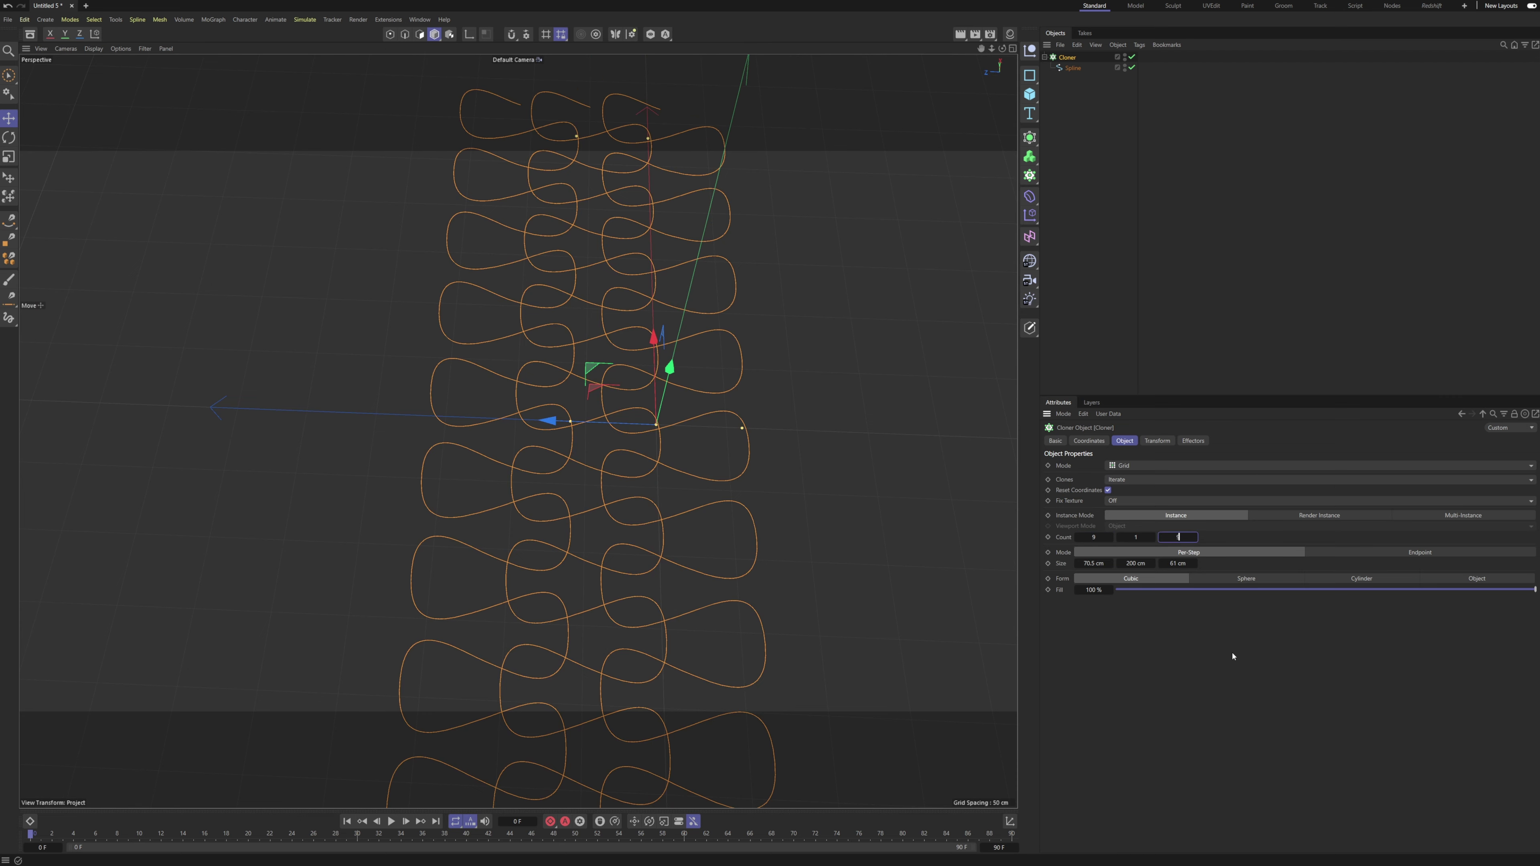
type("9")
key("Return")
Add a Connect object, make the Cloner its child and turn off Weld.
right_click_drag(743, 458, 732, 502, "alt")
left_click_drag(733, 502, 790, 472, "alt")
middle_click_drag(790, 472, 607, 456, "alt")
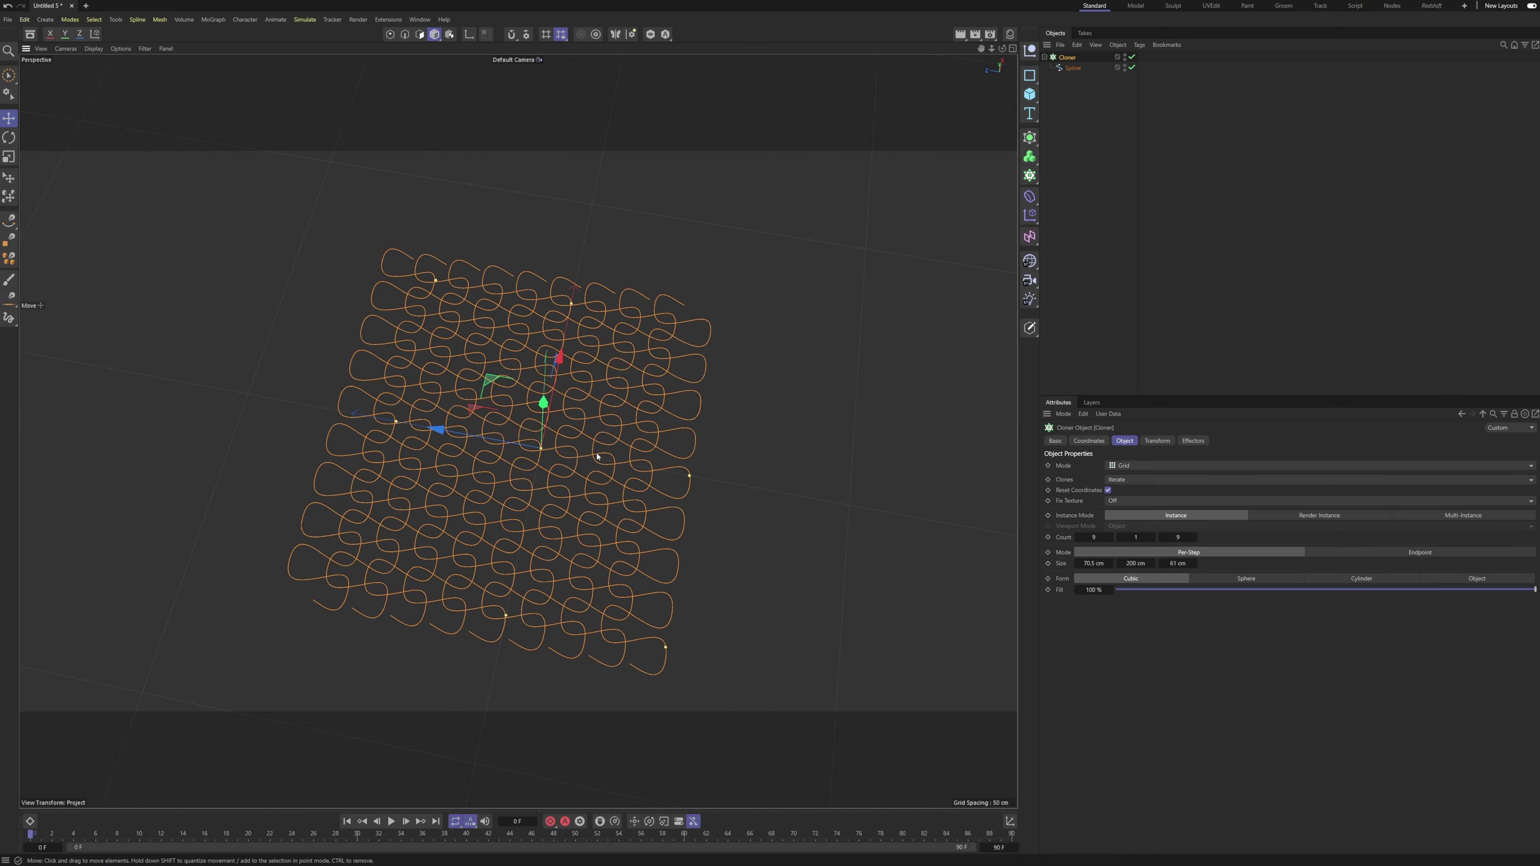
left_click_drag(607, 456, 509, 427, "alt")
right_click_drag(509, 427, 570, 425, "alt")
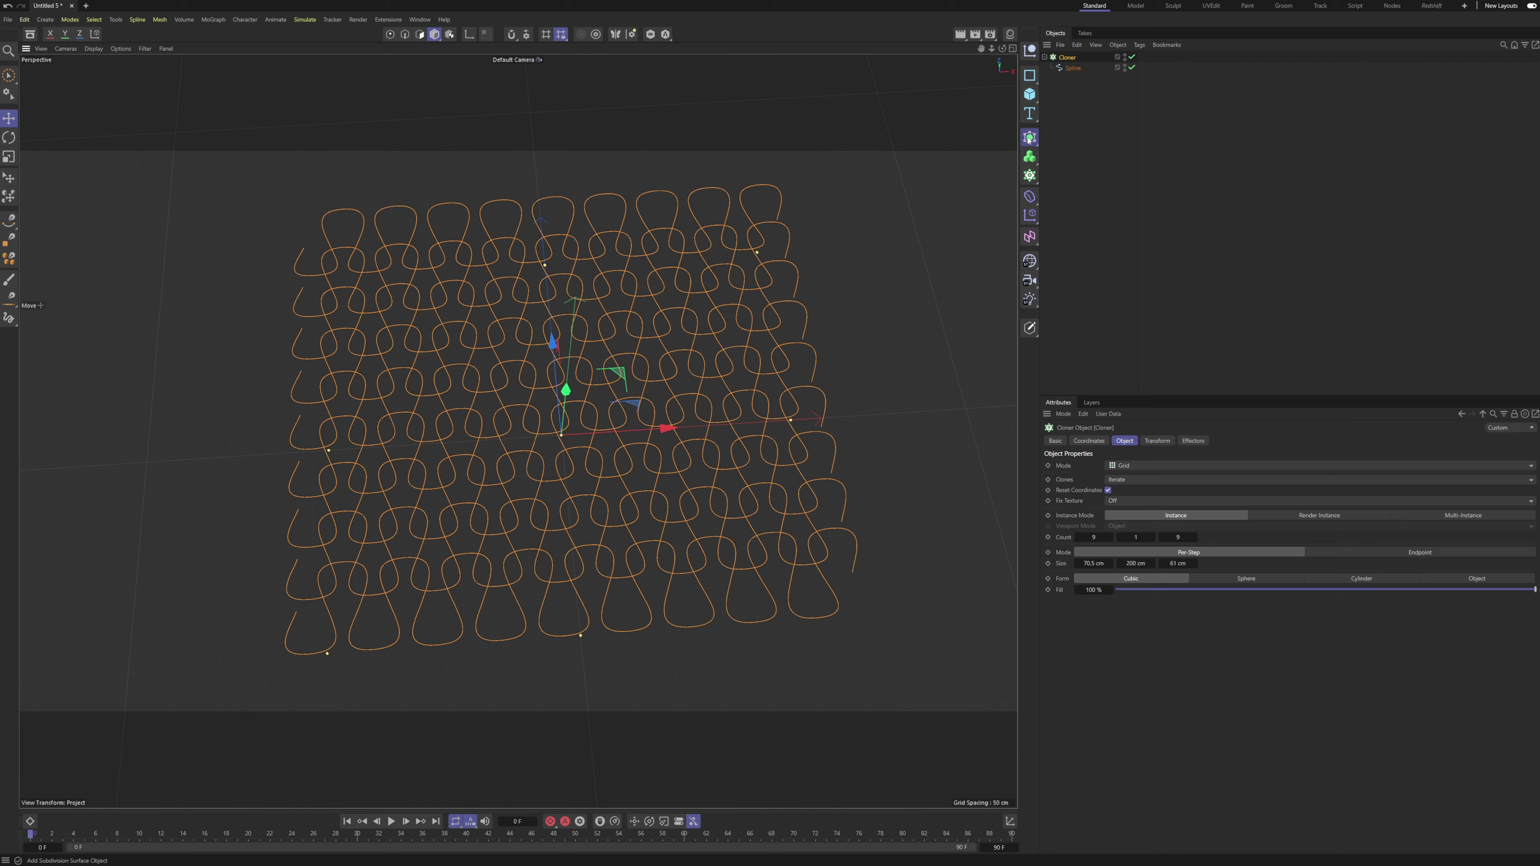
left_click(1029, 139)
left_click(1072, 239)
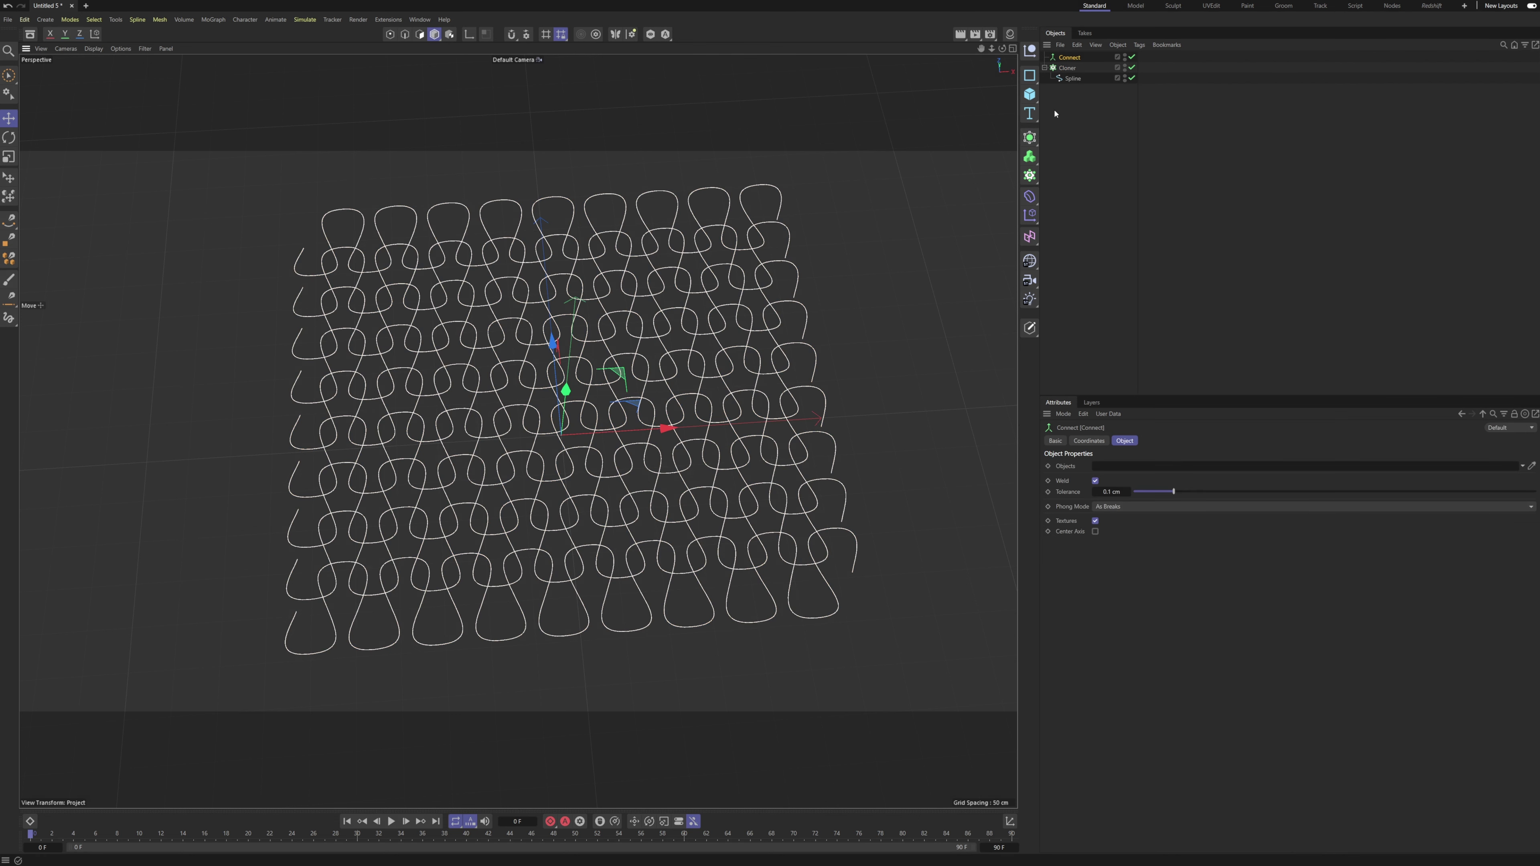
left_click_drag(1067, 68, 1082, 58)
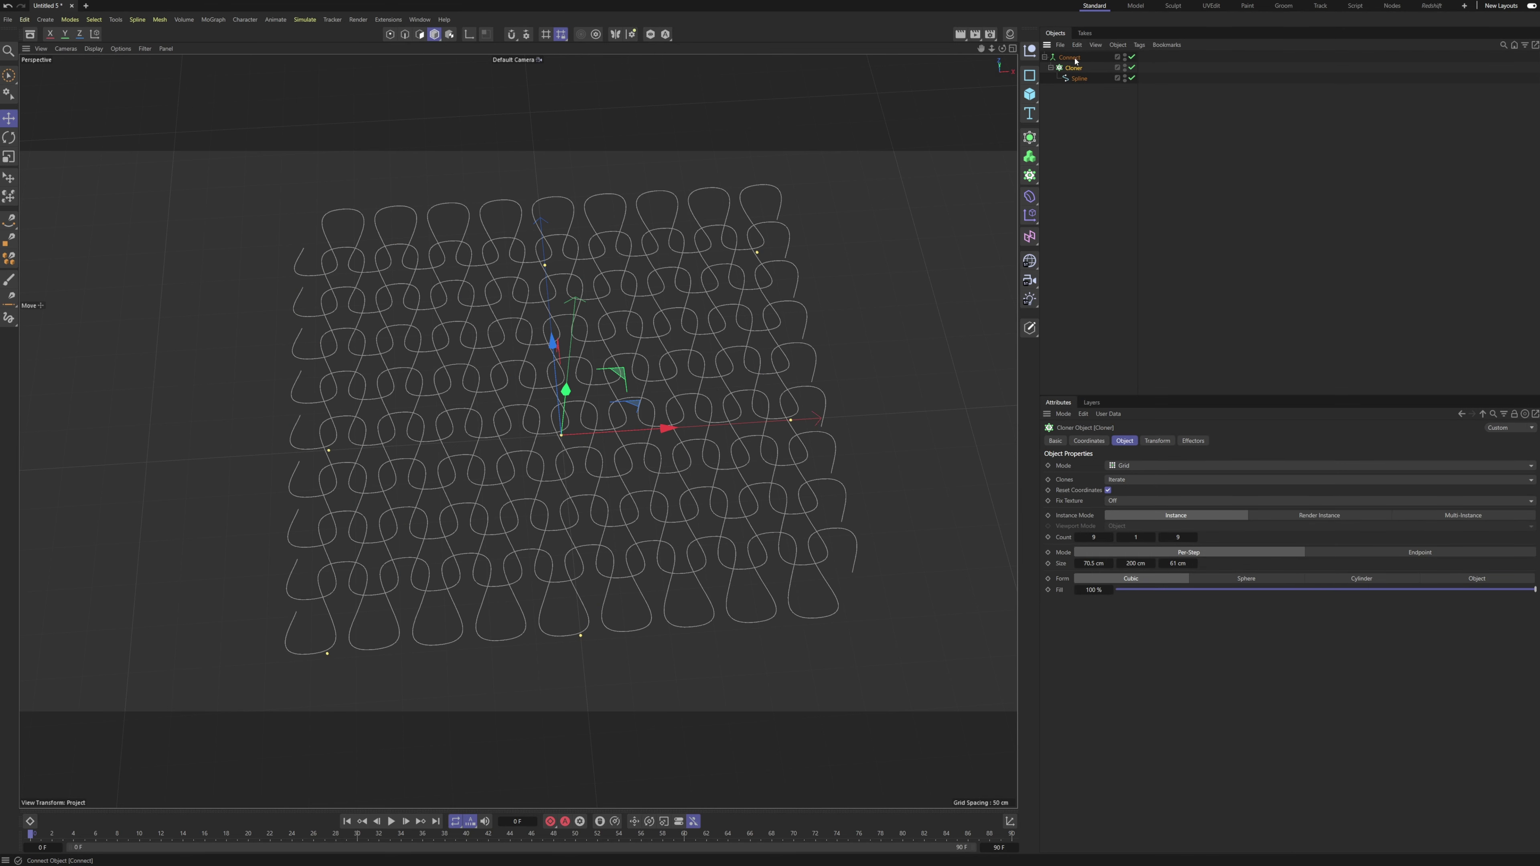
left_click(1075, 59)
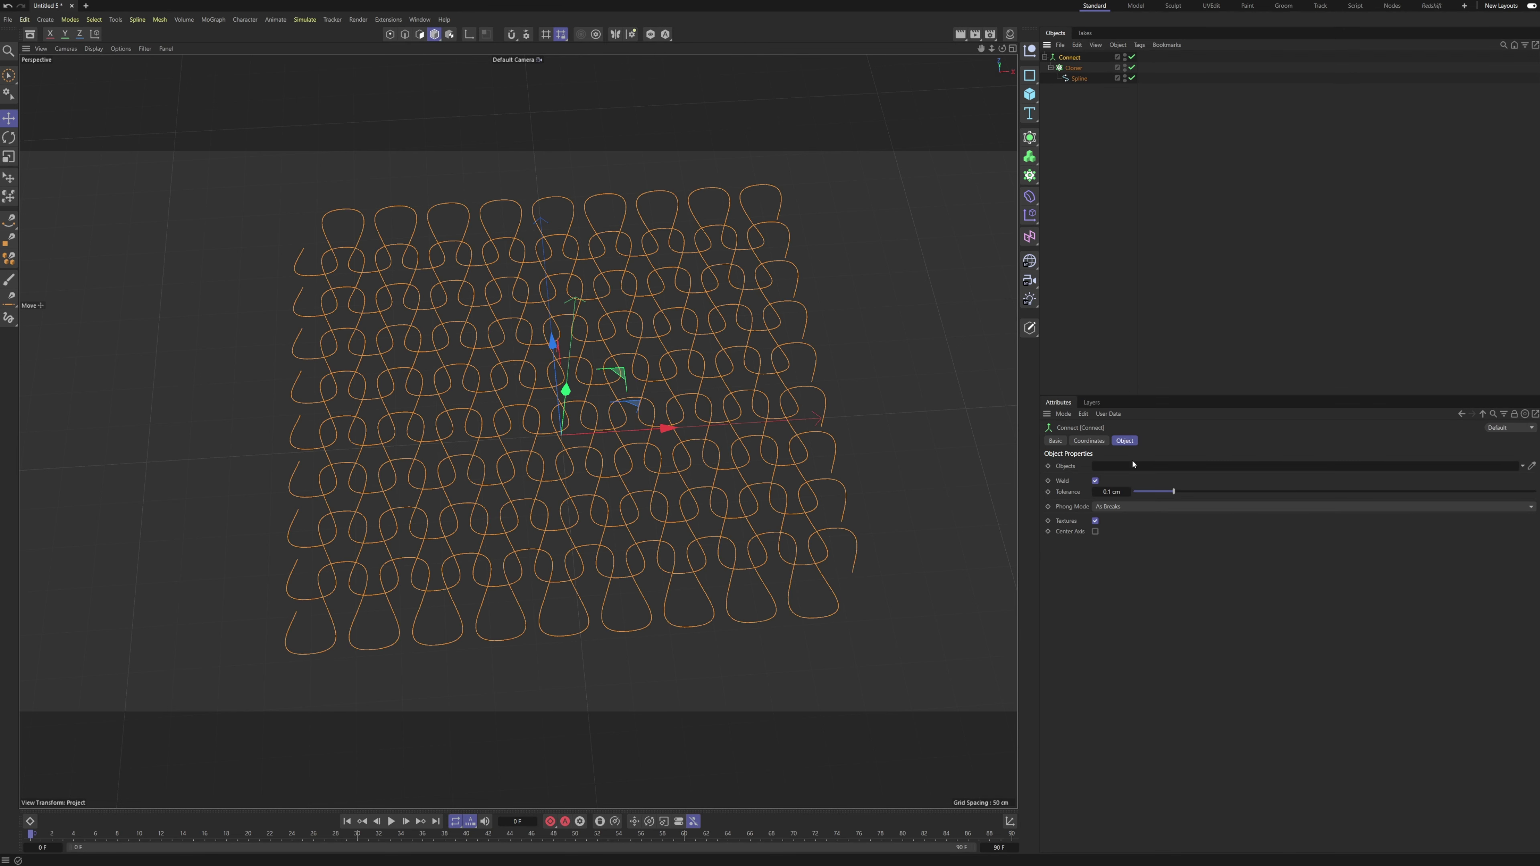
left_click(1096, 480)
Add a Sweep and a Circle spline, nesting the Circle as profile above the Connect object inside the Sweep.
left_click(1029, 138)
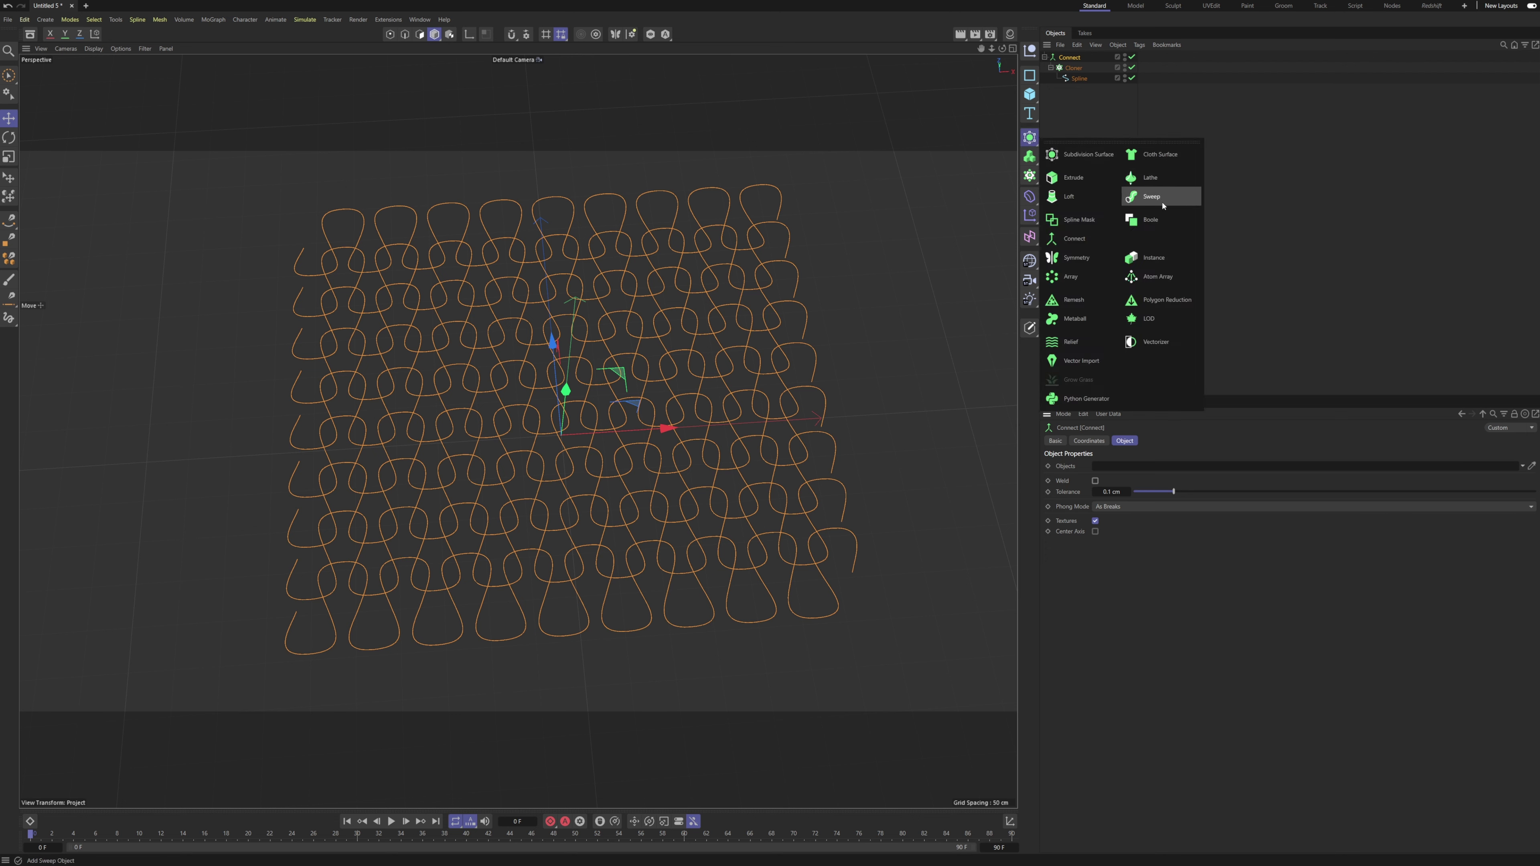
left_click(1143, 196)
left_click(1029, 82)
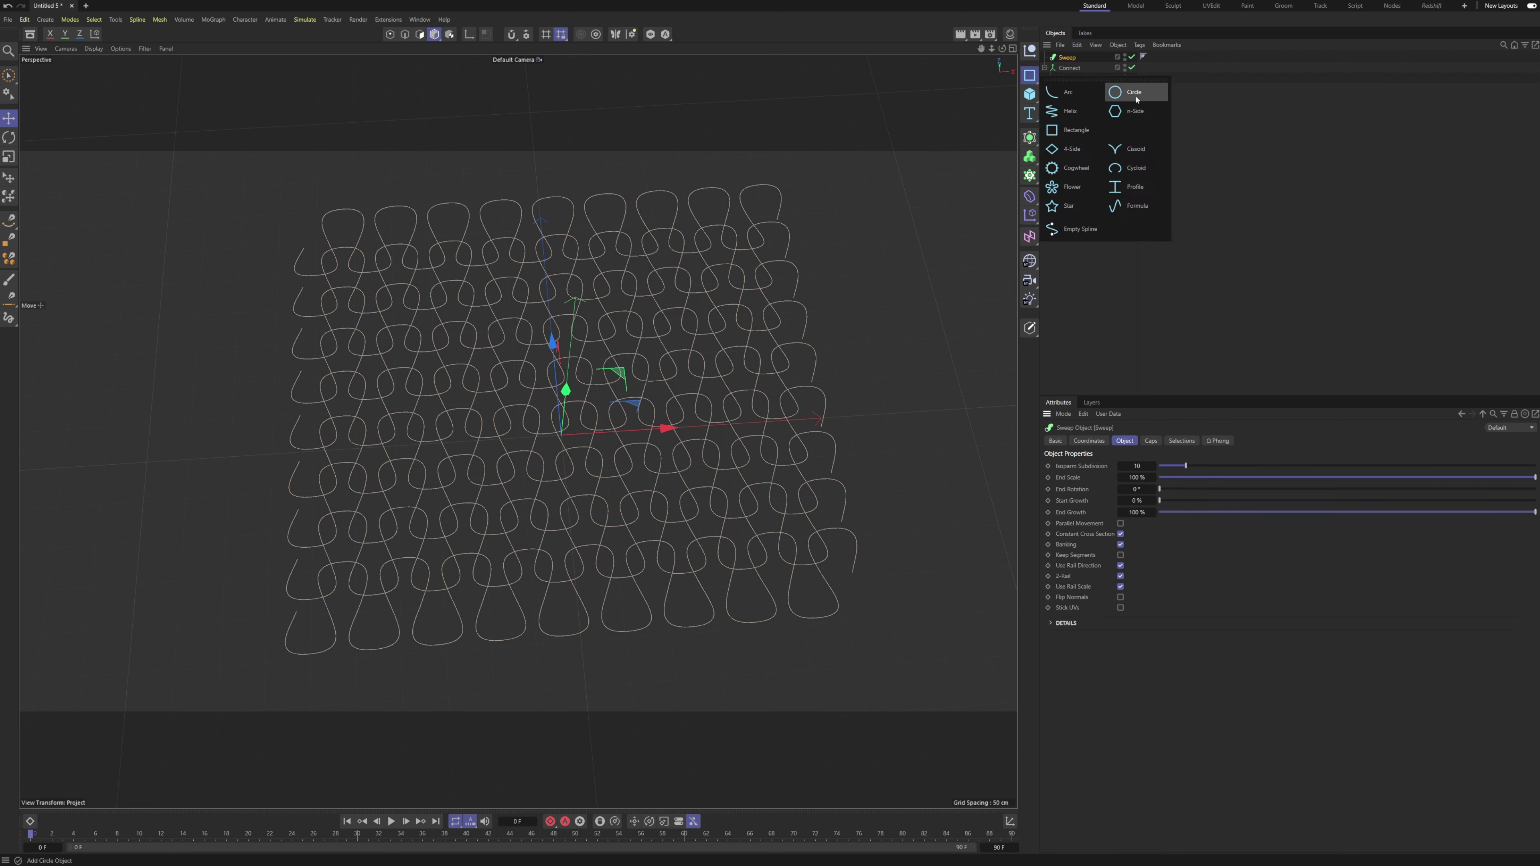
left_click(1122, 91)
left_click_drag(1061, 57, 1068, 104)
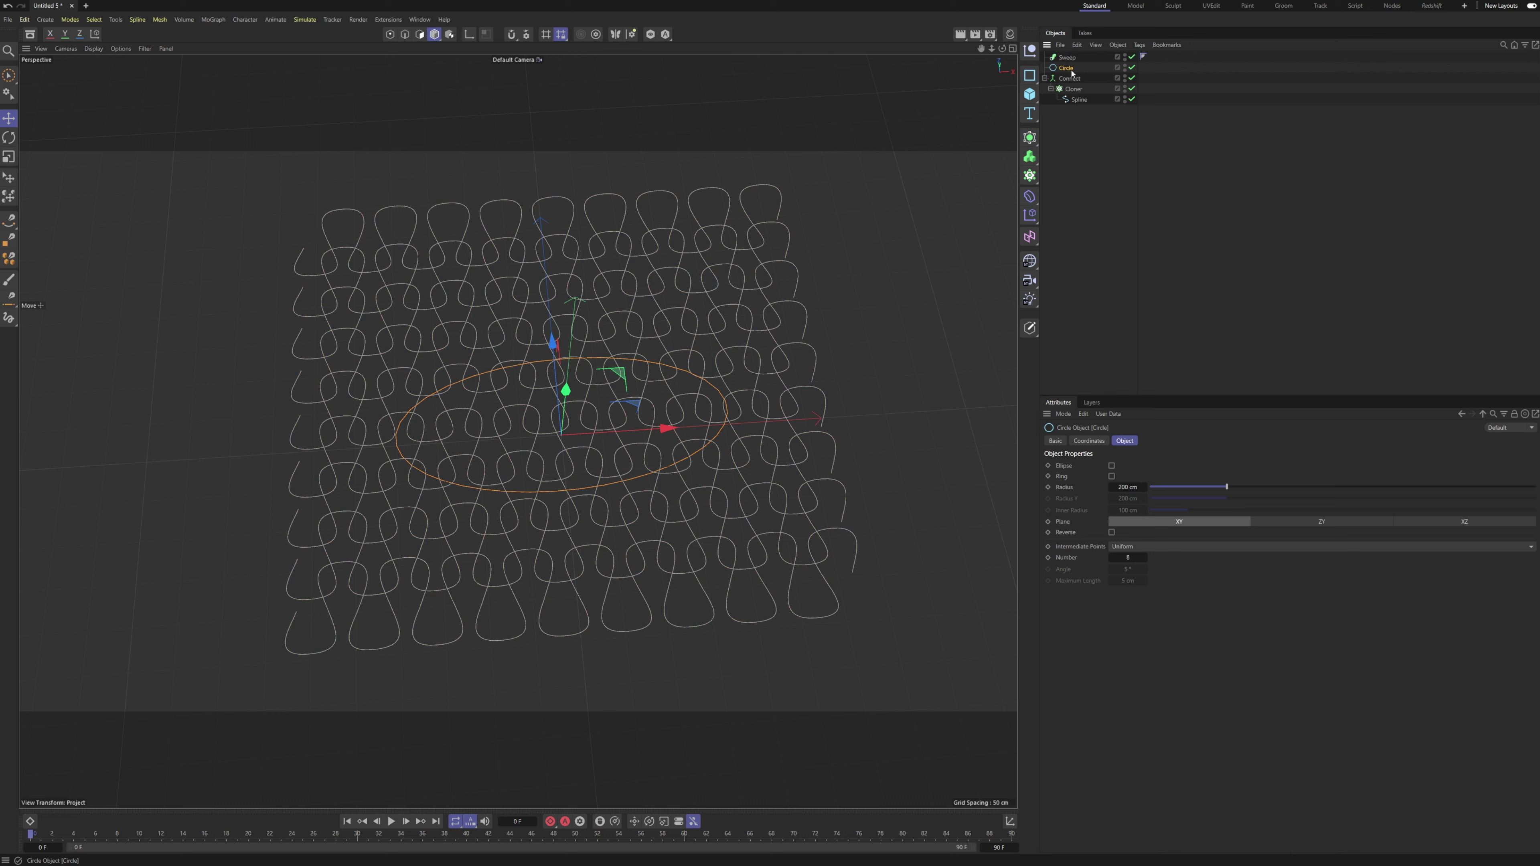
left_click(1070, 68)
left_click(1213, 143)
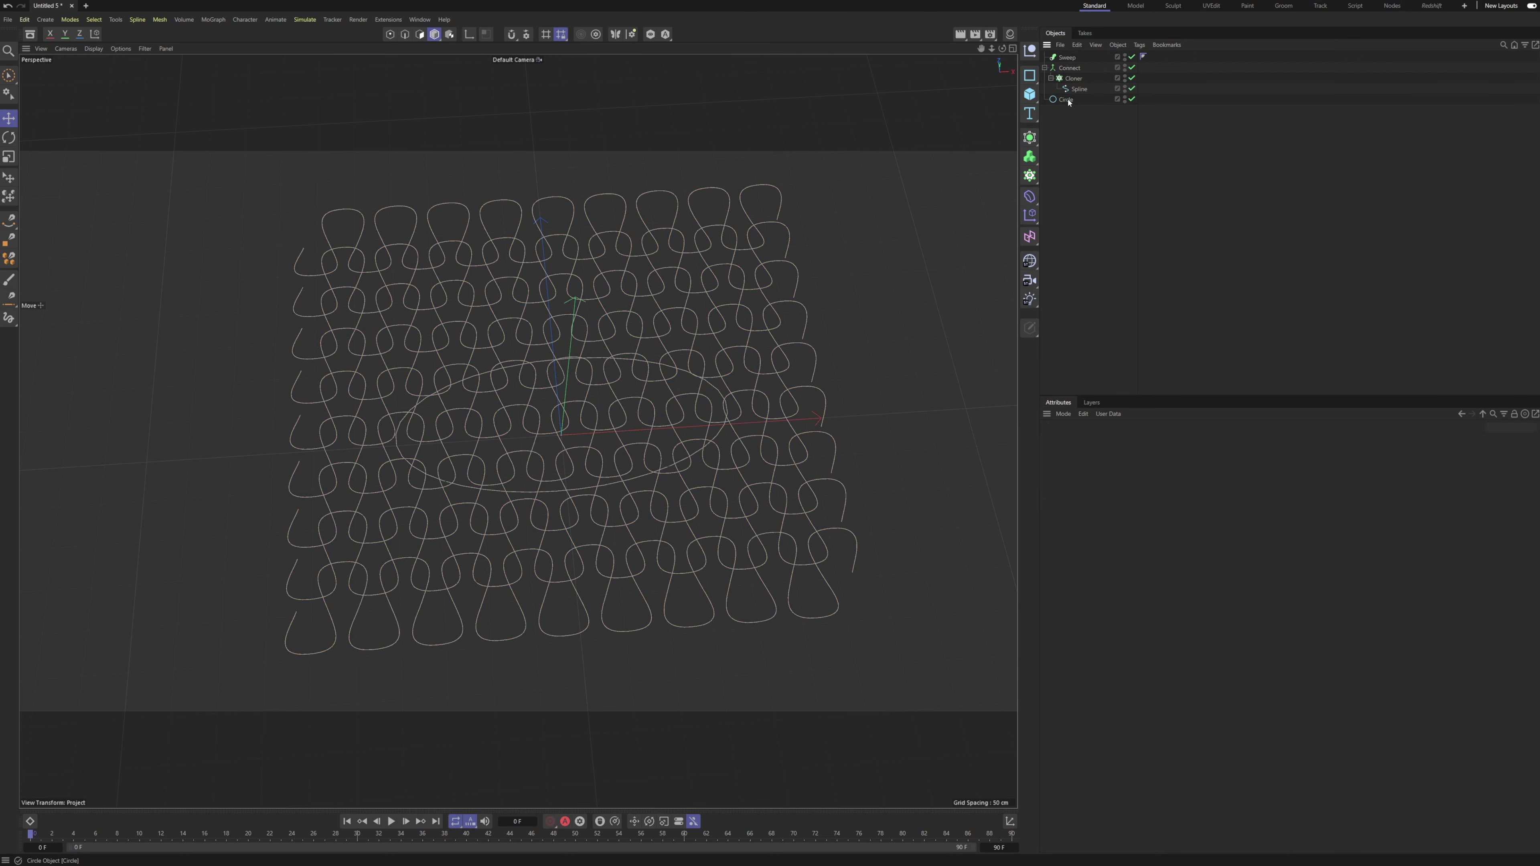
left_click(1061, 101)
left_click_drag(1065, 68, 1069, 58)
left_click(1065, 99)
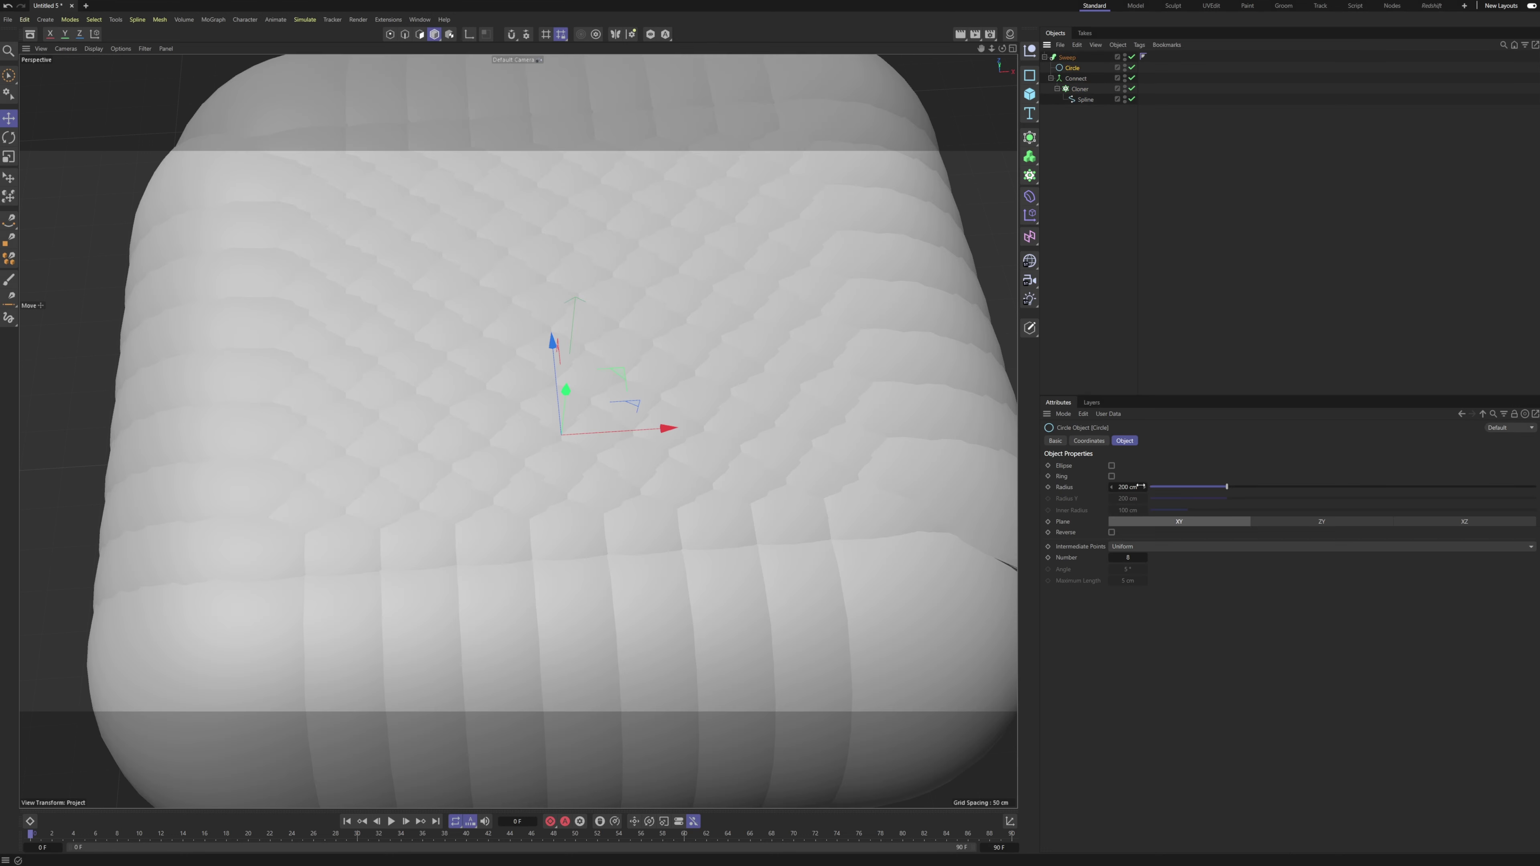
Set the Circle profile's radius to 10 cm and thin it down to 7 cm.
left_click(1140, 486)
type("10")
key("Return")
key("h")
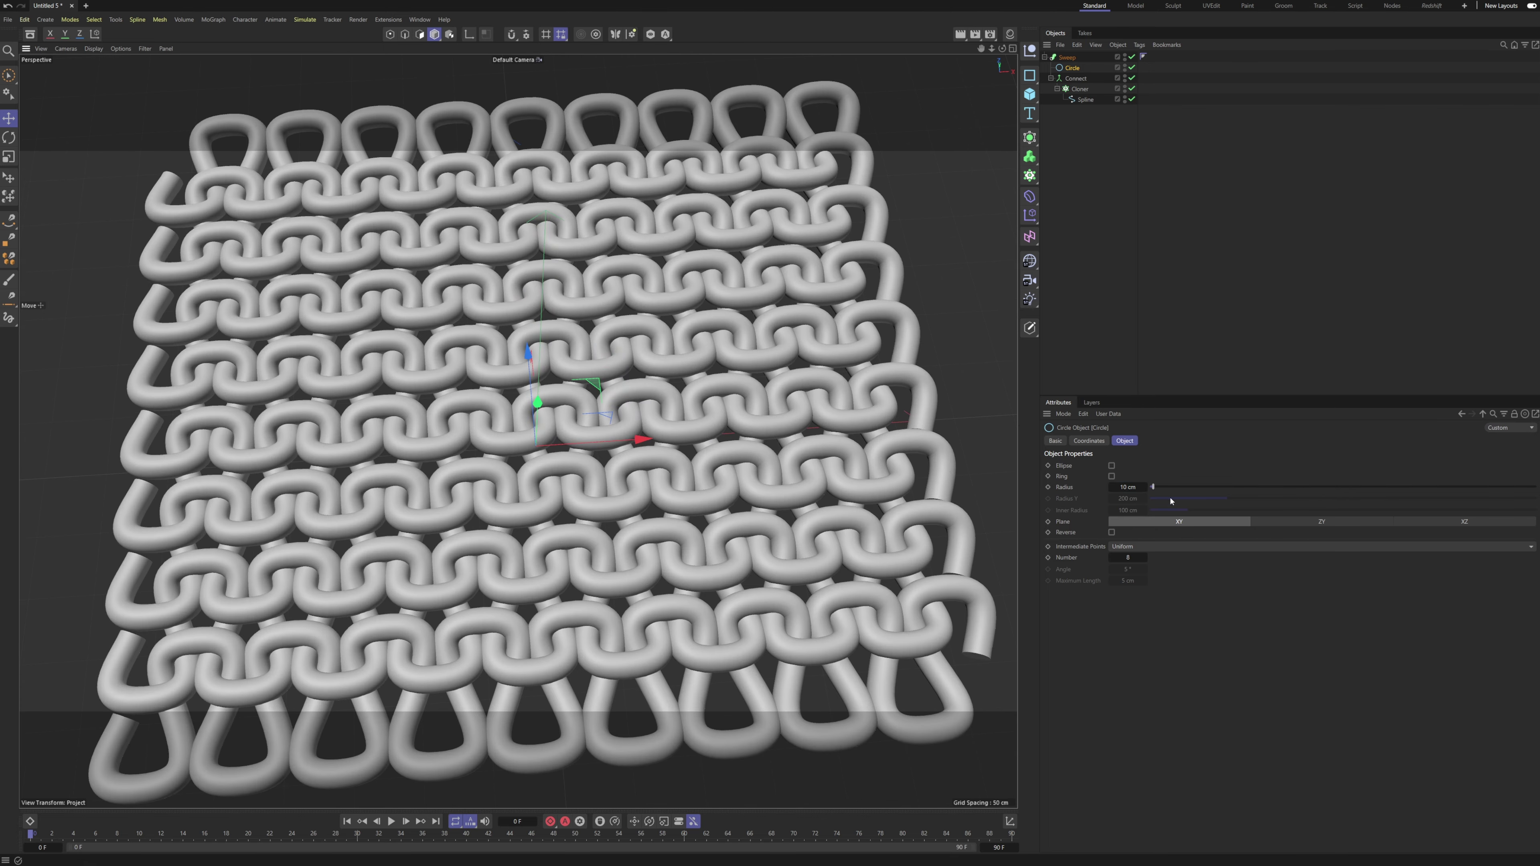
left_click_drag(1115, 487, 1109, 487)
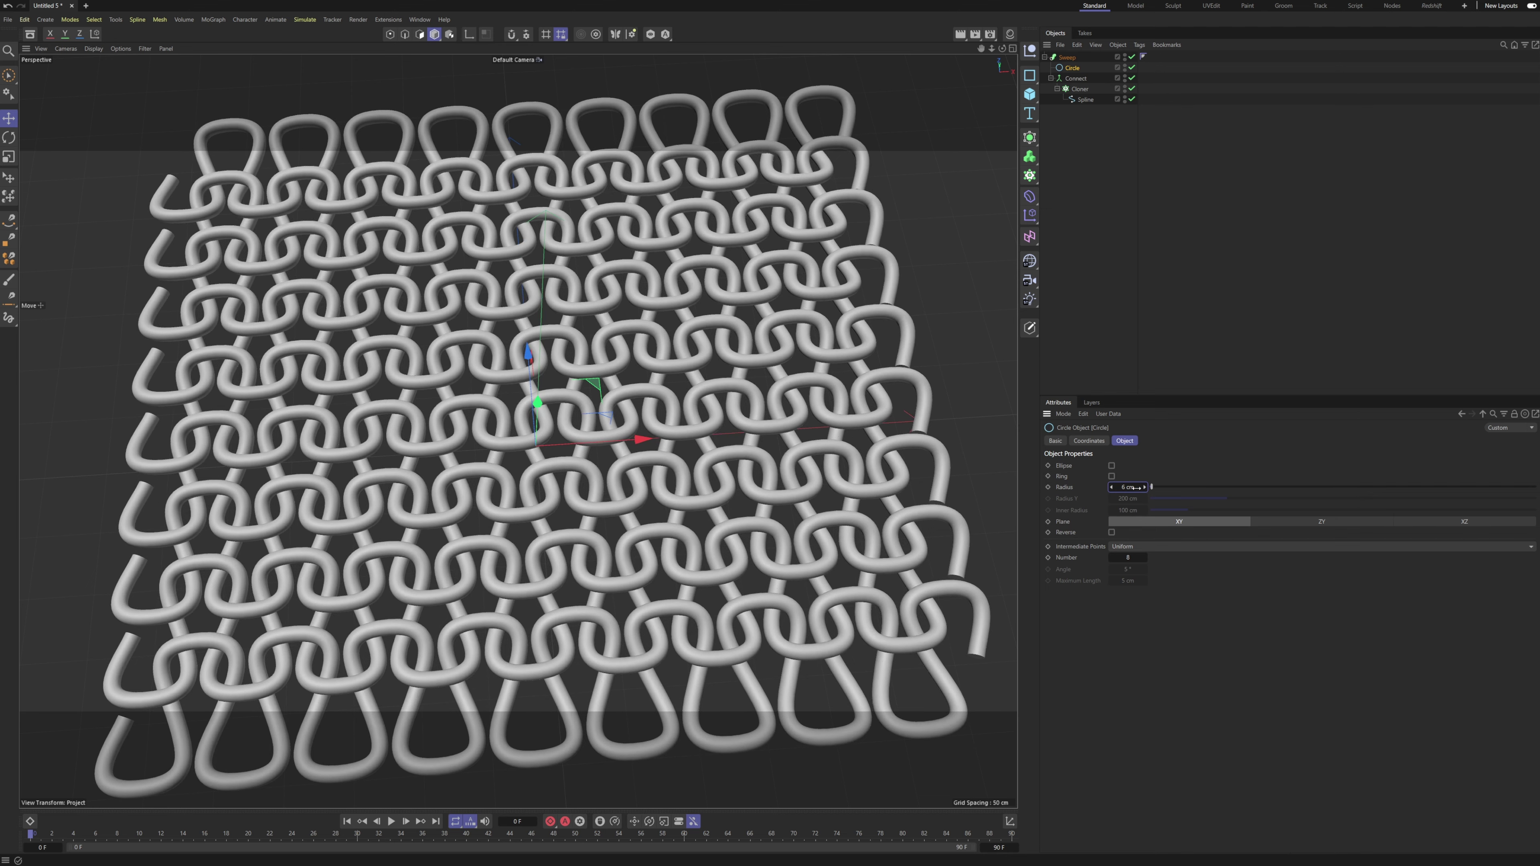
Add a Random effector to the Cloner.
left_click_drag(491, 397, 561, 391, "alt")
scroll(671, 418, "down", 4)
left_click_drag(857, 320, 636, 361, "alt")
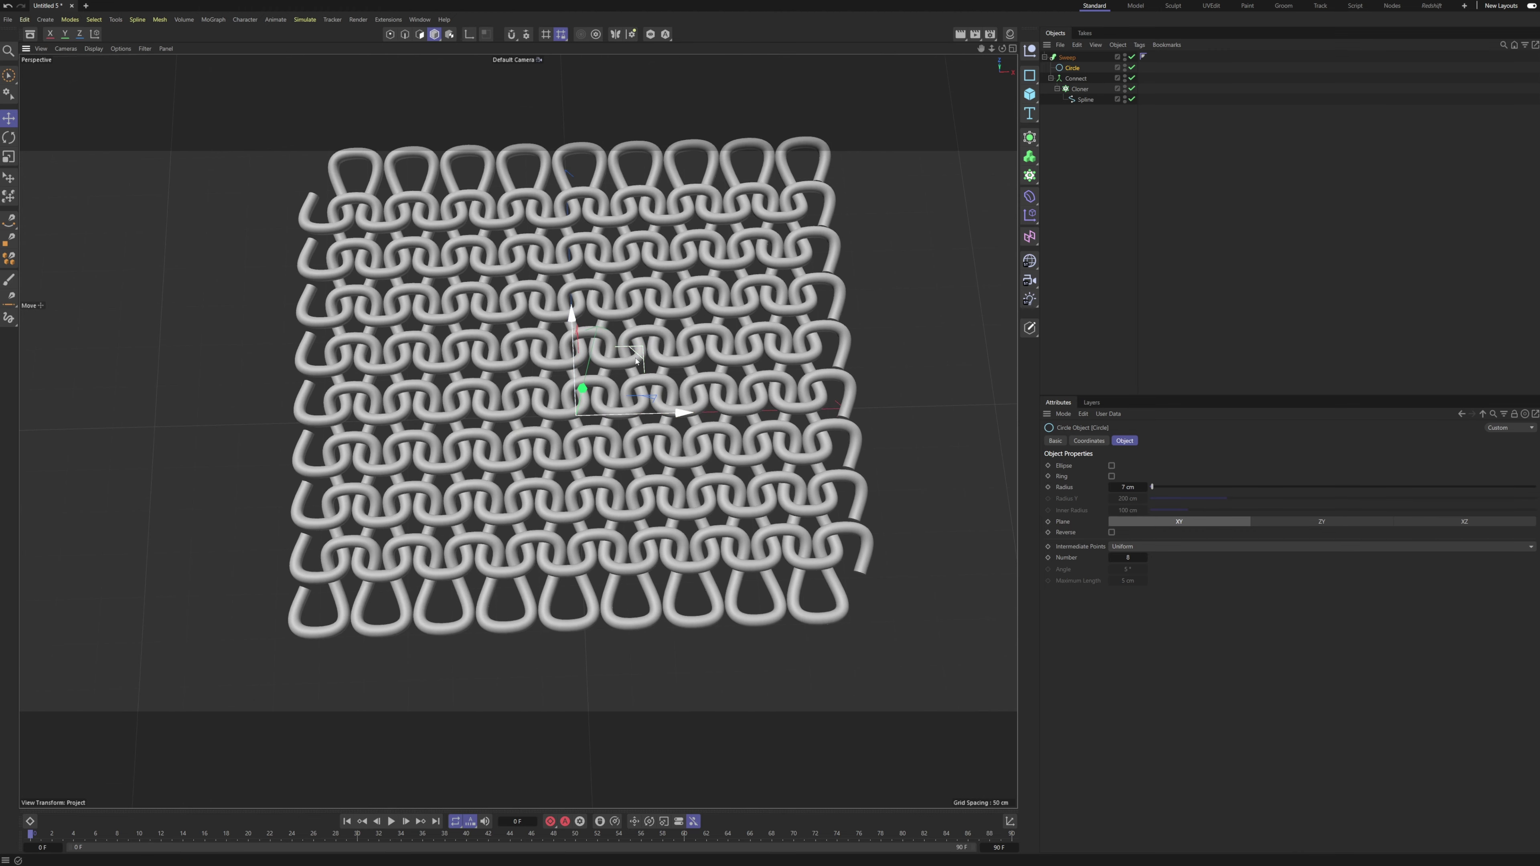
left_click(1080, 89)
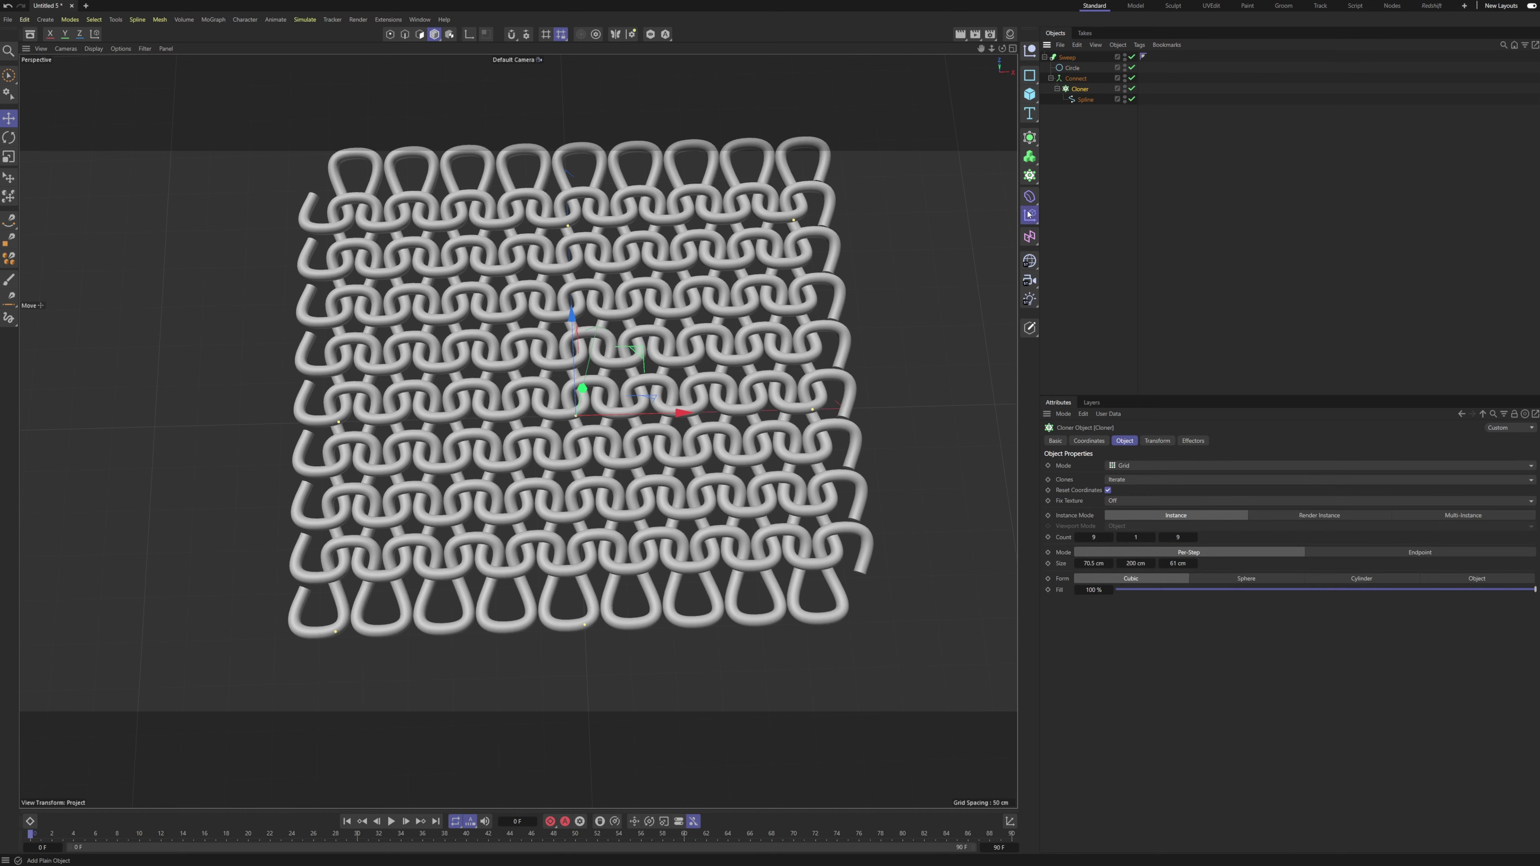
left_click(1029, 214)
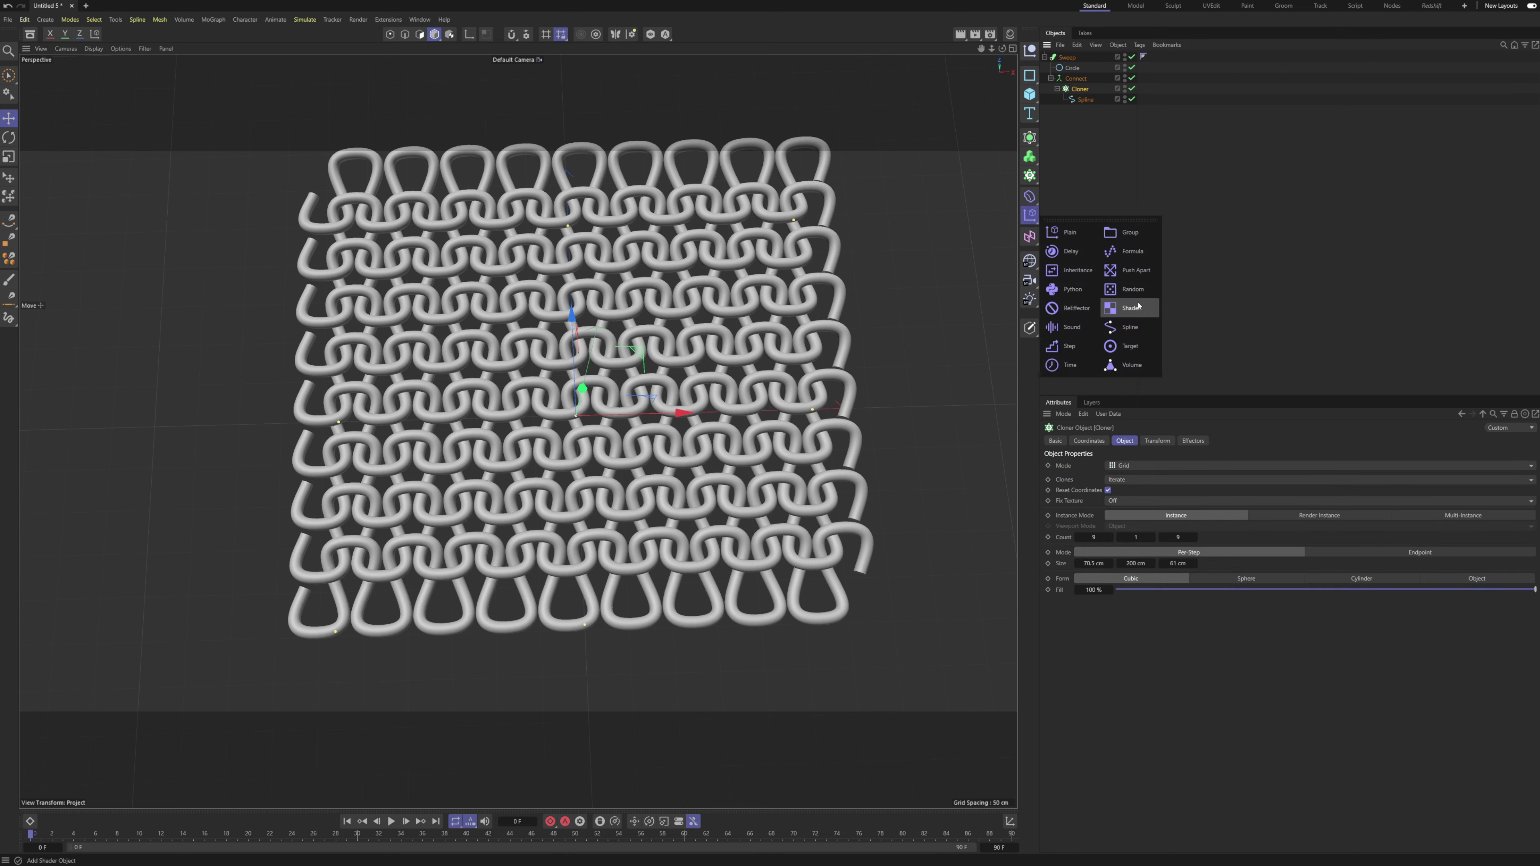
left_click(1131, 292)
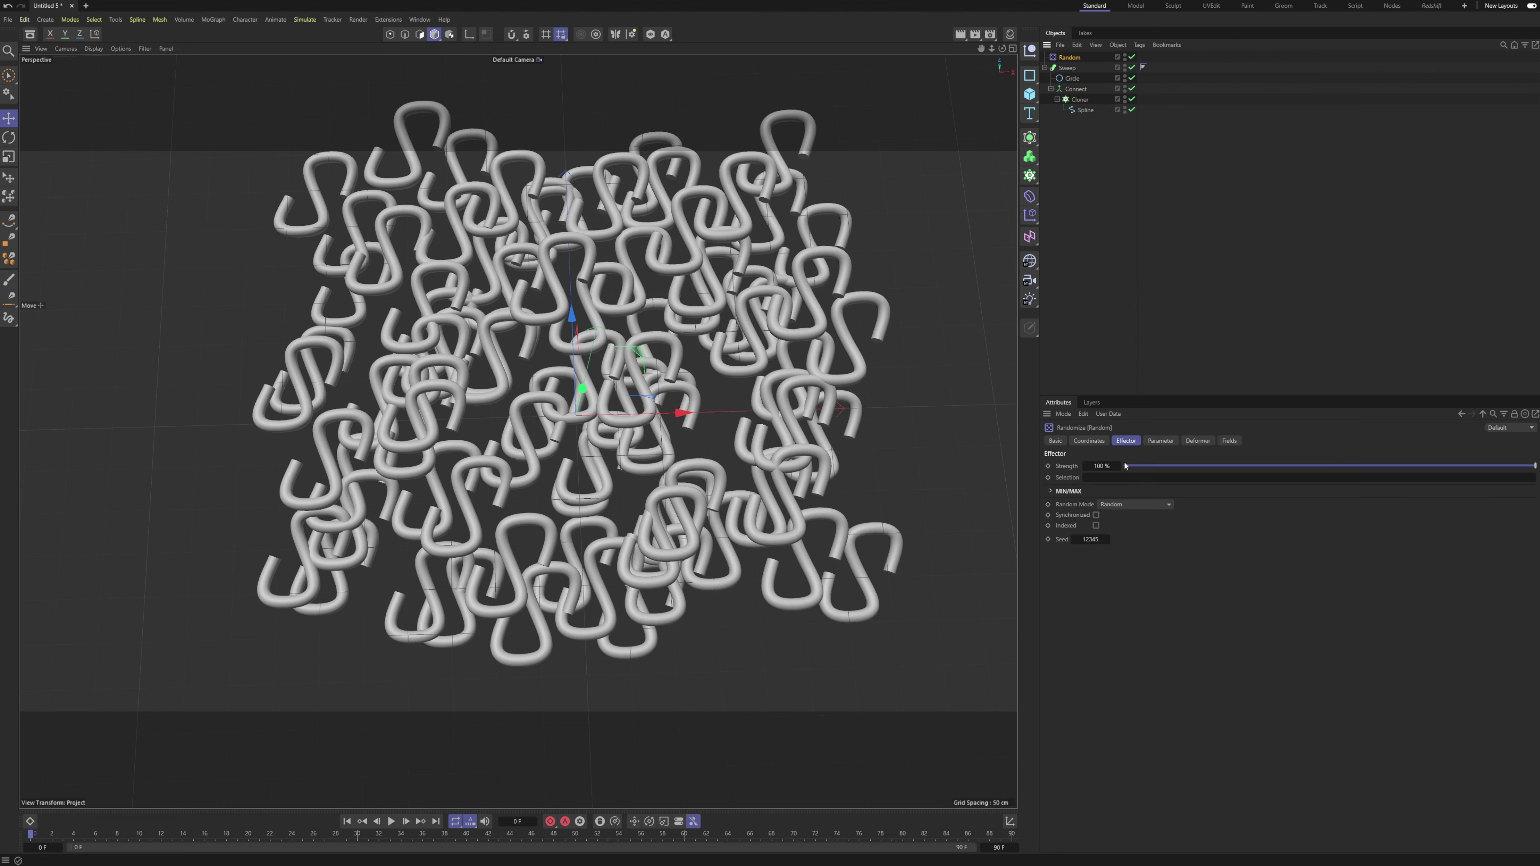
Set the Random effector's position offset to 2 cm in X, 0 cm in Y and 2 cm in Z.
left_click(1176, 442)
left_click(1125, 512)
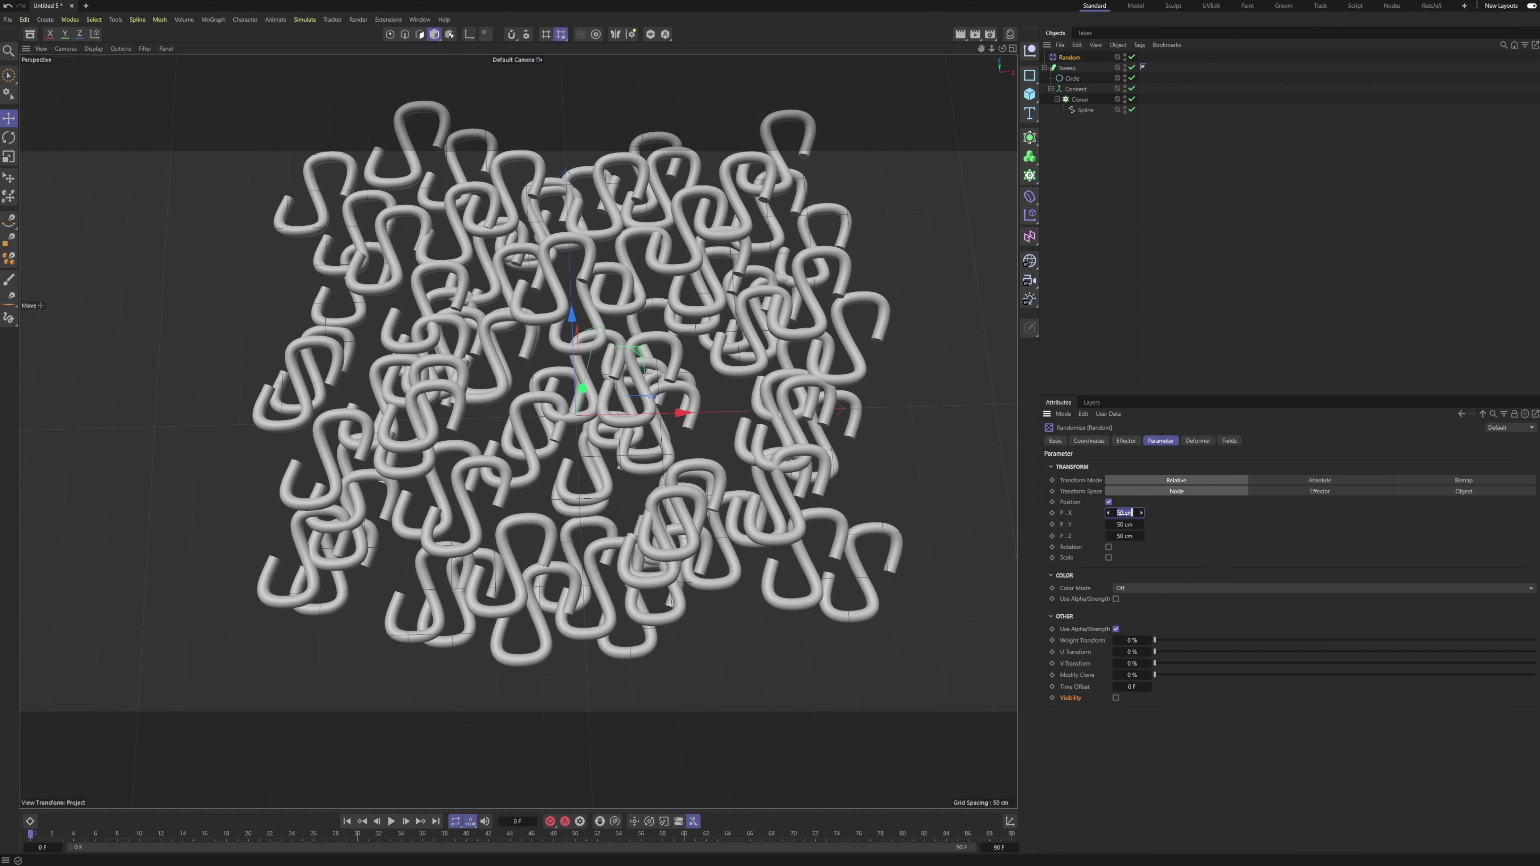
type("2")
key("Tab")
key("Tab")
type("2")
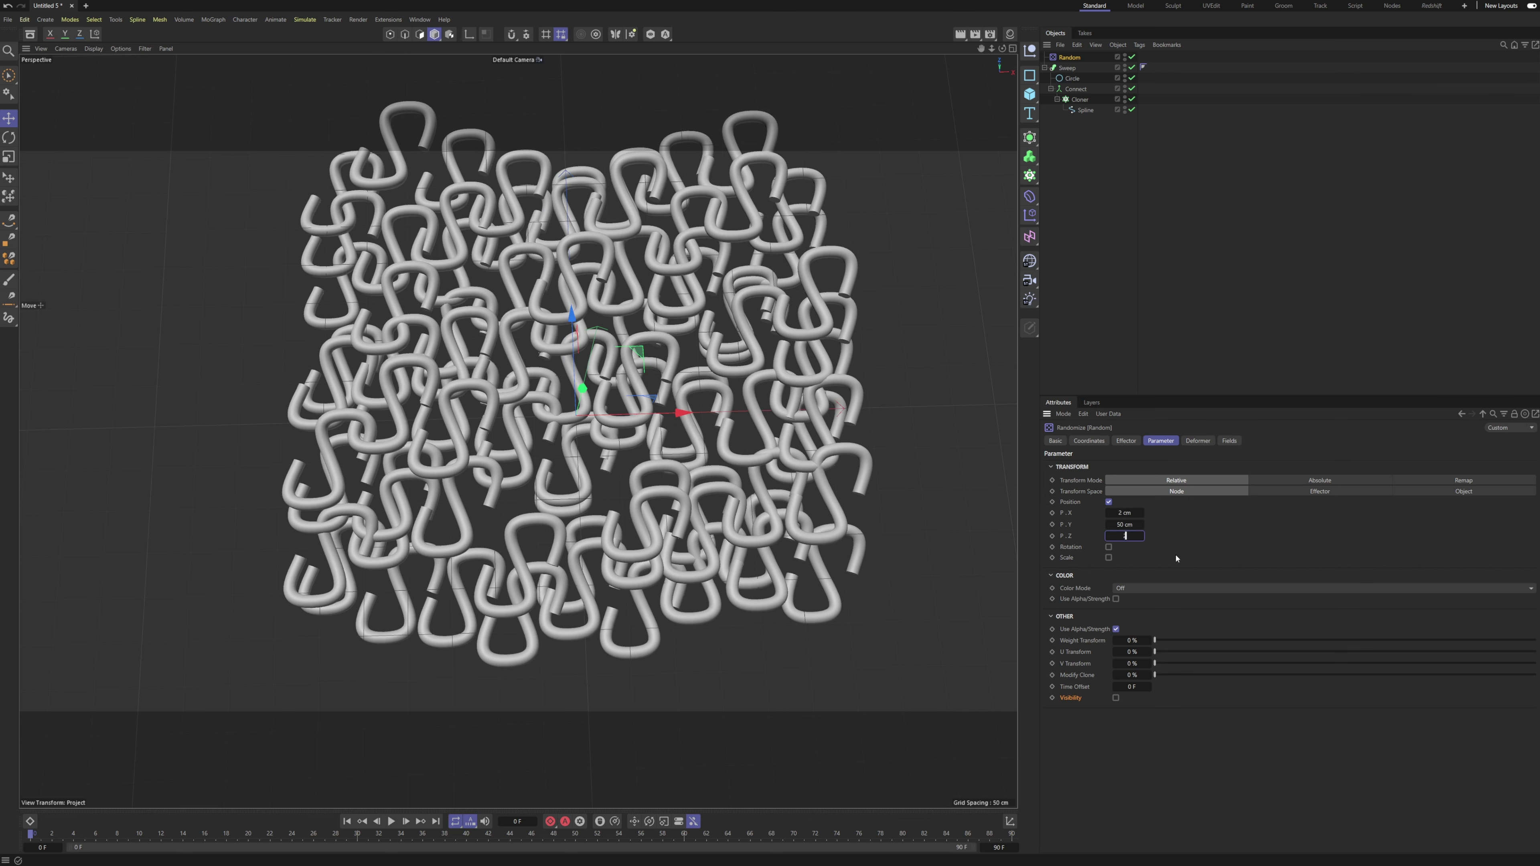
key("Return")
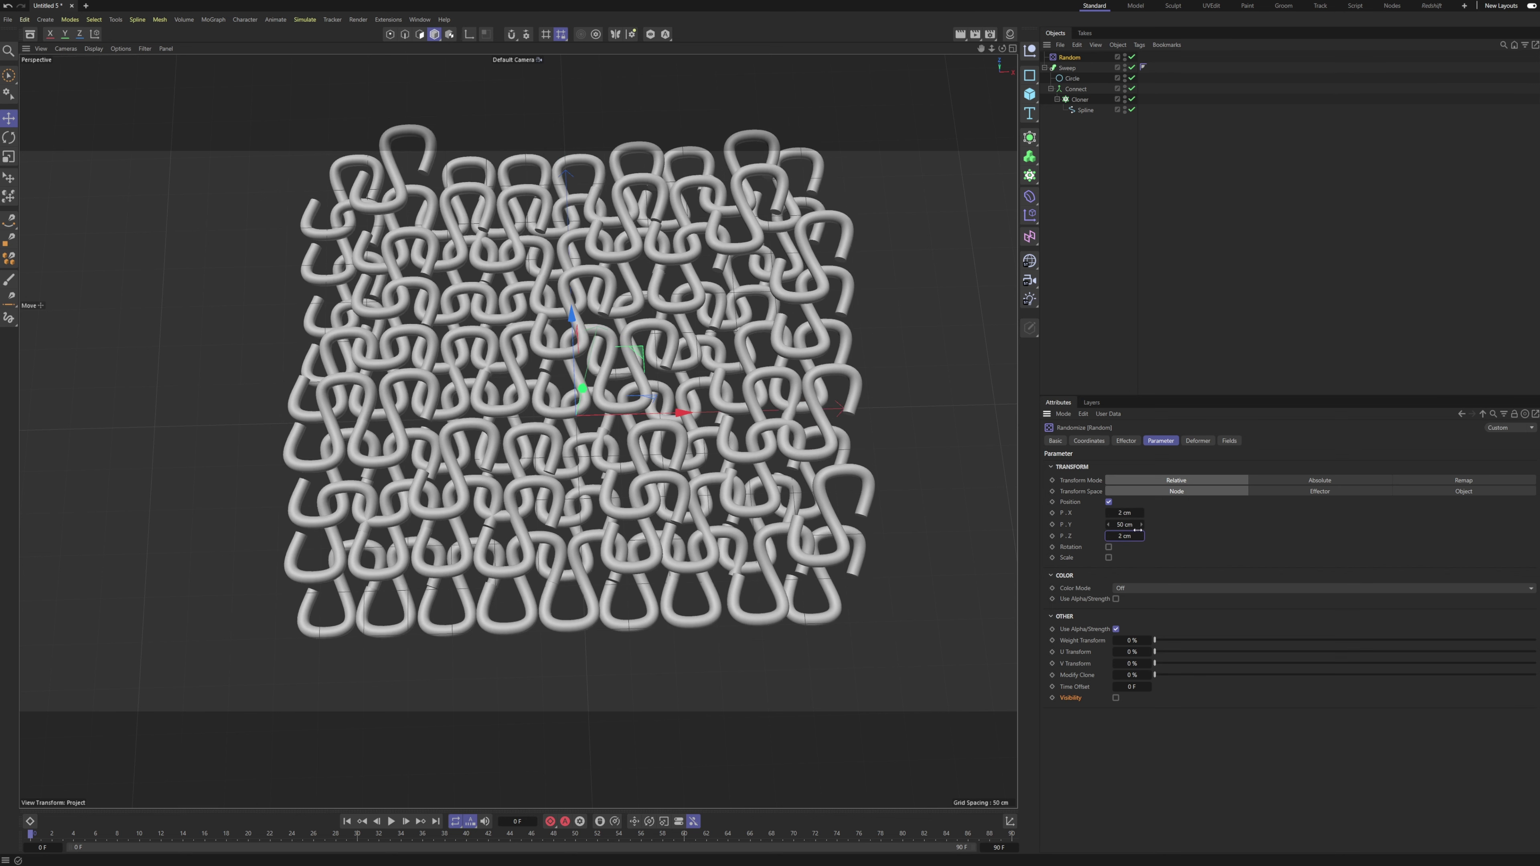
left_click(1123, 525)
type("0")
key("Return")
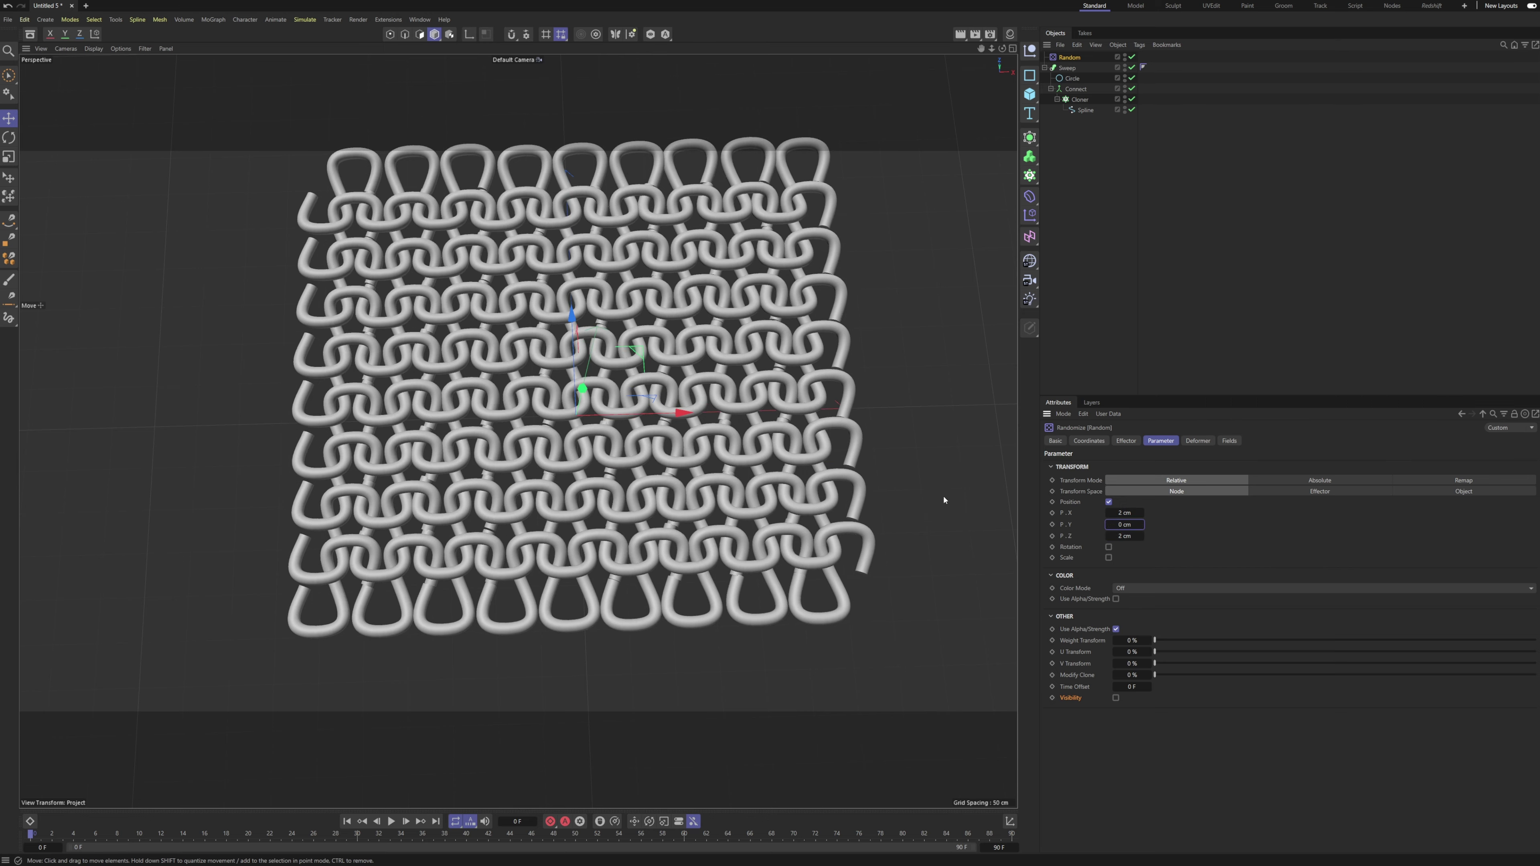
Set the Random effector's Z position offset to 0 cm and its X position offset to 4 cm.
left_click_drag(676, 492, 711, 464, "alt")
scroll(620, 455, "up", 5)
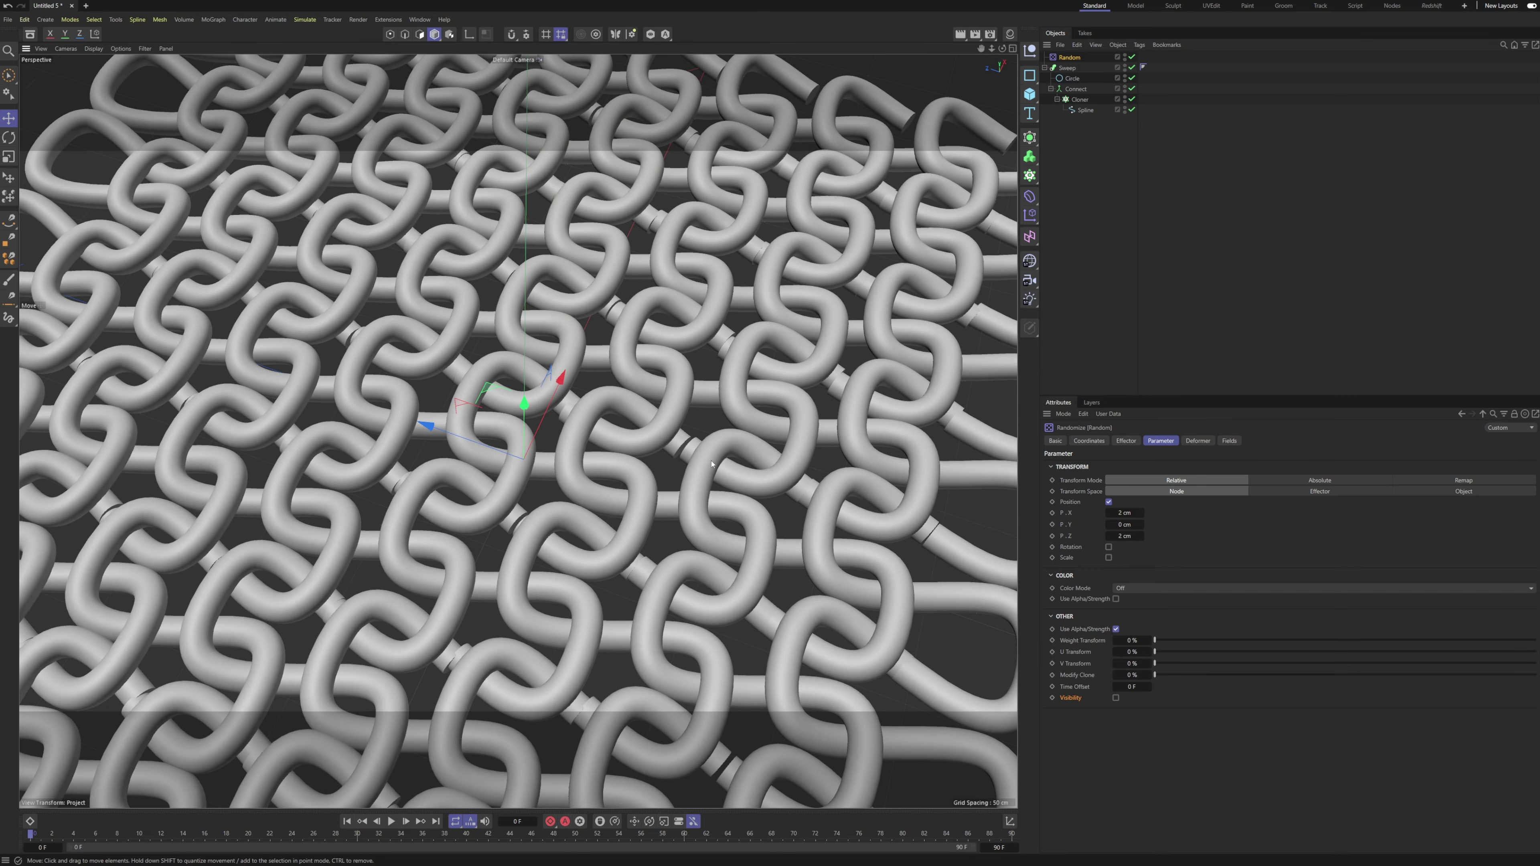
left_click(1108, 537)
left_click(1108, 537)
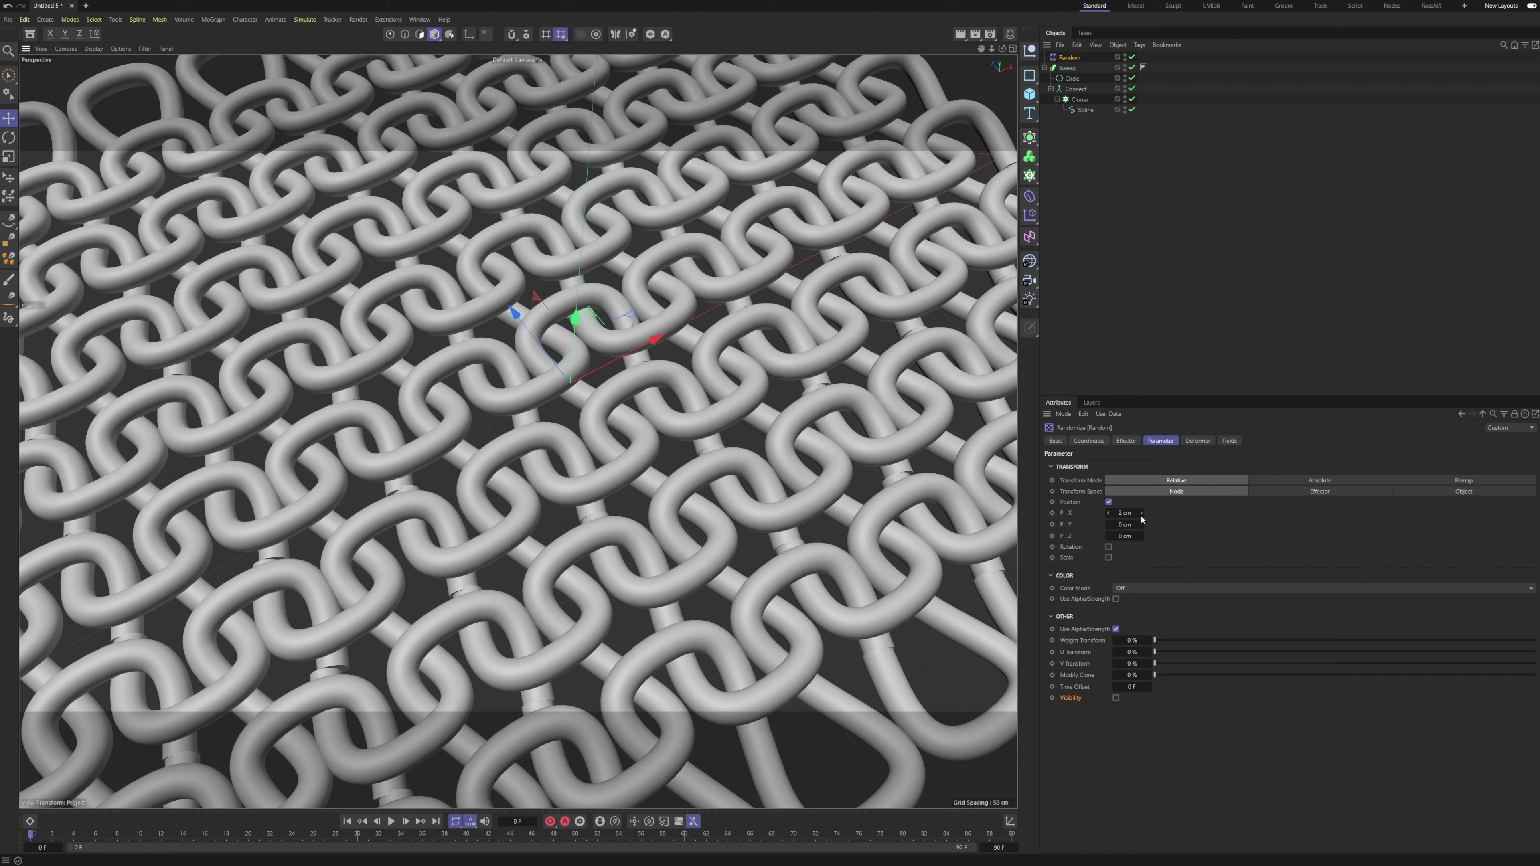
left_click_drag(1141, 515, 1119, 514)
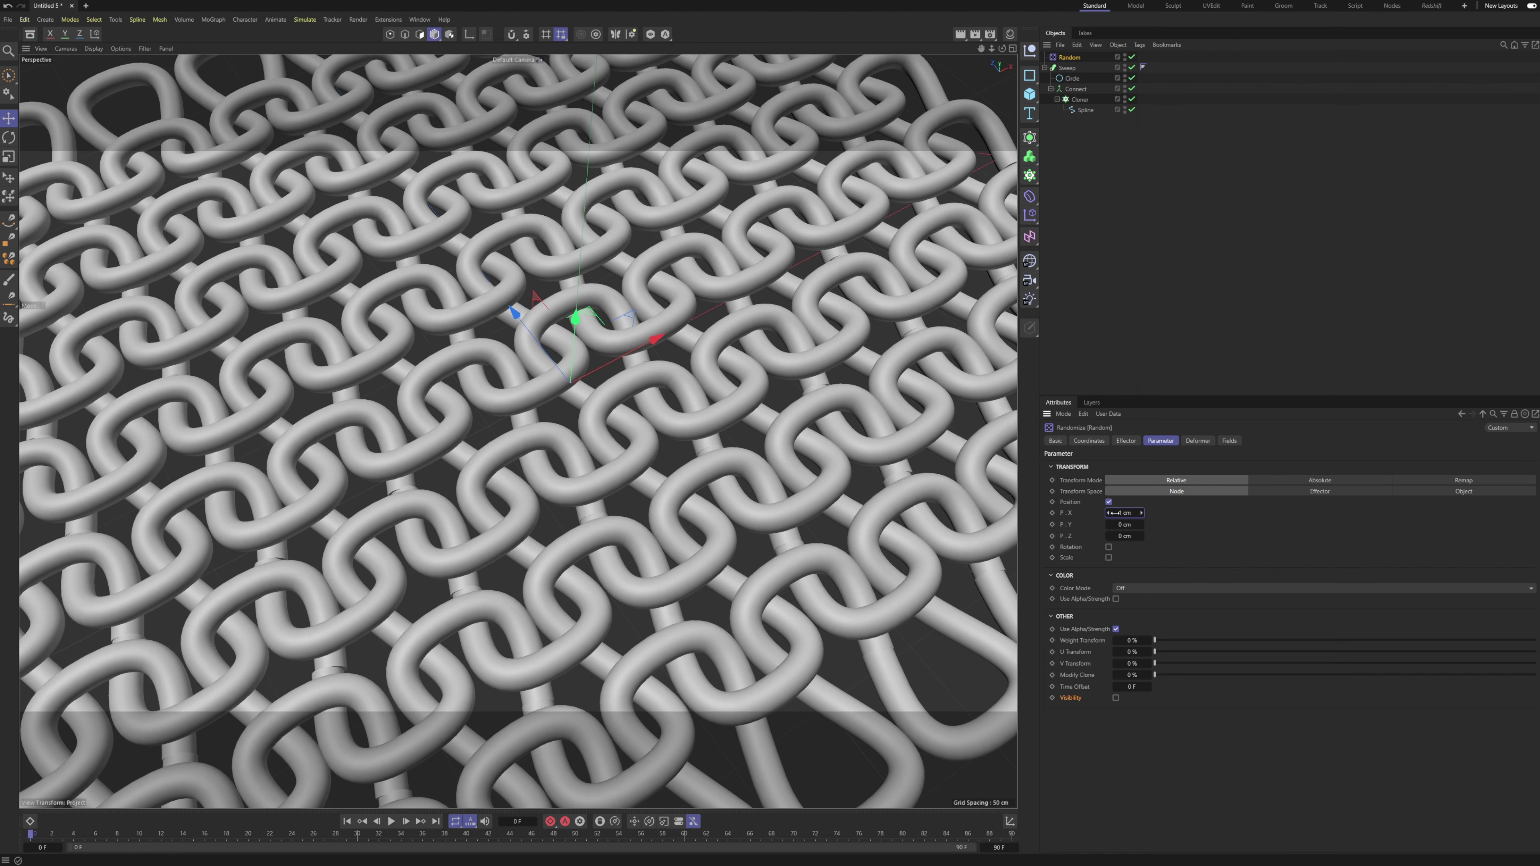
left_click(1141, 513)
left_click(1141, 513)
left_click(1141, 513)
Enable rotation on the Random effector and set its heading to 4°.
scroll(518, 431, "down", 5)
mouse_move(517, 431)
left_mouse_down("alt")
mouse_move(514, 408)
mouse_move(525, 435)
left_mouse_up("alt")
left_click(1108, 547)
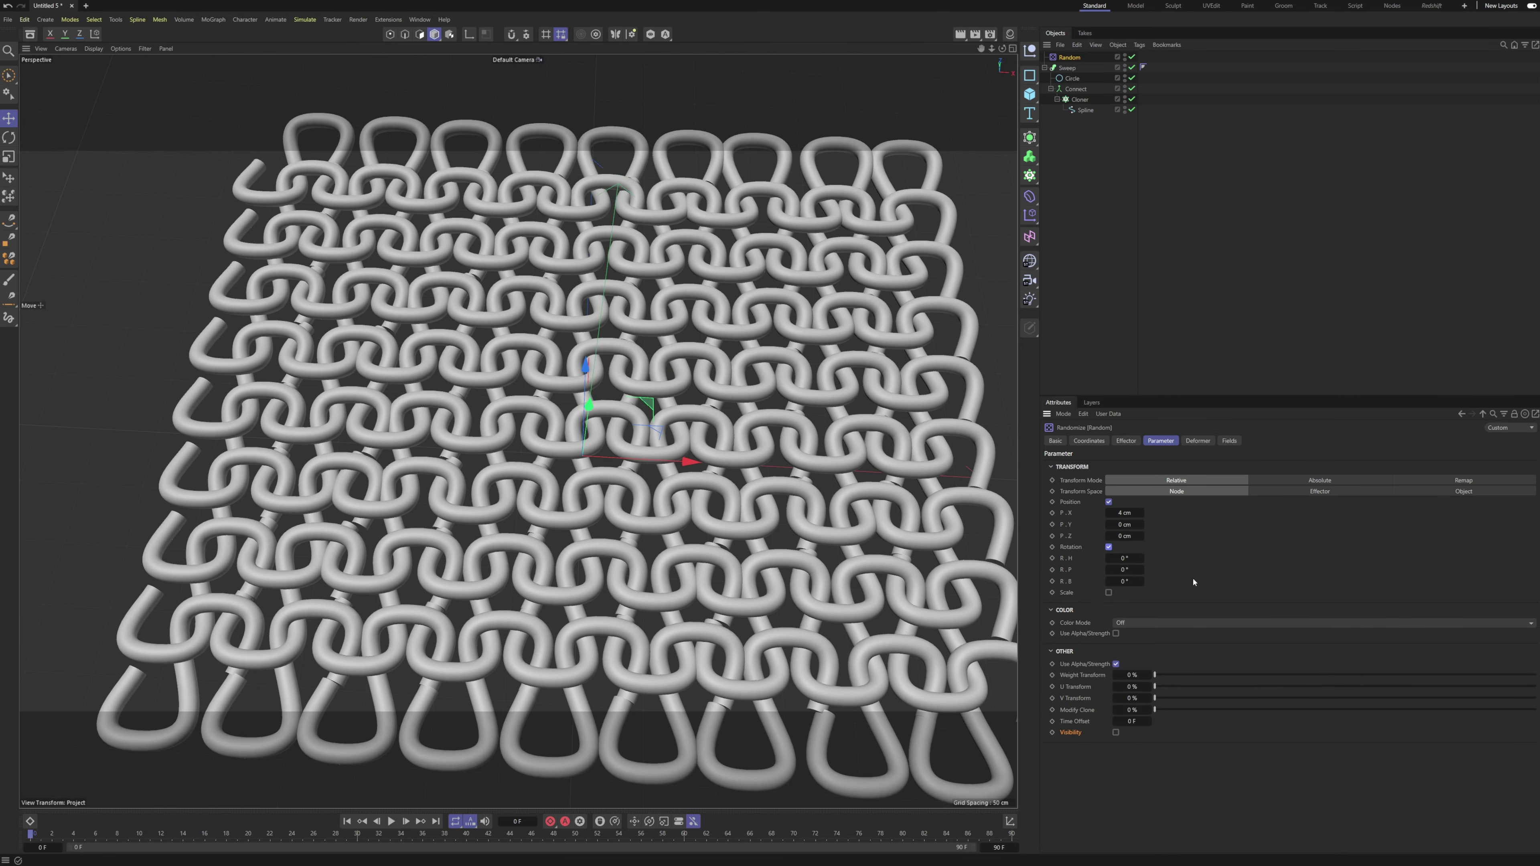
left_click_drag(1125, 558, 1129, 560)
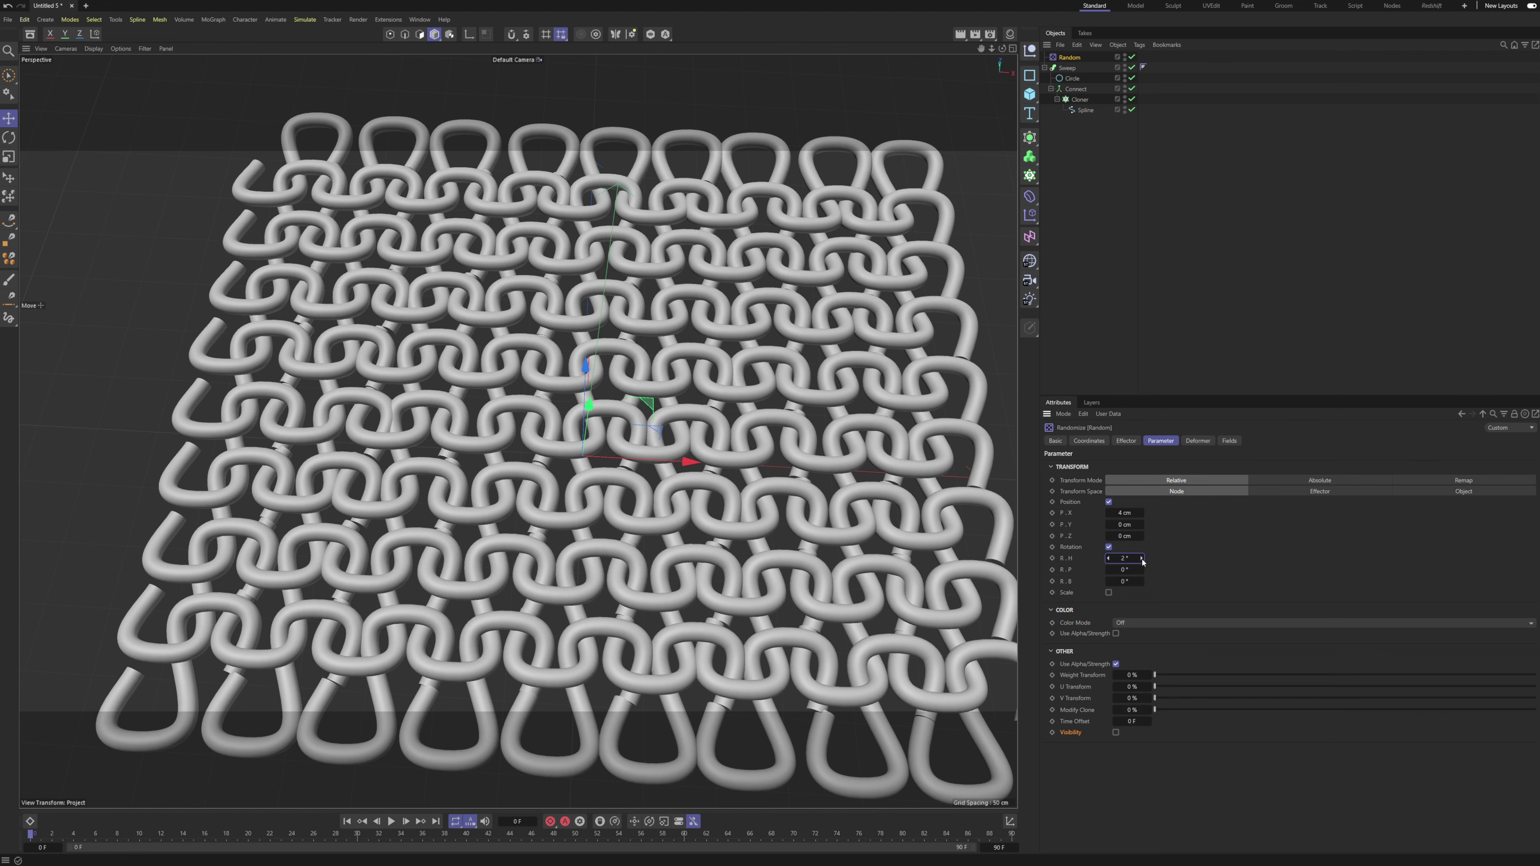
left_click(1142, 560)
left_click(1142, 560)
Try a bank rotation of 8° on the Random effector and reset it to 0°.
left_click(1141, 584)
left_click(1141, 585)
left_click(1141, 584)
left_click(1141, 585)
left_click(1141, 584)
left_click(1141, 585)
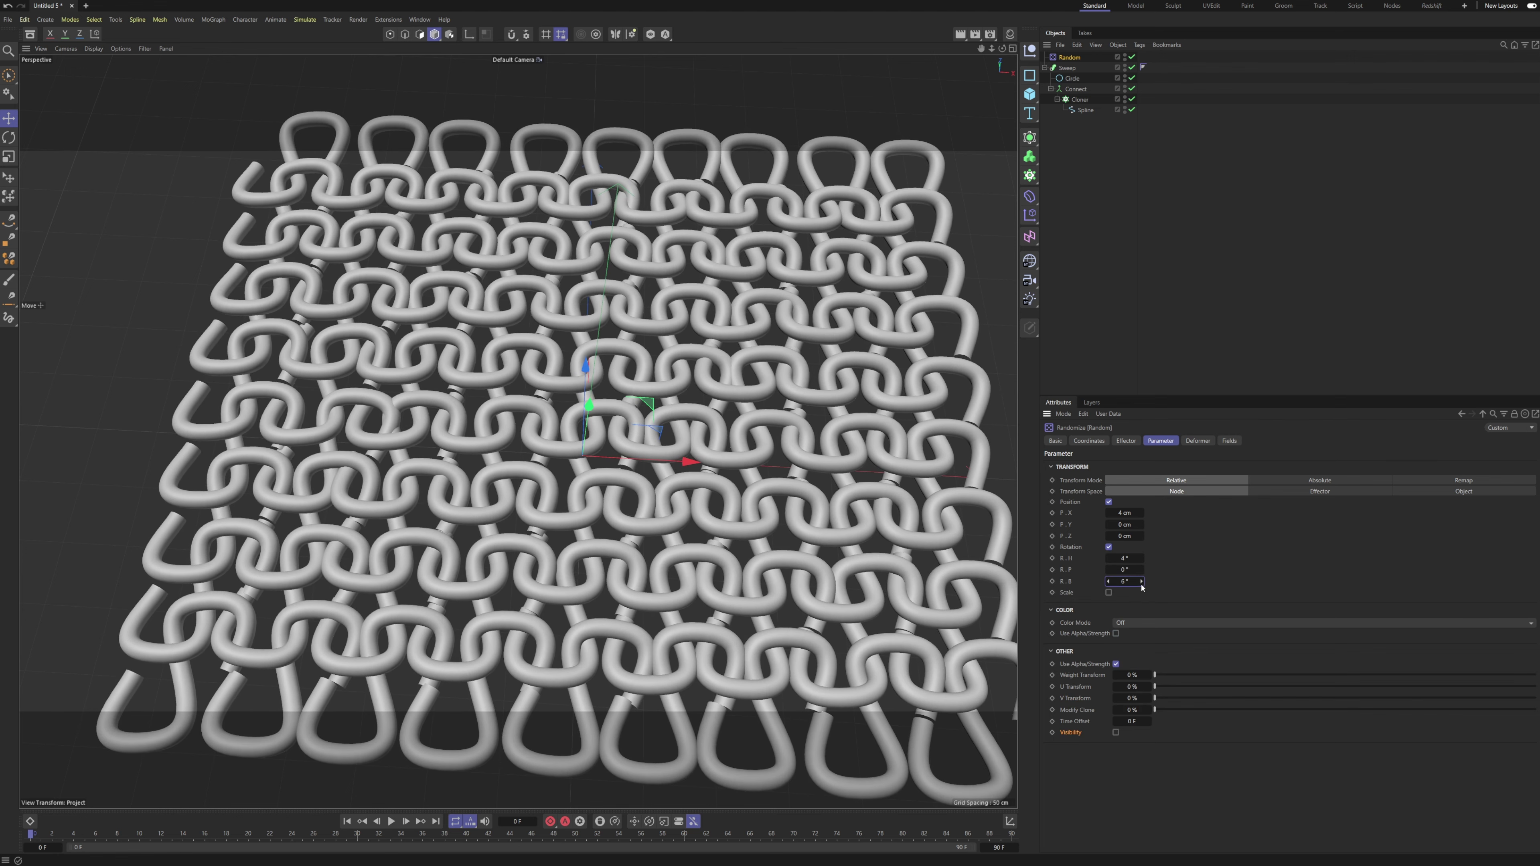
left_click(1142, 585)
left_click(1142, 584)
left_click_drag(661, 419, 740, 364, "alt")
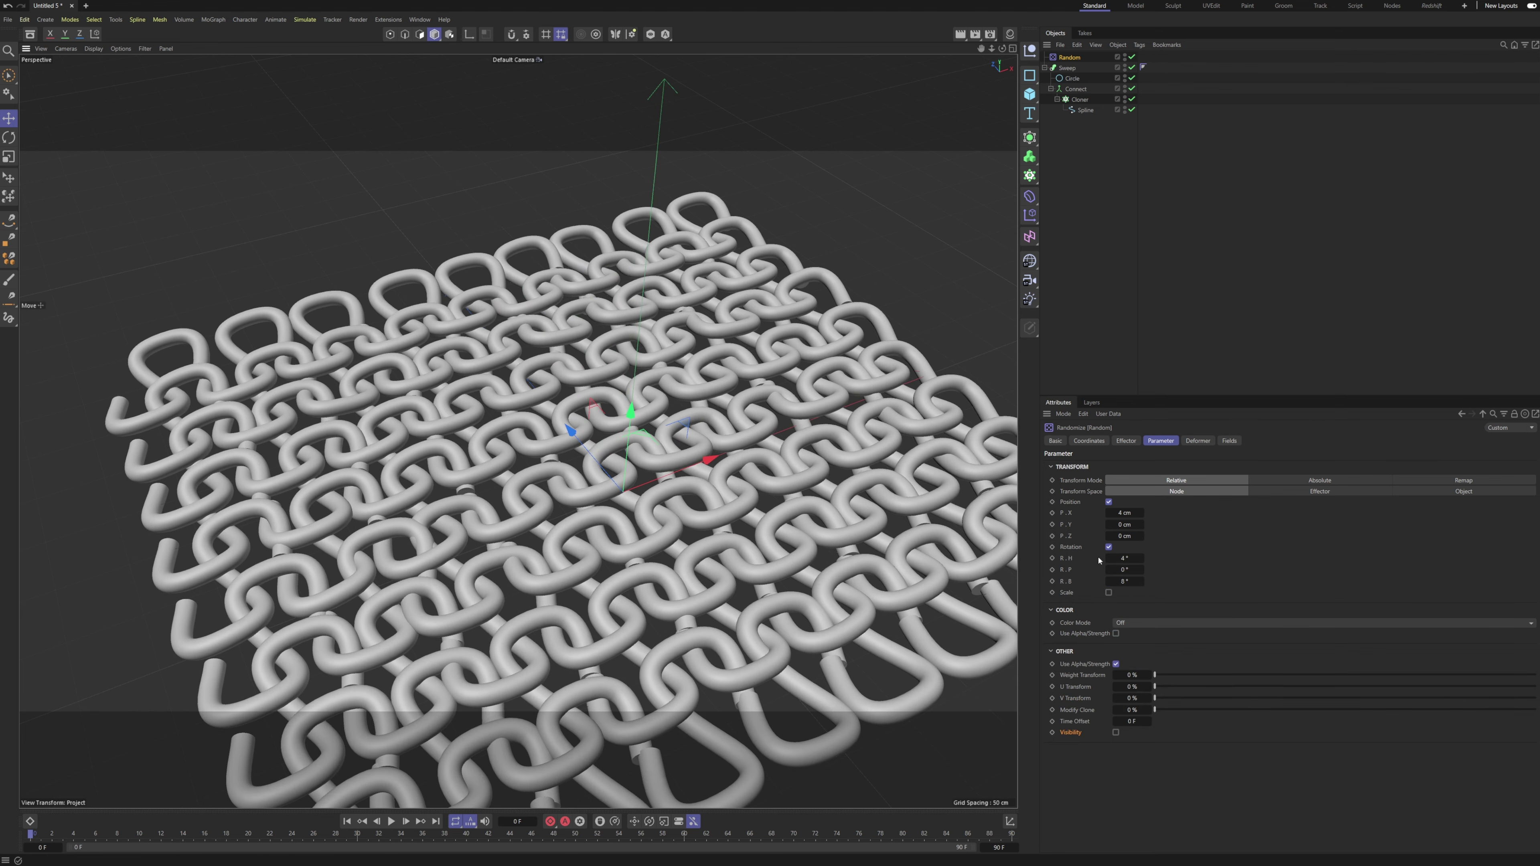
double_click(1126, 581)
type("0")
key("Return")
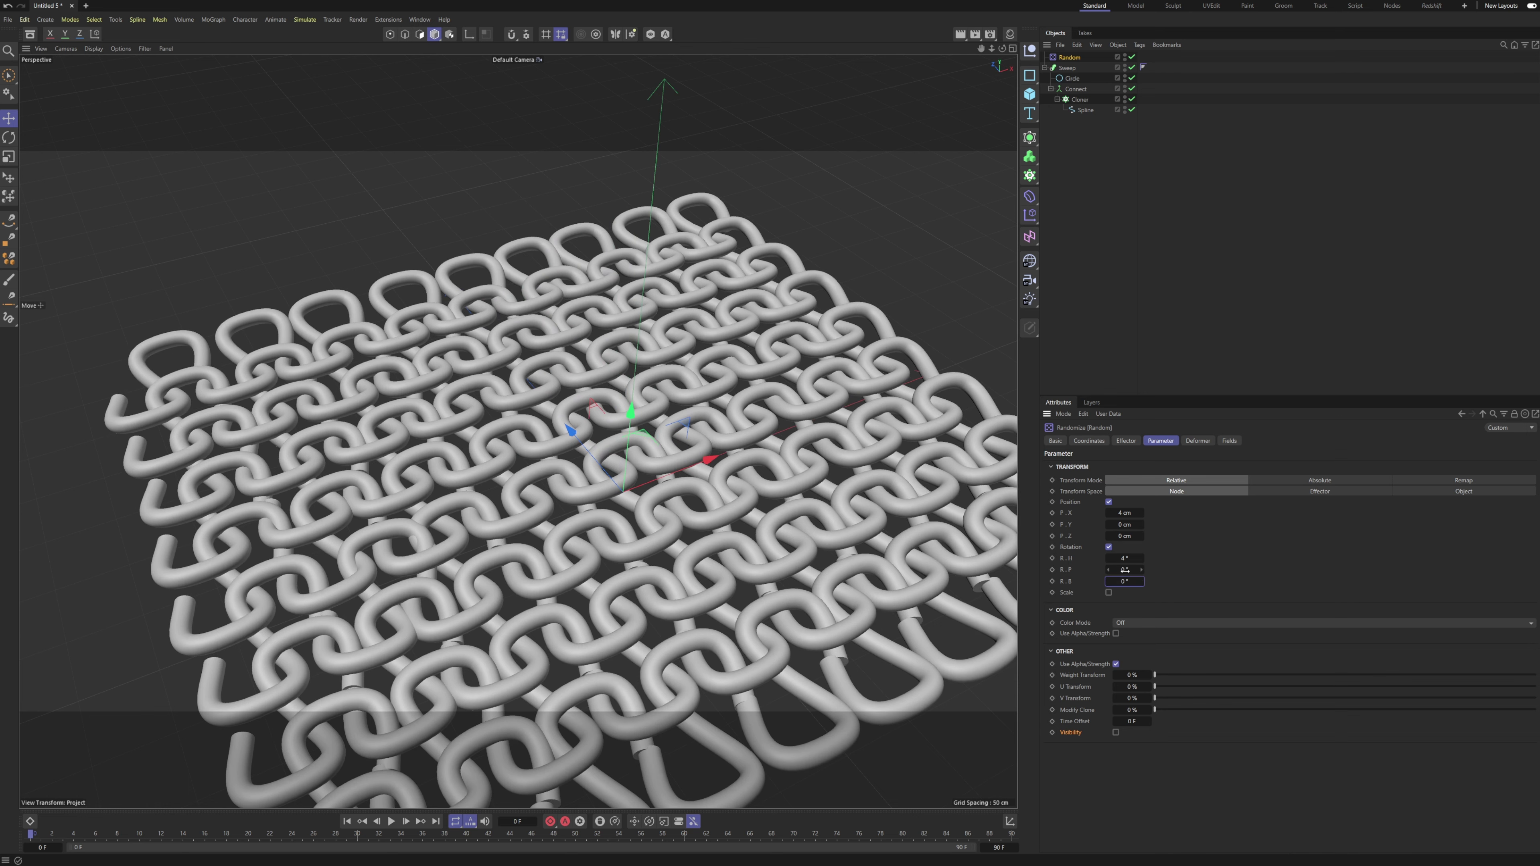
Set the Random effector's pitch rotation to -4°.
left_click_drag(1125, 569, 1123, 569)
left_click(1141, 571)
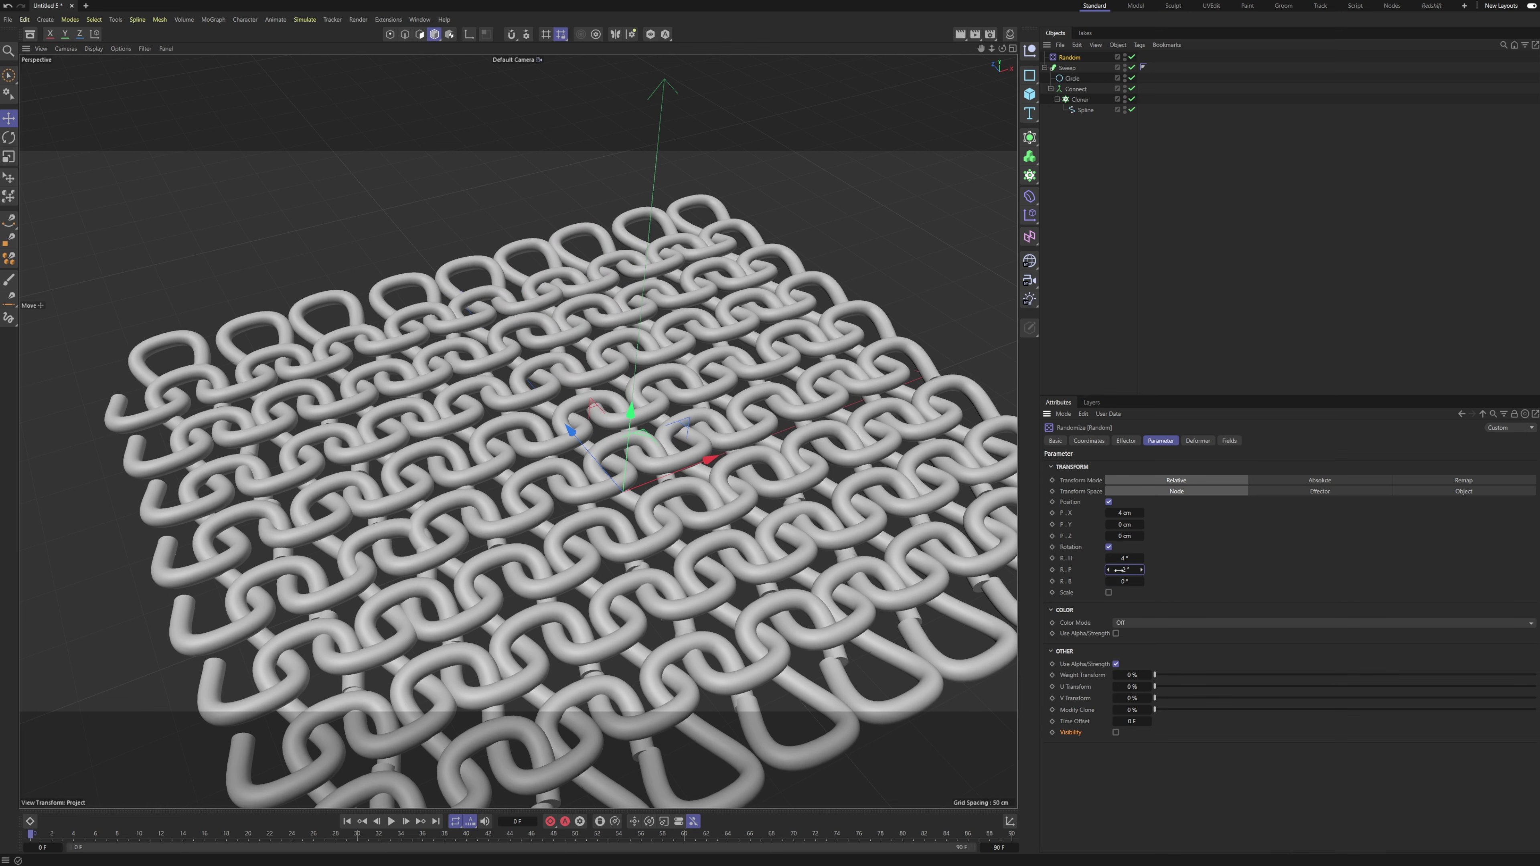
left_click(1109, 571)
left_click(1109, 571)
scroll(892, 501, "down", 5)
left_click_drag(831, 419, 712, 401, "alt")
middle_click_drag(711, 402, 701, 440, "alt")
left_click_drag(700, 440, 697, 462, "alt")
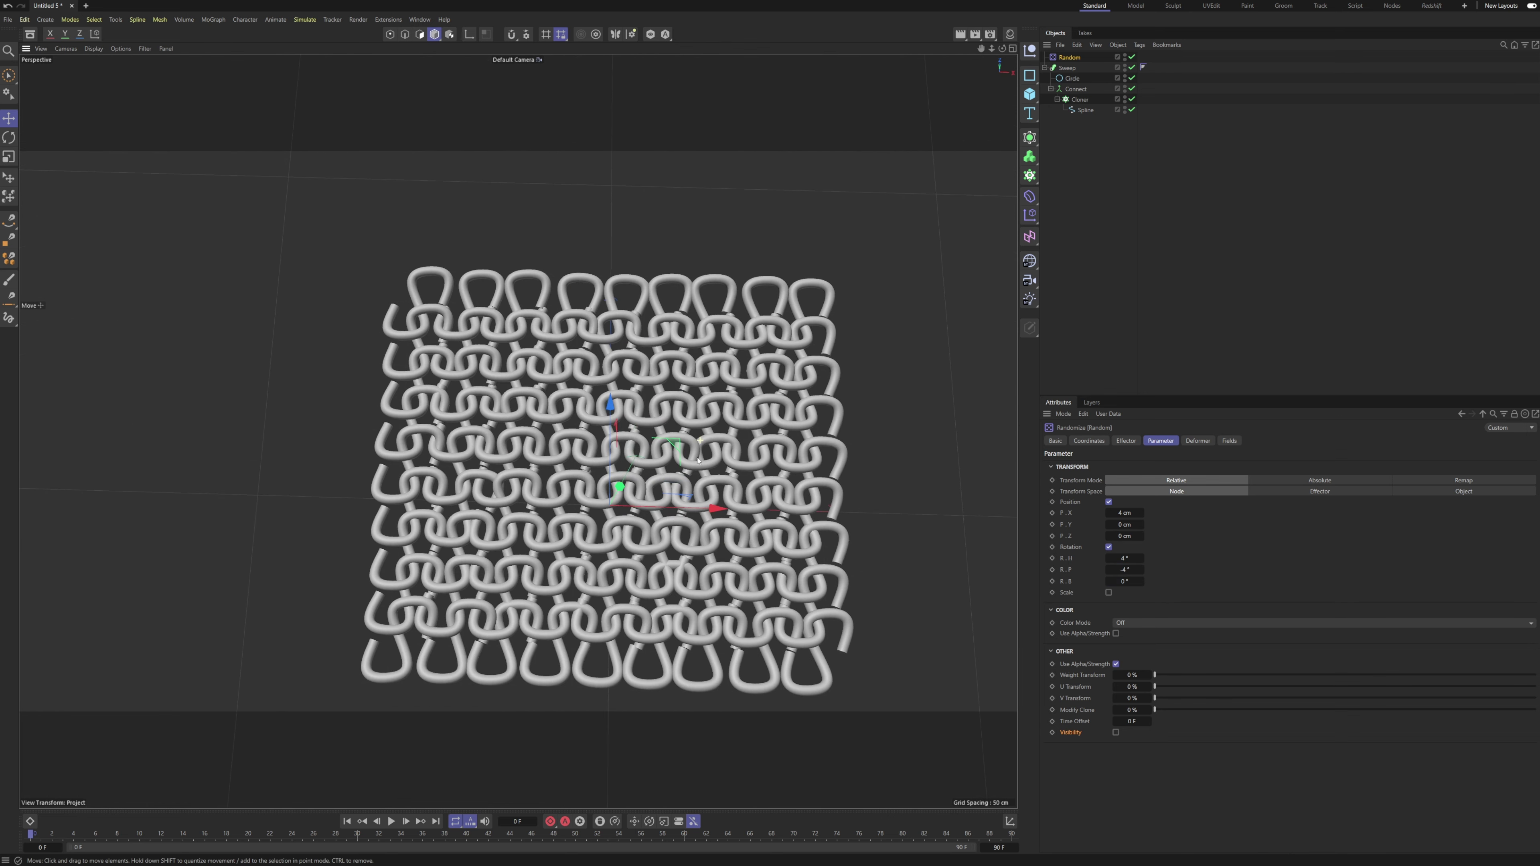
Toggle the Random effector off and on for comparison and reduce its strength to 69%.
left_click(1133, 57)
left_click(1132, 57)
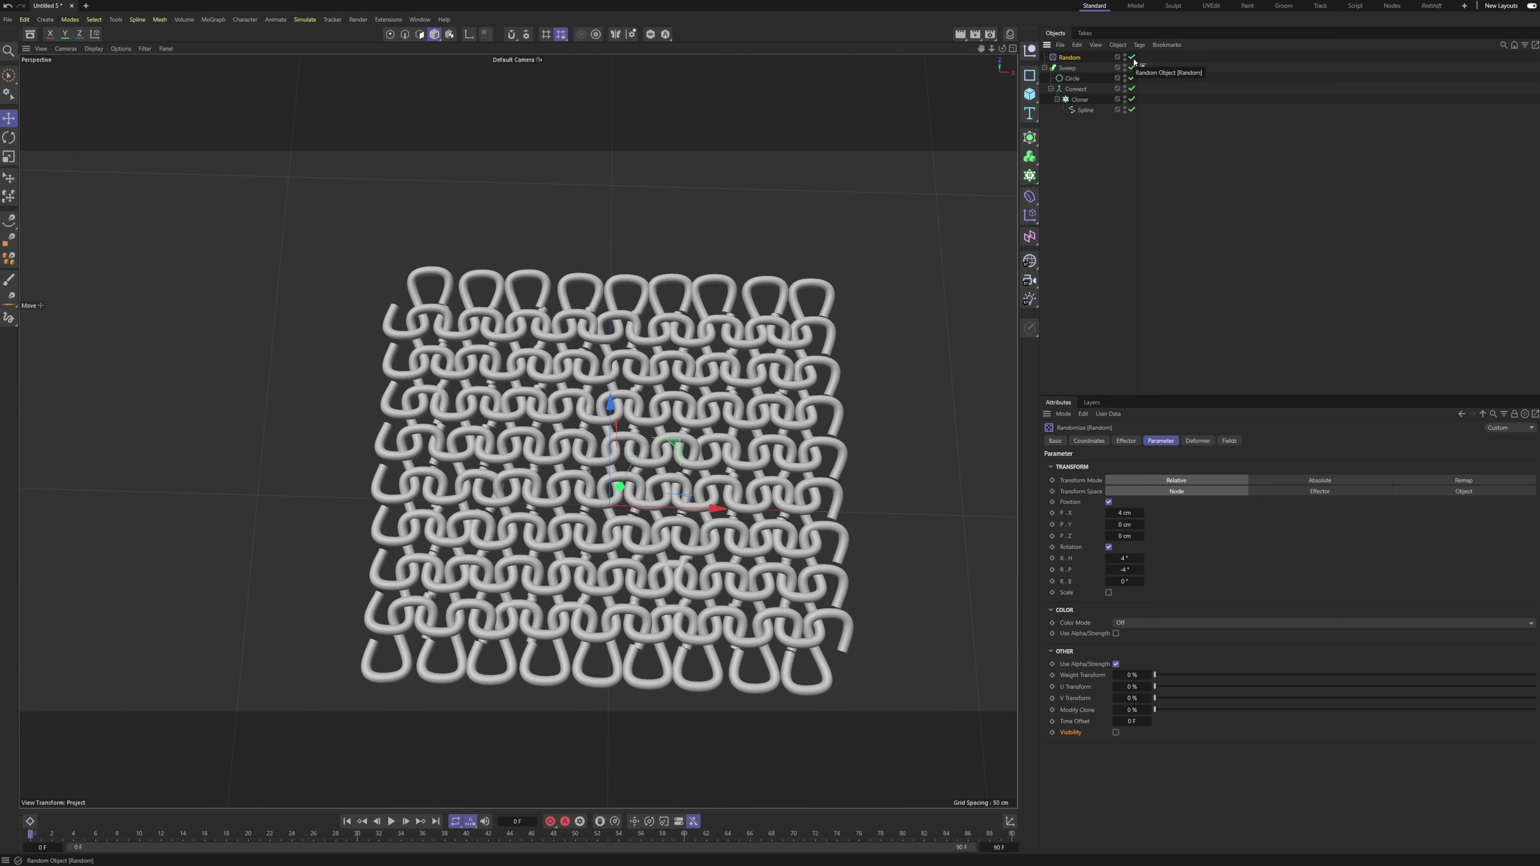
left_click(1126, 440)
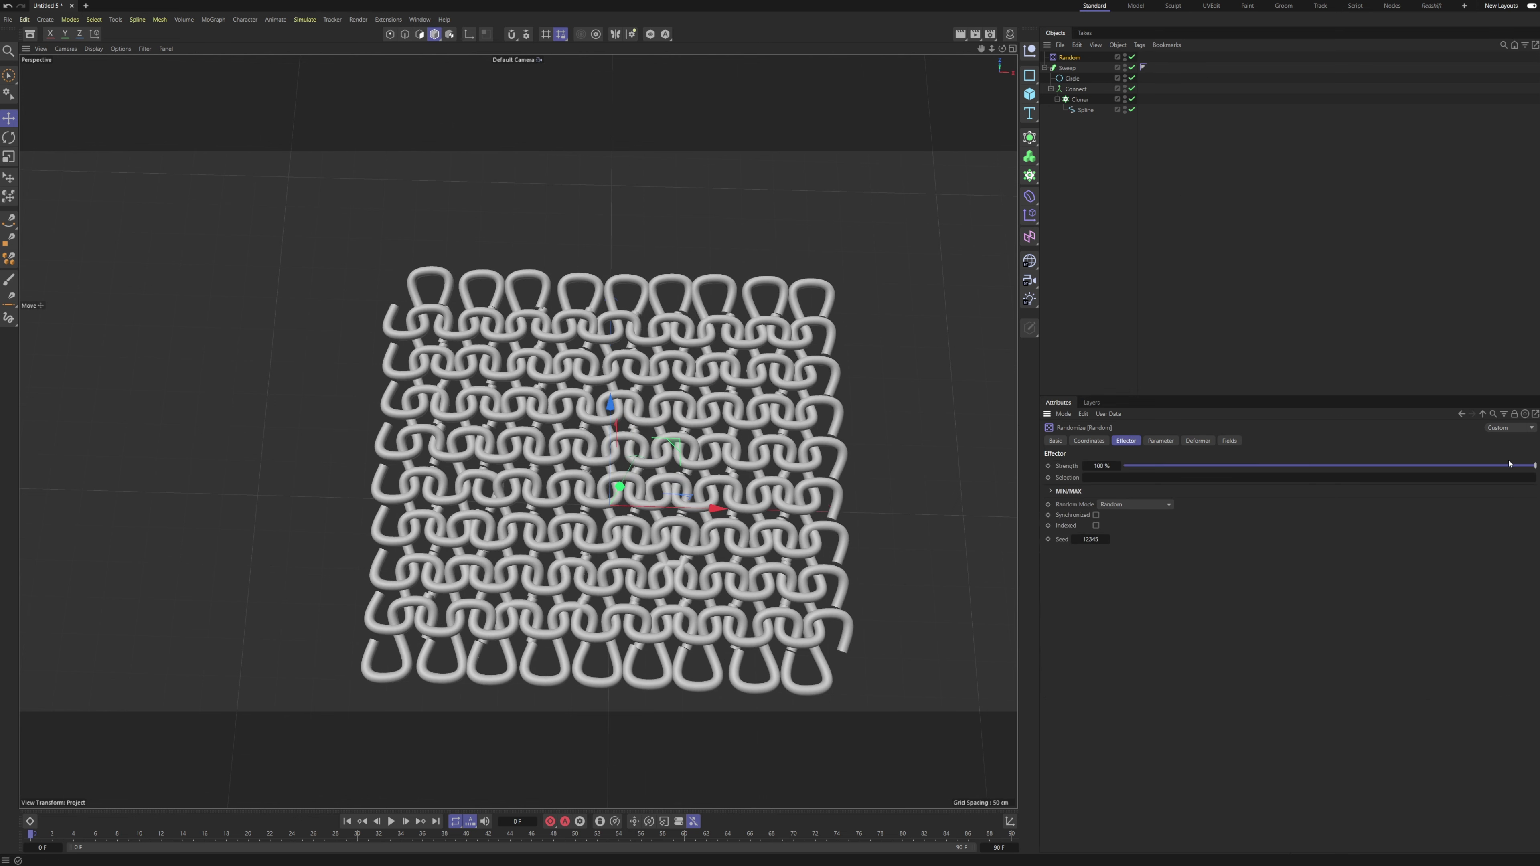
left_click_drag(1509, 464, 1408, 467)
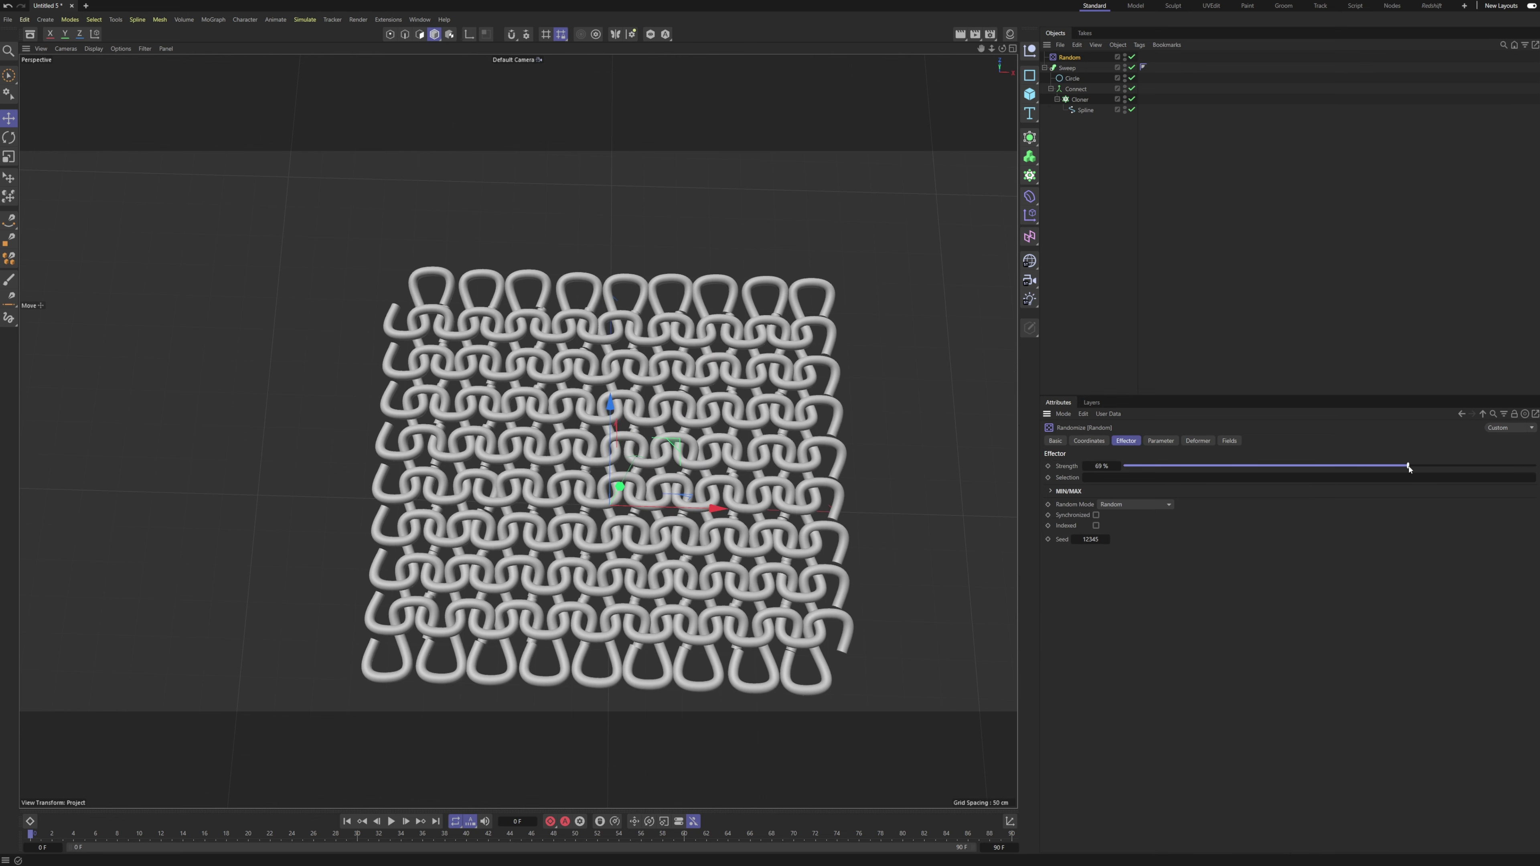
left_click(1379, 262)
Rename the Connect object inside the Sweep as Base.
left_click_drag(726, 481, 645, 531, "alt")
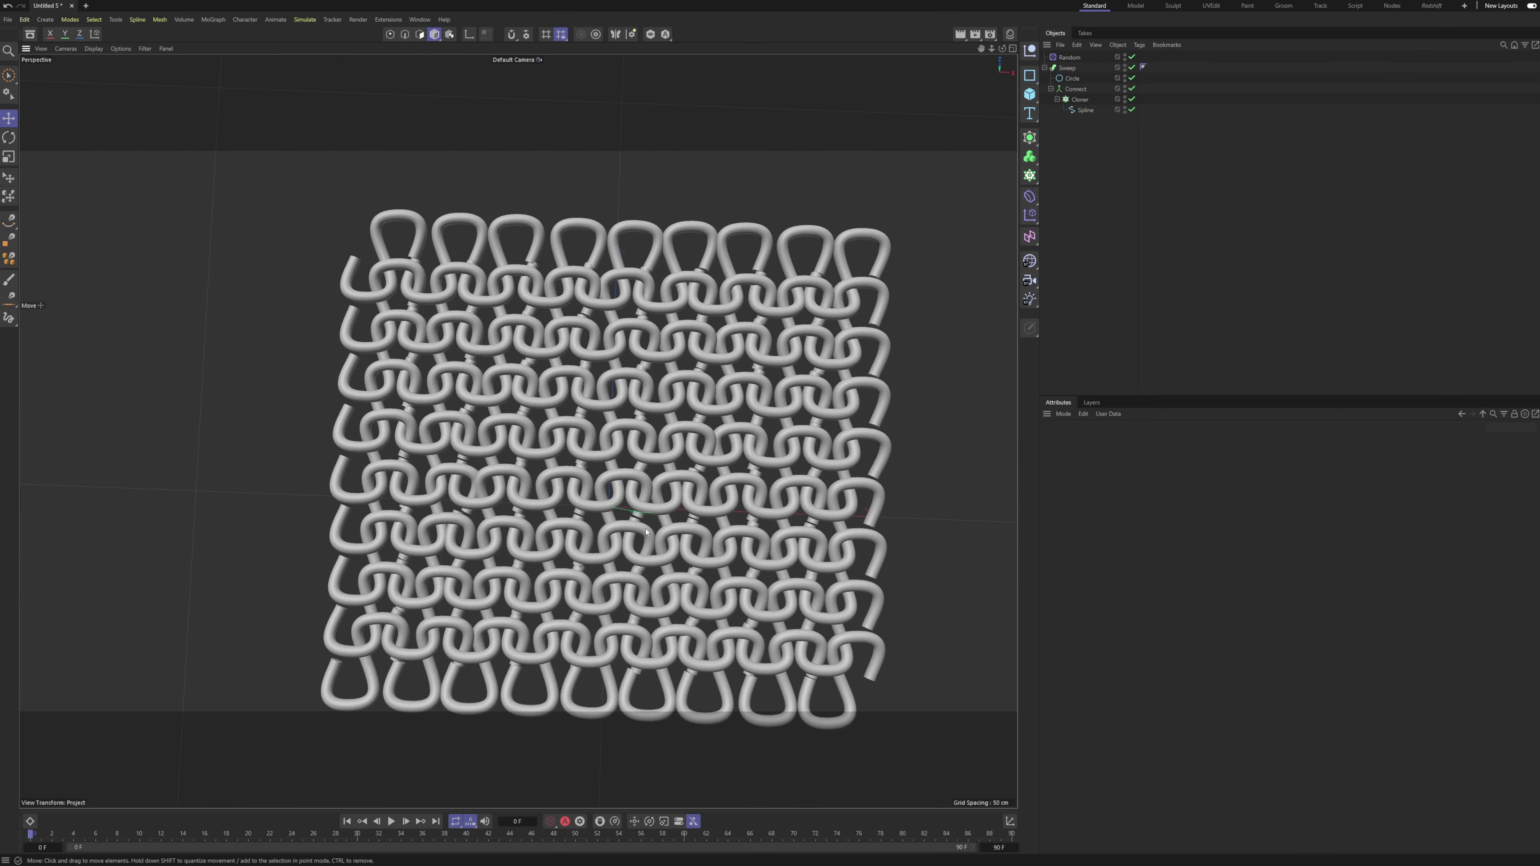
scroll(646, 531, "up", 10)
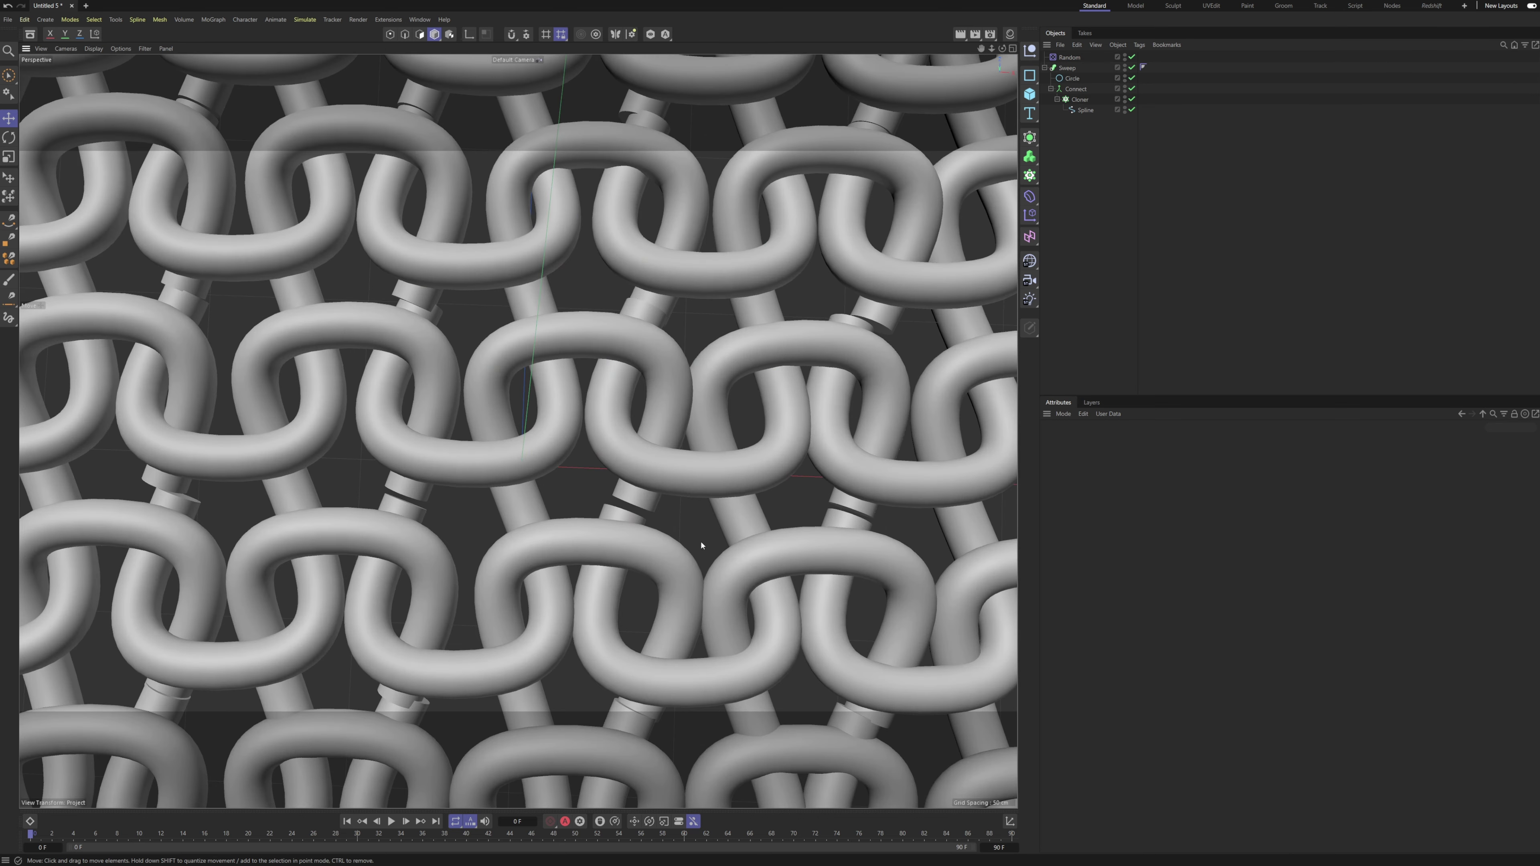
scroll(708, 512, "down", 6)
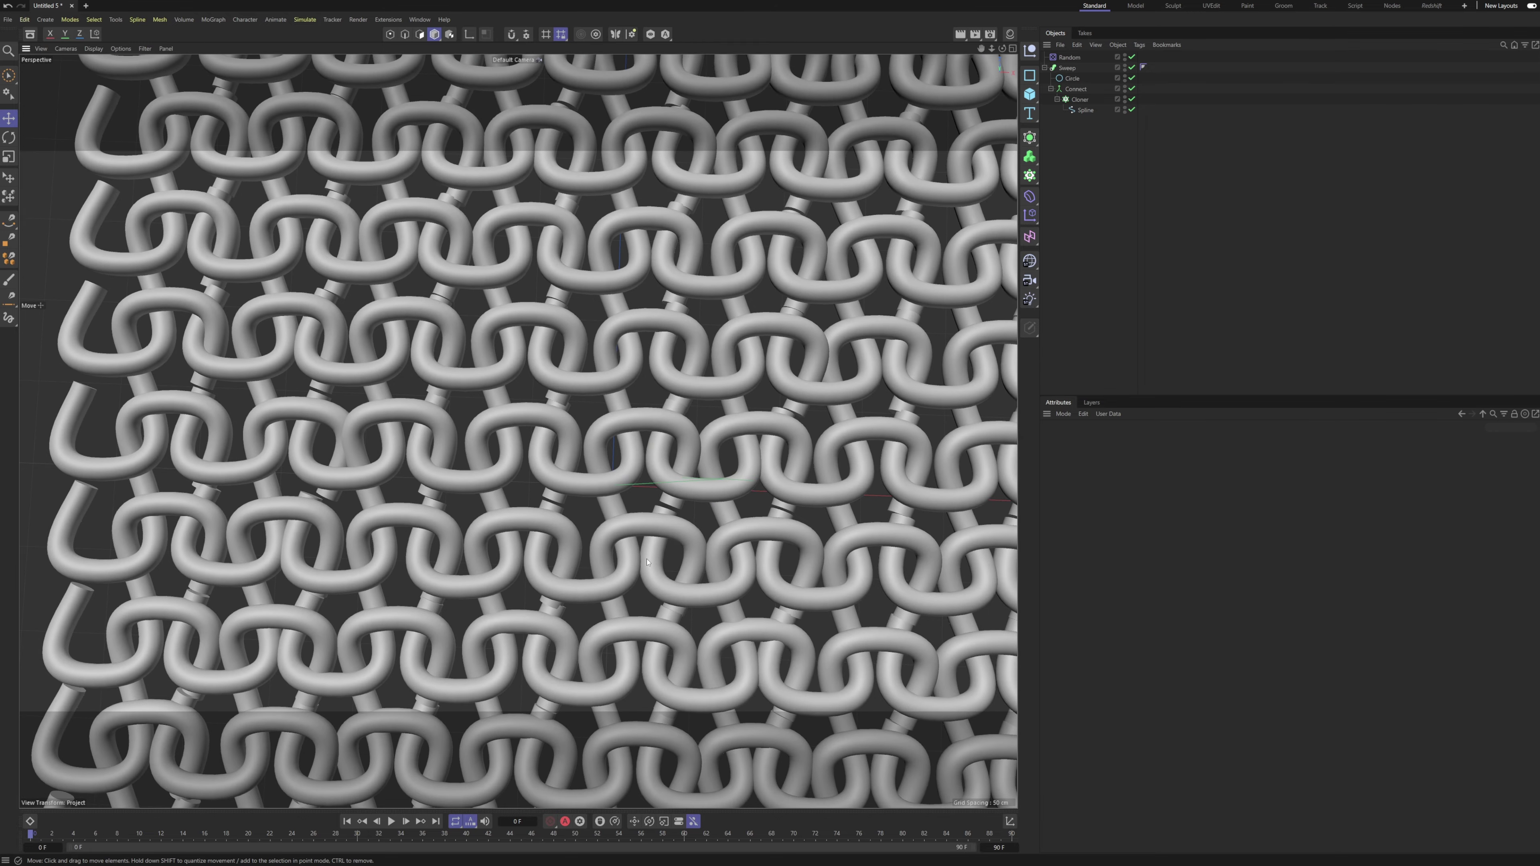
left_click_drag(737, 585, 744, 523, "alt")
scroll(743, 532, "down", 5)
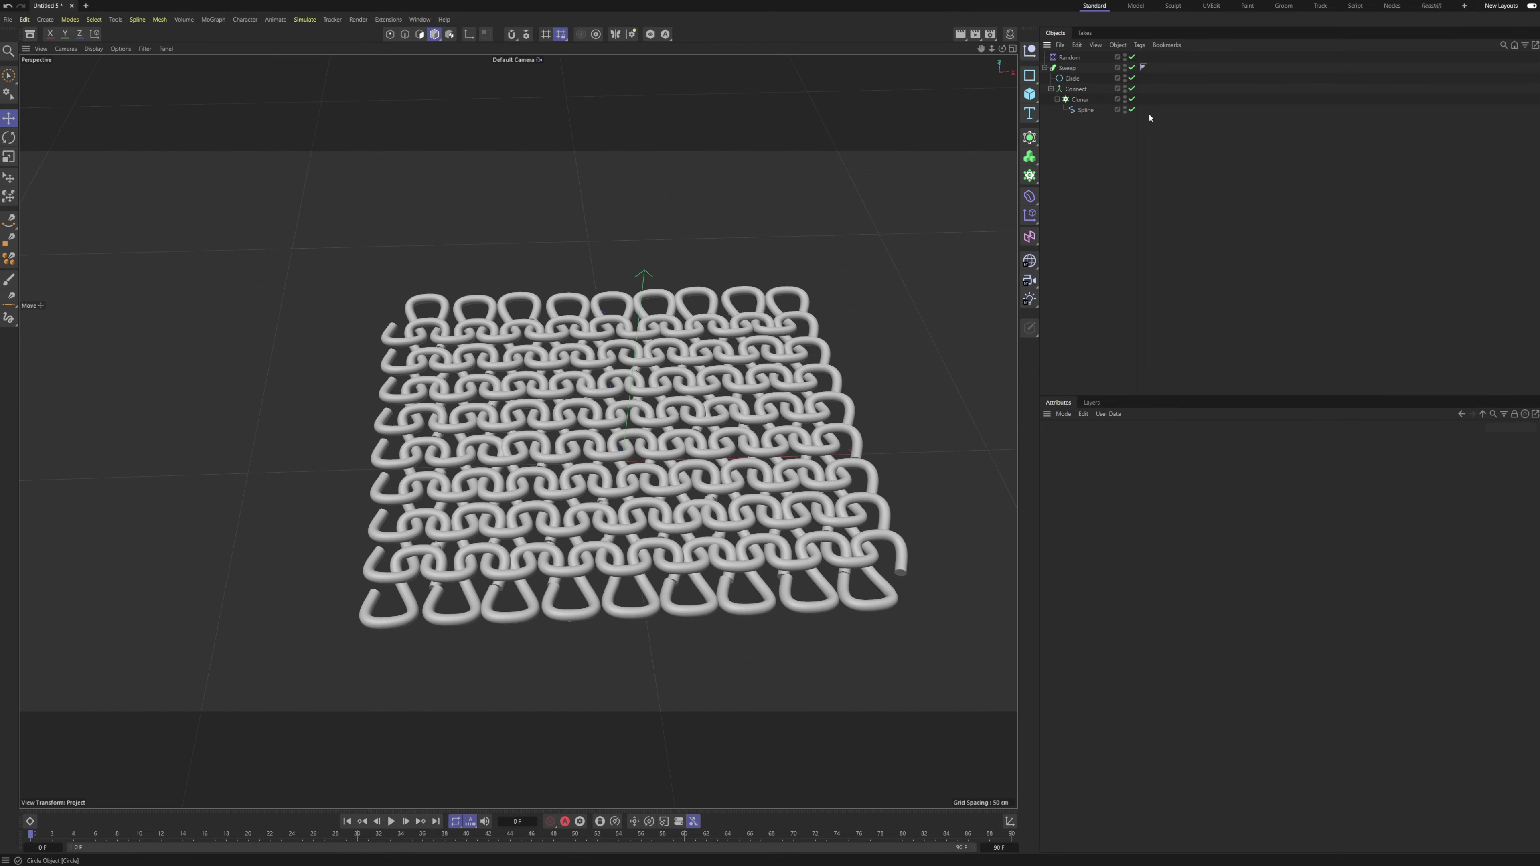
left_click(1051, 89)
left_click(1077, 89)
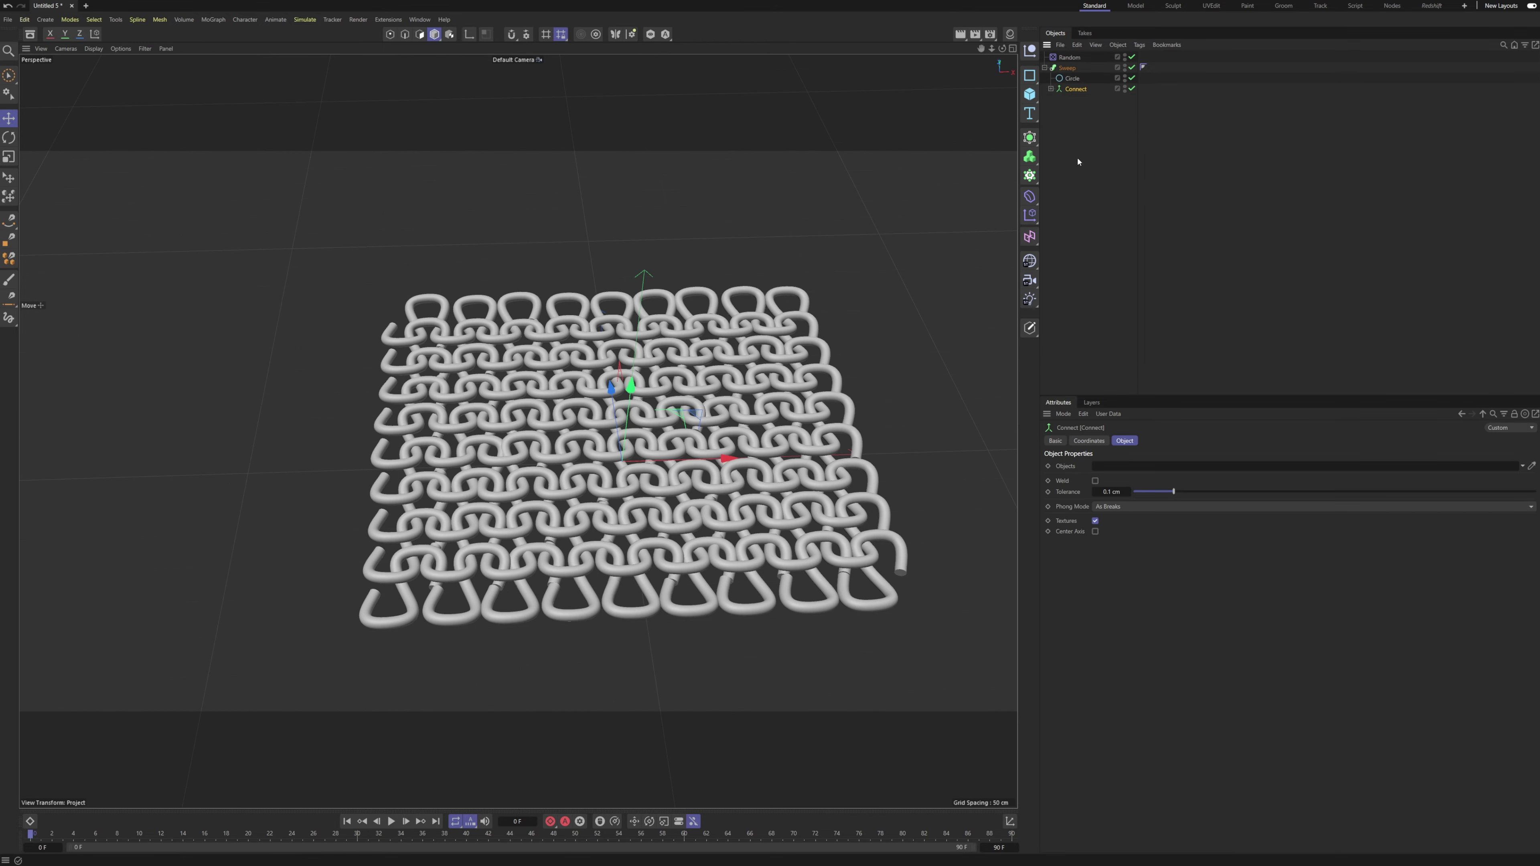
double_click(1079, 89)
type("Base")
key("Return")
Disable the Sweep, its Circle profile and the Base object so only the cloned splines remain active.
left_click_drag(698, 346, 636, 379, "alt")
right_click_drag(637, 379, 658, 383, "alt")
left_click_drag(655, 384, 651, 398, "alt")
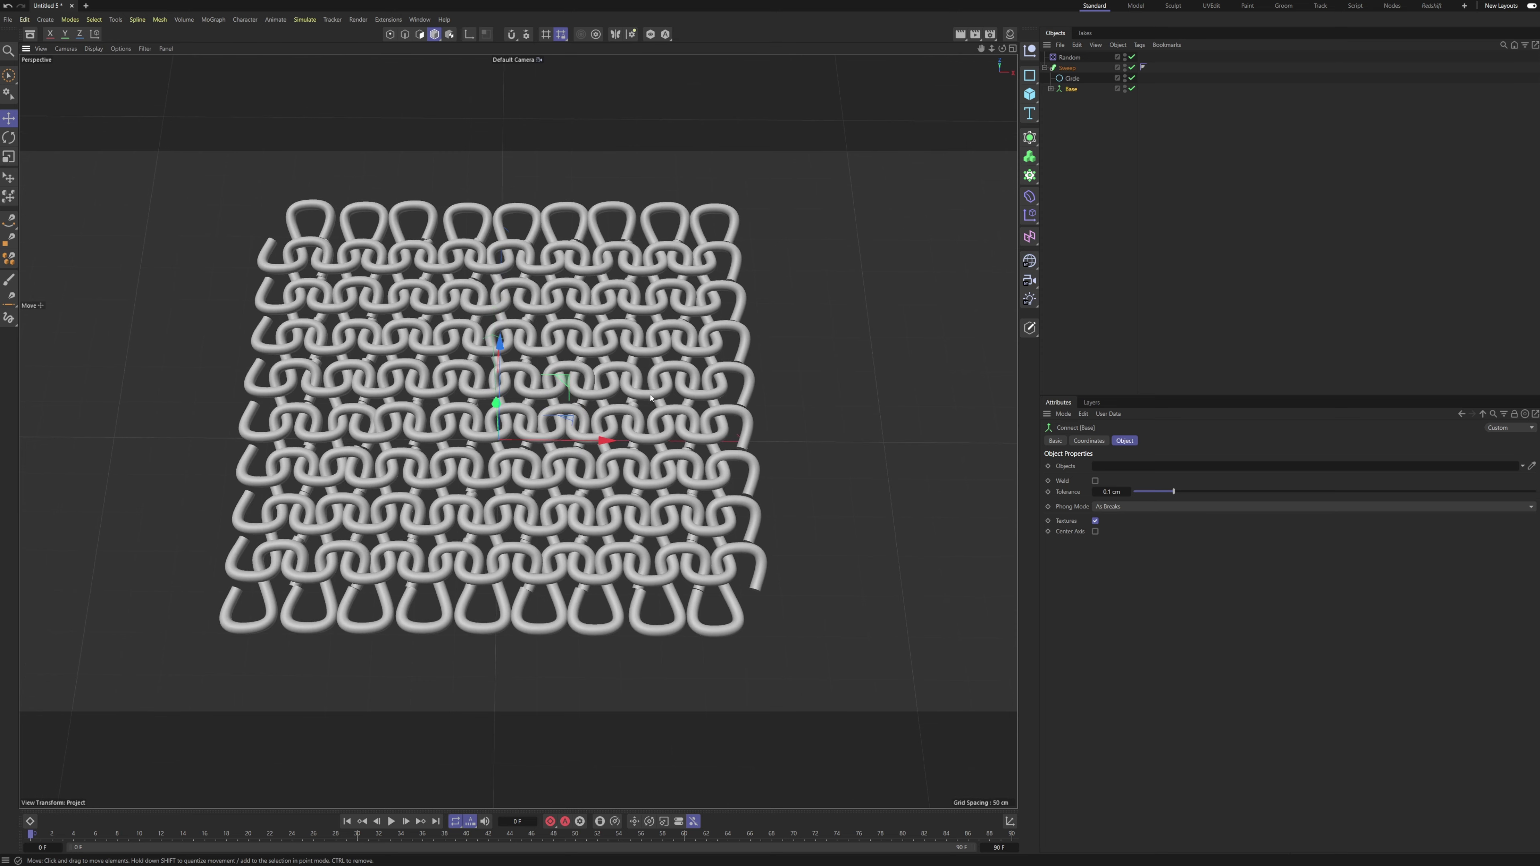
right_click_drag(589, 456, 644, 449, "alt")
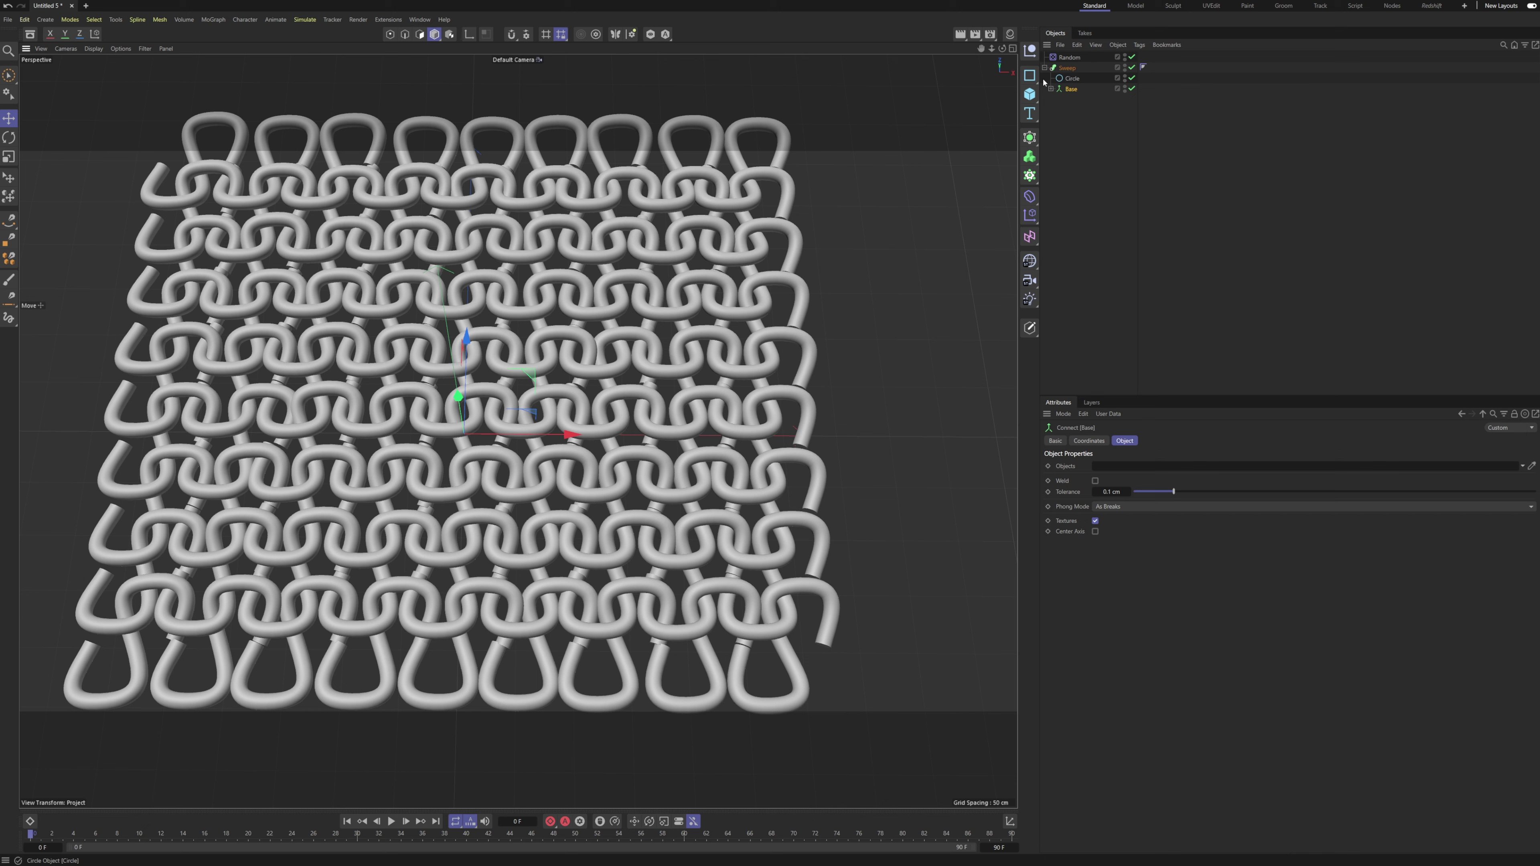
left_click(1051, 88)
left_click(1131, 67)
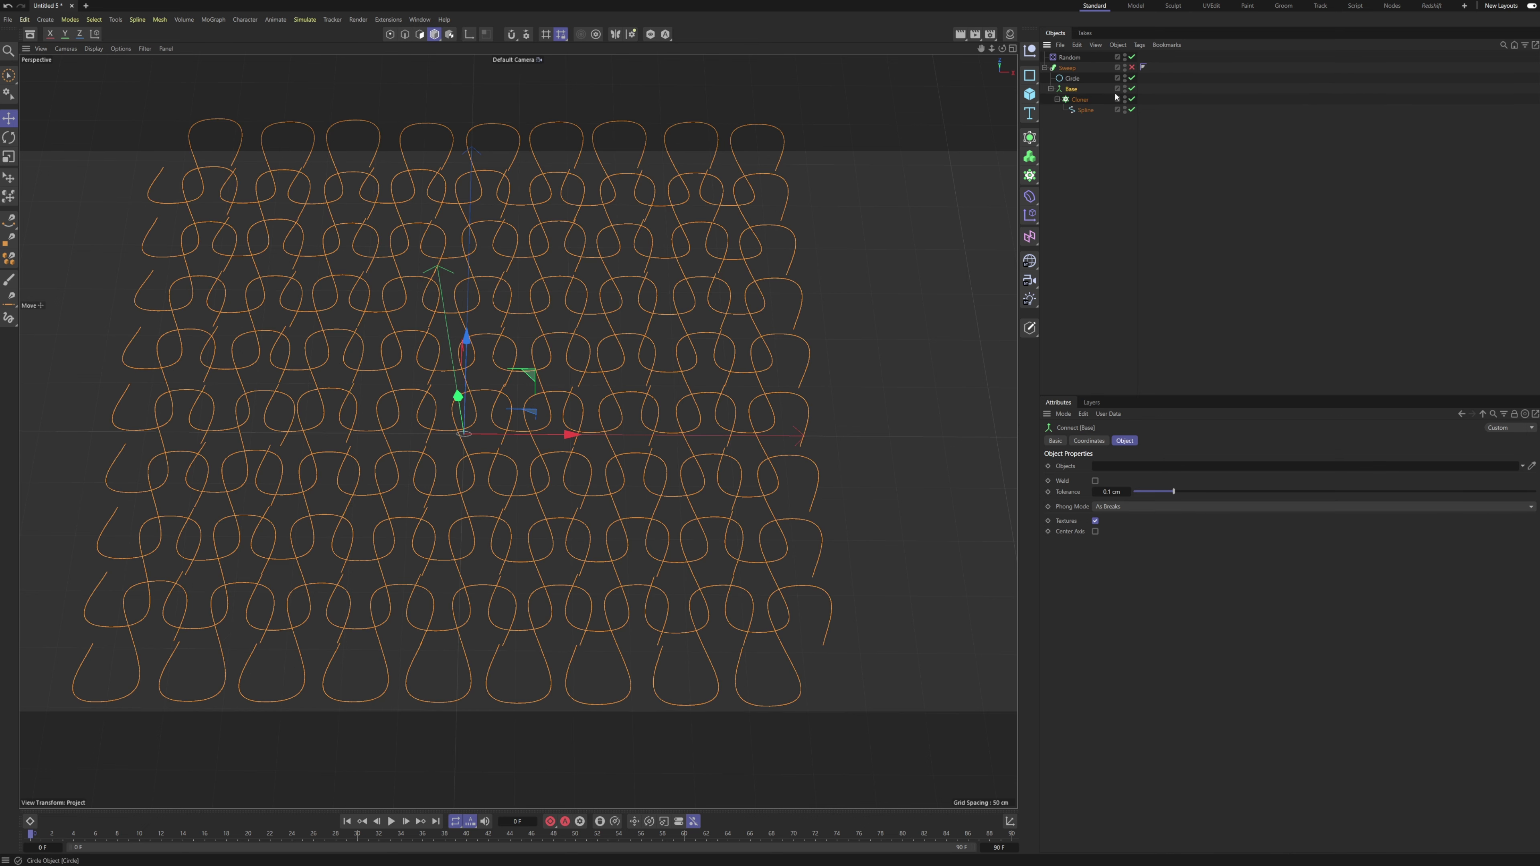
left_click(1132, 78)
left_click(1131, 89)
left_click_drag(980, 207, 508, 339, "alt")
left_click(1193, 231)
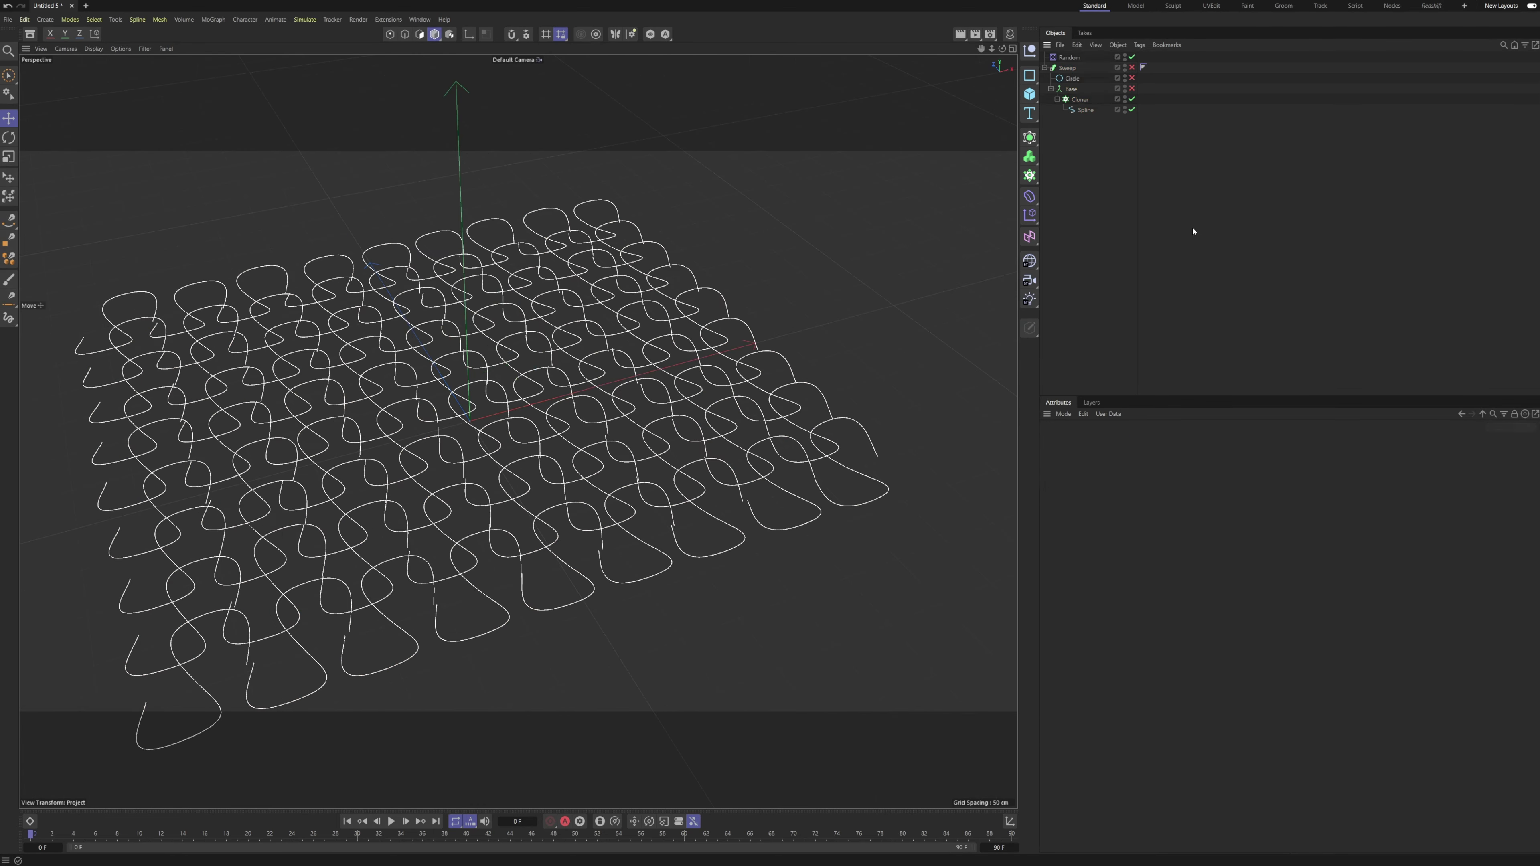
Rename the spline under the Cloner as END.
scroll(467, 376, "up", 2)
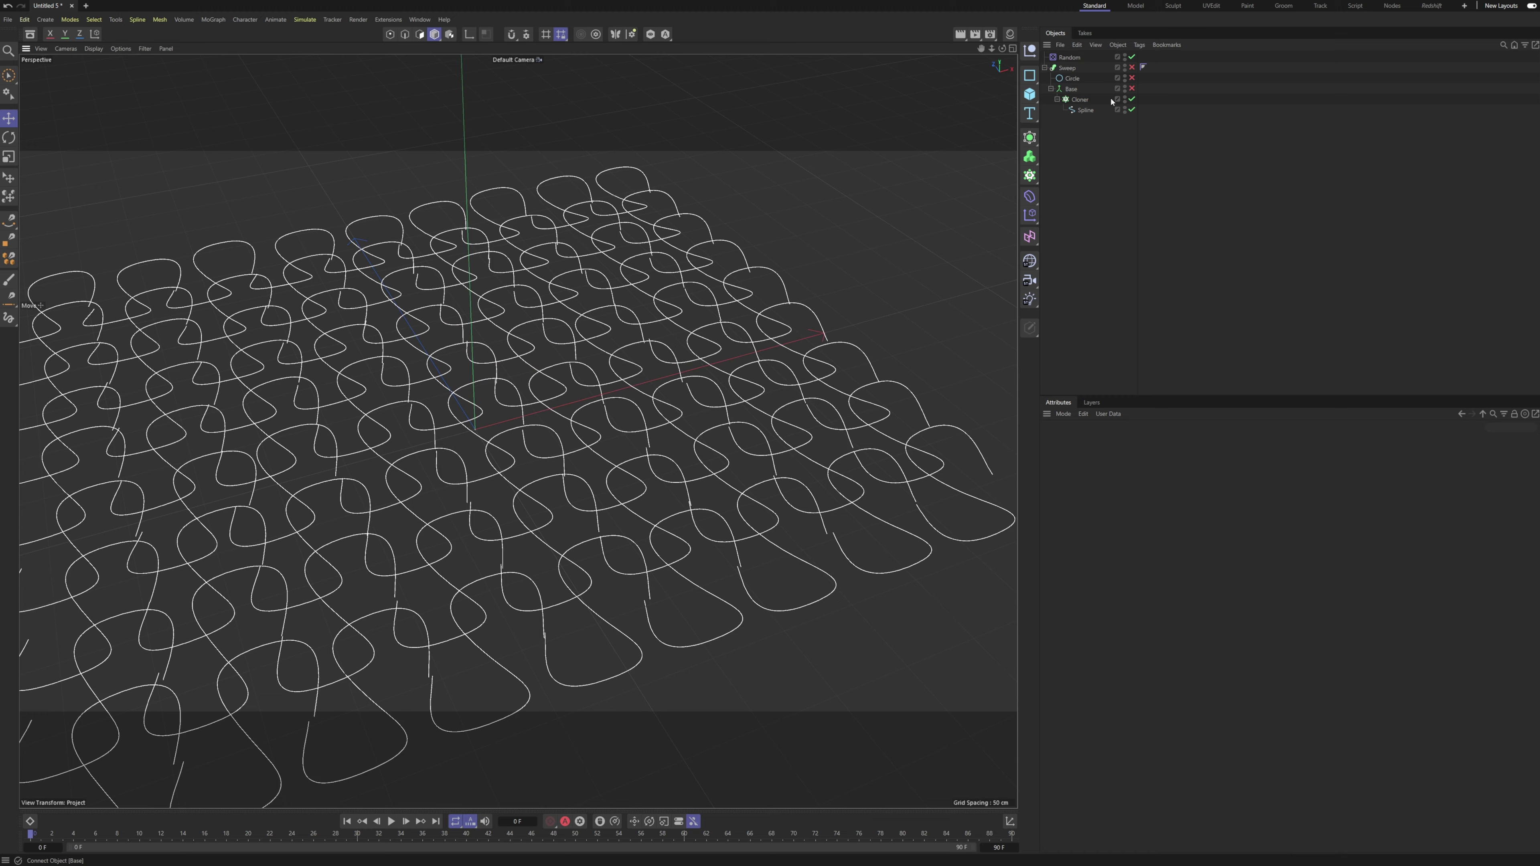
left_click_drag(526, 389, 791, 319, "alt")
scroll(419, 489, "down", 3)
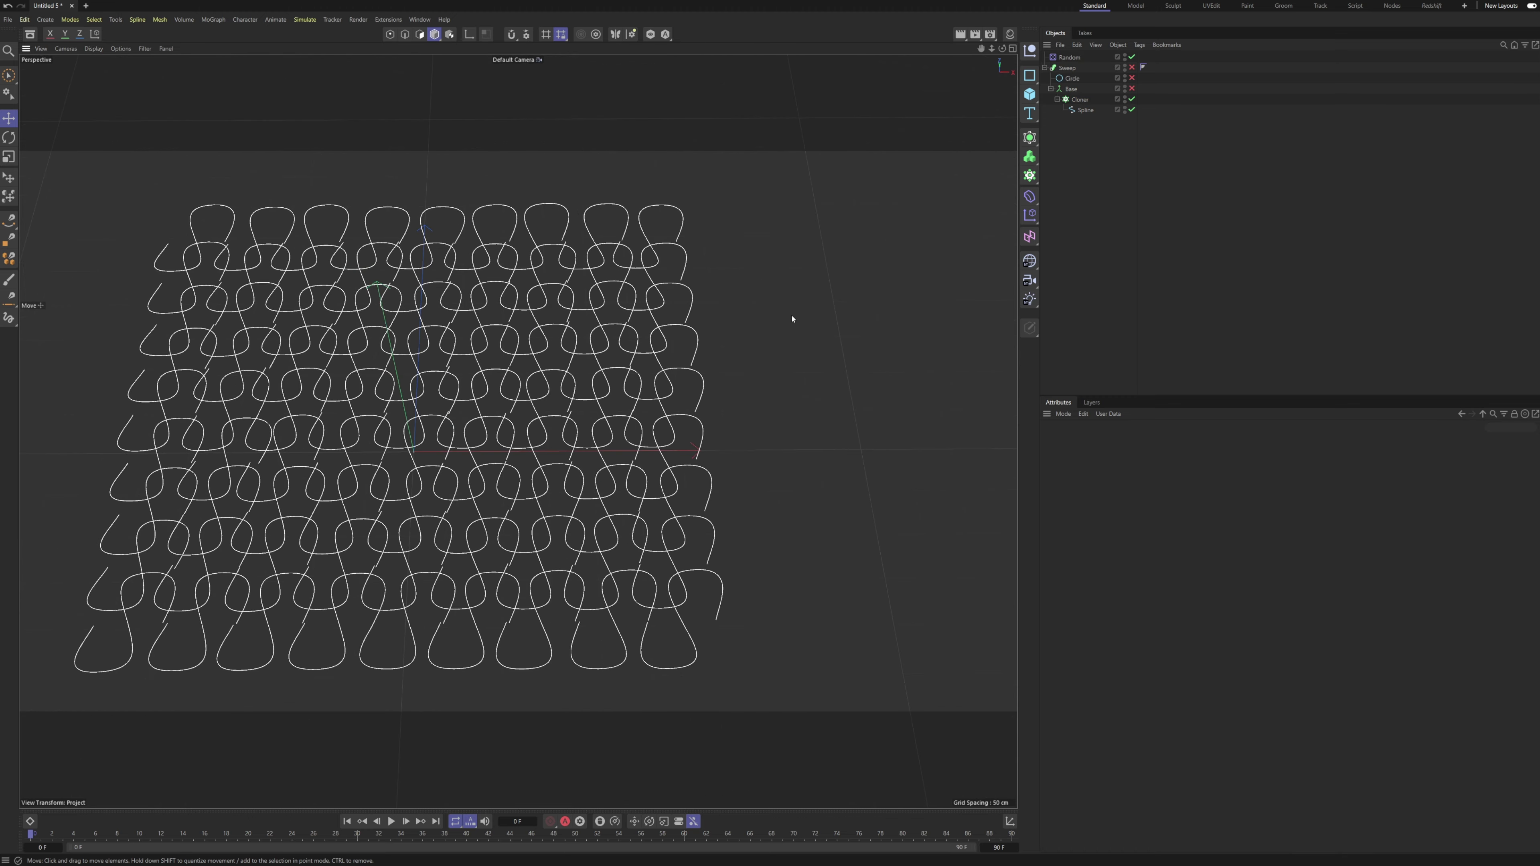
left_click(1080, 99)
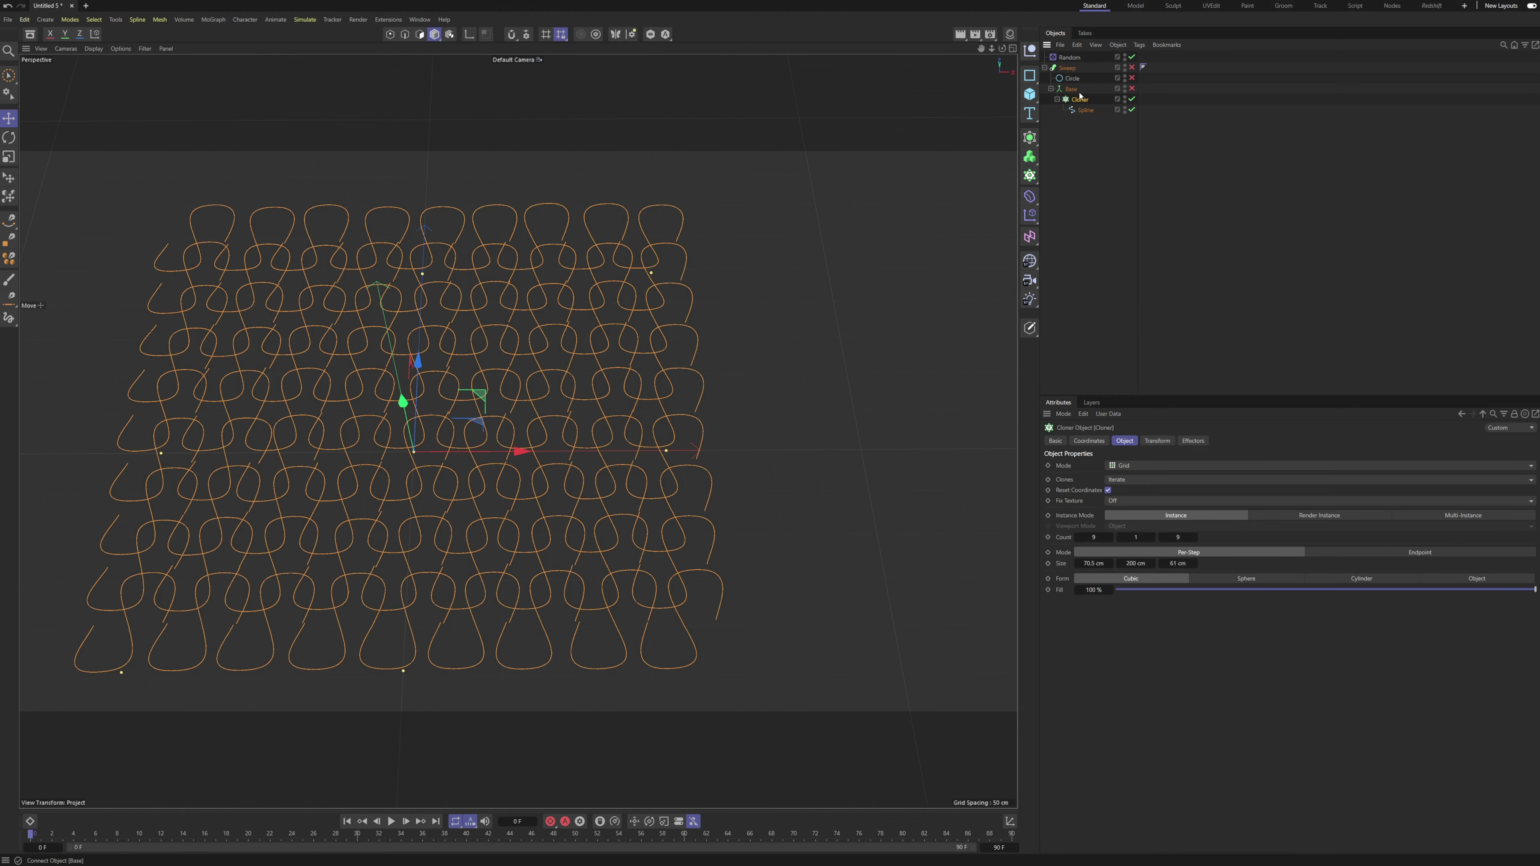
double_click(1085, 110)
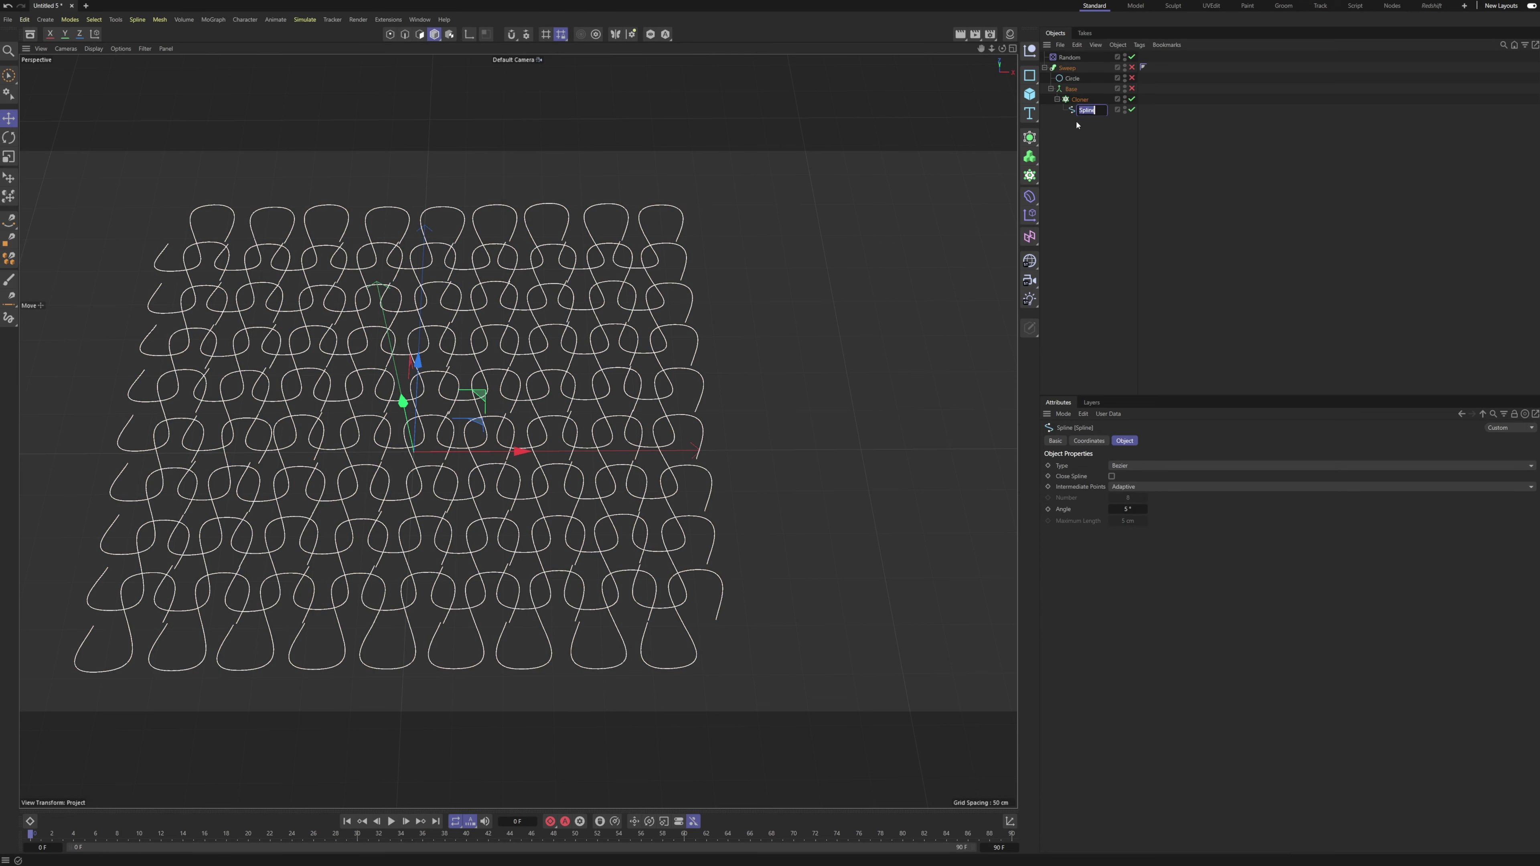
type("END")
key("Return")
Duplicate the END spline inside the Cloner, name the copy START and disable the Cloner.
left_click_drag(1085, 113, 1085, 125, "ctrl")
double_click(1085, 120)
type("START")
key("Return")
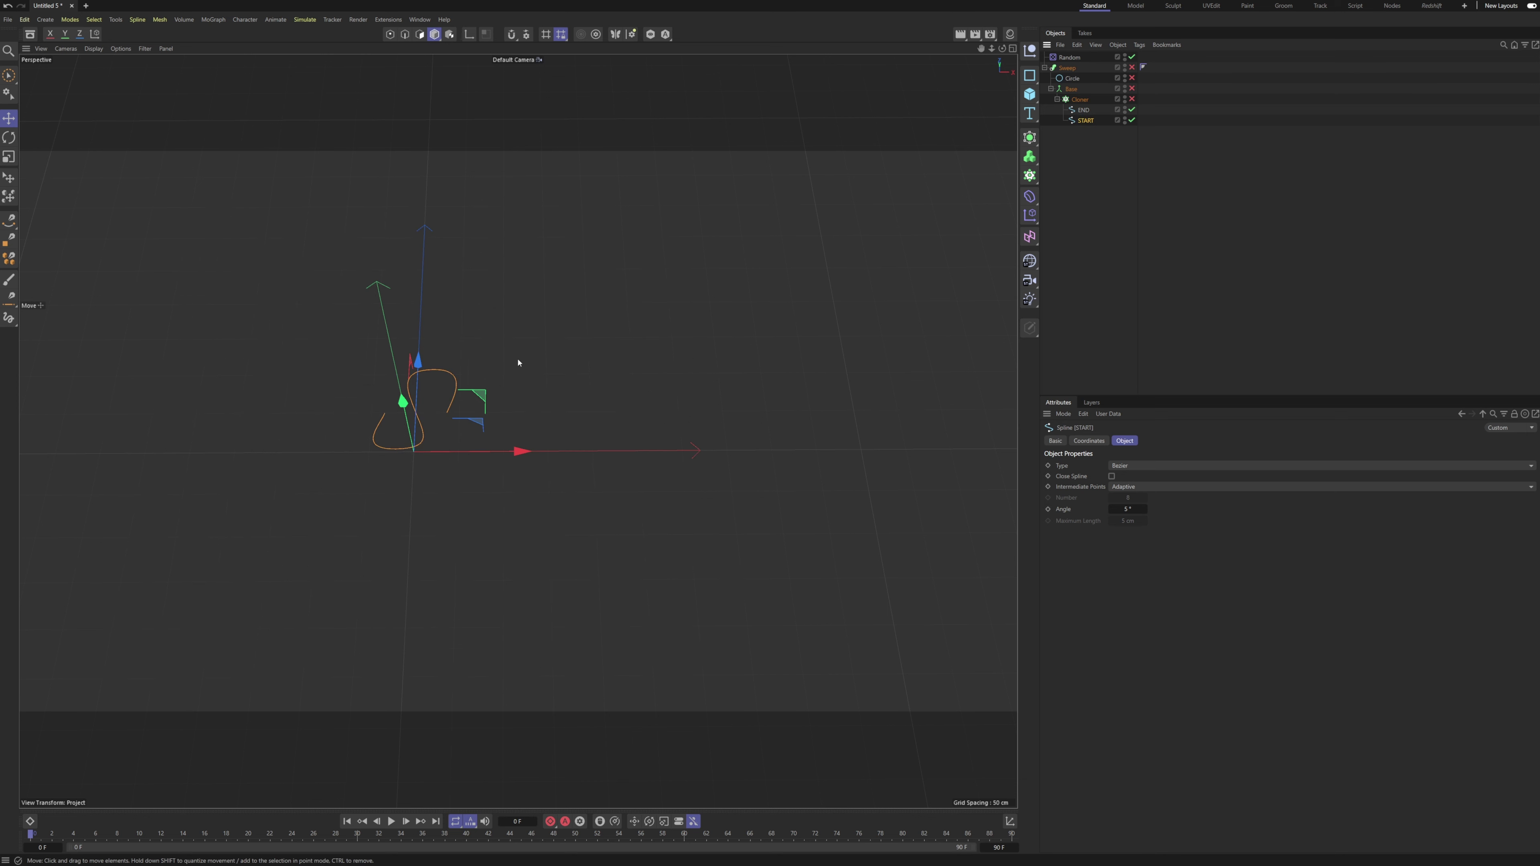
Delete the lower loop's middle point and the central crossing point from the START spline in point mode.
scroll(372, 410, "up", 3)
right_click_drag(371, 417, 419, 399, "alt")
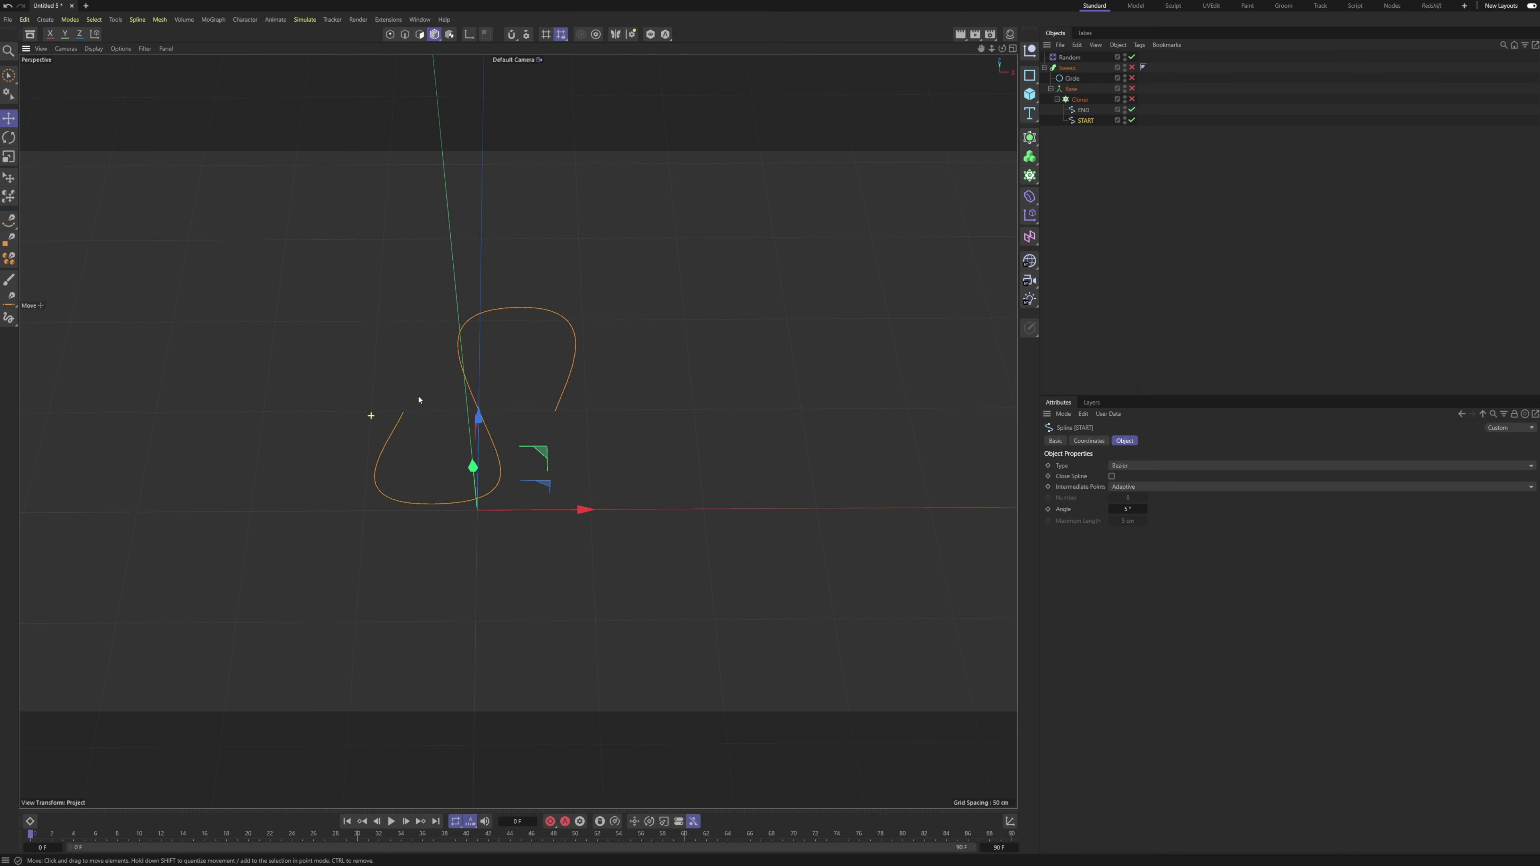
left_click(390, 34)
middle_click_drag(477, 362, 497, 380, "alt")
left_click_drag(498, 380, 464, 554, "alt")
left_click(456, 542)
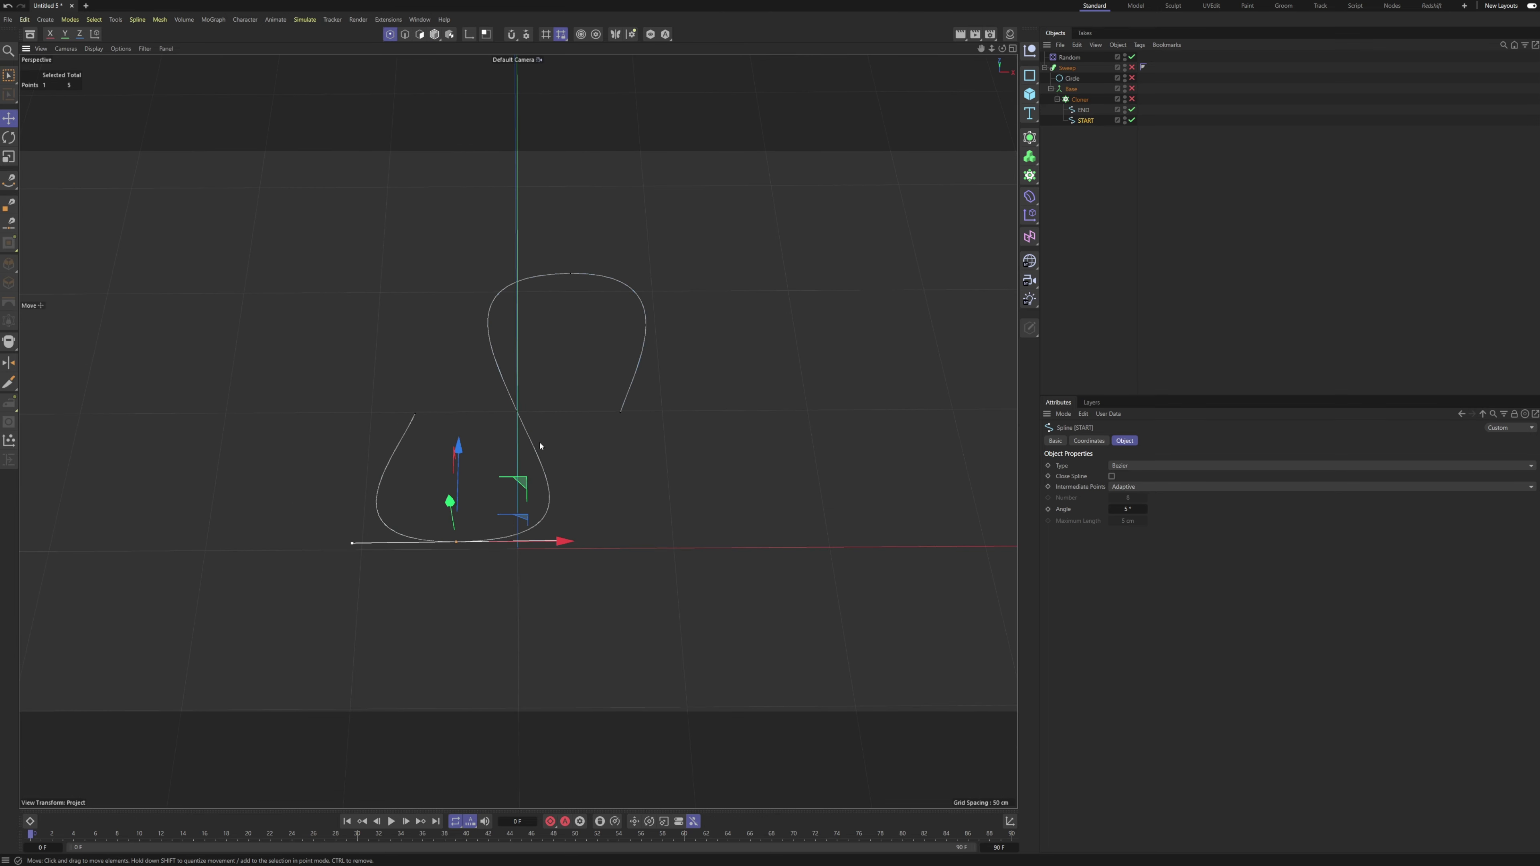
key("Delete")
left_click(518, 414)
key("Delete")
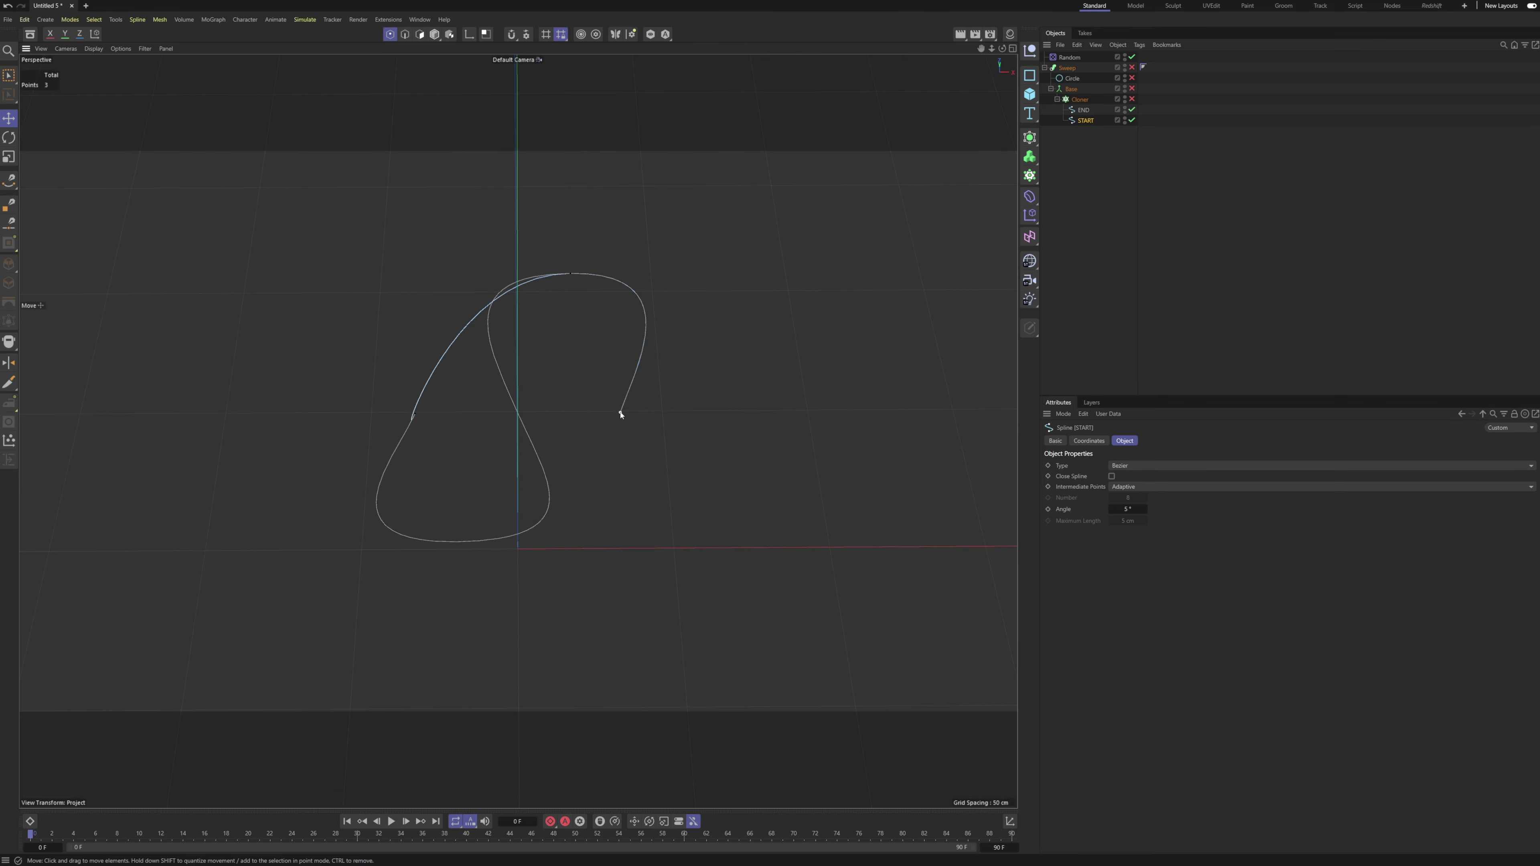
Reduce the START spline to a single point by deleting its remaining unwanted points.
left_click(621, 412)
key("Delete")
key("ctrl+z")
key("0")
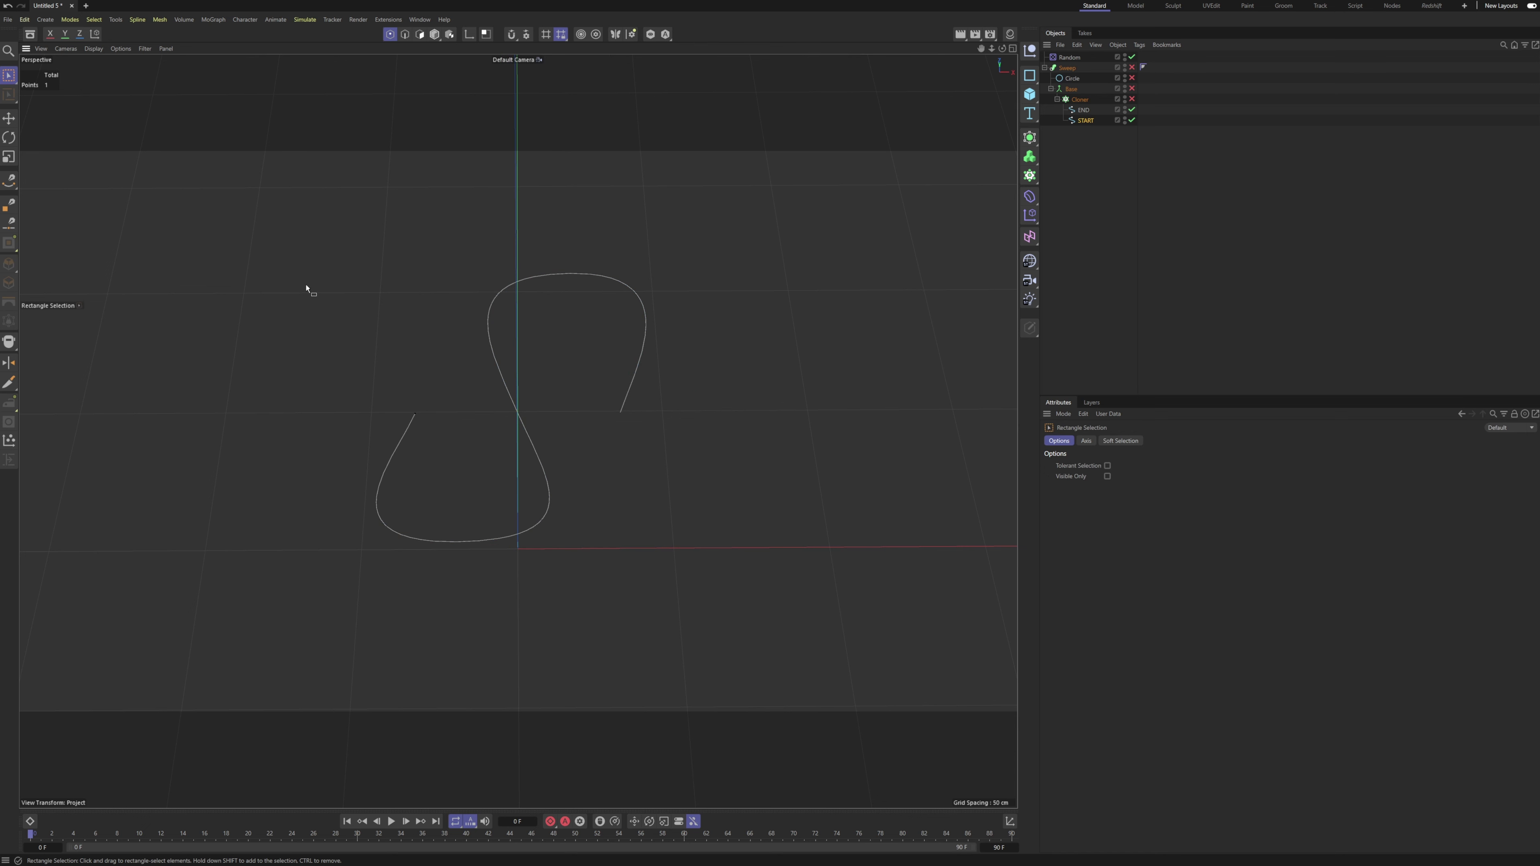
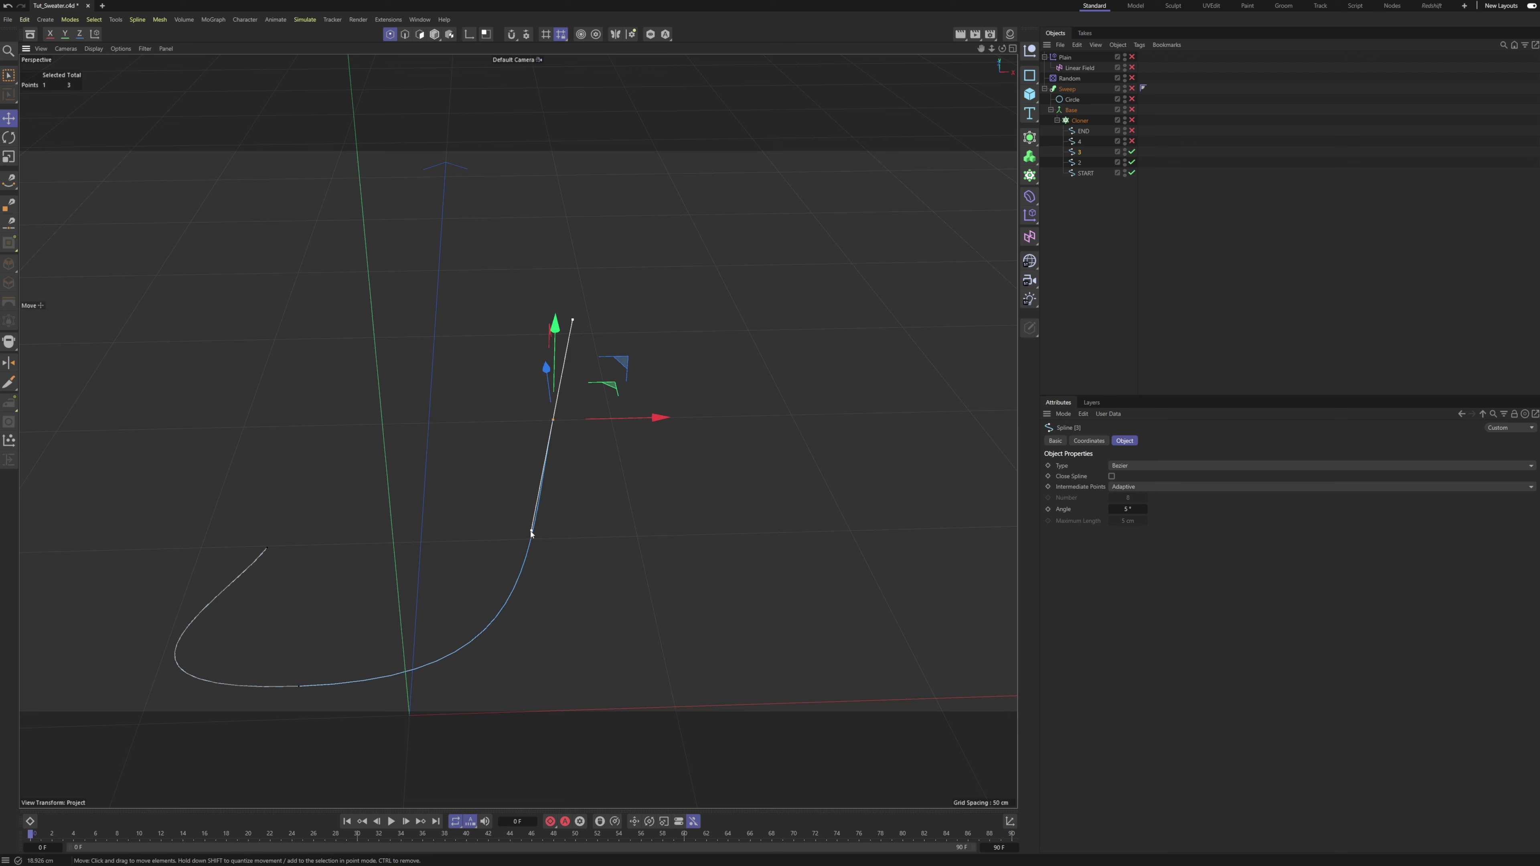
Lower the selected end point of spline 3 slightly along the Y axis.
left_click_drag(555, 331, 554, 349)
left_click_drag(540, 494, 622, 557, "alt")
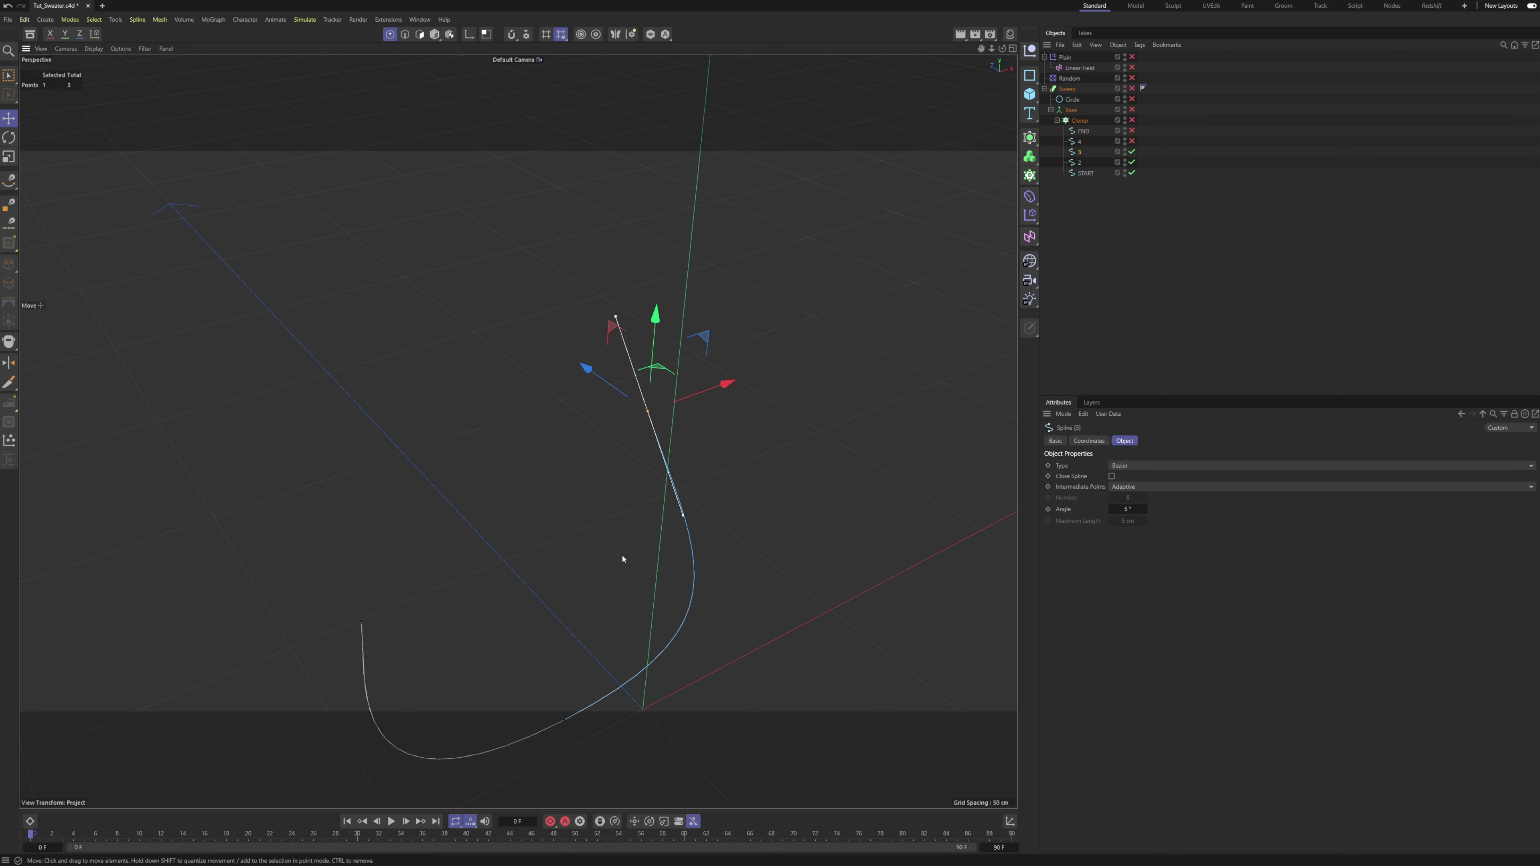
middle_click_drag(622, 557, 670, 380, "alt")
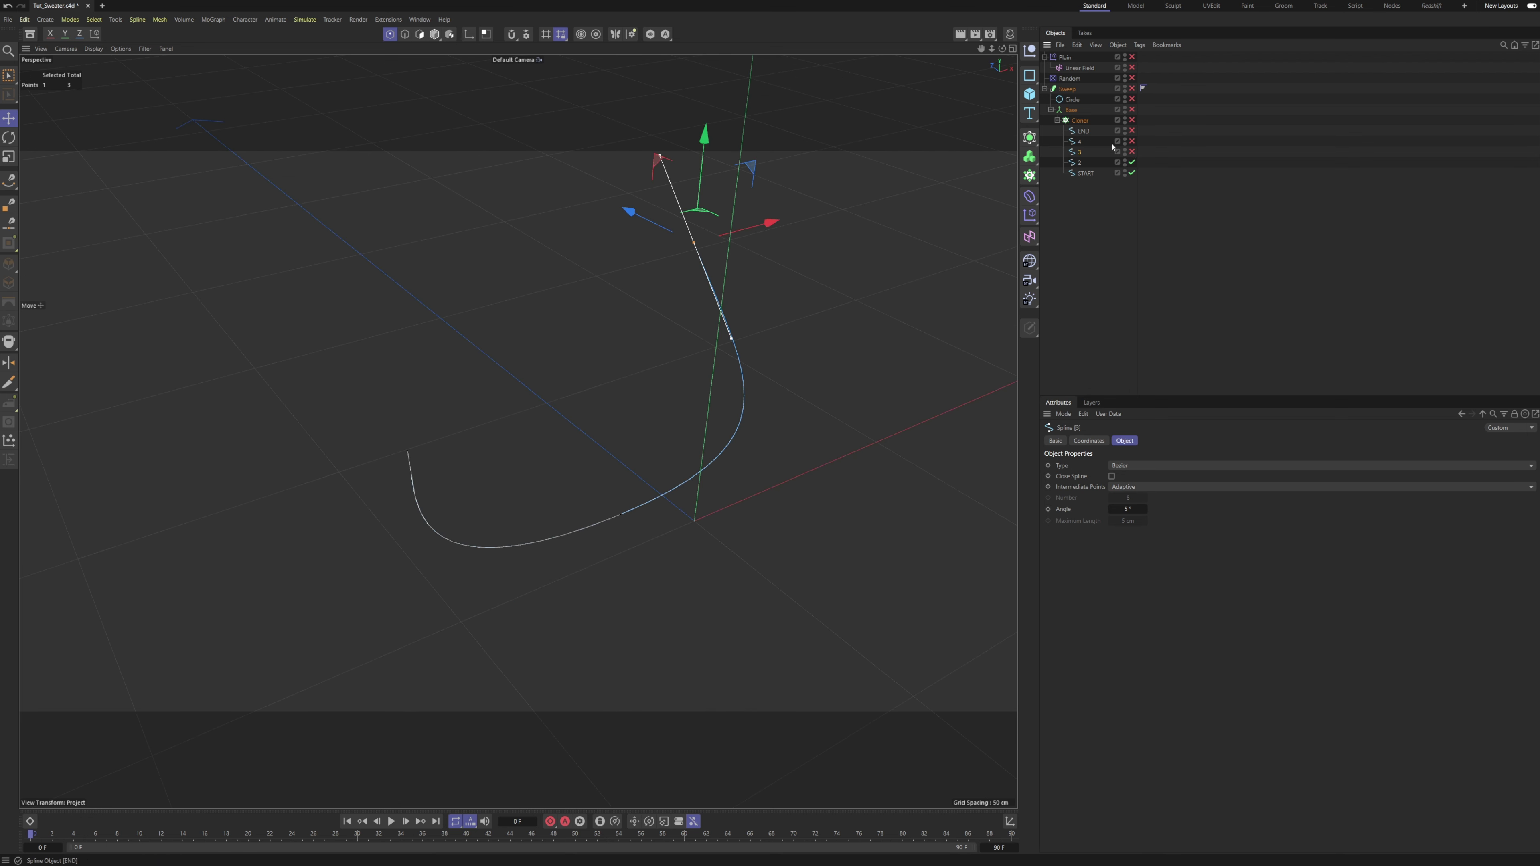
Shift the end point of spline 2 slightly in the negative X direction.
left_click(1101, 164)
left_click_drag(612, 534, 234, 441, "alt")
left_click(707, 495)
left_click_drag(275, 393, 393, 411, "alt")
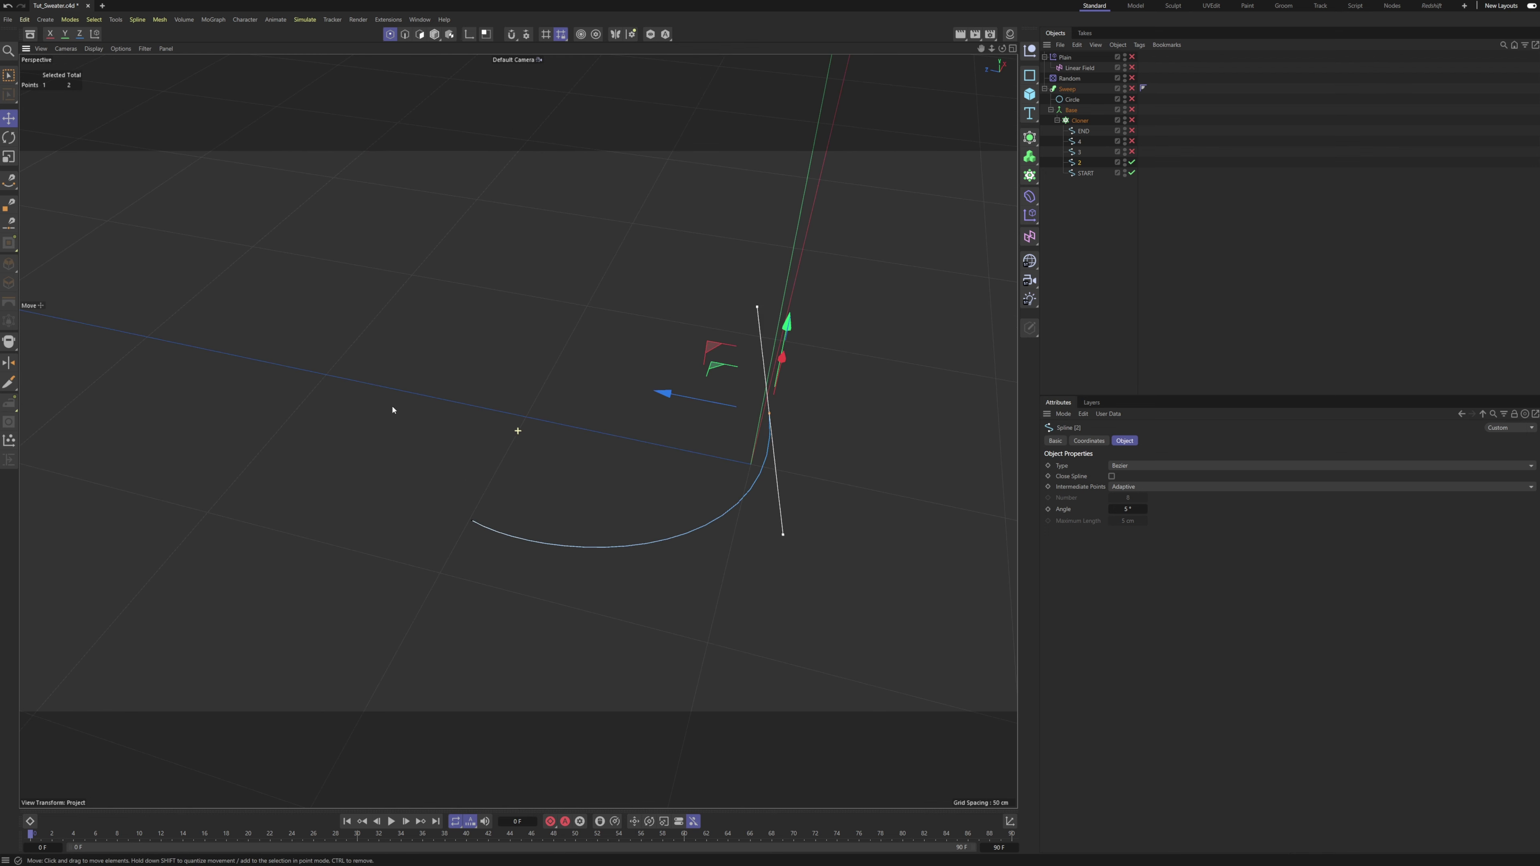
left_click_drag(717, 389, 514, 335, "alt")
left_click_drag(590, 390, 566, 398)
left_click(1173, 246)
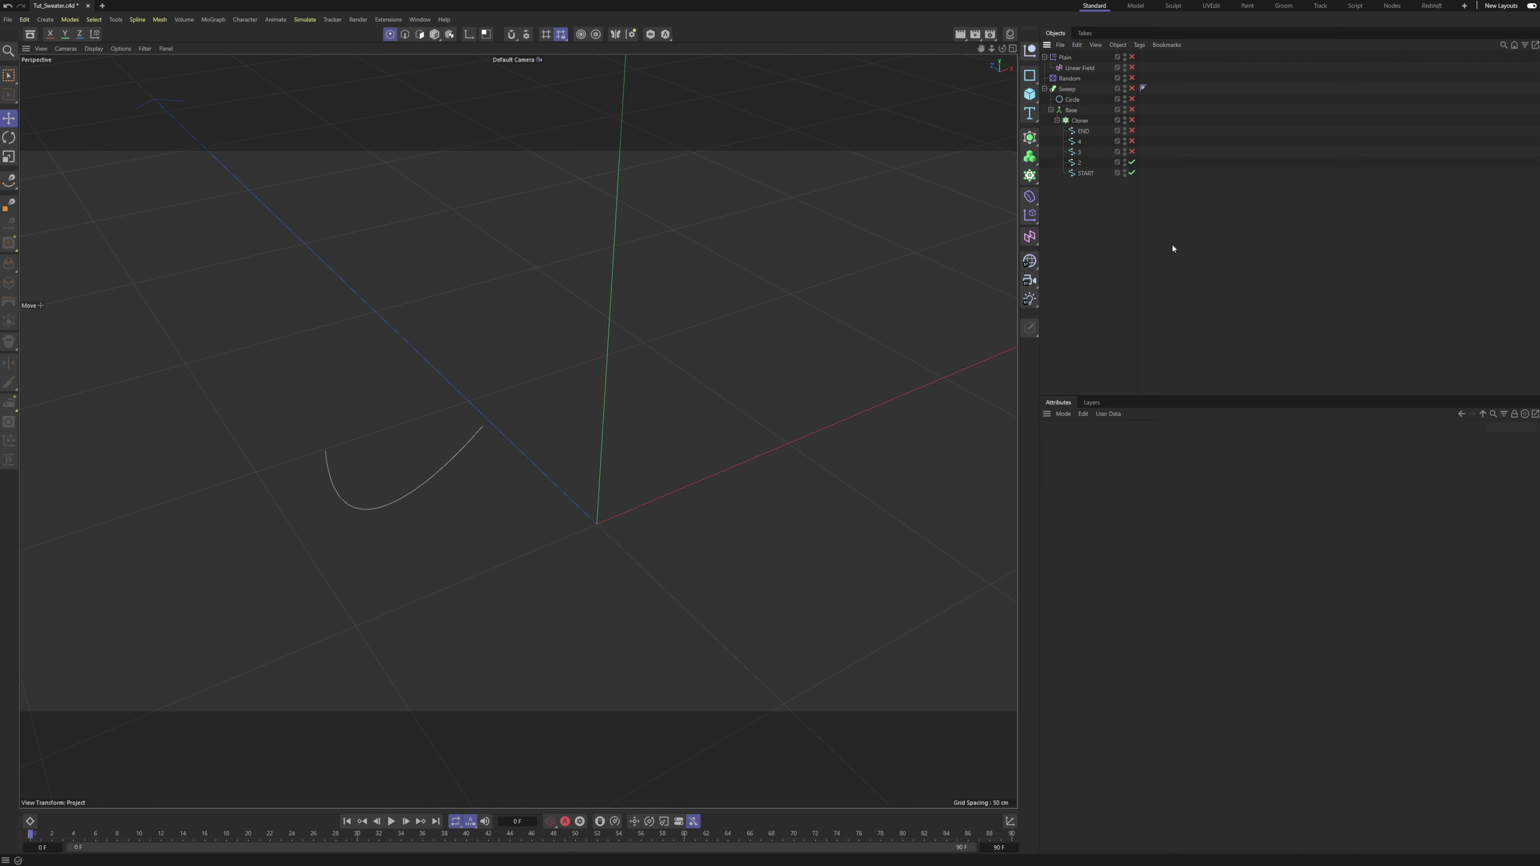
Enable all the stage splines from START to END, the Cloner, the Plain effector and its Linear Field.
left_click_drag(485, 485, 497, 546, "alt")
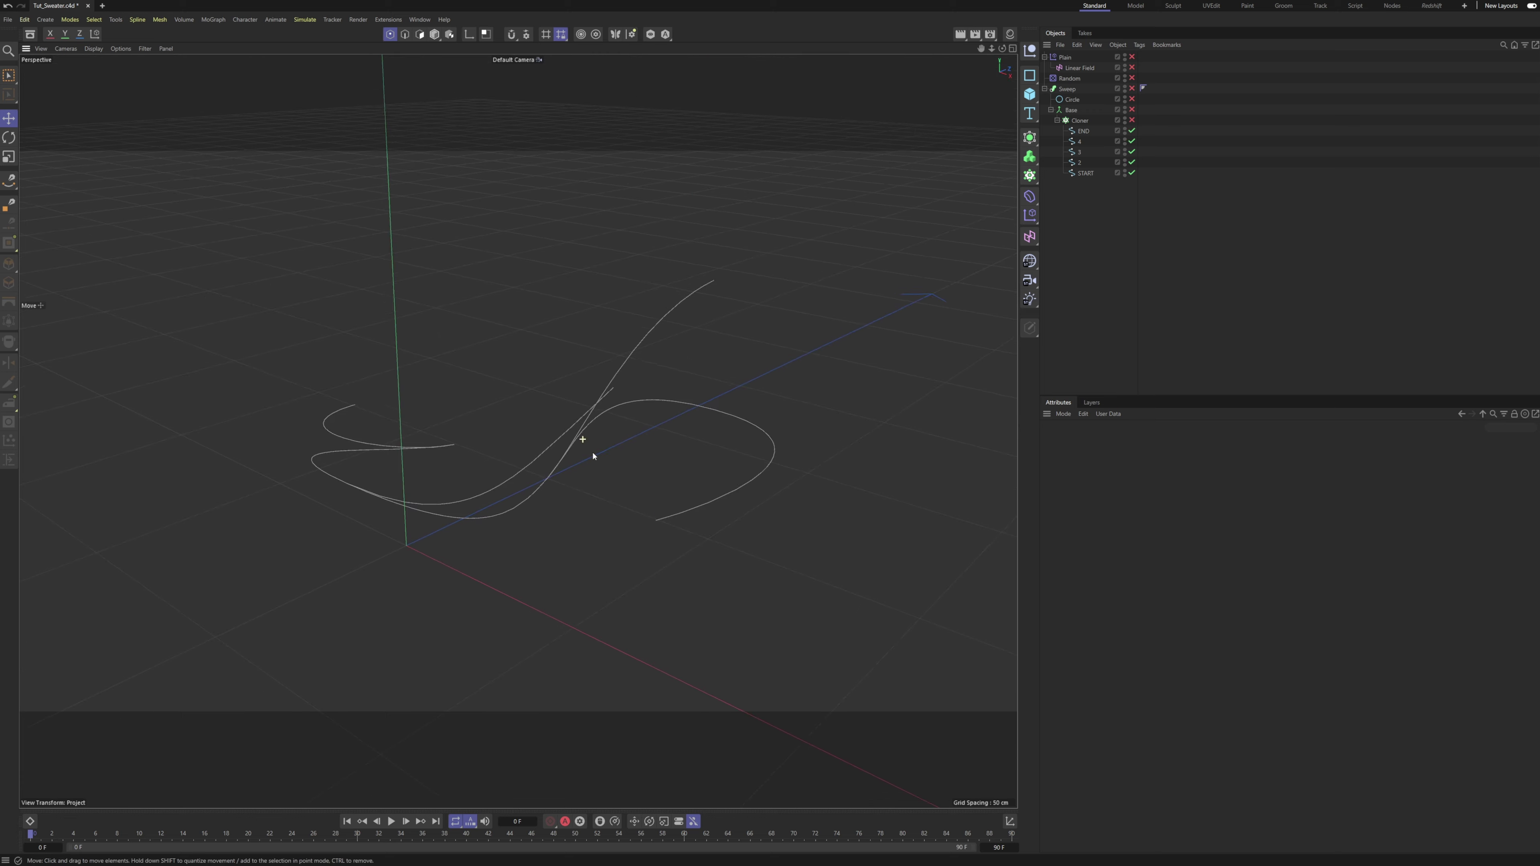
left_click_drag(591, 441, 704, 379, "alt")
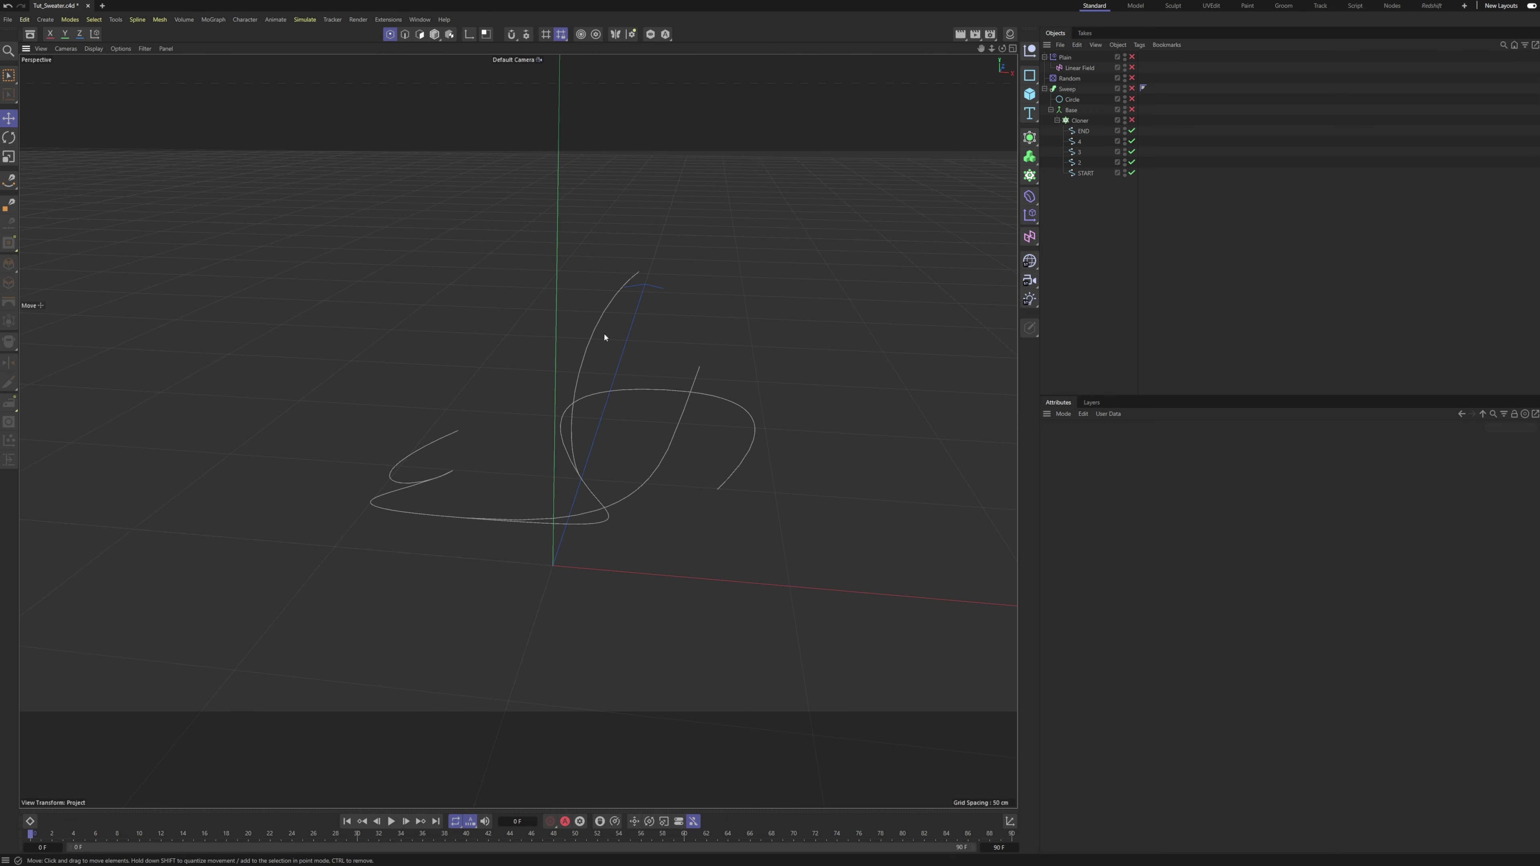
left_click_drag(604, 338, 437, 510, "alt")
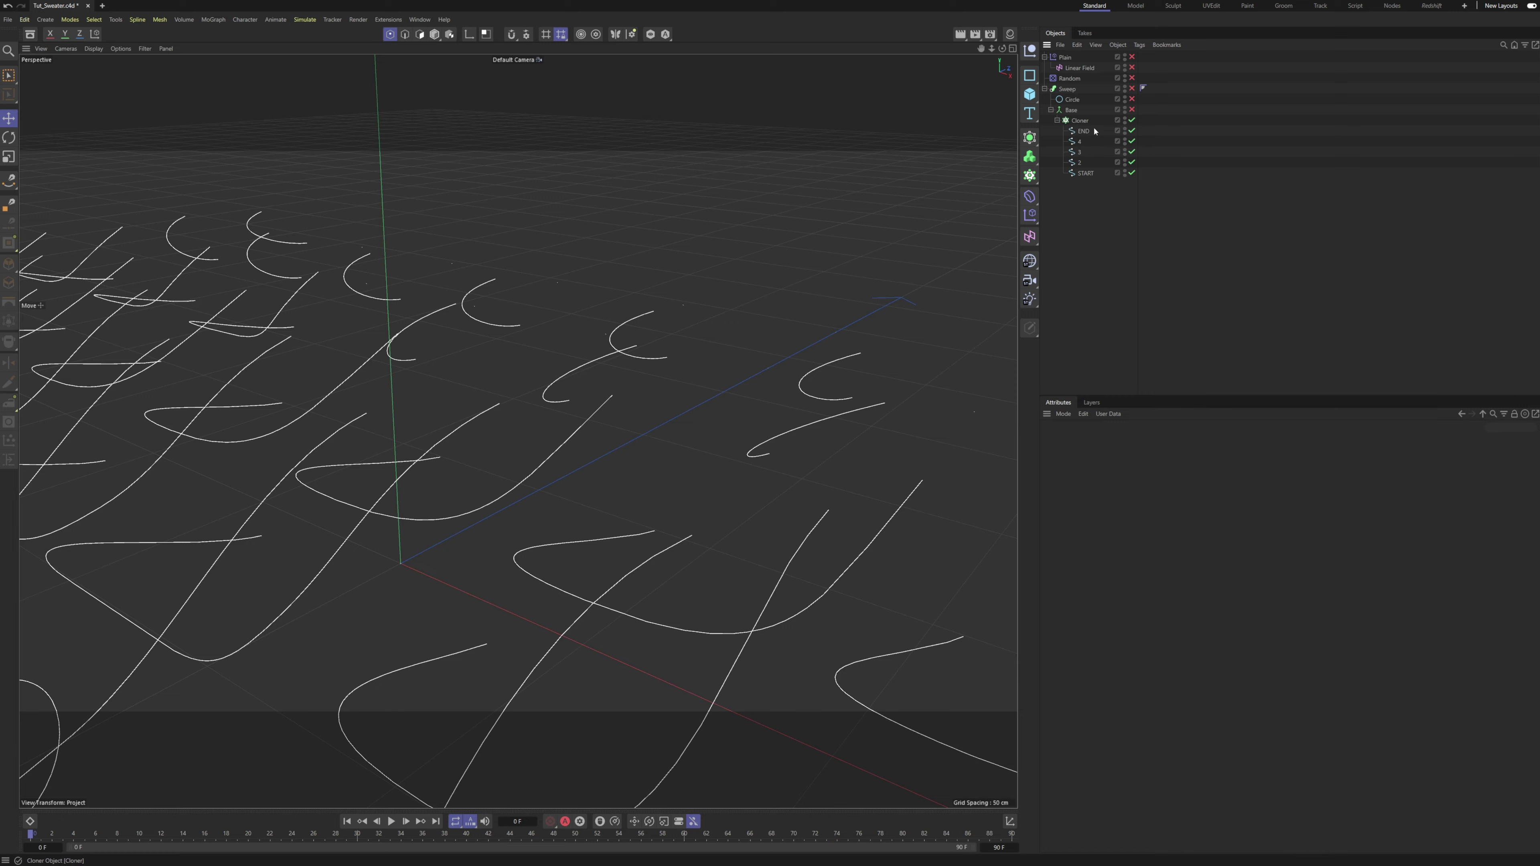
left_click(1132, 57)
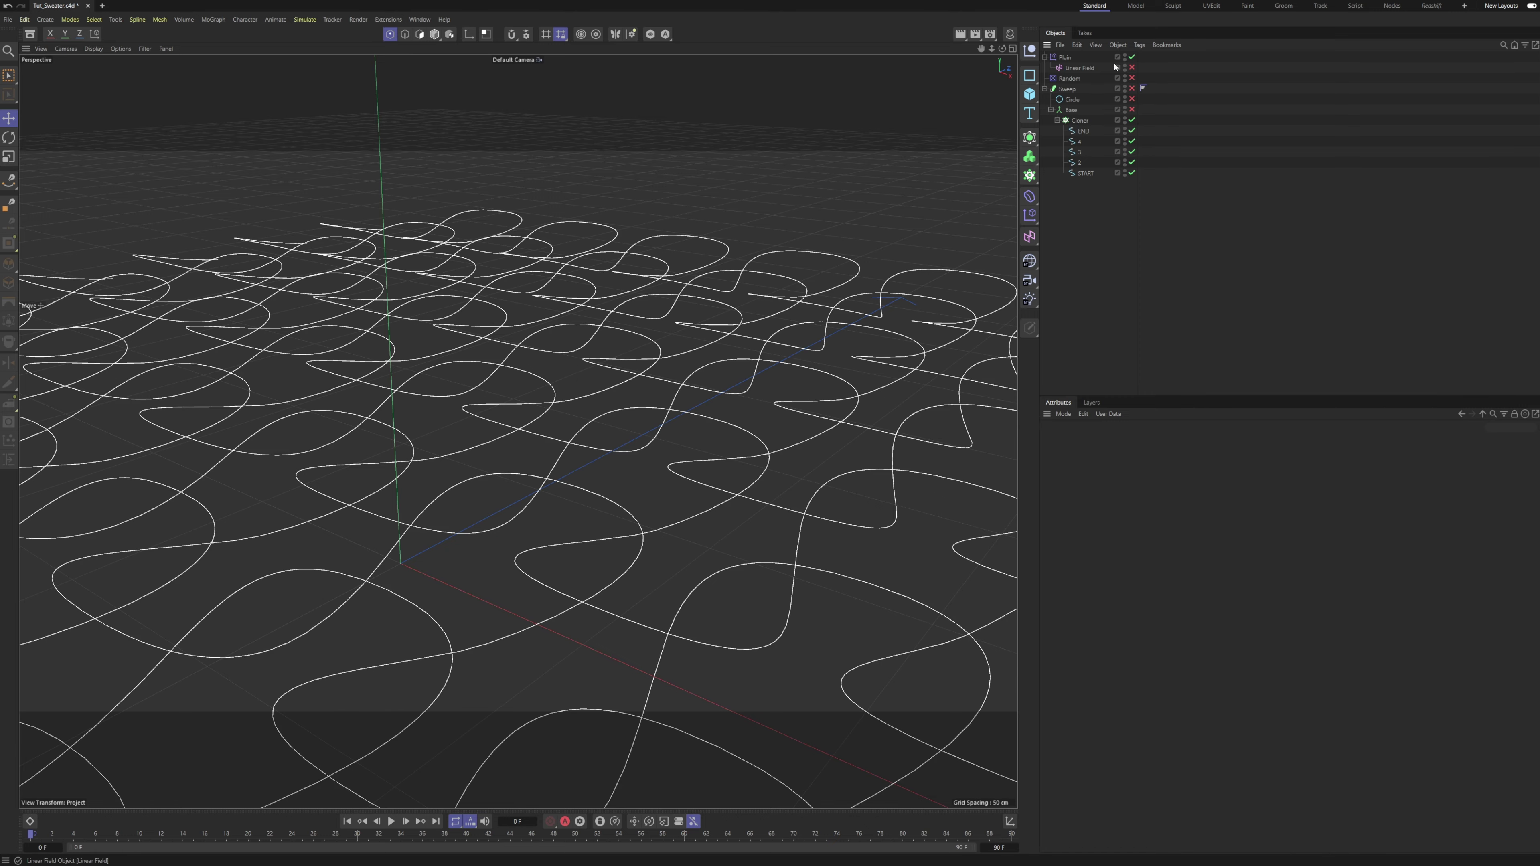
left_click(1131, 68)
Slide the Linear Field back and forth along its X axis across the cloned grid to test how the stitches form.
left_click_drag(849, 357, 703, 491, "alt")
left_click(738, 442)
left_click_drag(738, 442, 788, 426, "alt")
left_click_drag(788, 427, 817, 429)
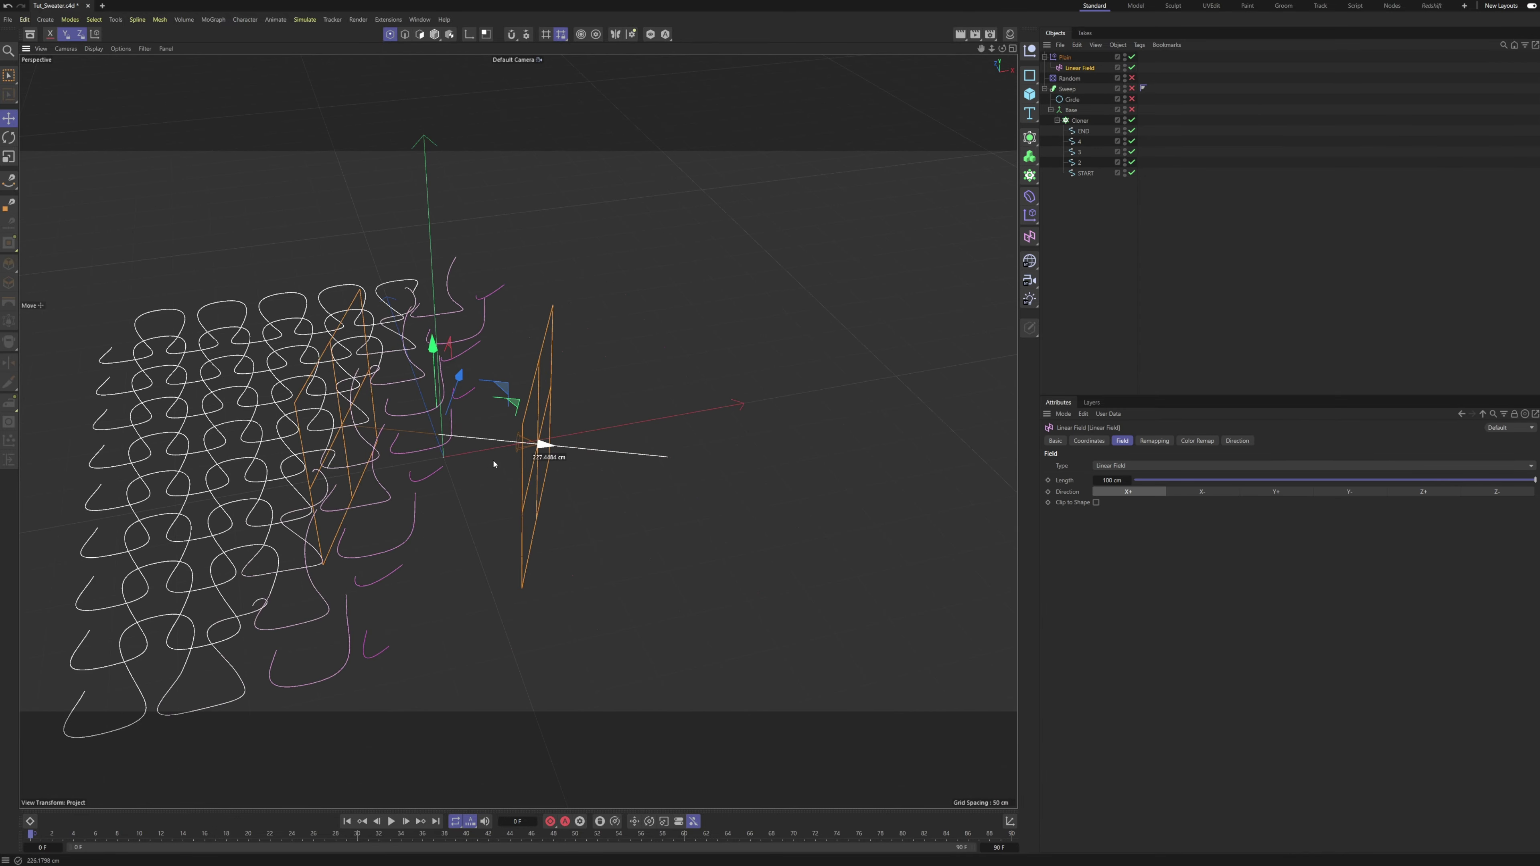
left_click_drag(495, 464, 679, 419)
left_click_drag(735, 477, 801, 478)
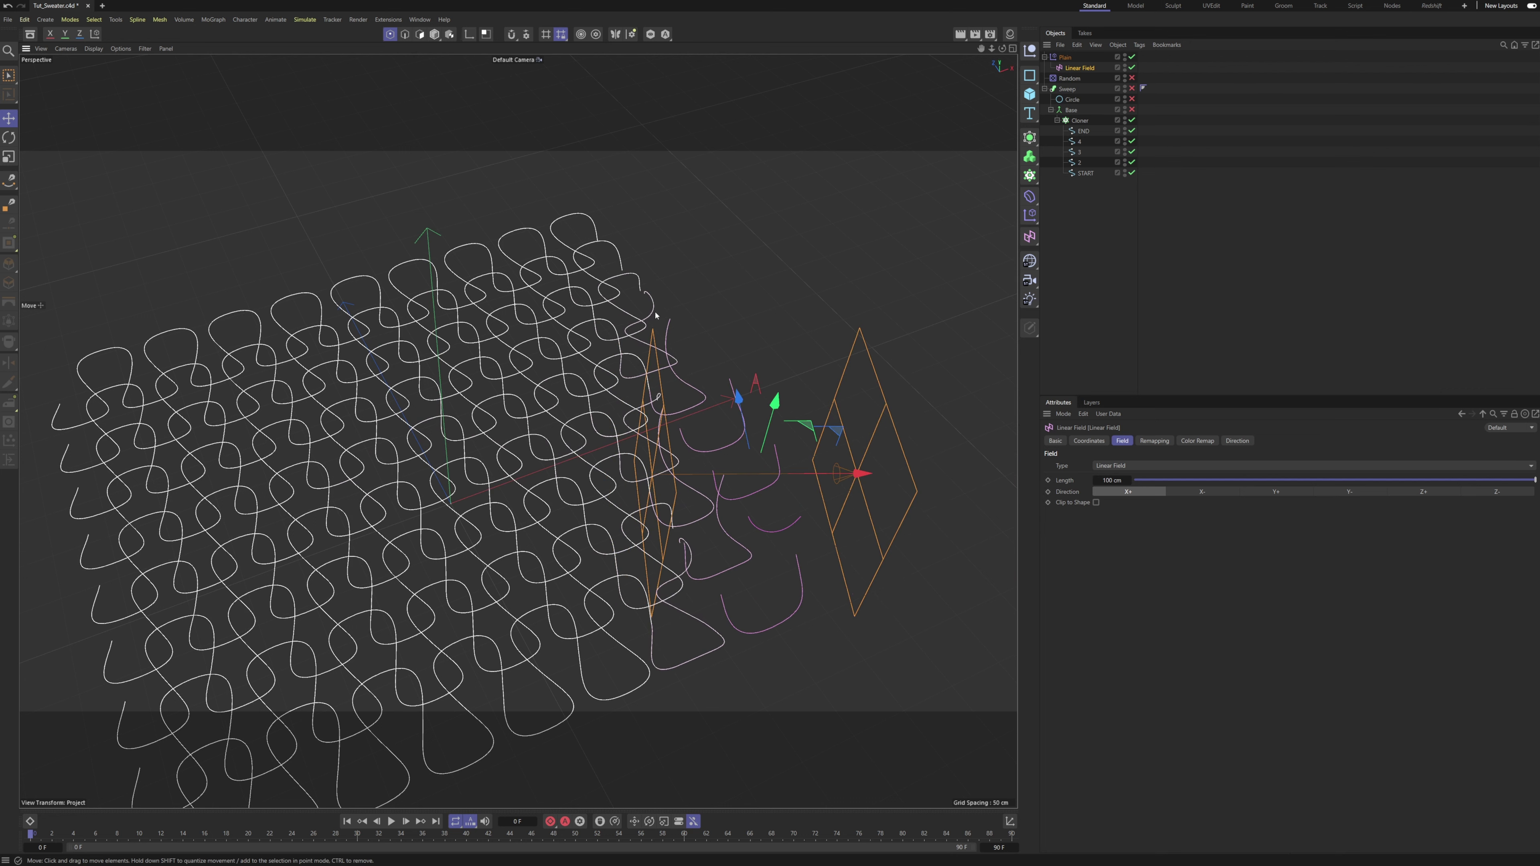
mouse_move(801, 477)
left_mouse_down()
mouse_move(831, 478)
mouse_move(800, 479)
left_mouse_up()
Add a stage spline named 5 between END and spline 4, and reshape it with its loose end raised.
left_click(1082, 143)
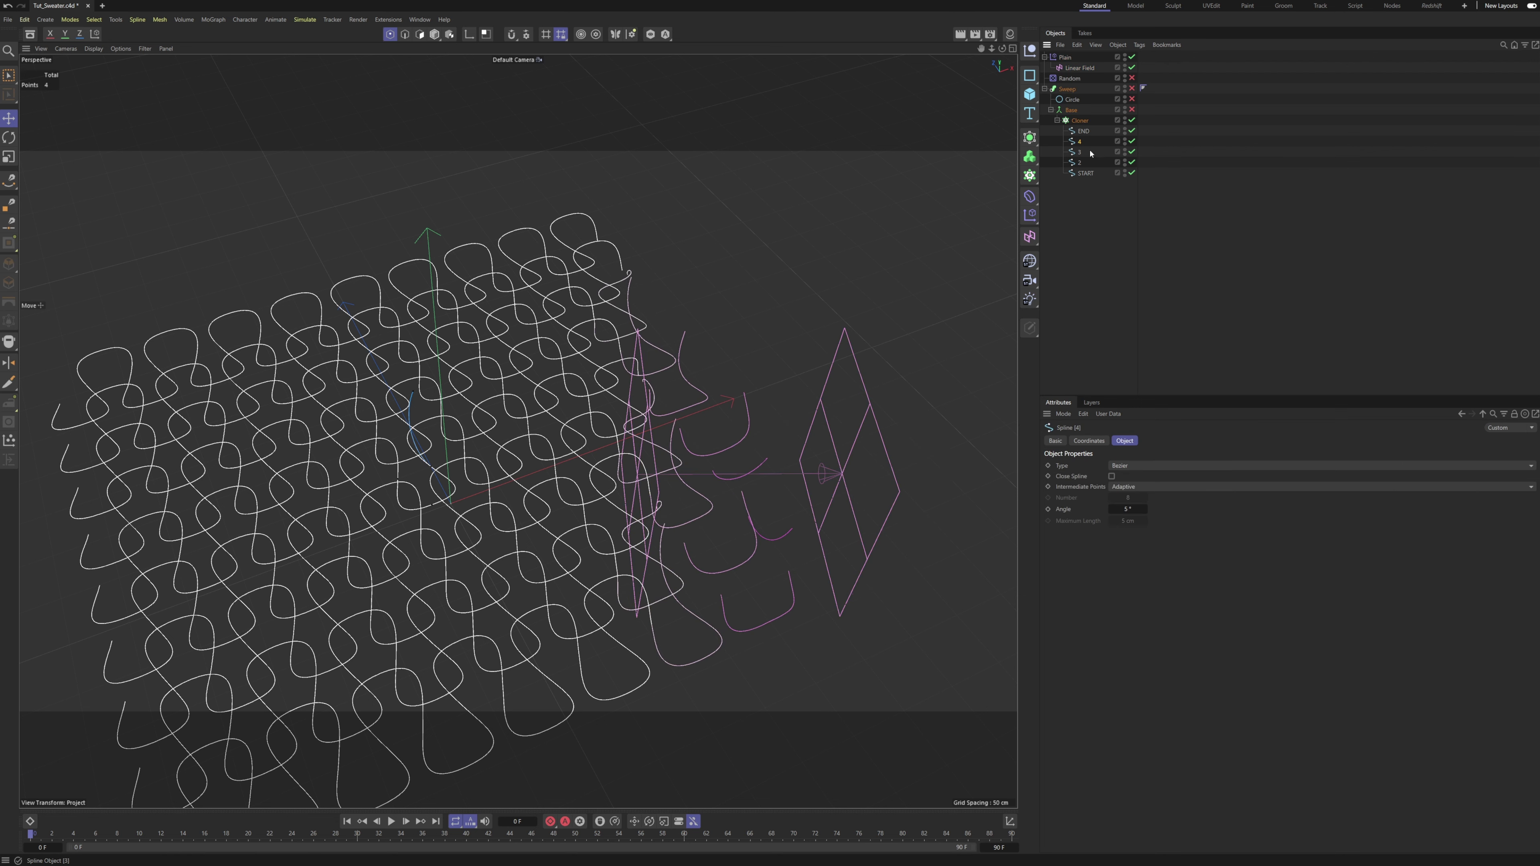
left_click_drag(1082, 143, 1086, 137)
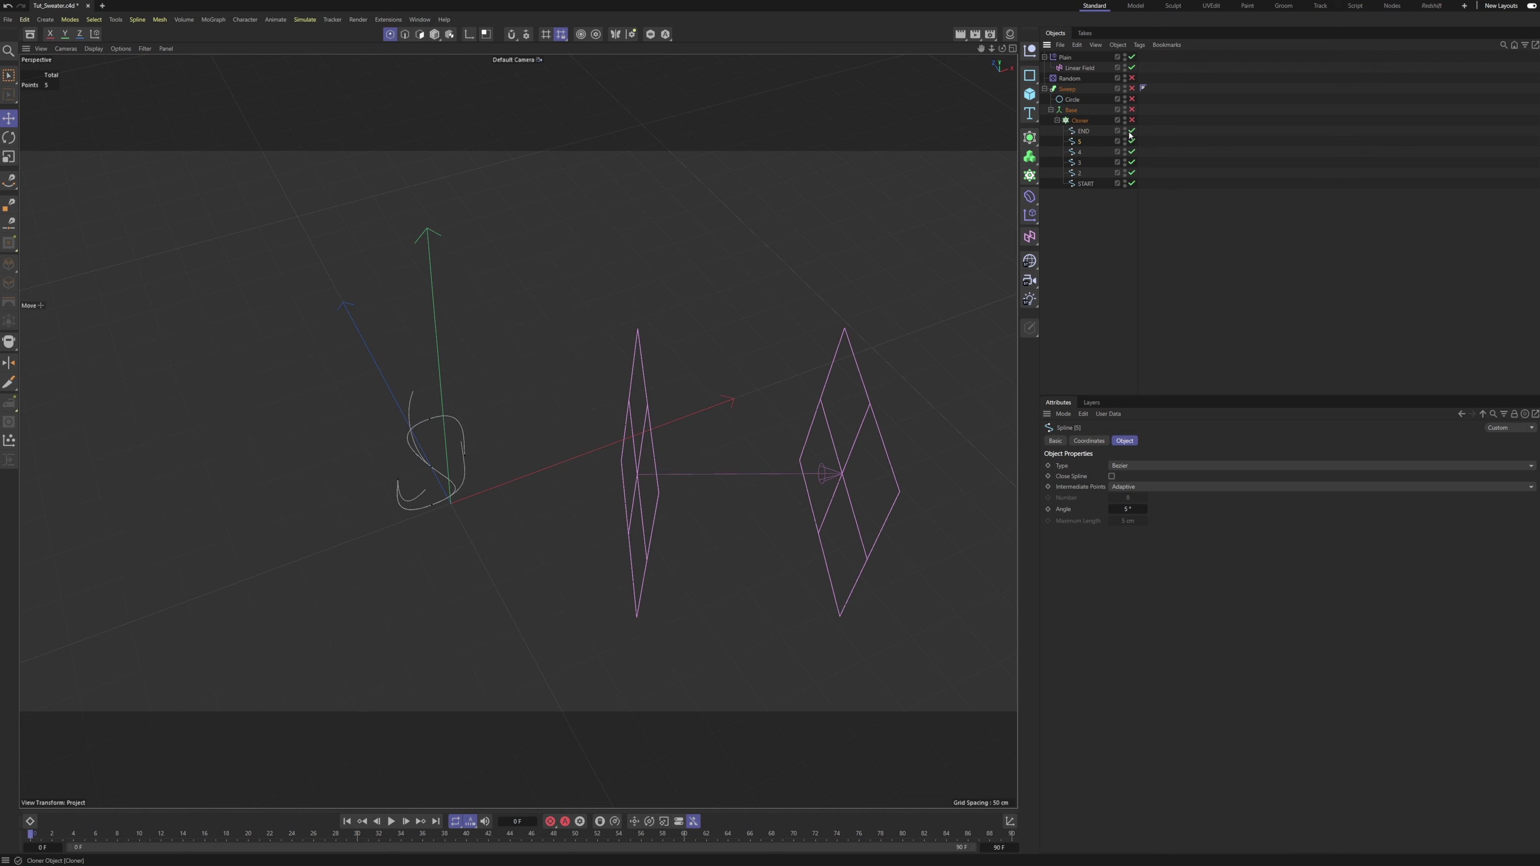
left_click_drag(823, 257, 597, 466, "alt")
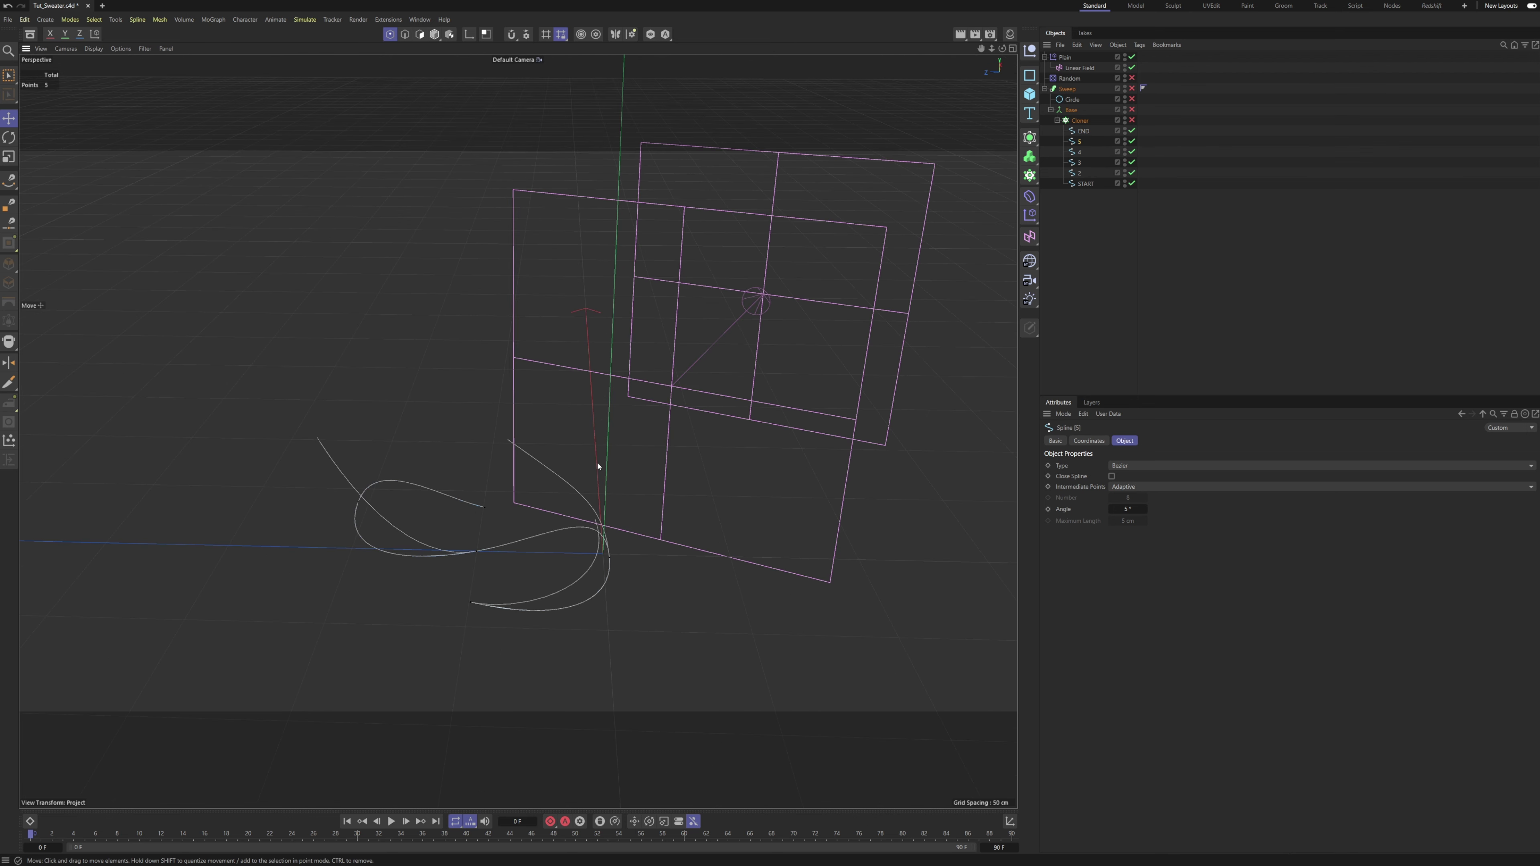
left_click_drag(381, 508, 358, 438)
left_click_drag(548, 414, 461, 364, "alt")
left_click(1134, 204)
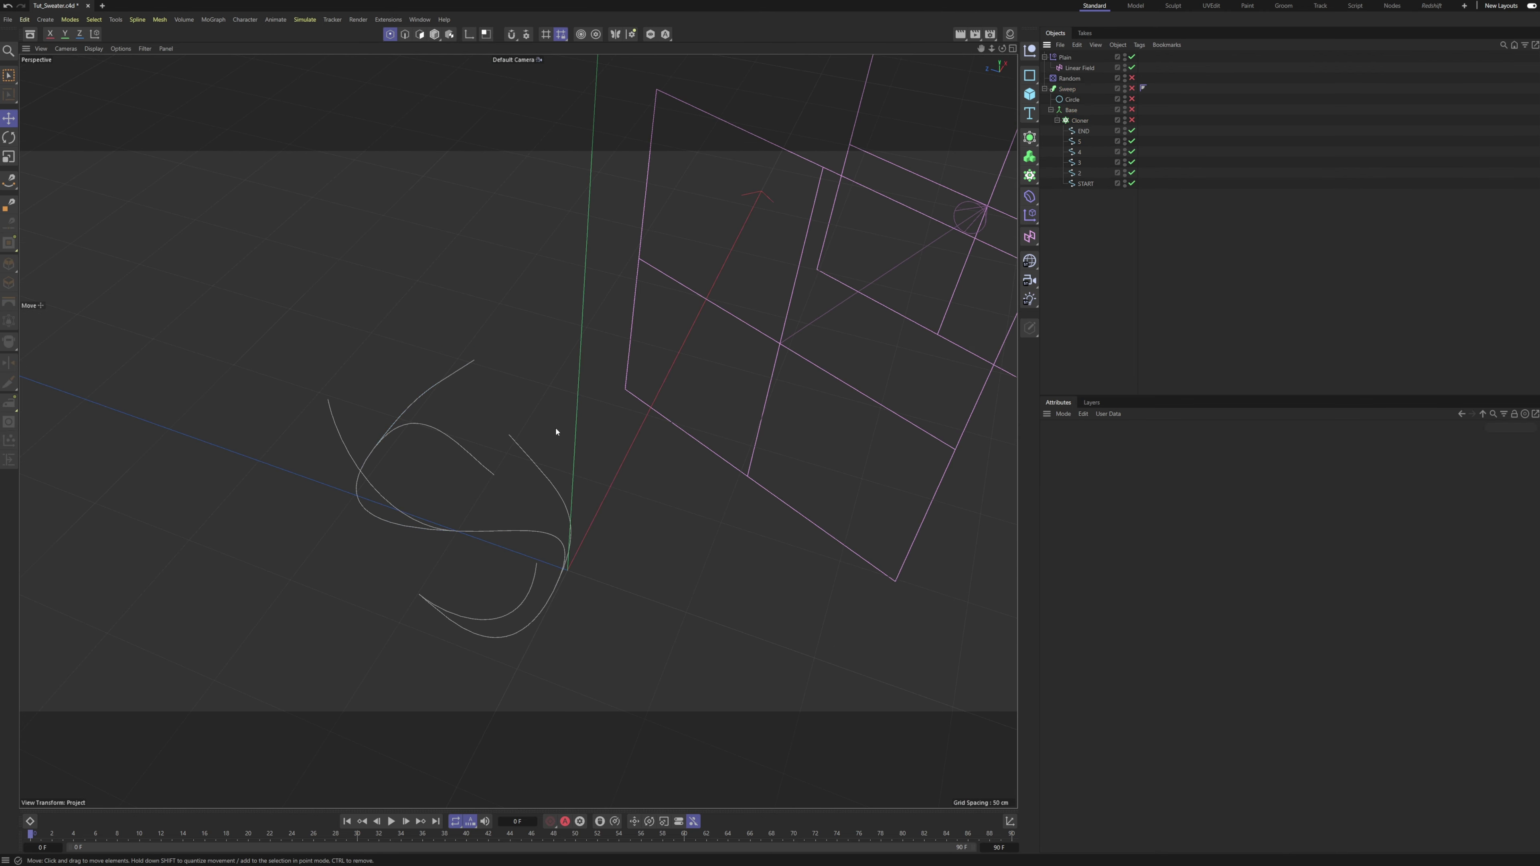
left_click_drag(554, 430, 485, 499, "alt")
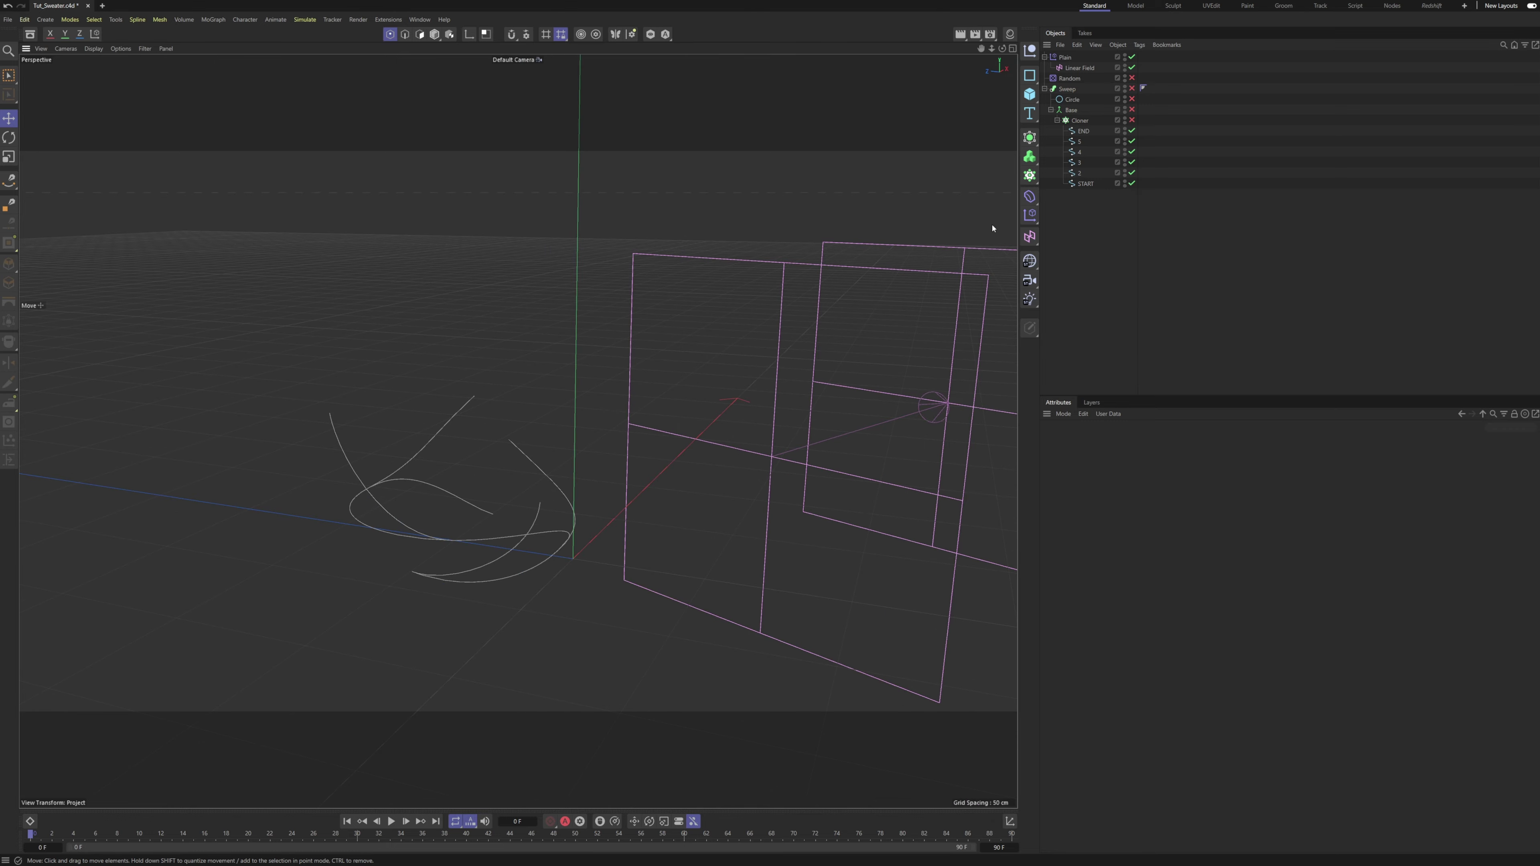
Enable the Base and its Cloner, and slide the Linear Field across the grid to test the added stage.
left_click(1132, 110)
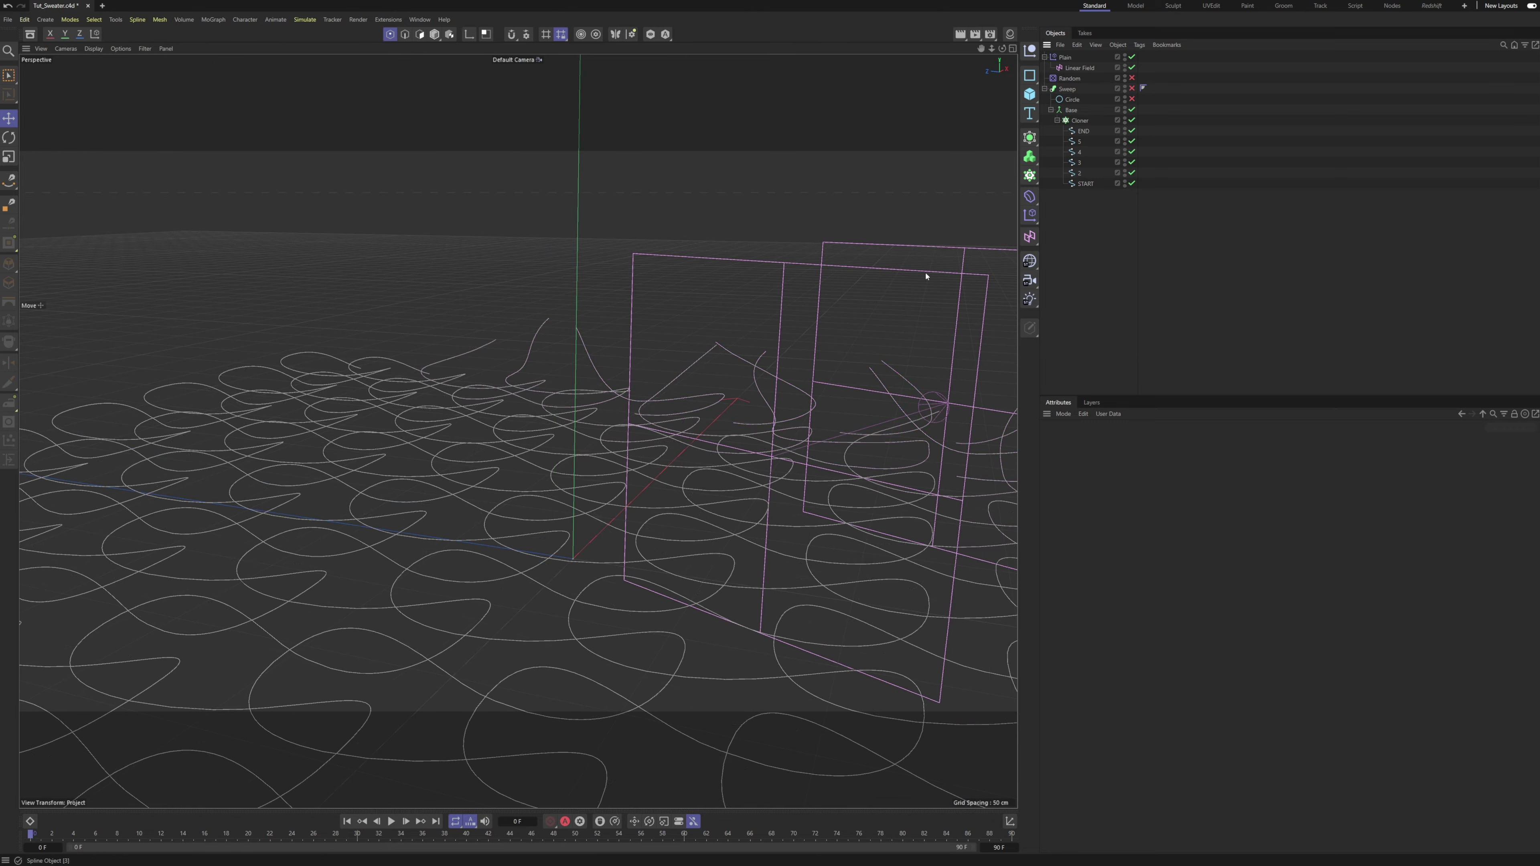
left_click_drag(925, 275, 807, 644, "alt")
left_click(688, 526)
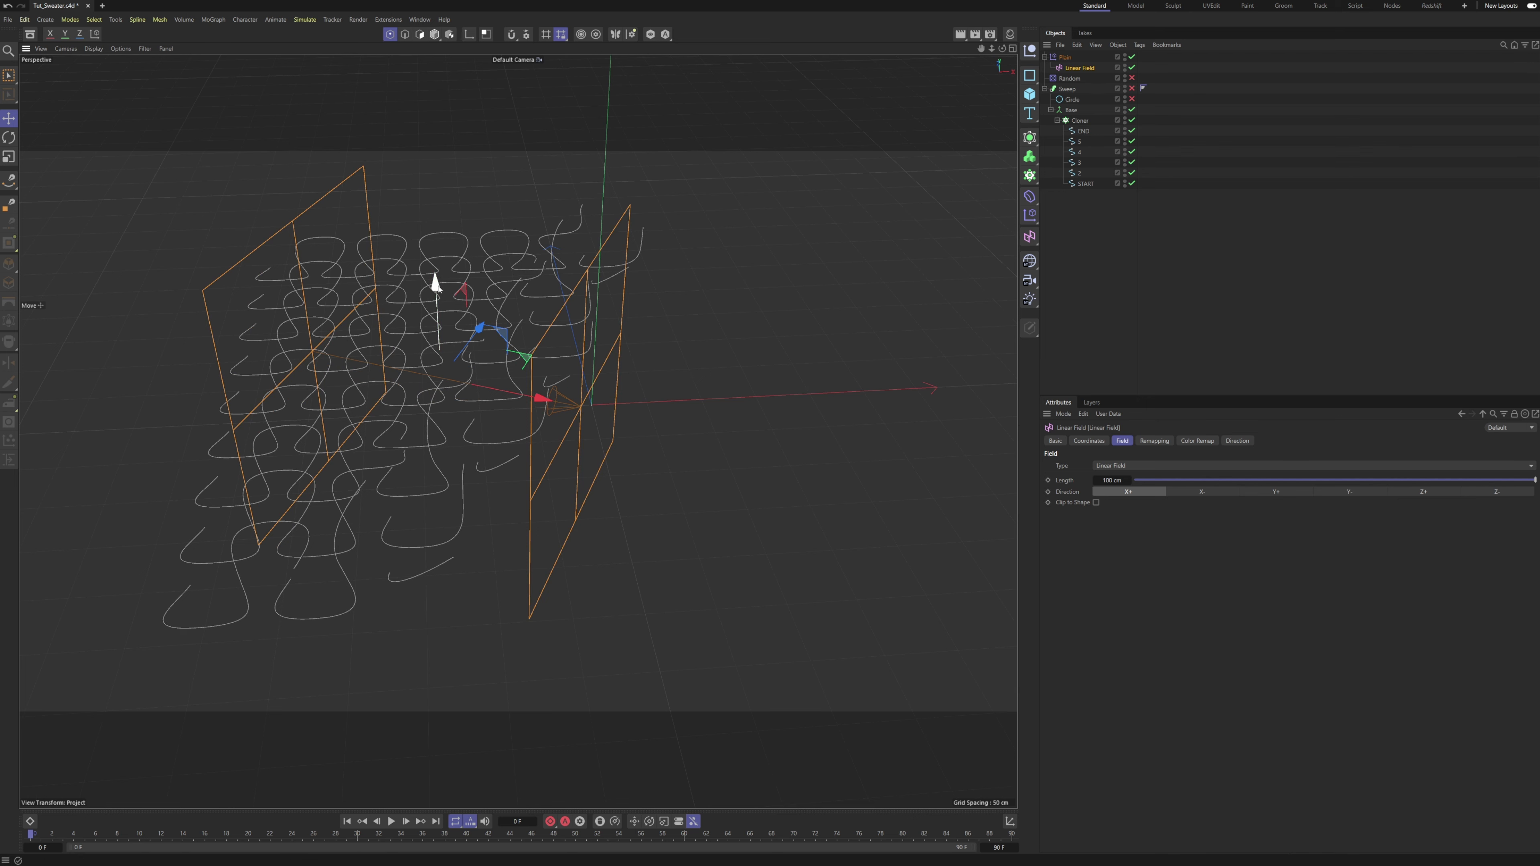
left_click_drag(435, 282, 449, 330, "alt")
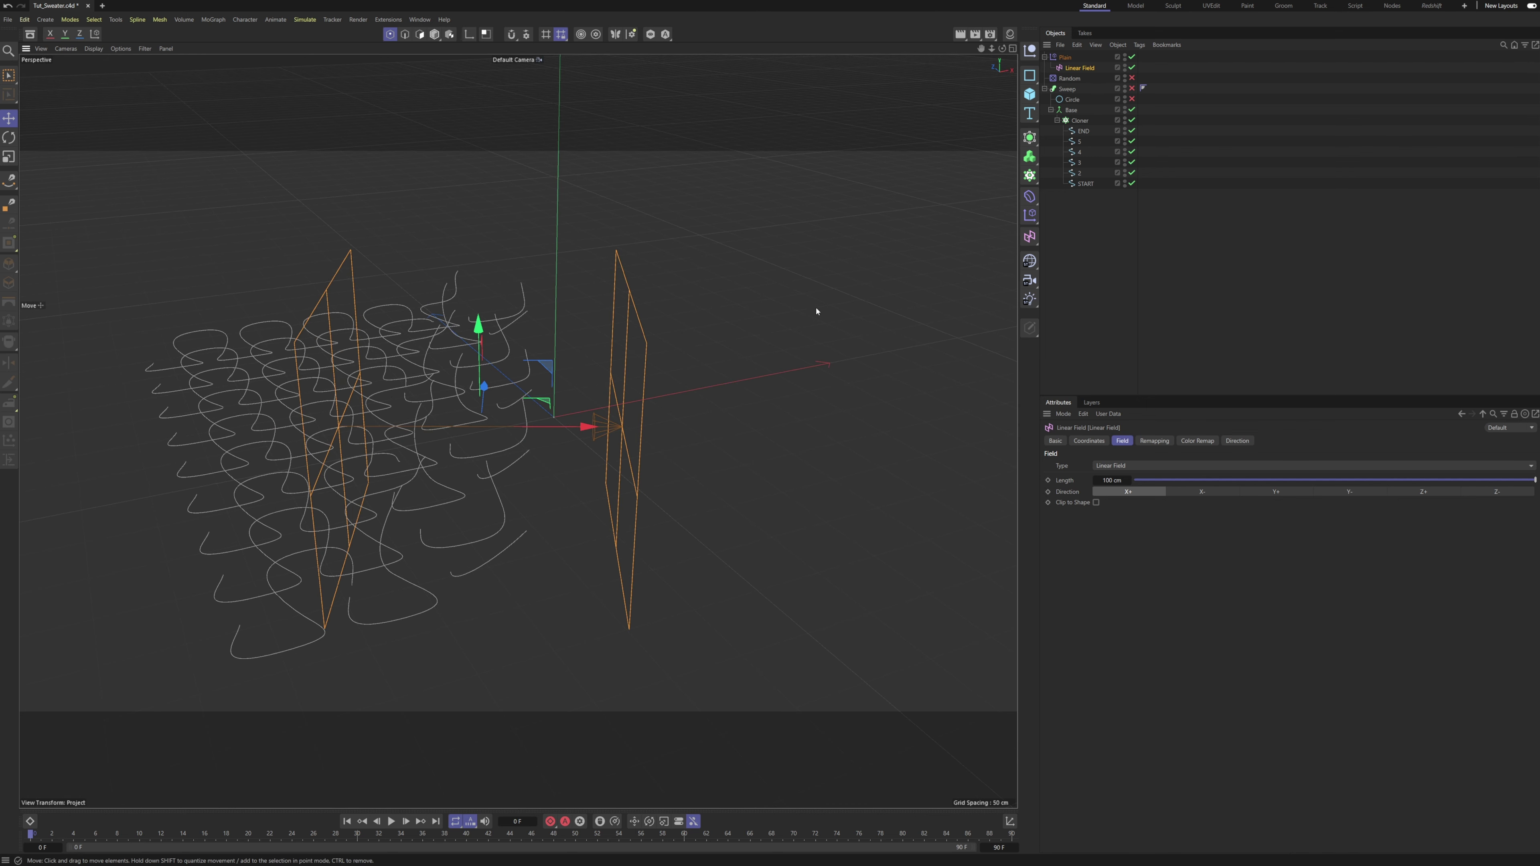
left_click(1089, 234)
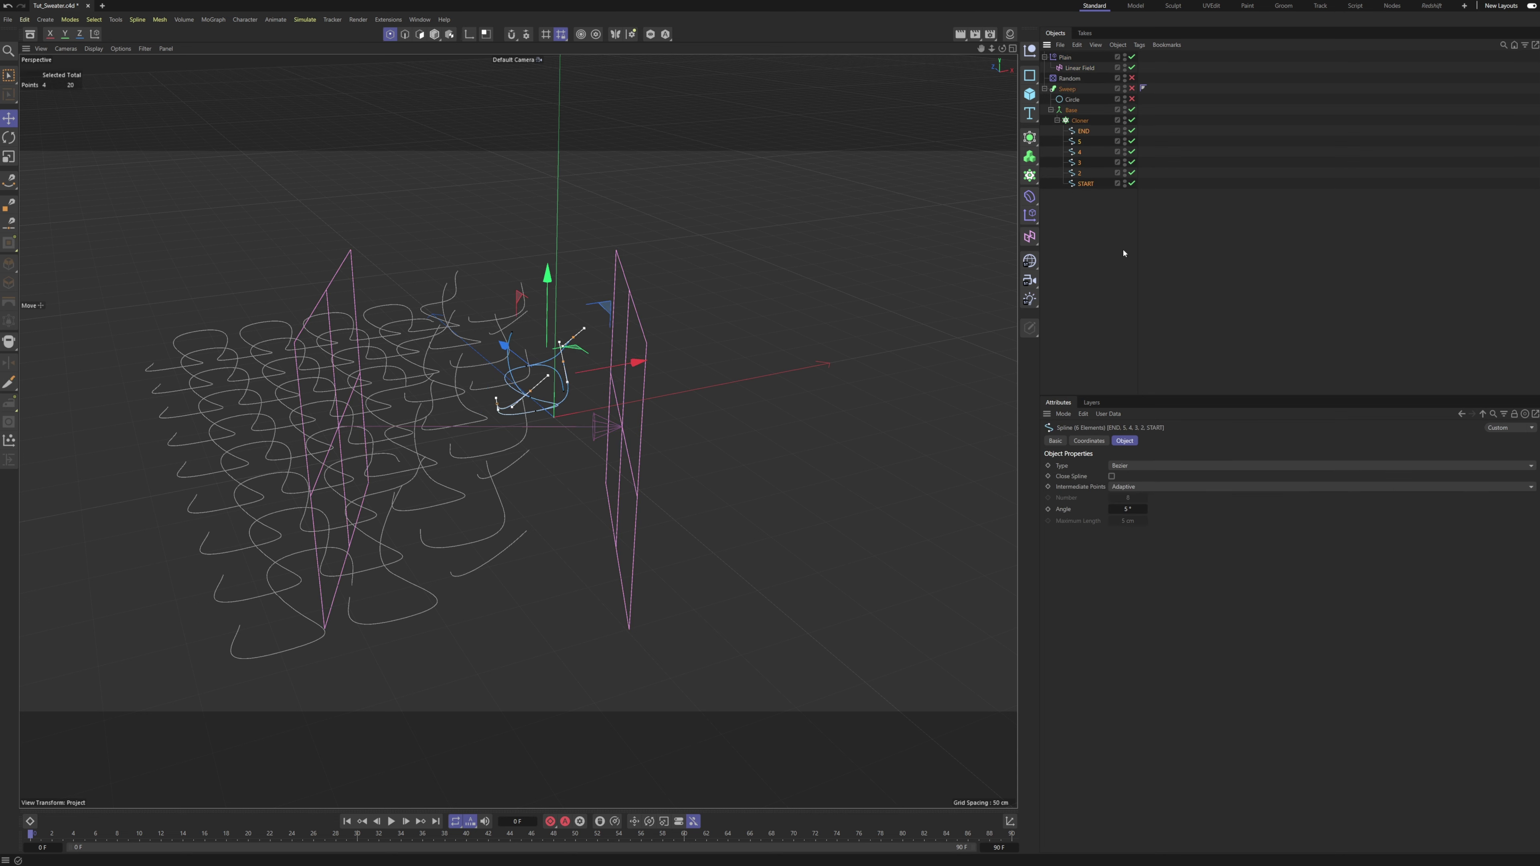
left_click(1084, 132)
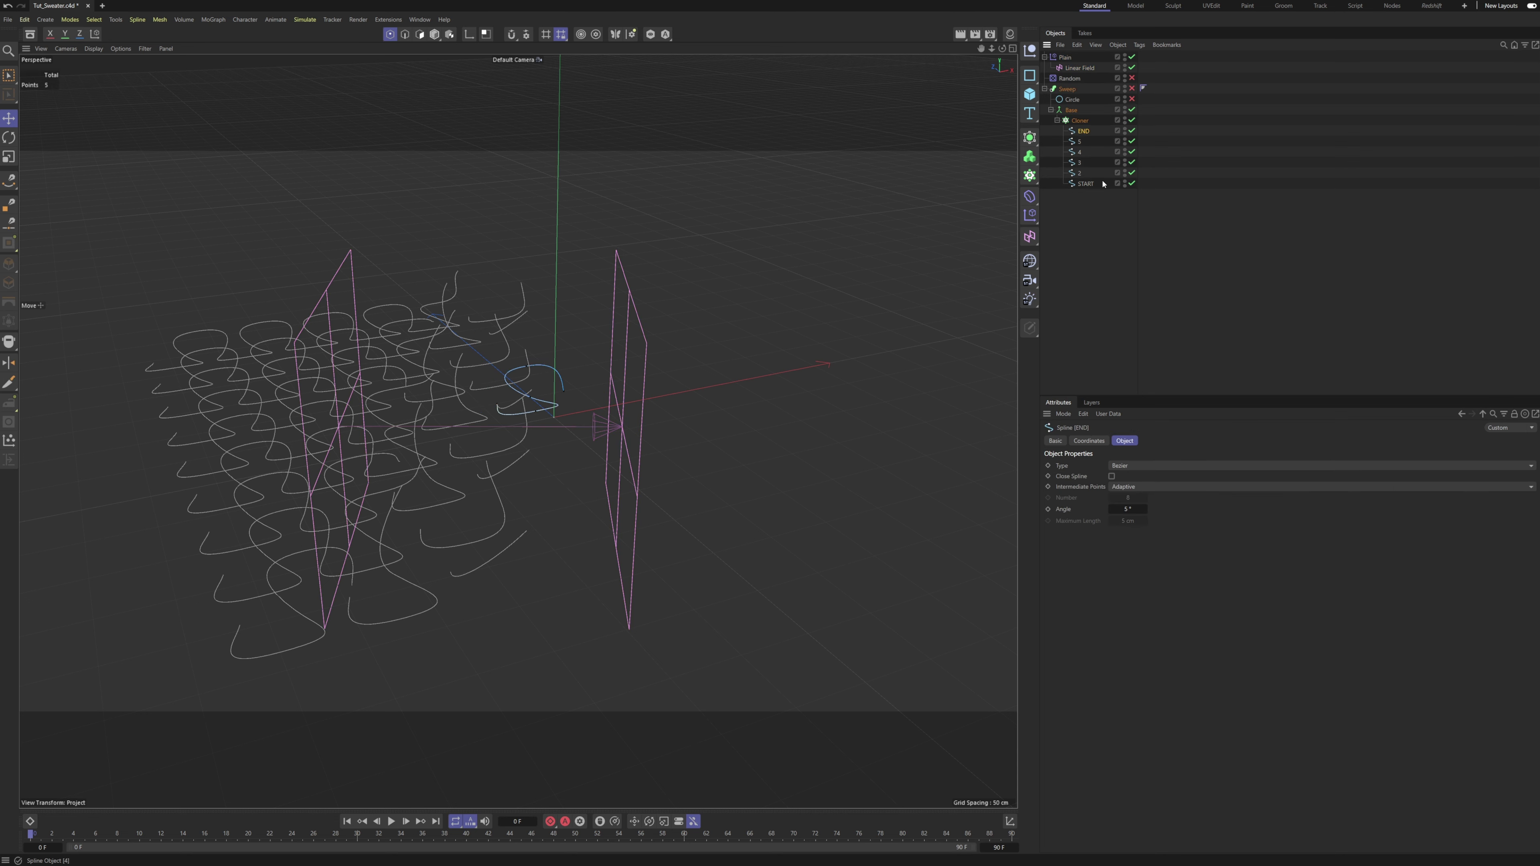
left_click(1085, 184)
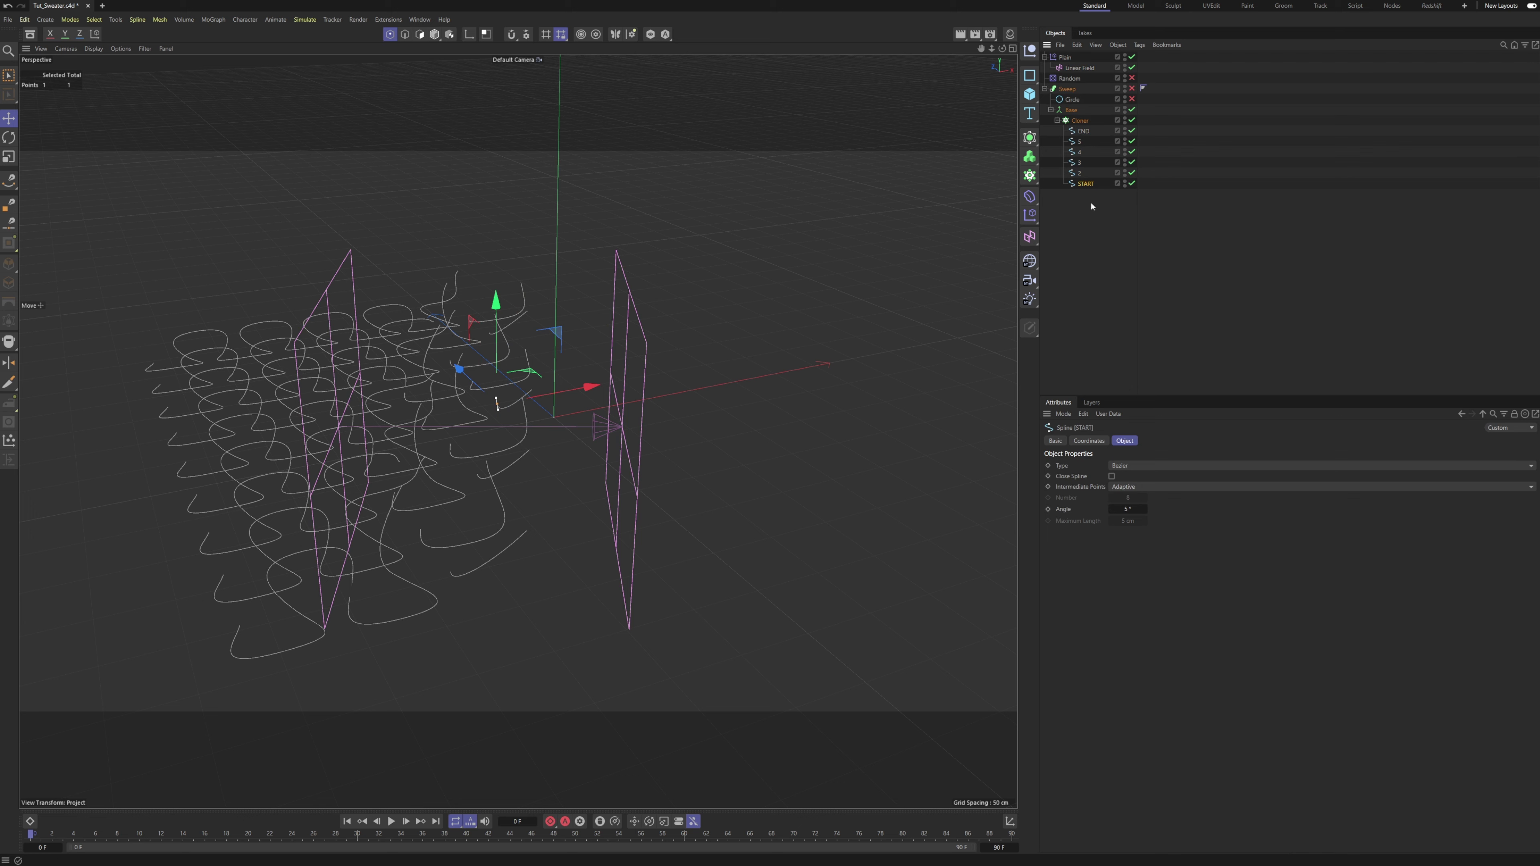
left_click(1091, 131)
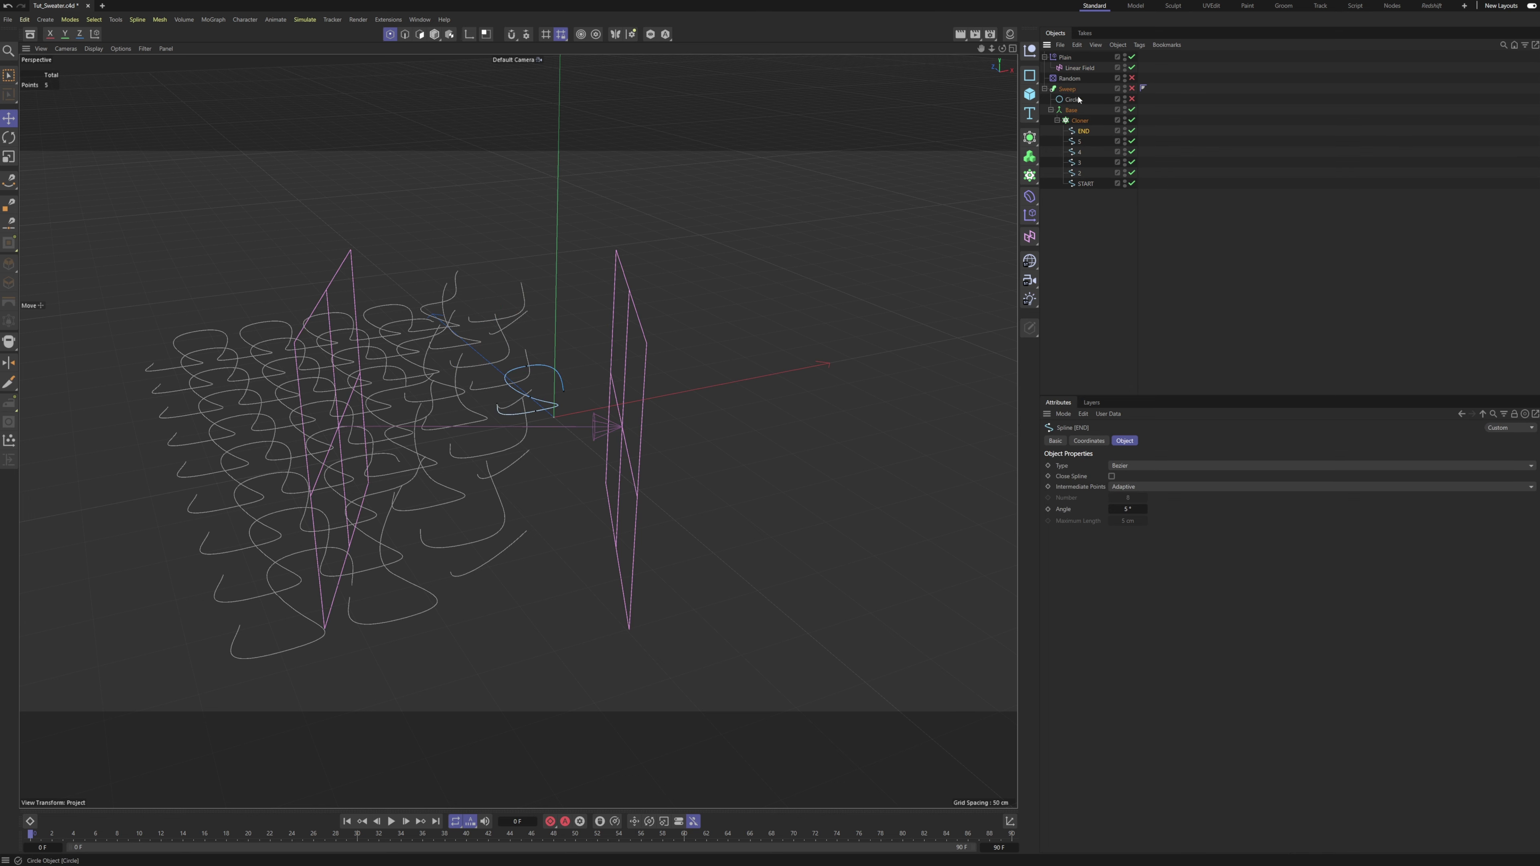
left_click_drag(496, 397, 465, 450, "alt")
left_click(1187, 184)
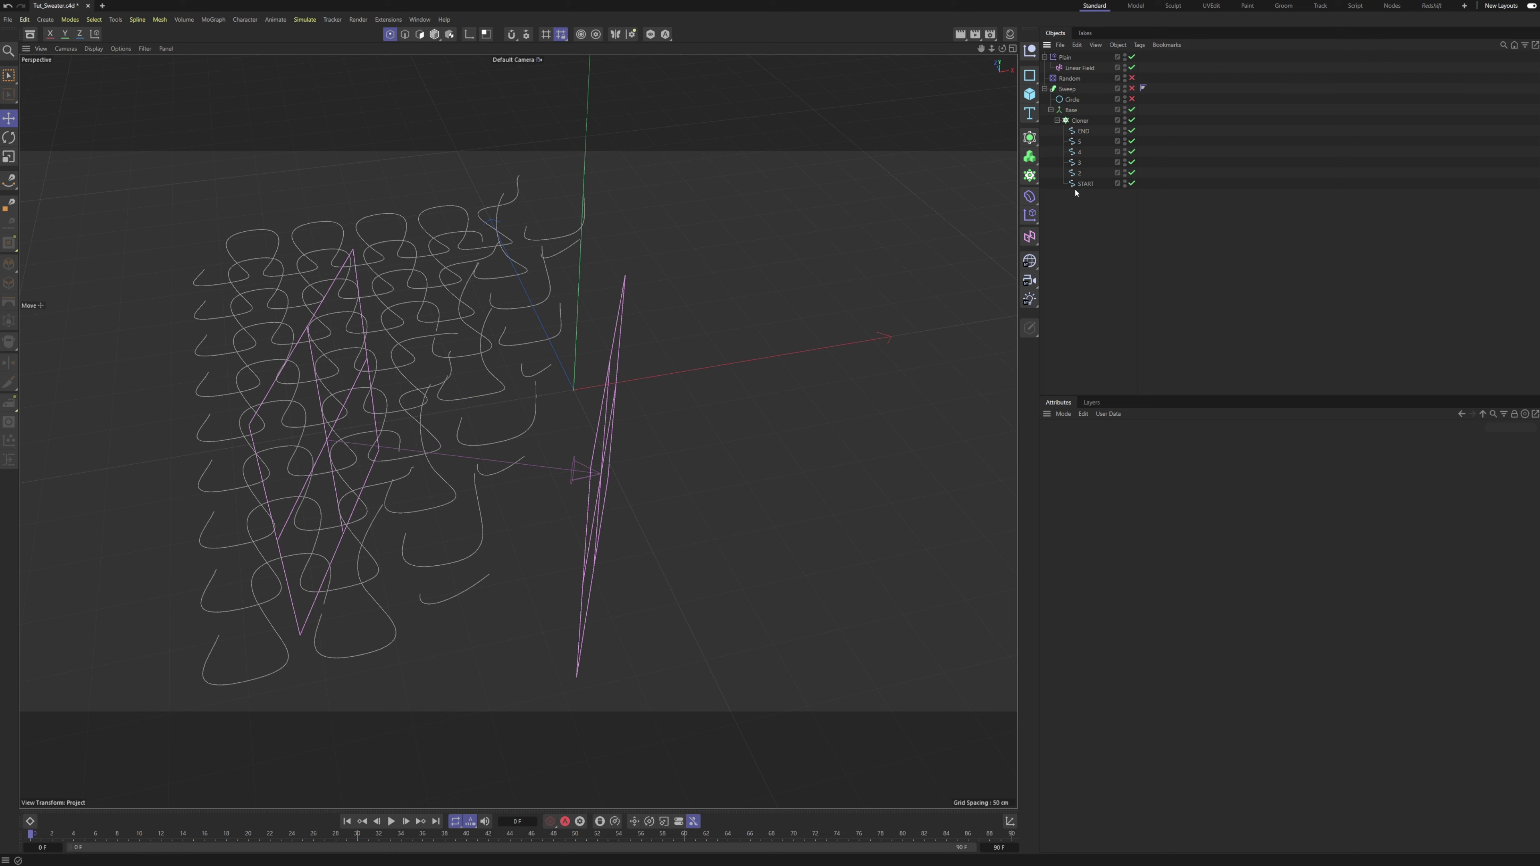
Pull the selected point of spline 5 far up along the Y axis to exaggerate the forming loops.
left_click(1079, 146)
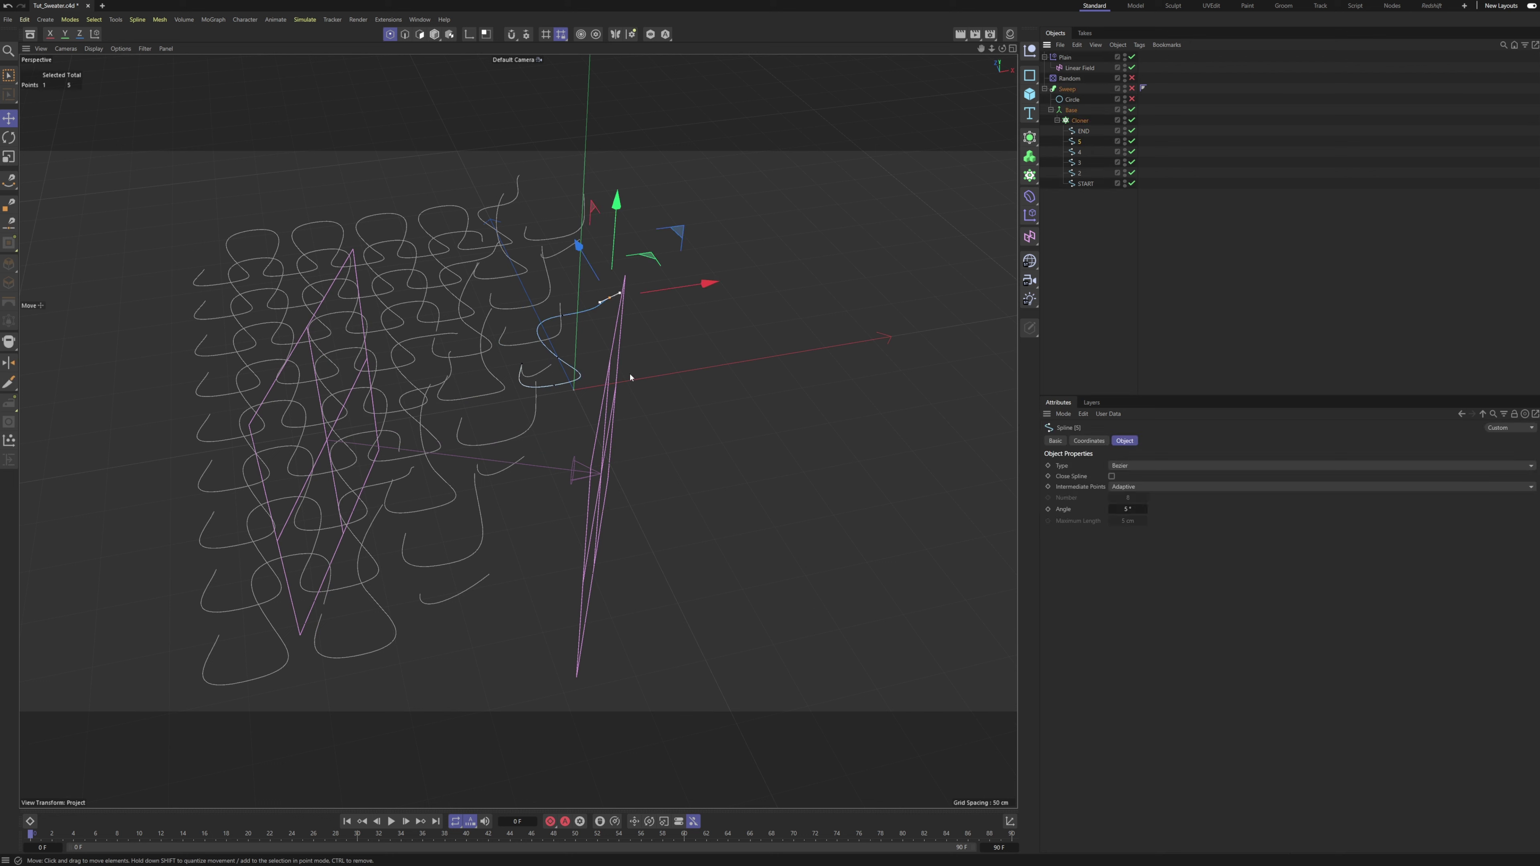
key("ctrl+z")
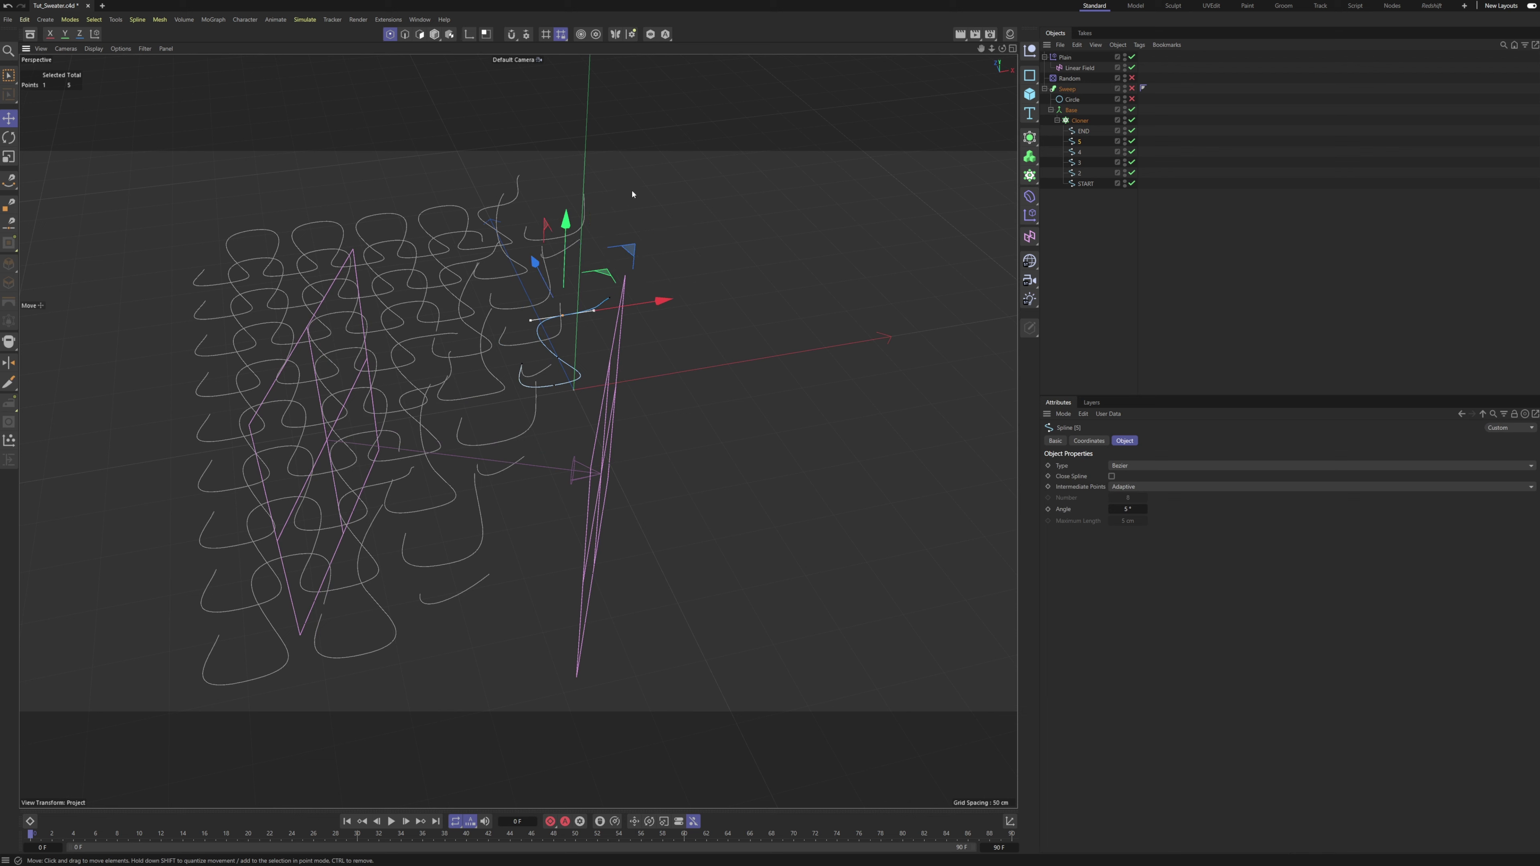
middle_click_drag(632, 194, 577, 239, "alt")
left_click_drag(504, 272, 521, 105)
left_click_drag(472, 340, 533, 281, "alt")
Slide the Linear Field along its X axis past the far edge of the grid so all stitches form completely.
left_click(1079, 67)
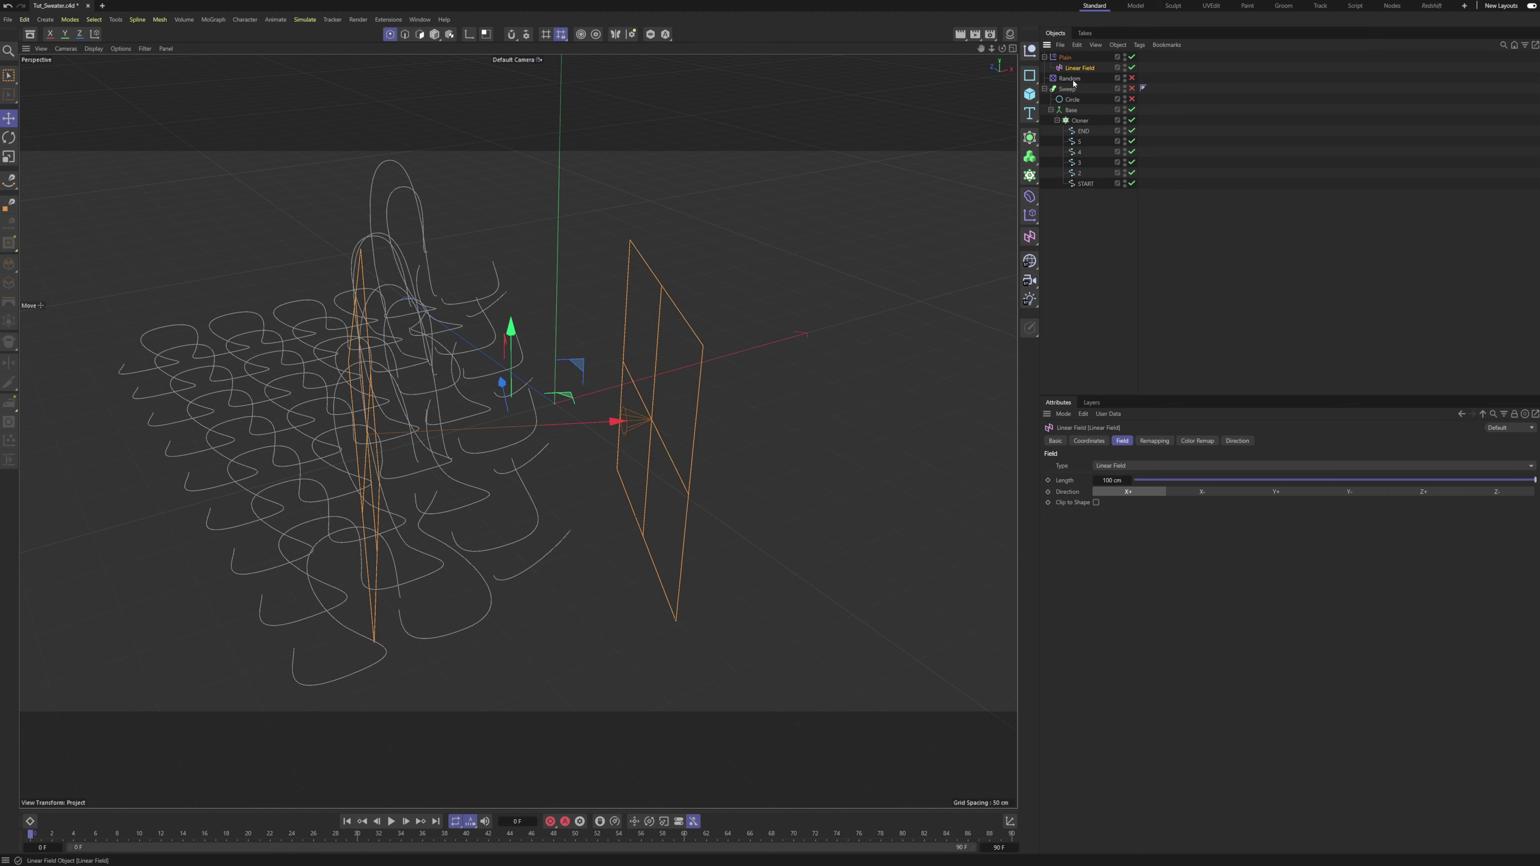
left_click_drag(546, 425, 647, 419, "alt")
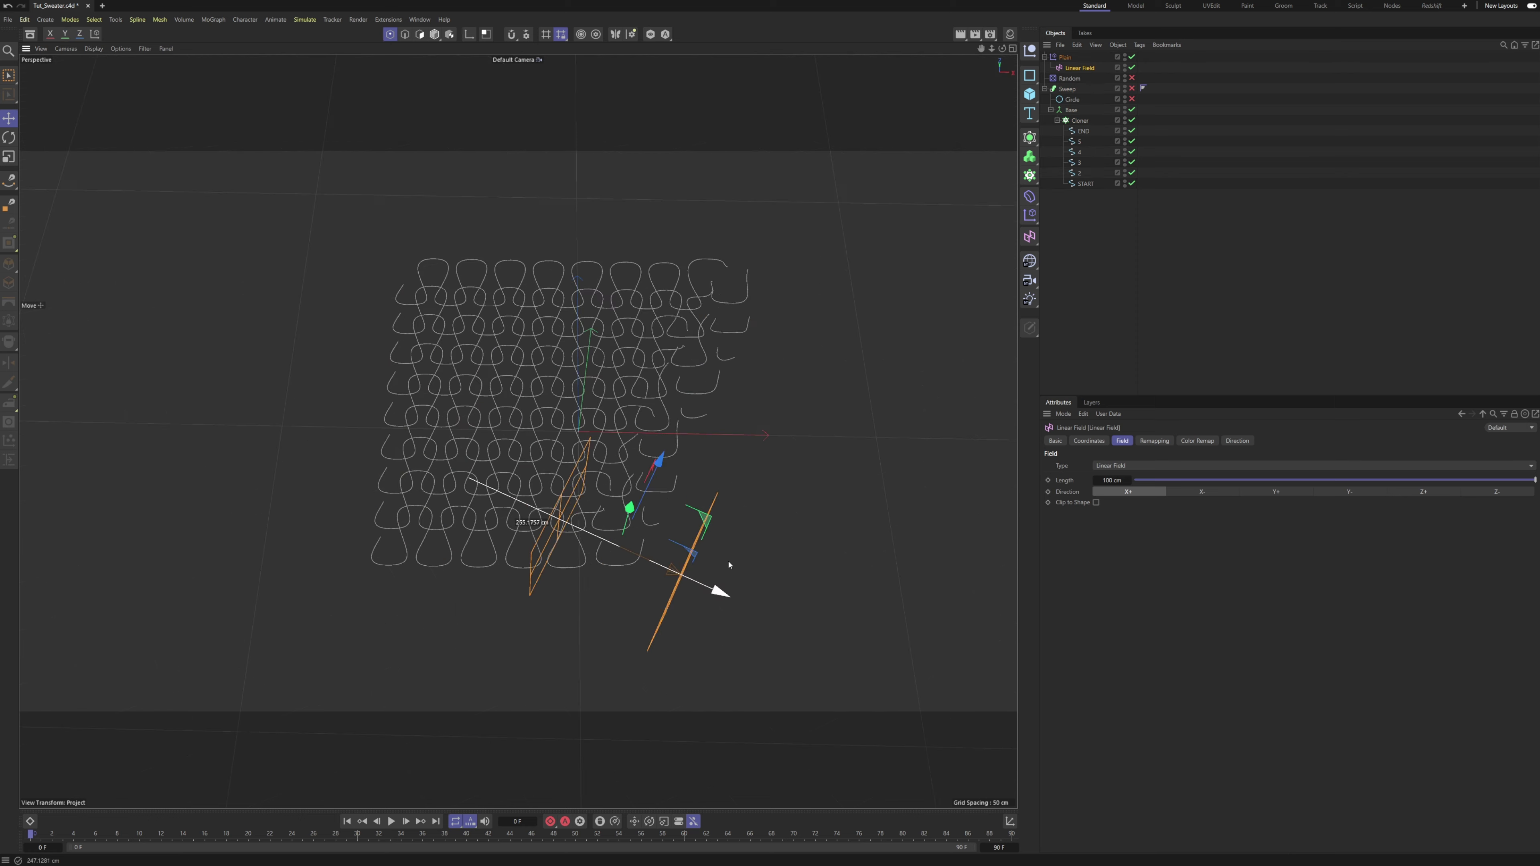
left_click_drag(730, 564, 585, 464)
middle_click_drag(585, 464, 575, 483, "alt")
right_click_drag(556, 530, 581, 513, "alt")
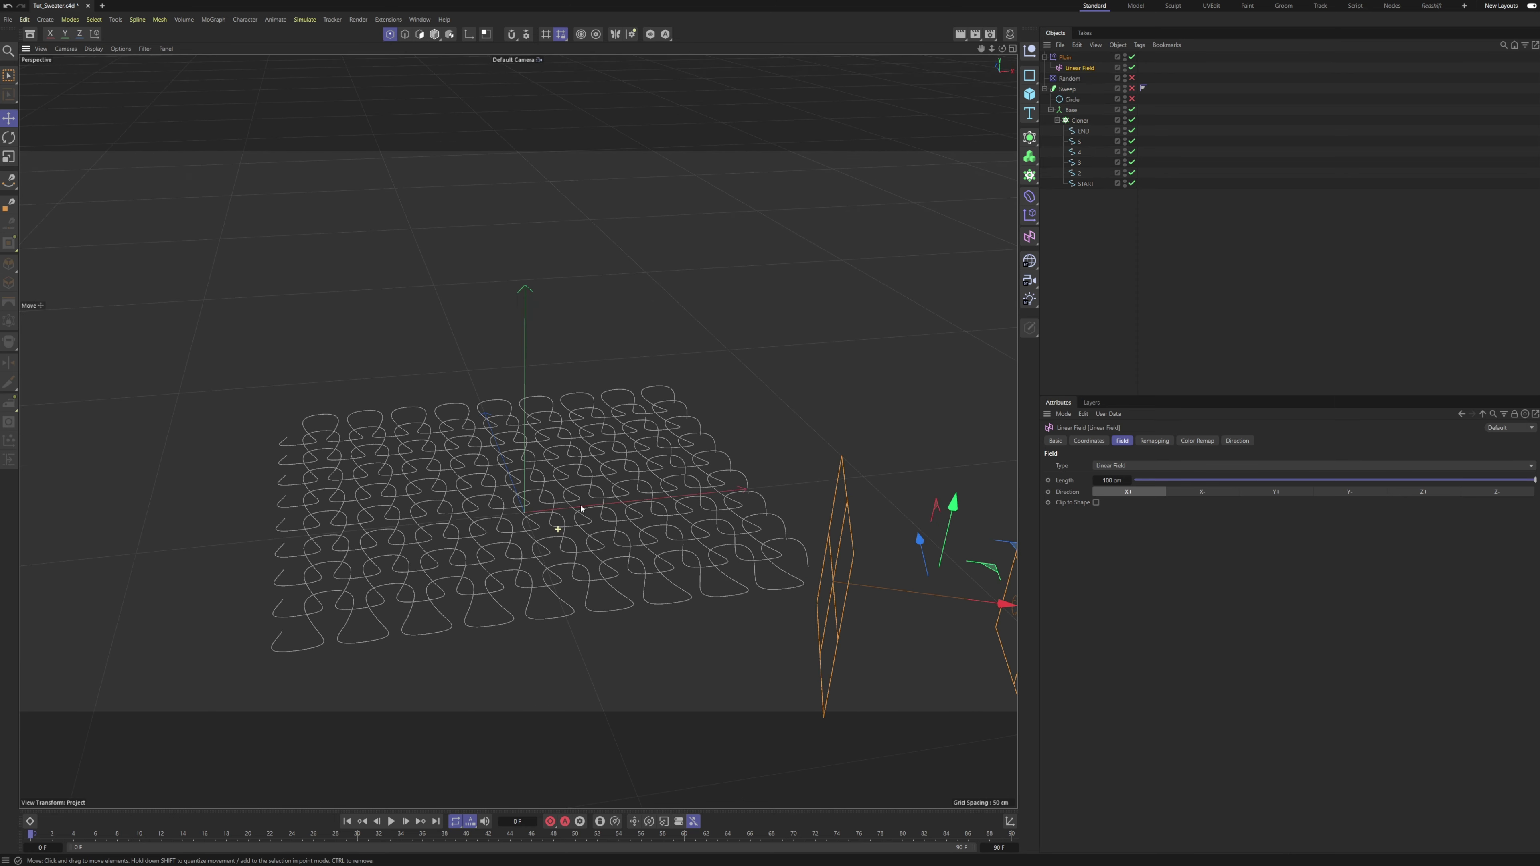
middle_click_drag(585, 524, 582, 444, "alt")
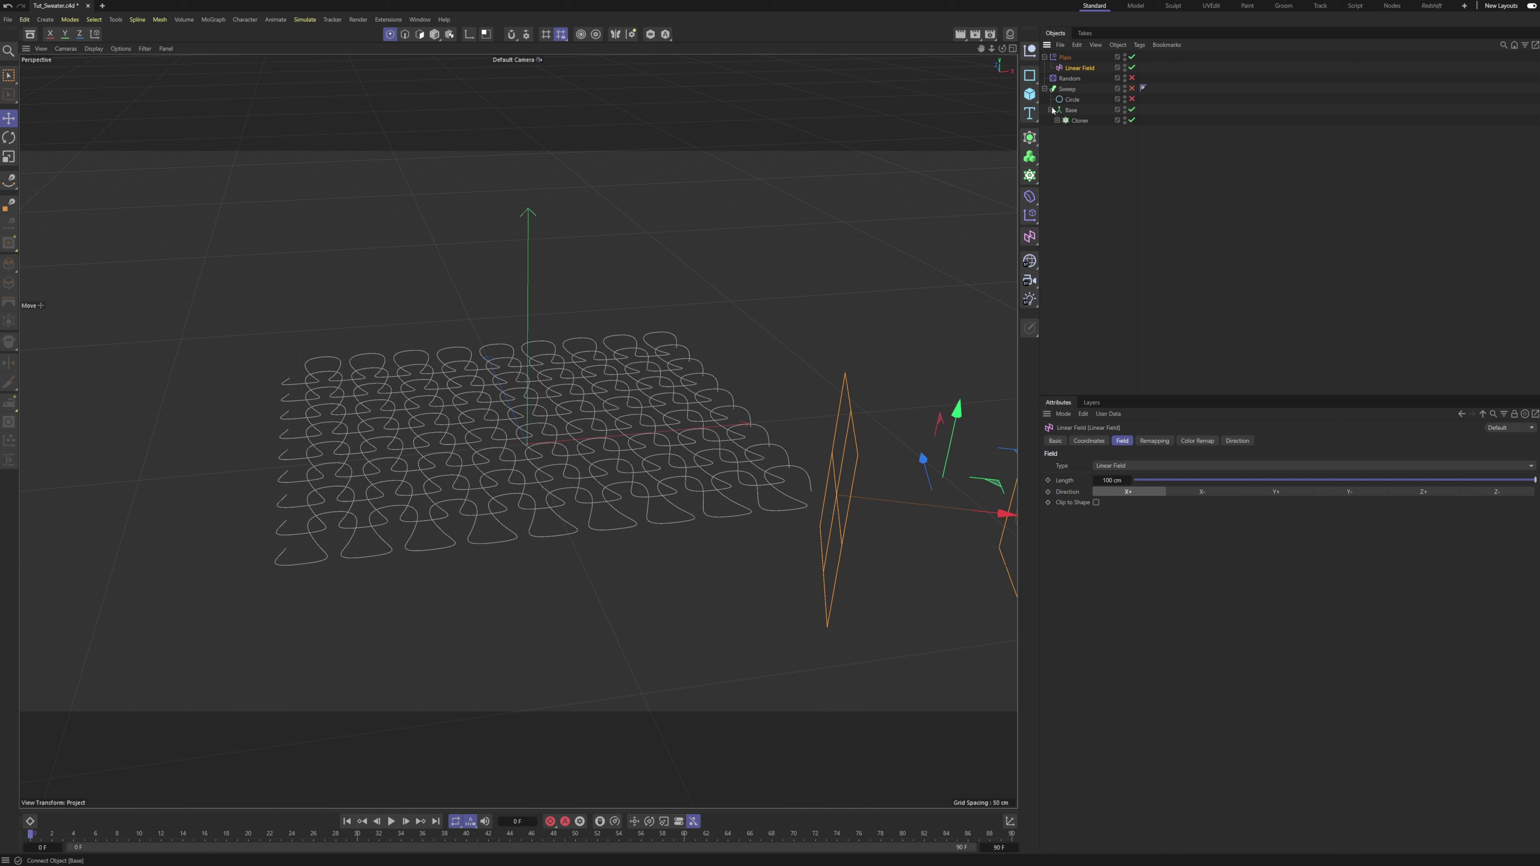
Create an Instance of the Base object and place it directly above Base in the hierarchy.
left_click(1121, 112)
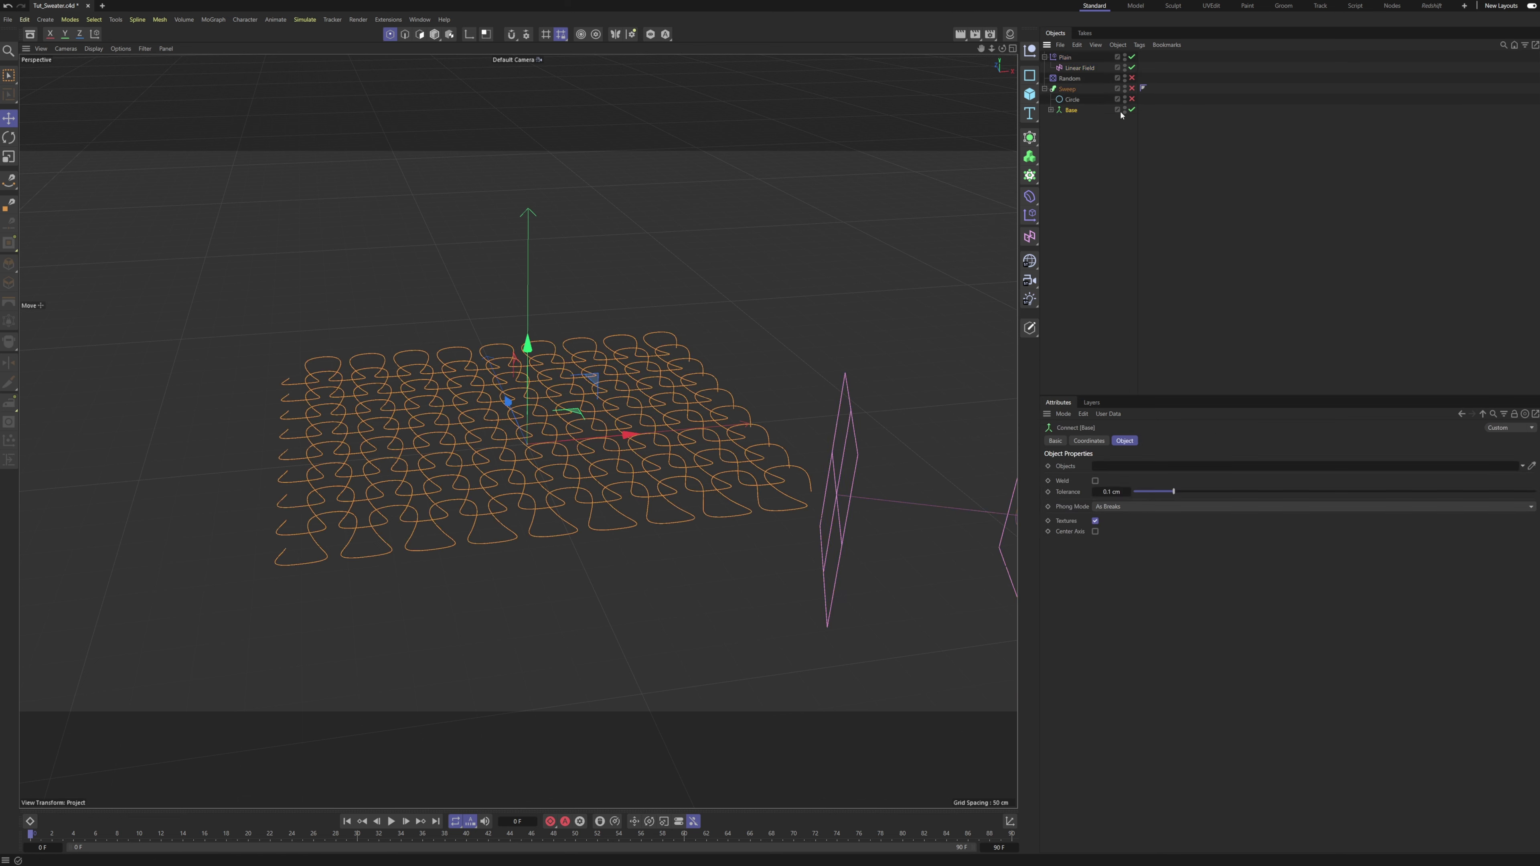
left_click(1031, 139)
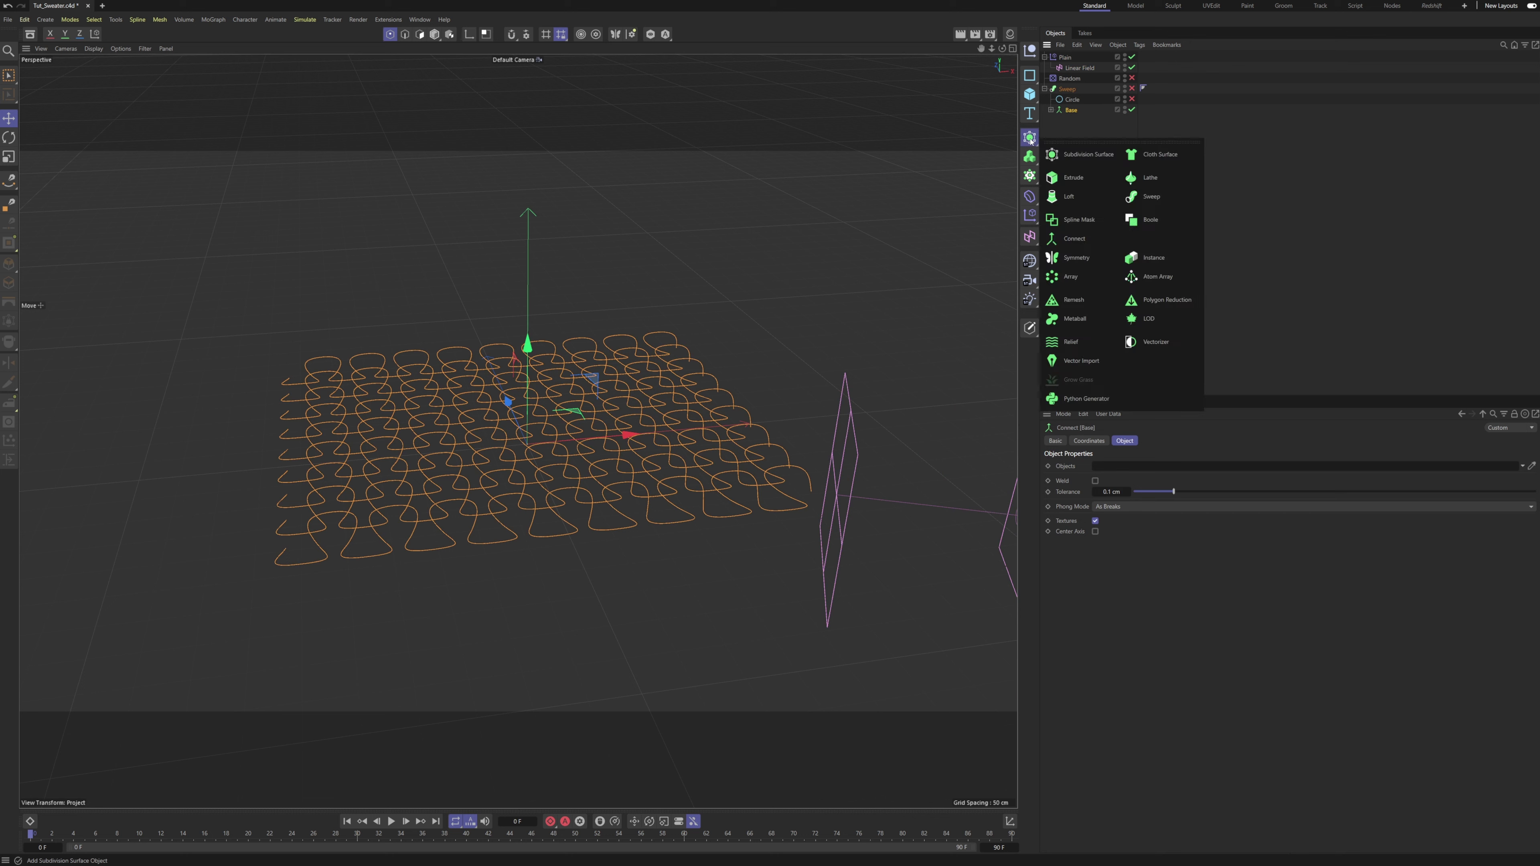
left_click(1146, 261)
left_click_drag(1072, 61, 1081, 115)
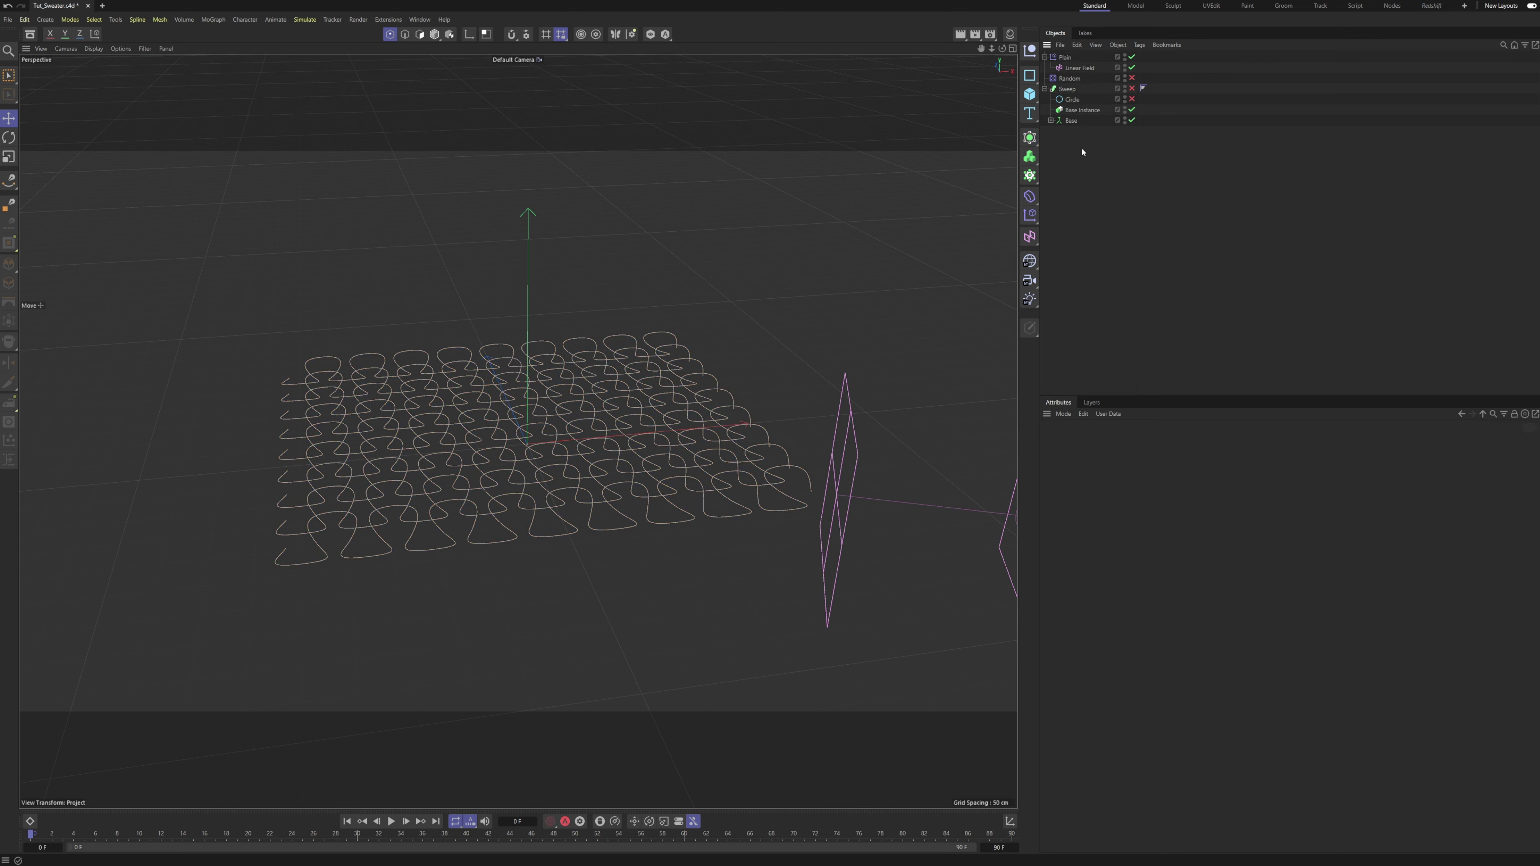
Flip the Base Instance upside down and rotate it half a turn around its Y axis.
left_click(1089, 110)
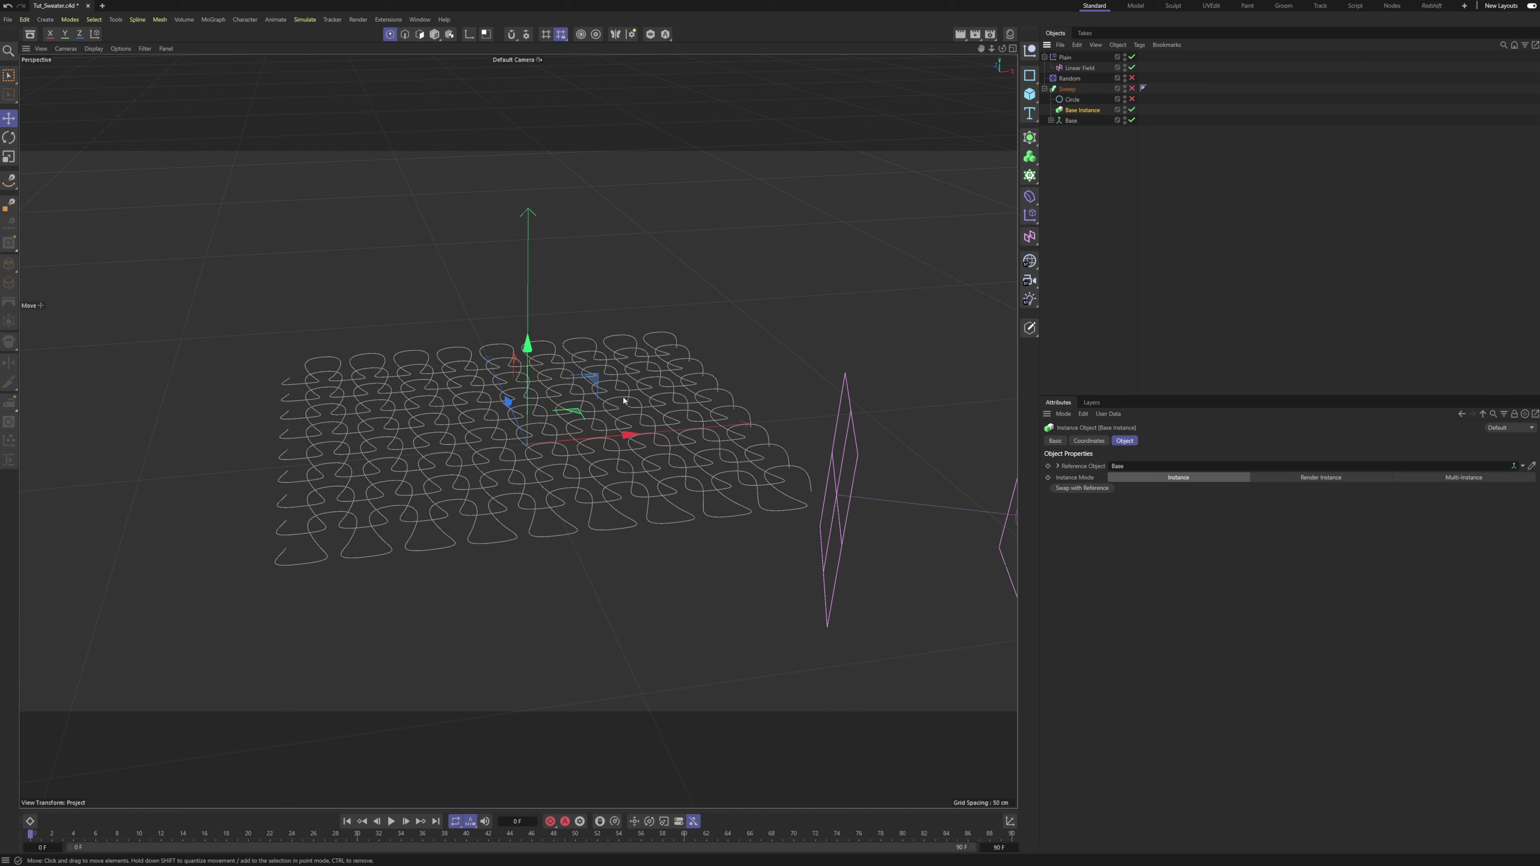
key("r")
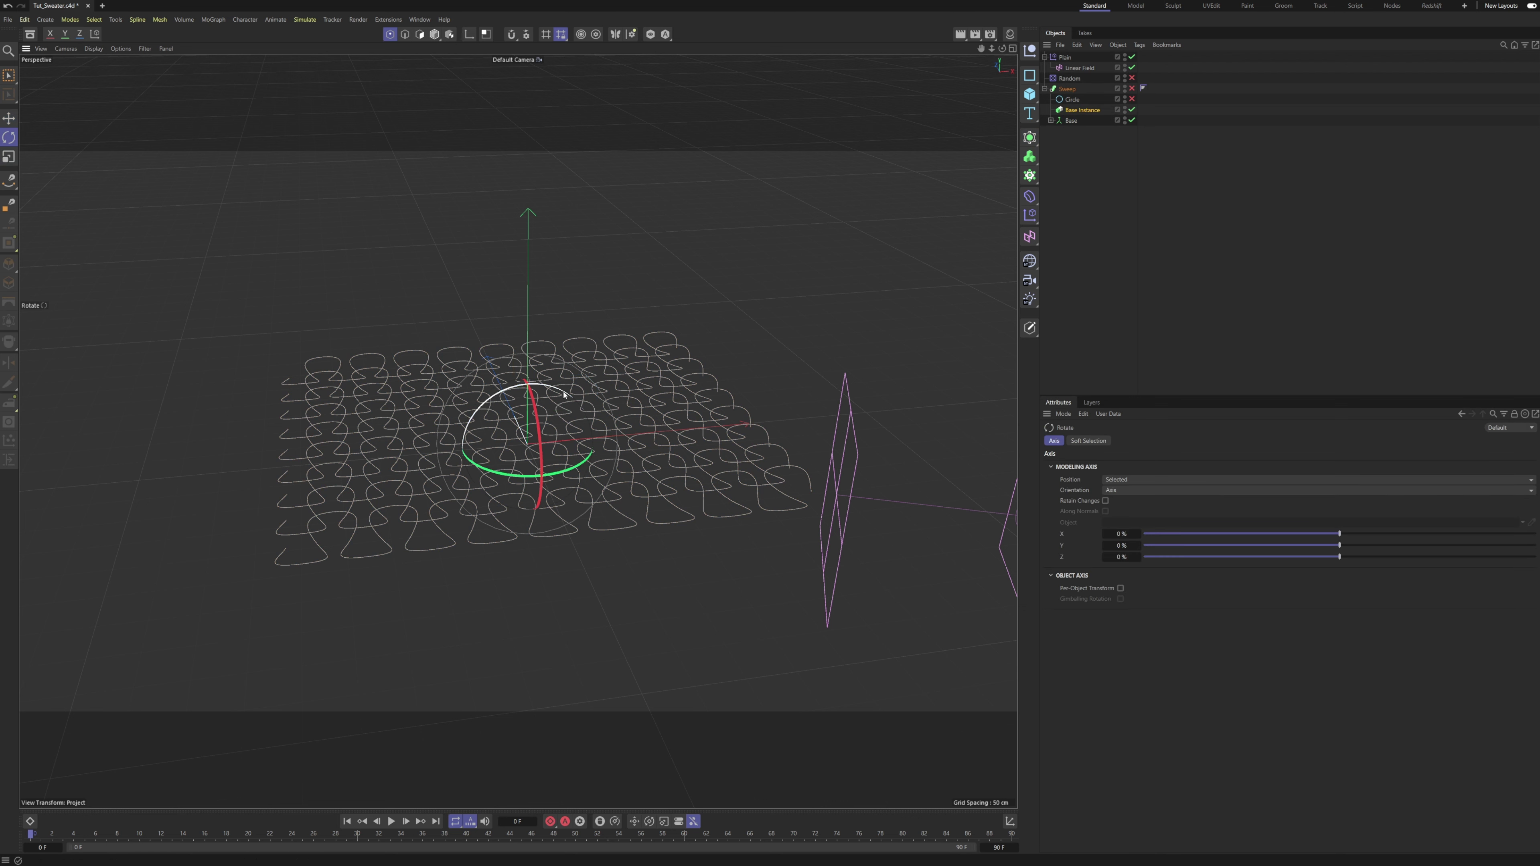
left_click_drag(564, 394, 441, 578)
left_click_drag(429, 479, 564, 531, "alt")
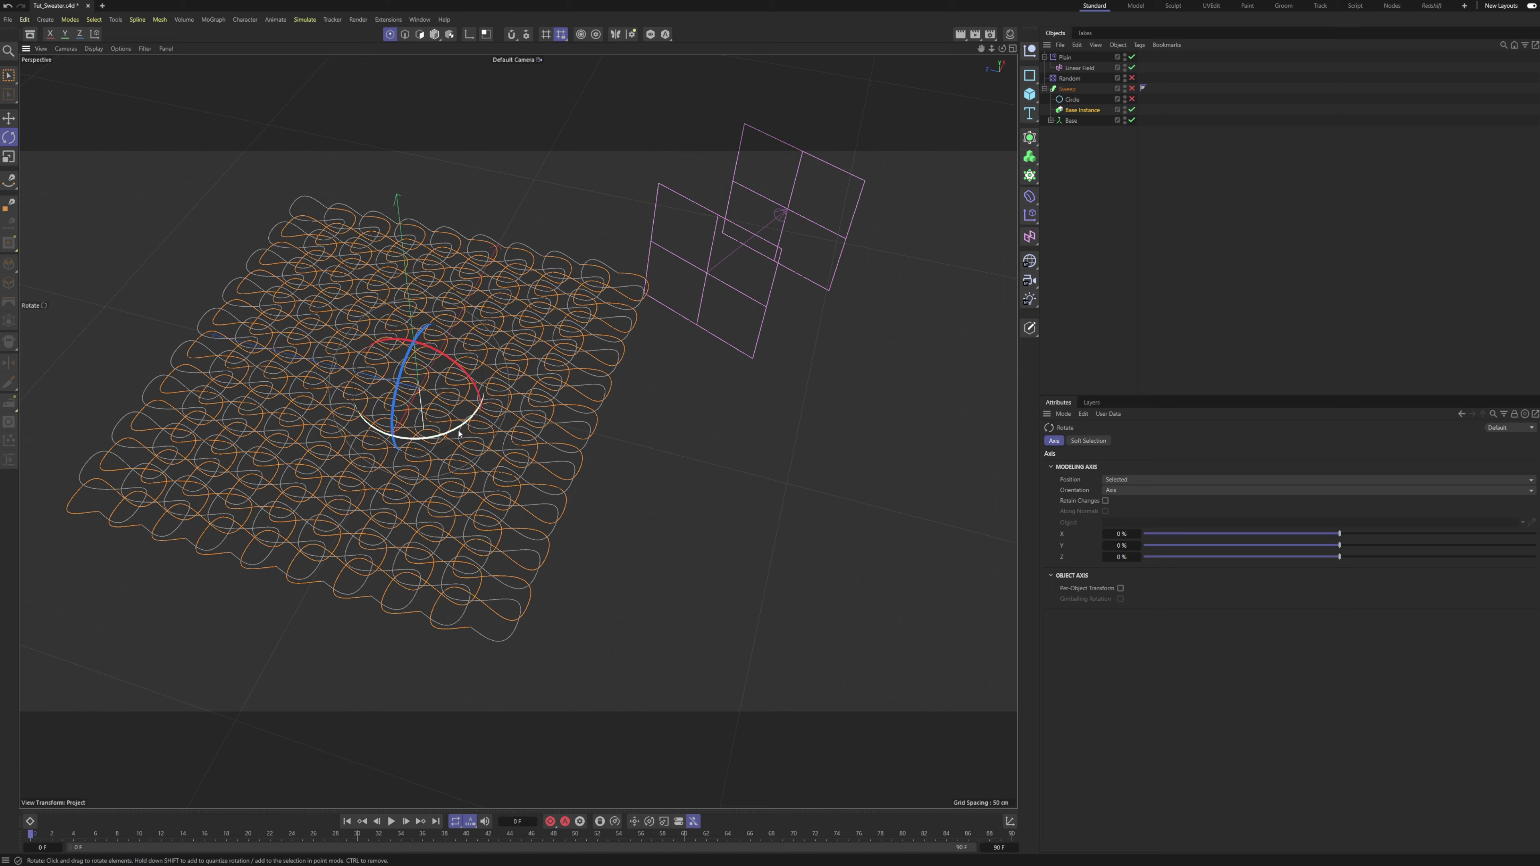
left_click_drag(459, 432, 345, 318)
Offset the Base Instance slightly below the Base and shift it in the XZ plane so both layers' loops interlock.
key("e")
left_click_drag(515, 413, 435, 407)
left_click_drag(432, 476, 427, 424, "alt")
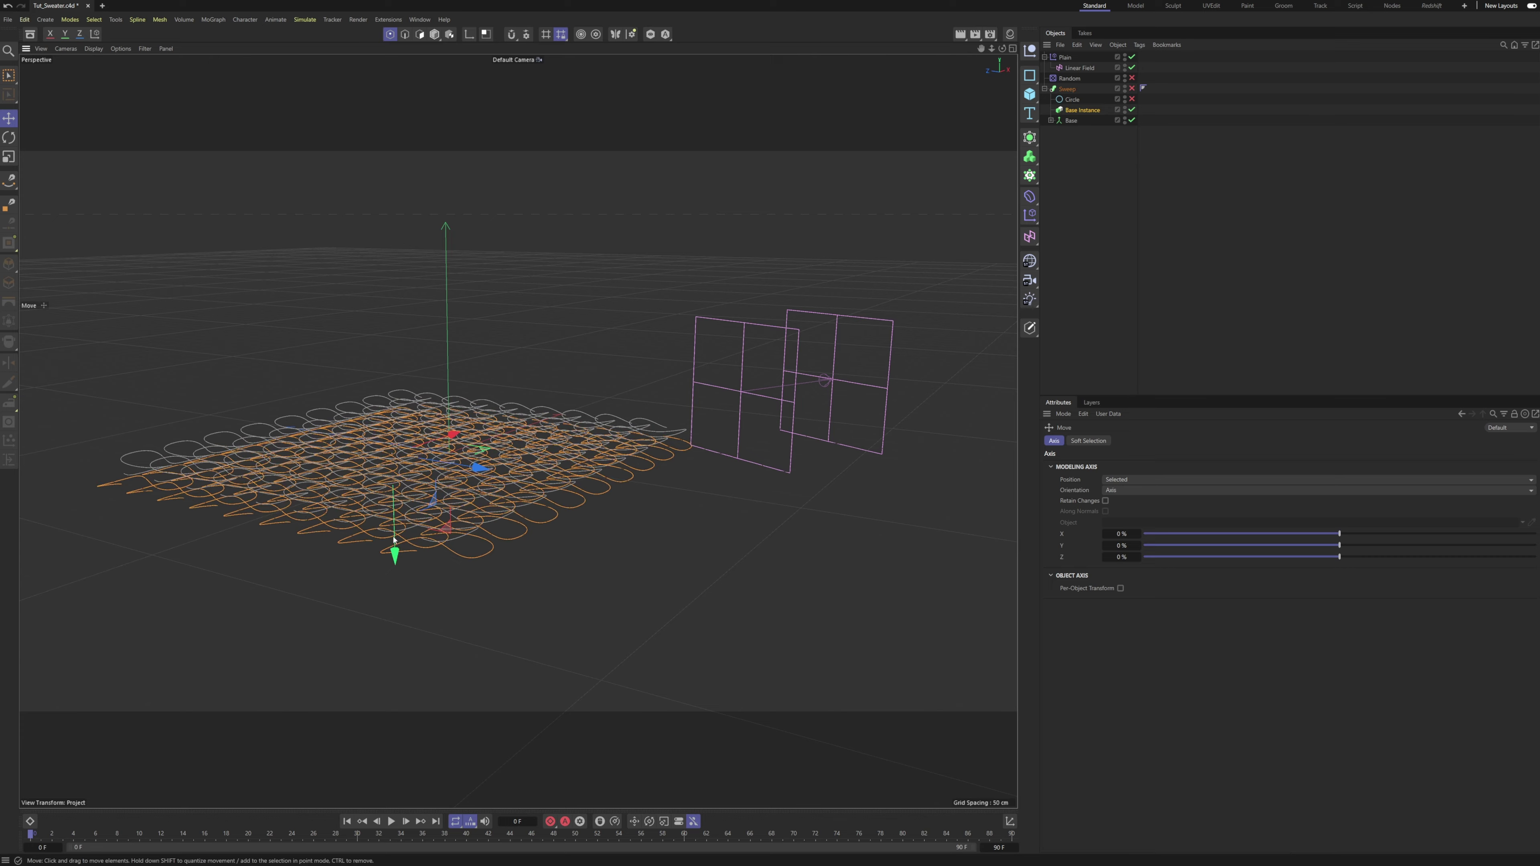
left_click_drag(399, 543, 490, 422, "alt")
scroll(419, 518, "up", 3)
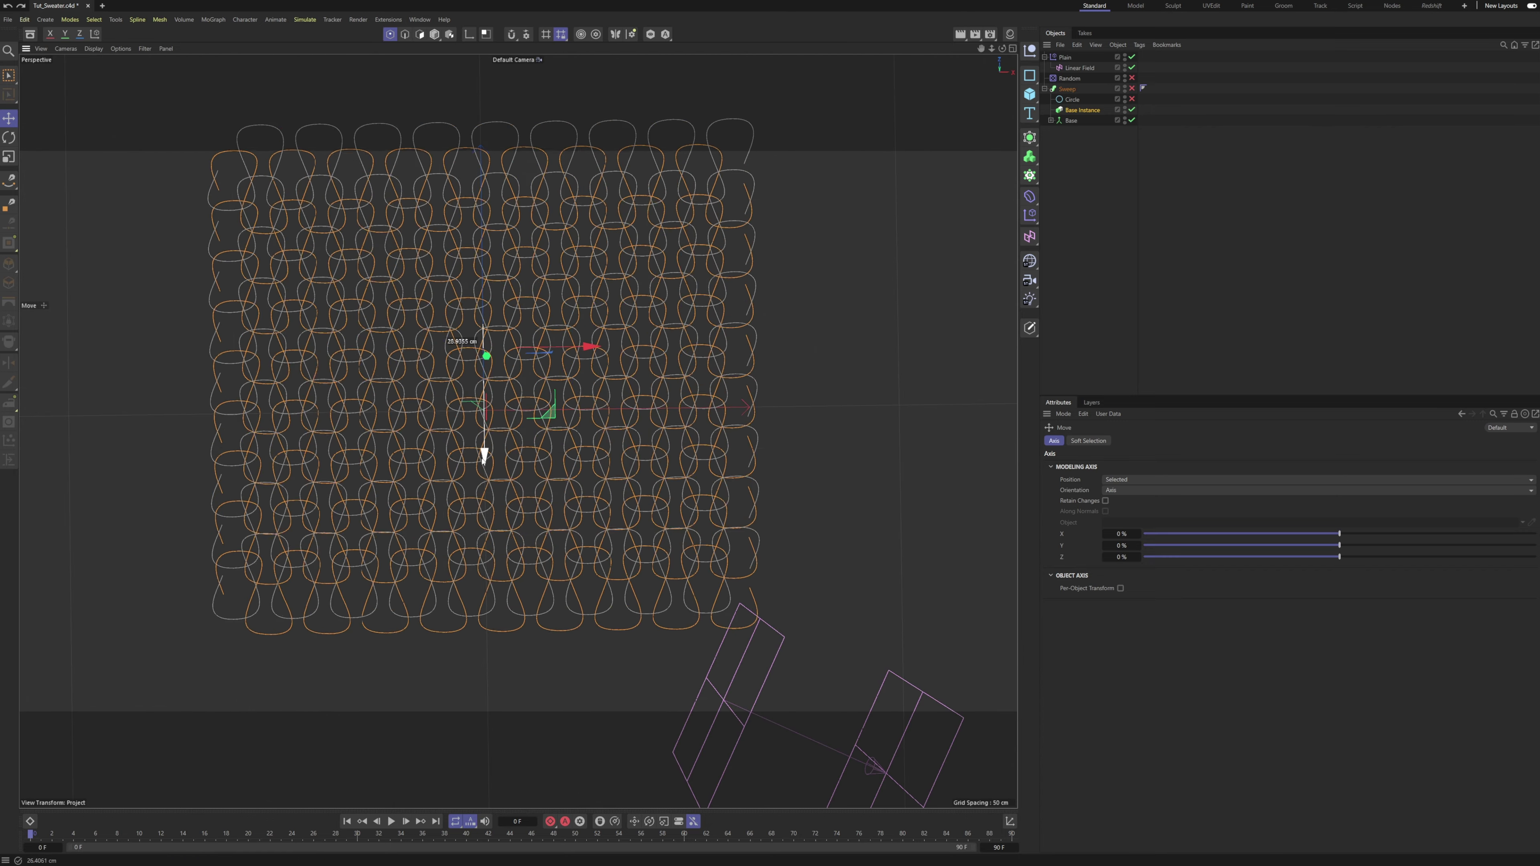
middle_click_drag(492, 420, 518, 478, "alt")
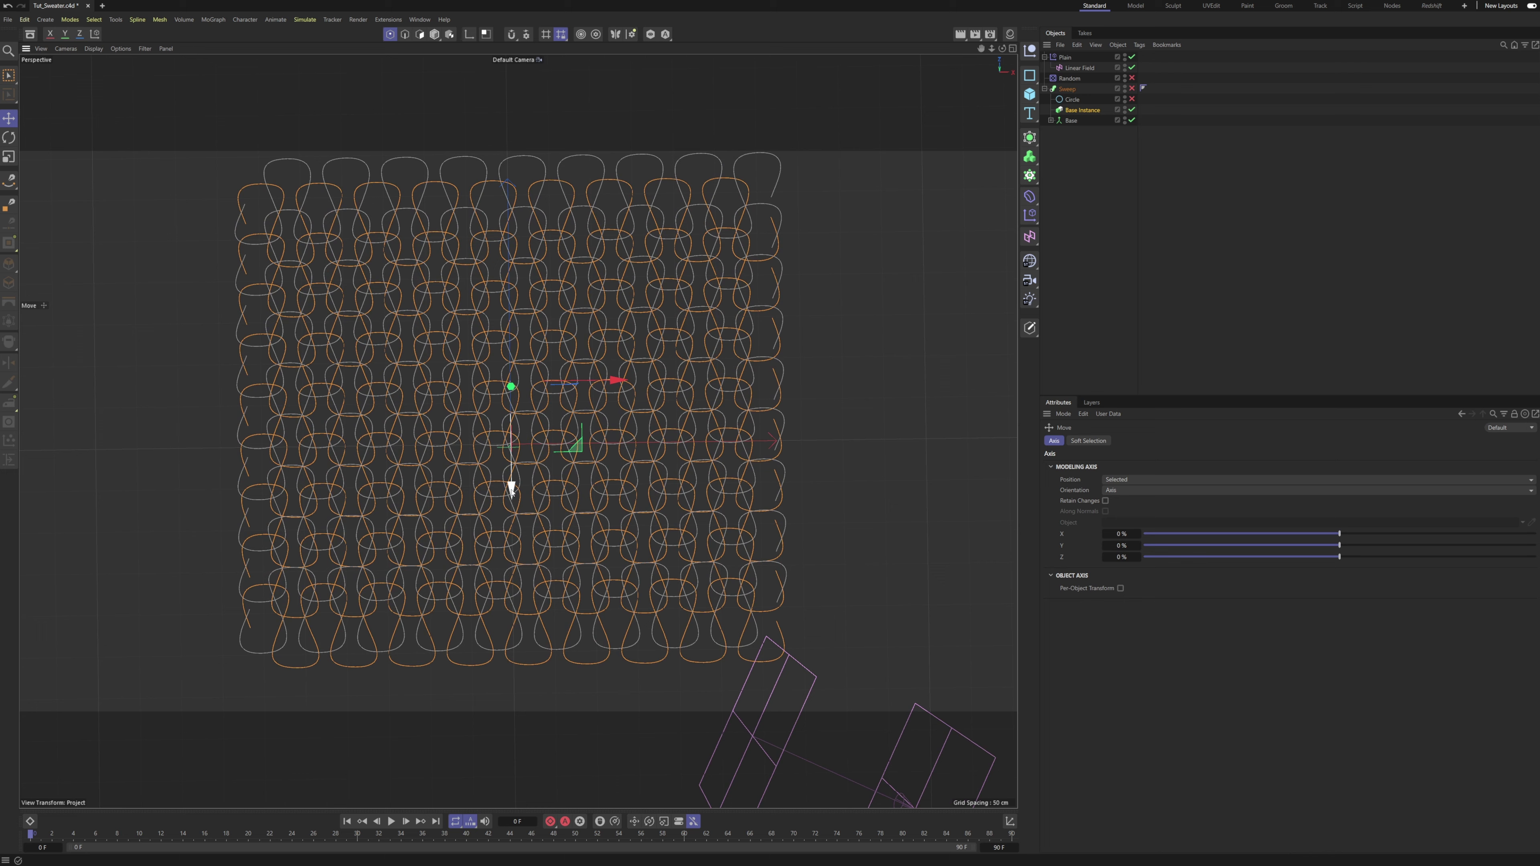
left_click_drag(576, 444, 585, 447)
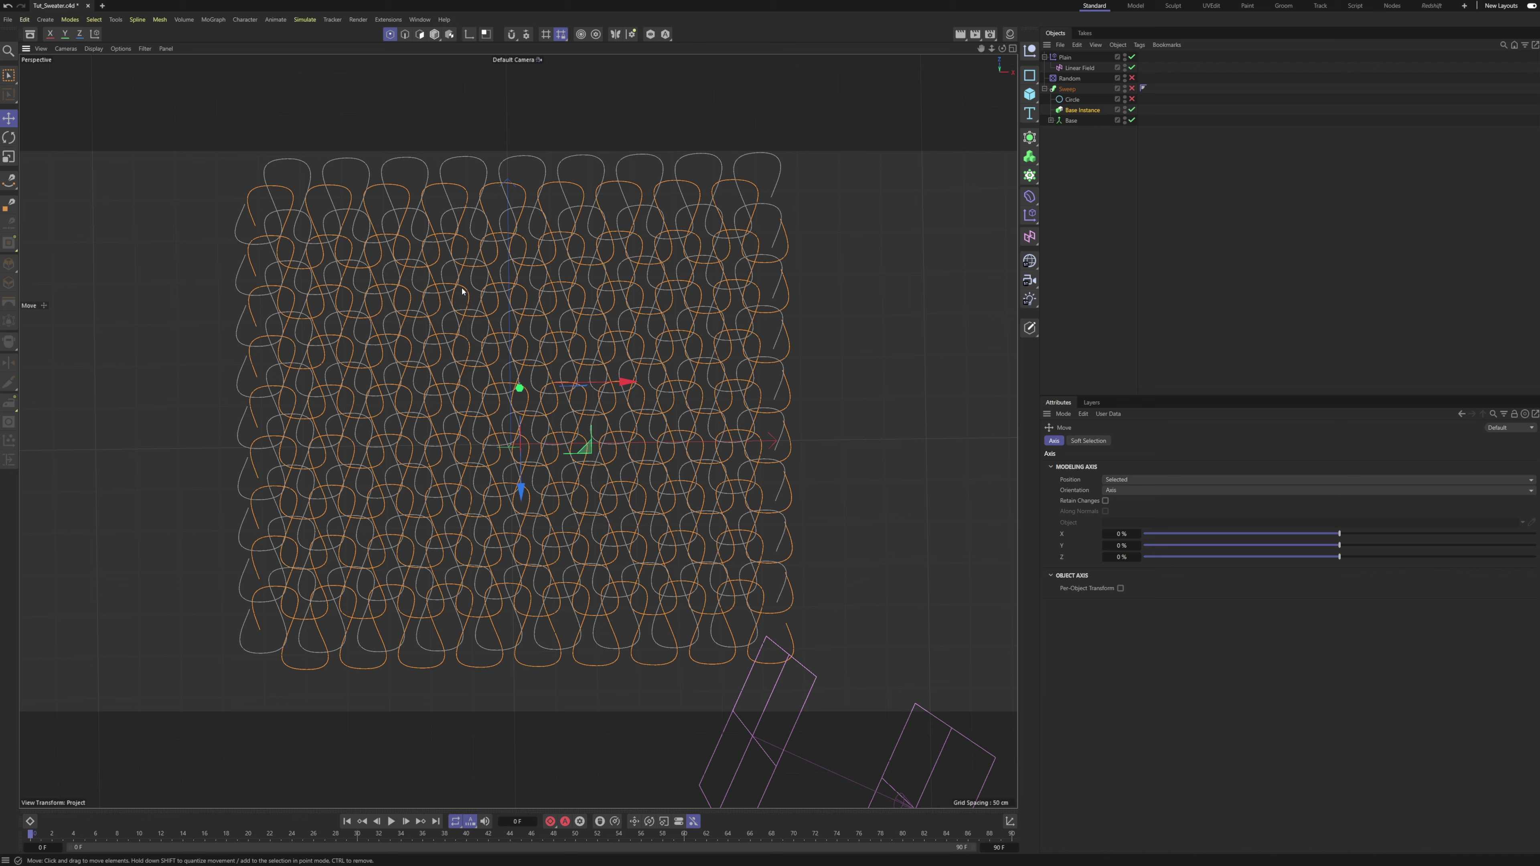
left_click_drag(584, 451, 723, 320)
left_click(1298, 312)
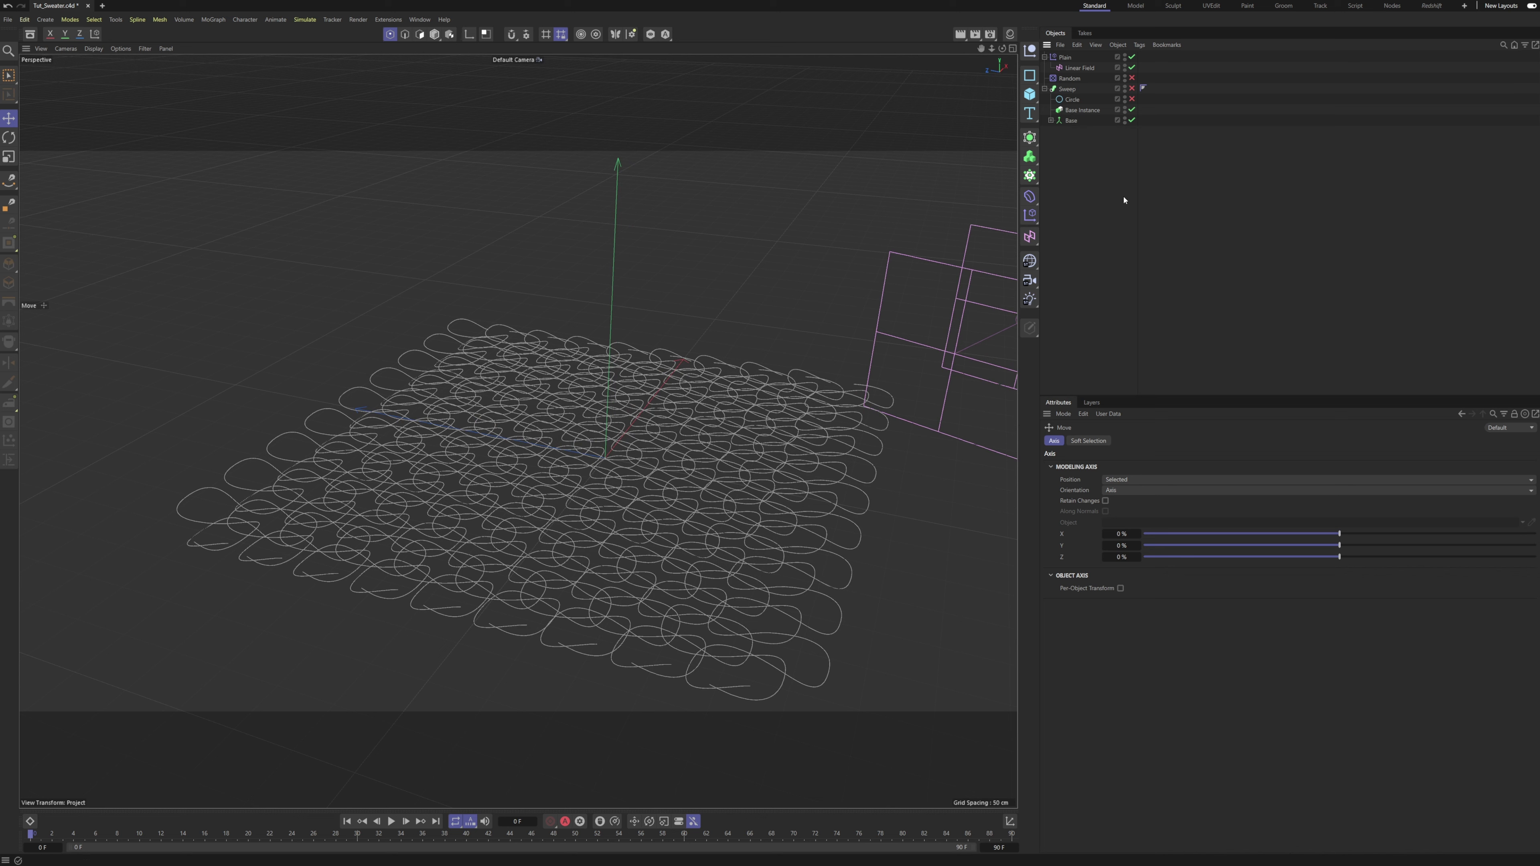
Move Base Instance and Base out of the Sweep to the top level, and delete the Sweep with its Circle.
left_click(1072, 101)
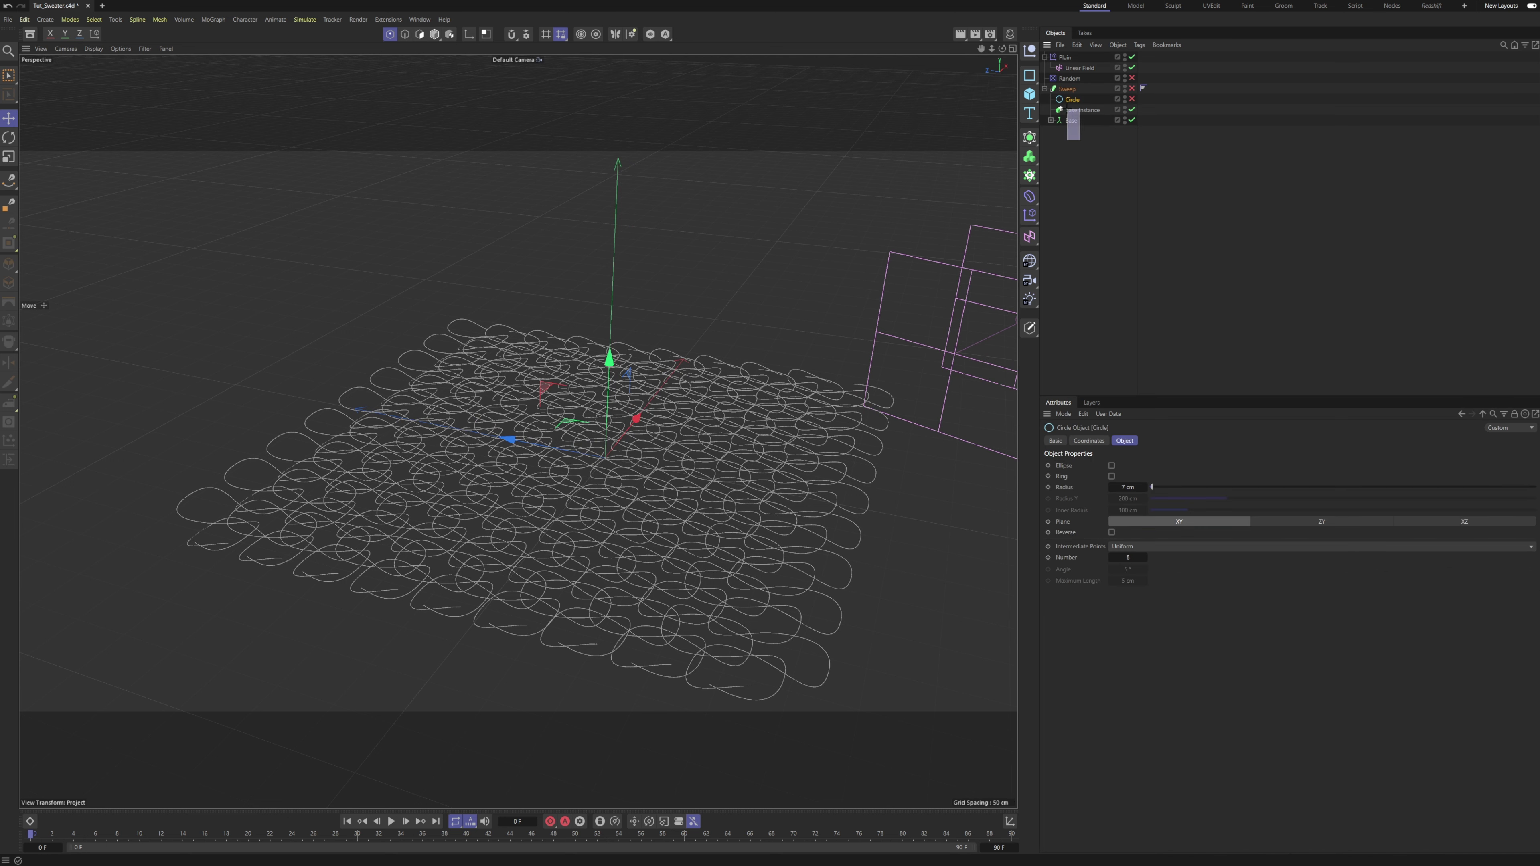
left_click_drag(1066, 108, 1072, 117)
left_click(1066, 110)
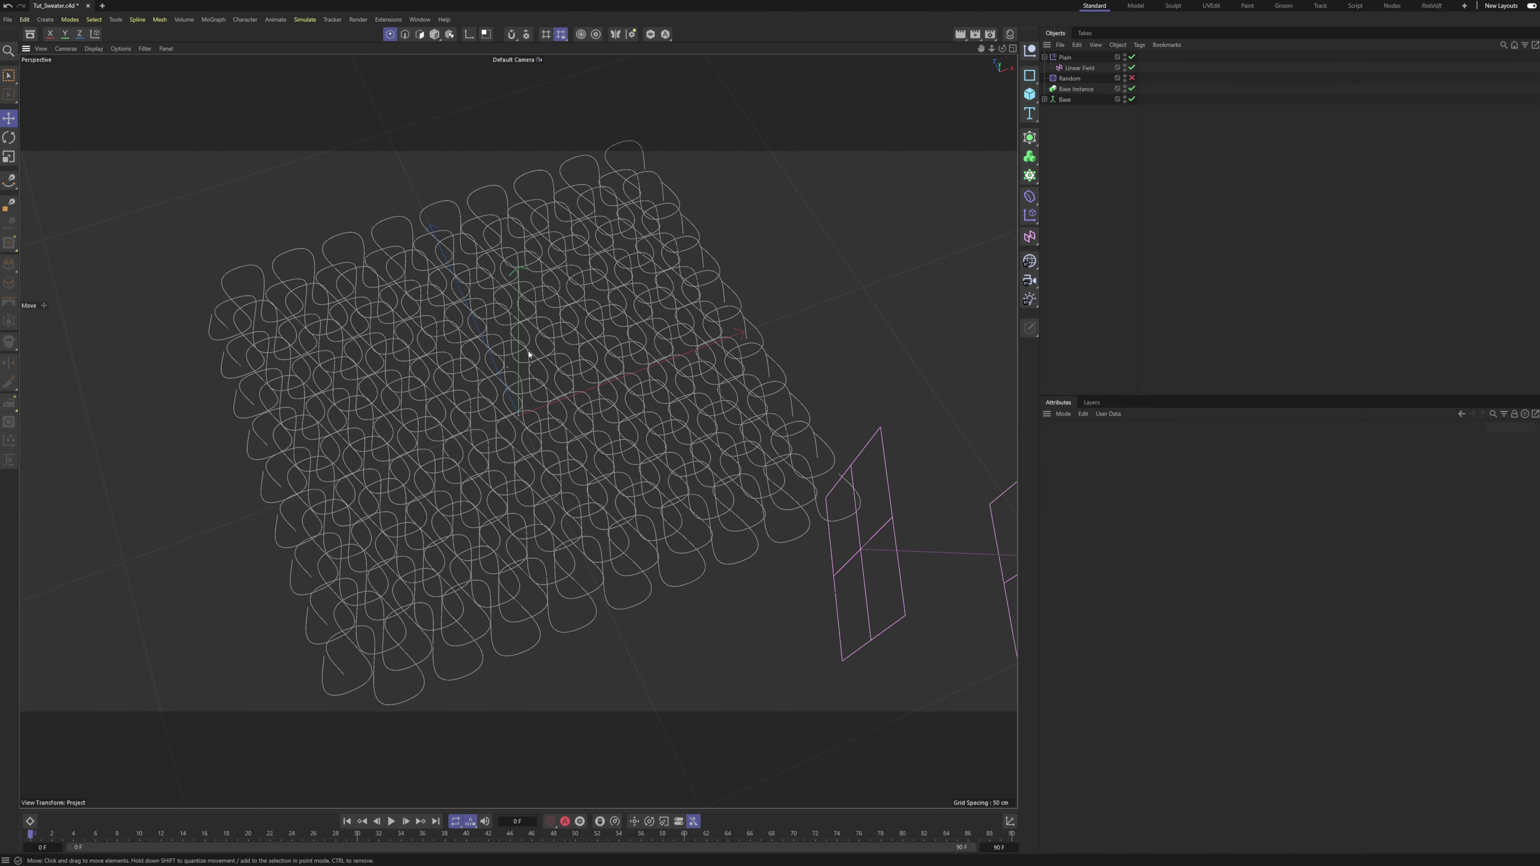
Slide the Linear Field slightly along its negative X axis toward the edge of the two-layer fabric.
left_click_drag(529, 355, 650, 184, "alt")
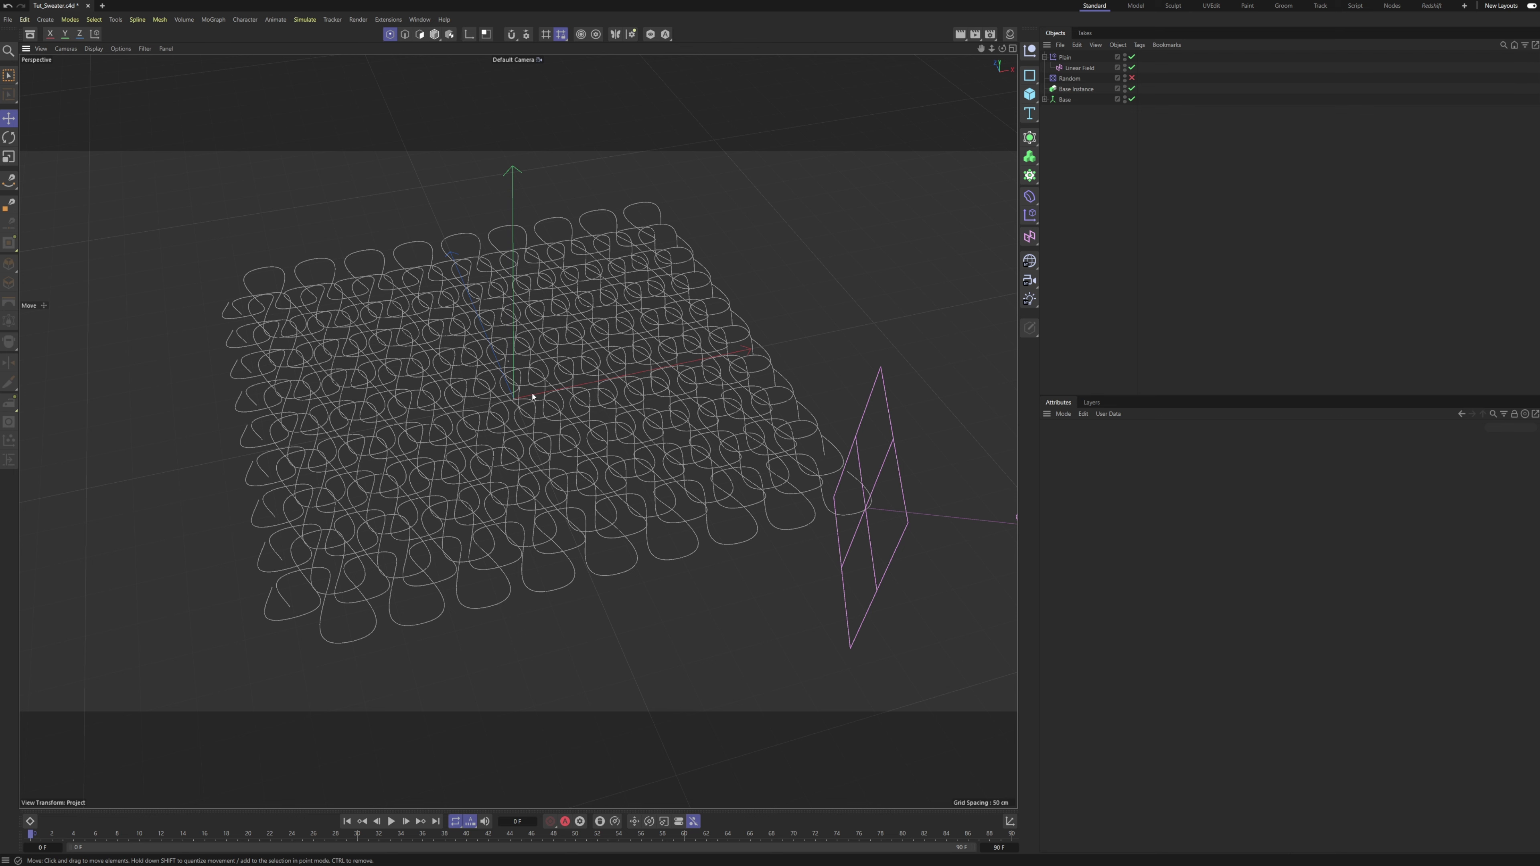
middle_click_drag(942, 565, 743, 522, "alt")
left_click(835, 522)
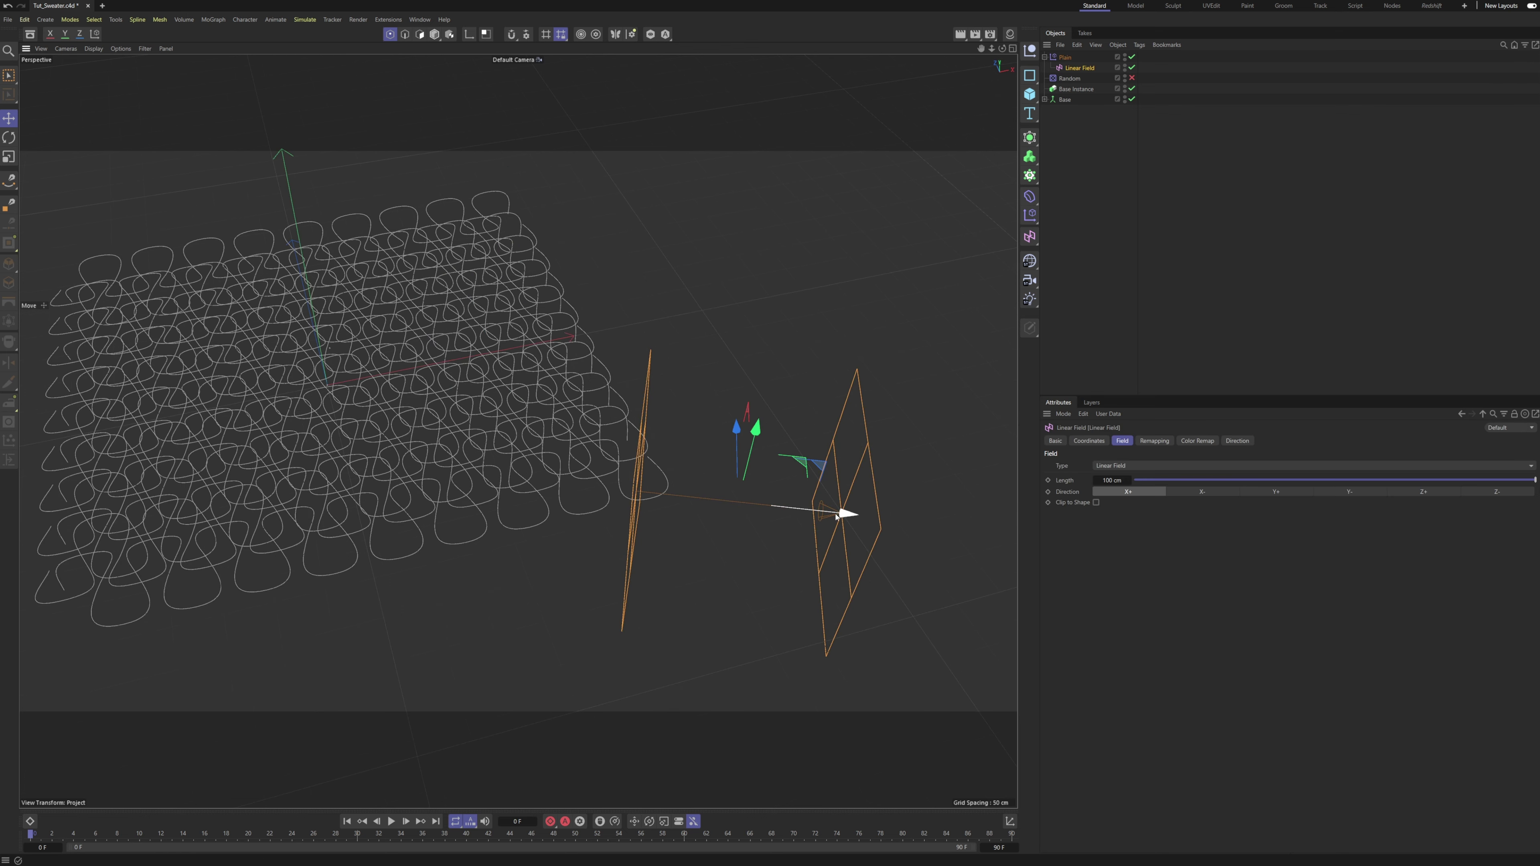
mouse_move(838, 516)
left_mouse_down()
mouse_move(252, 516)
mouse_move(811, 516)
left_mouse_up()
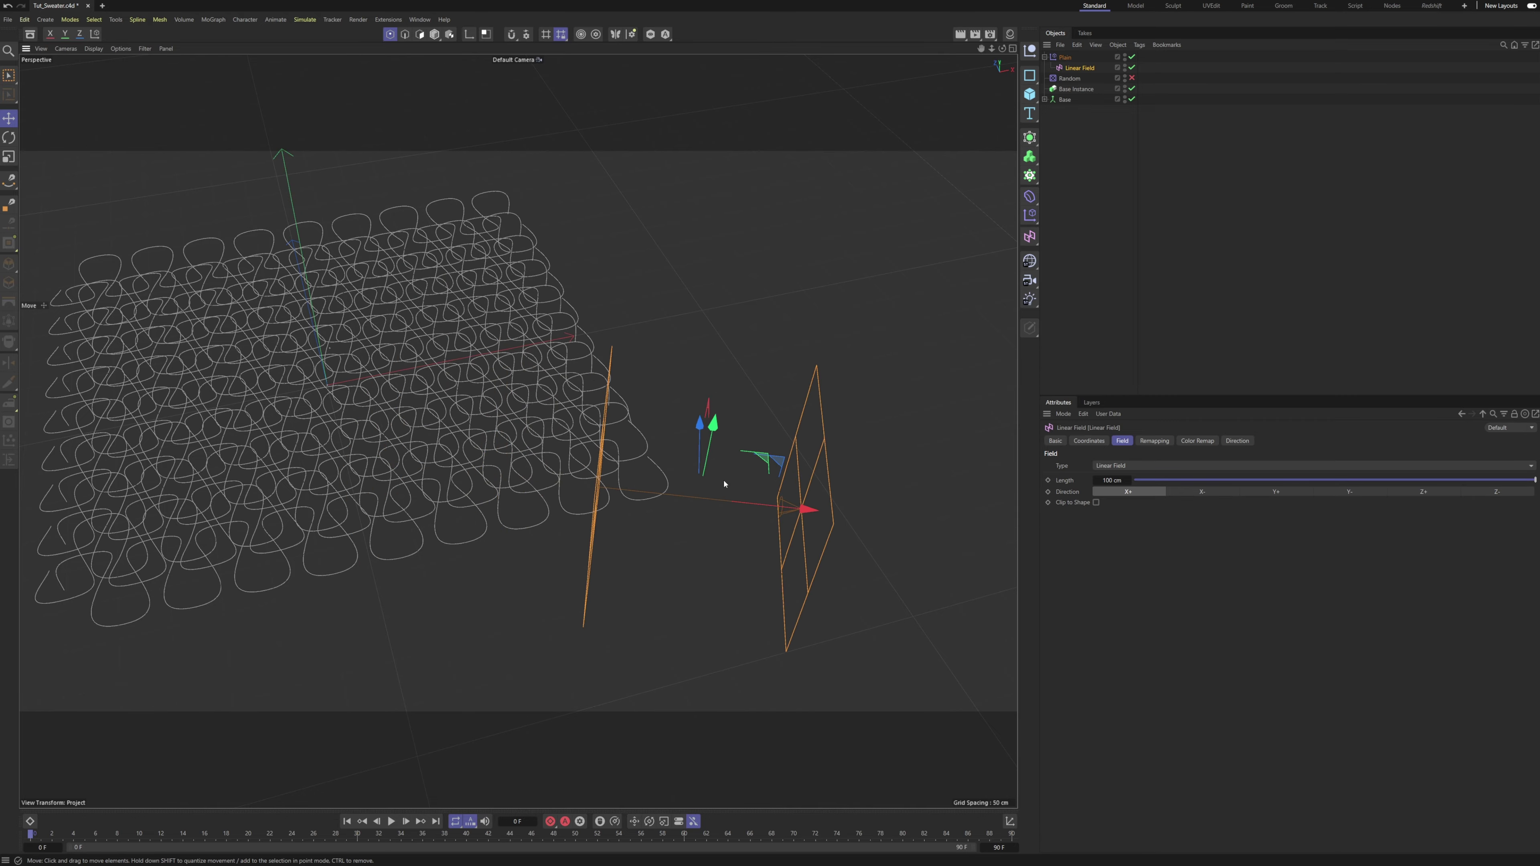
Disable the Base and Base Instance objects and hide them in the viewport and the render.
middle_click_drag(503, 454, 726, 502, "alt")
left_click_drag(727, 502, 712, 341, "alt")
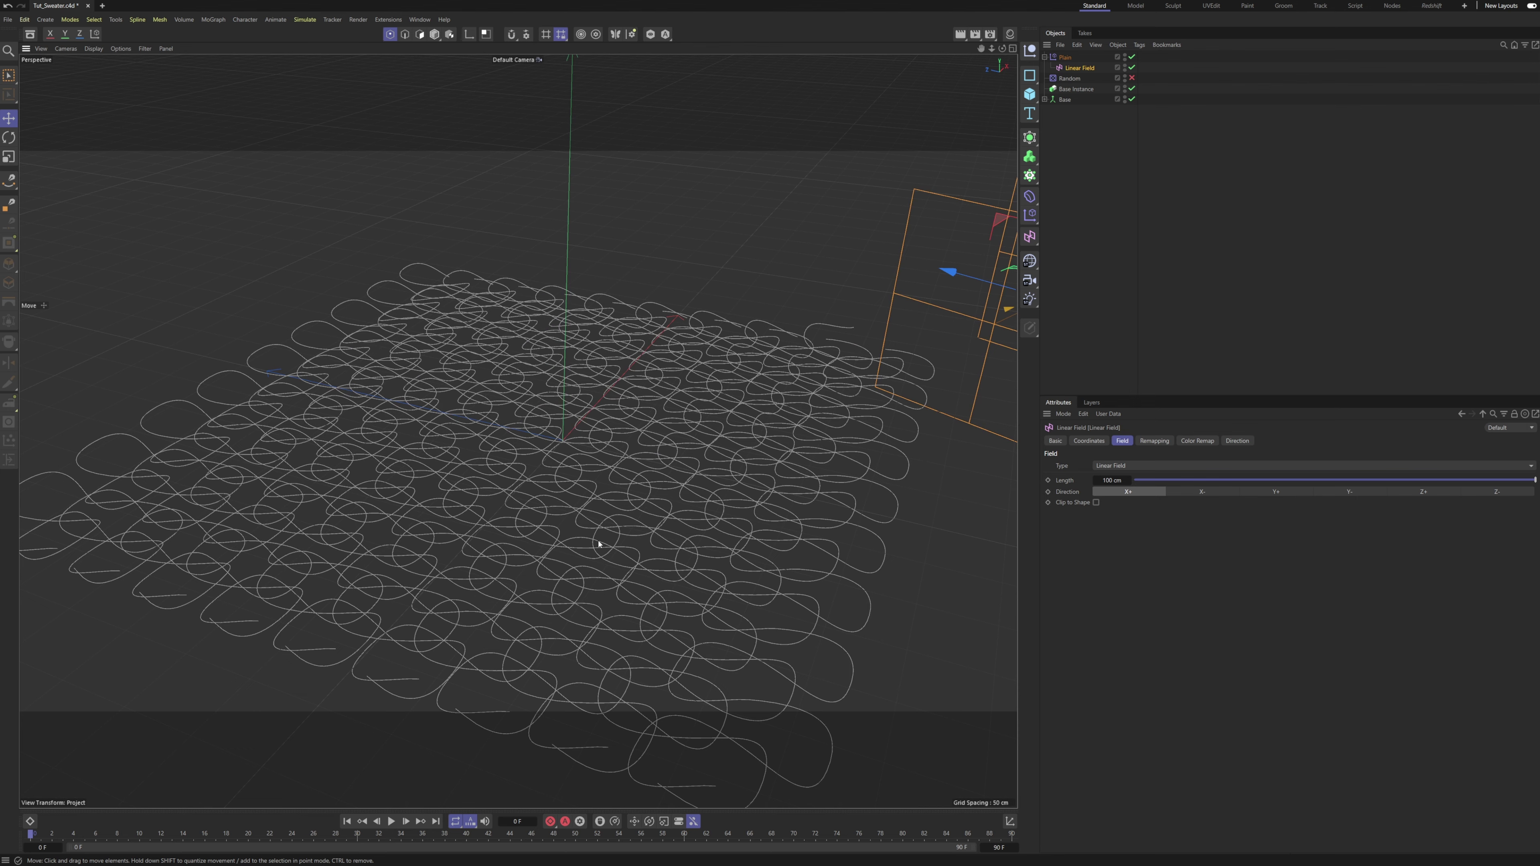
left_click_drag(627, 502, 643, 340, "alt")
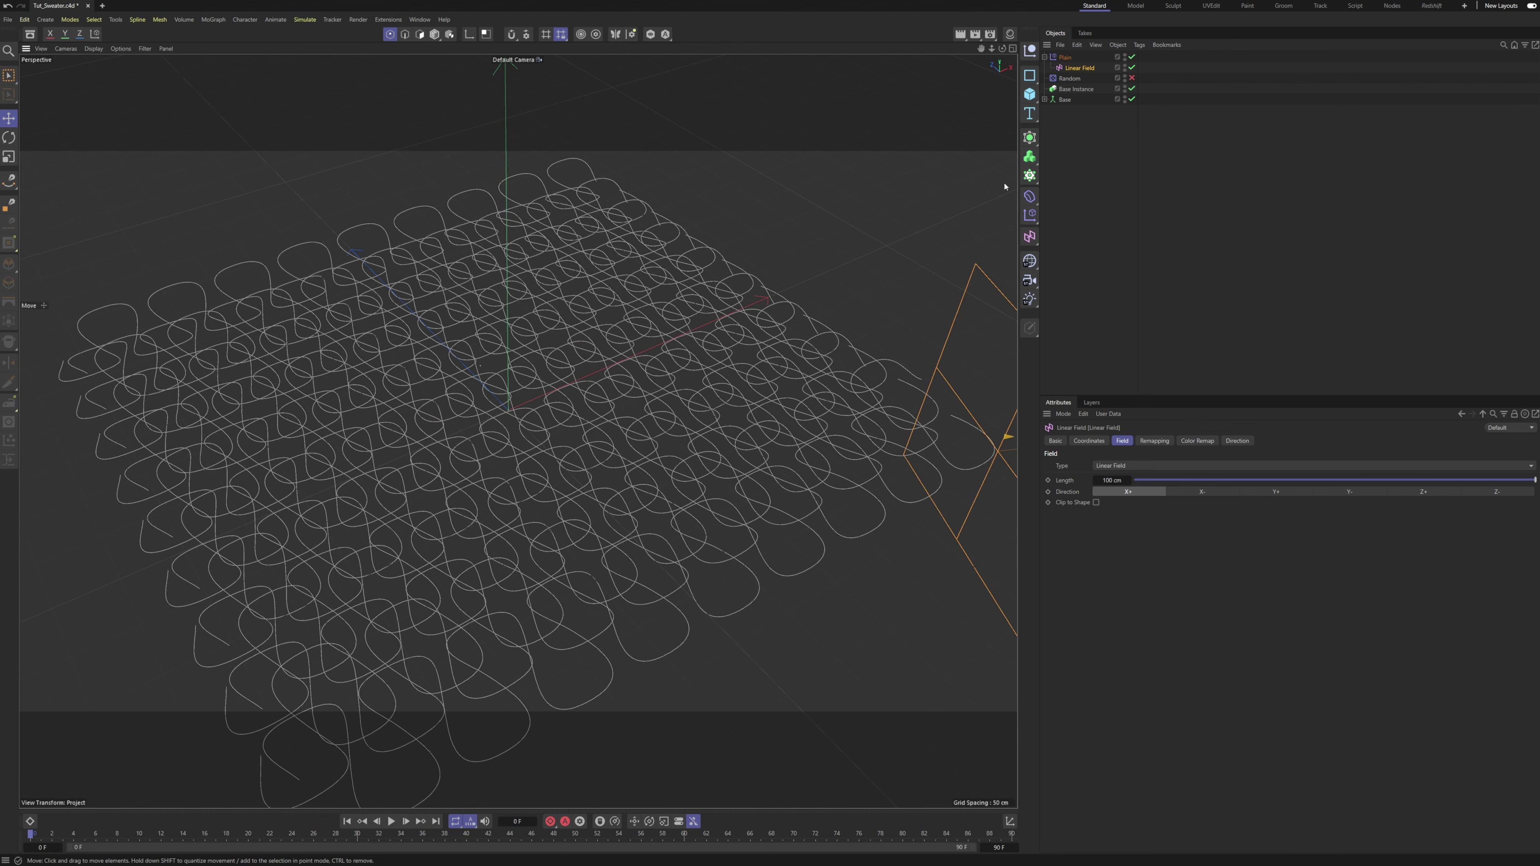
left_click(1131, 99)
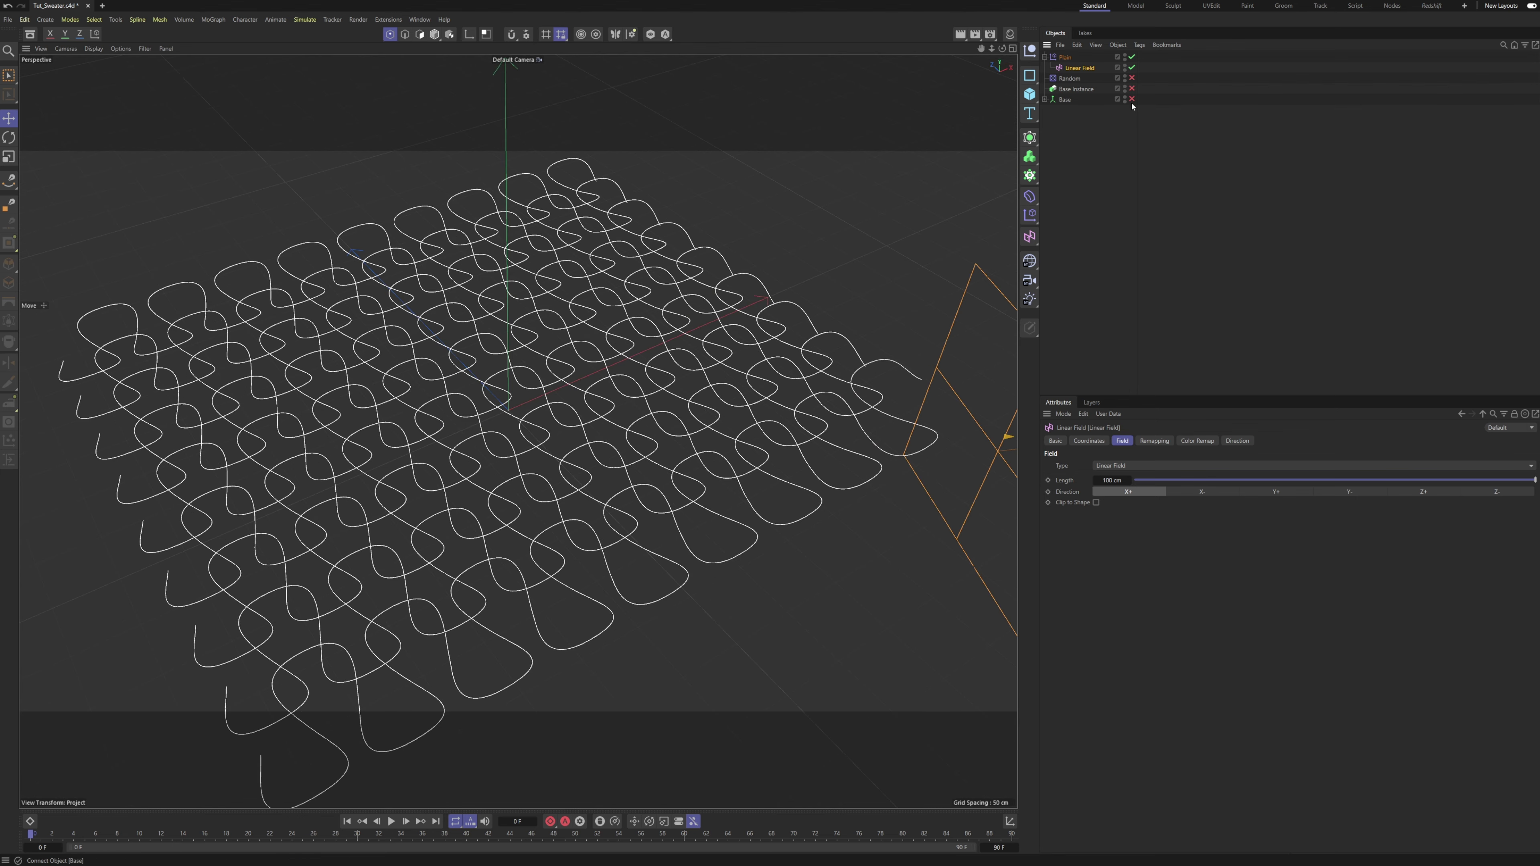
left_click(1124, 100)
left_click(859, 179)
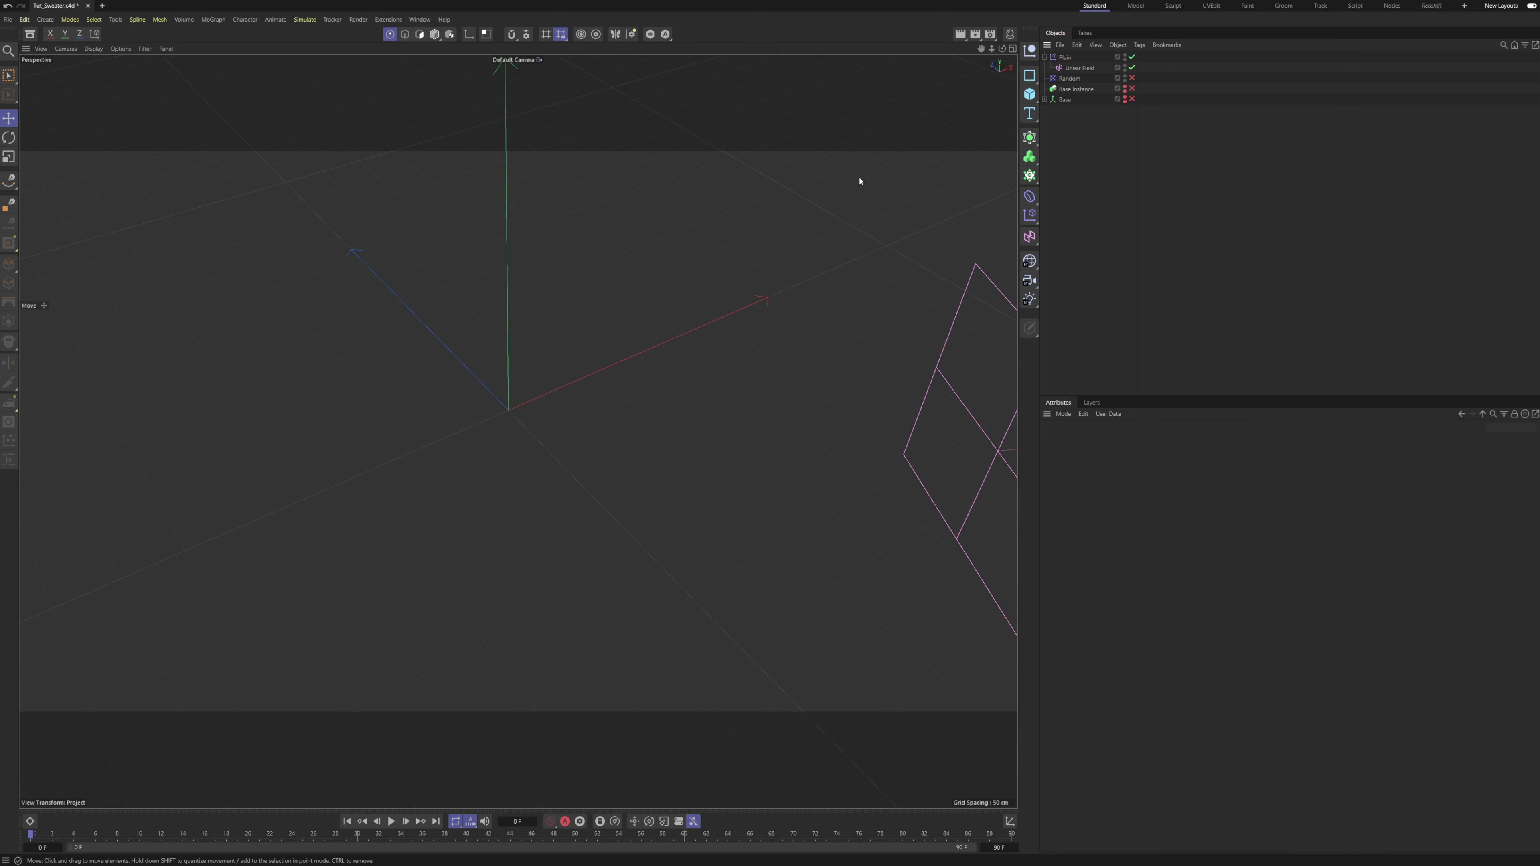
Add a Helix spline at the world origin as the base strand for the yarn.
scroll(522, 309, "up", 4)
middle_click_drag(499, 292, 500, 363, "alt")
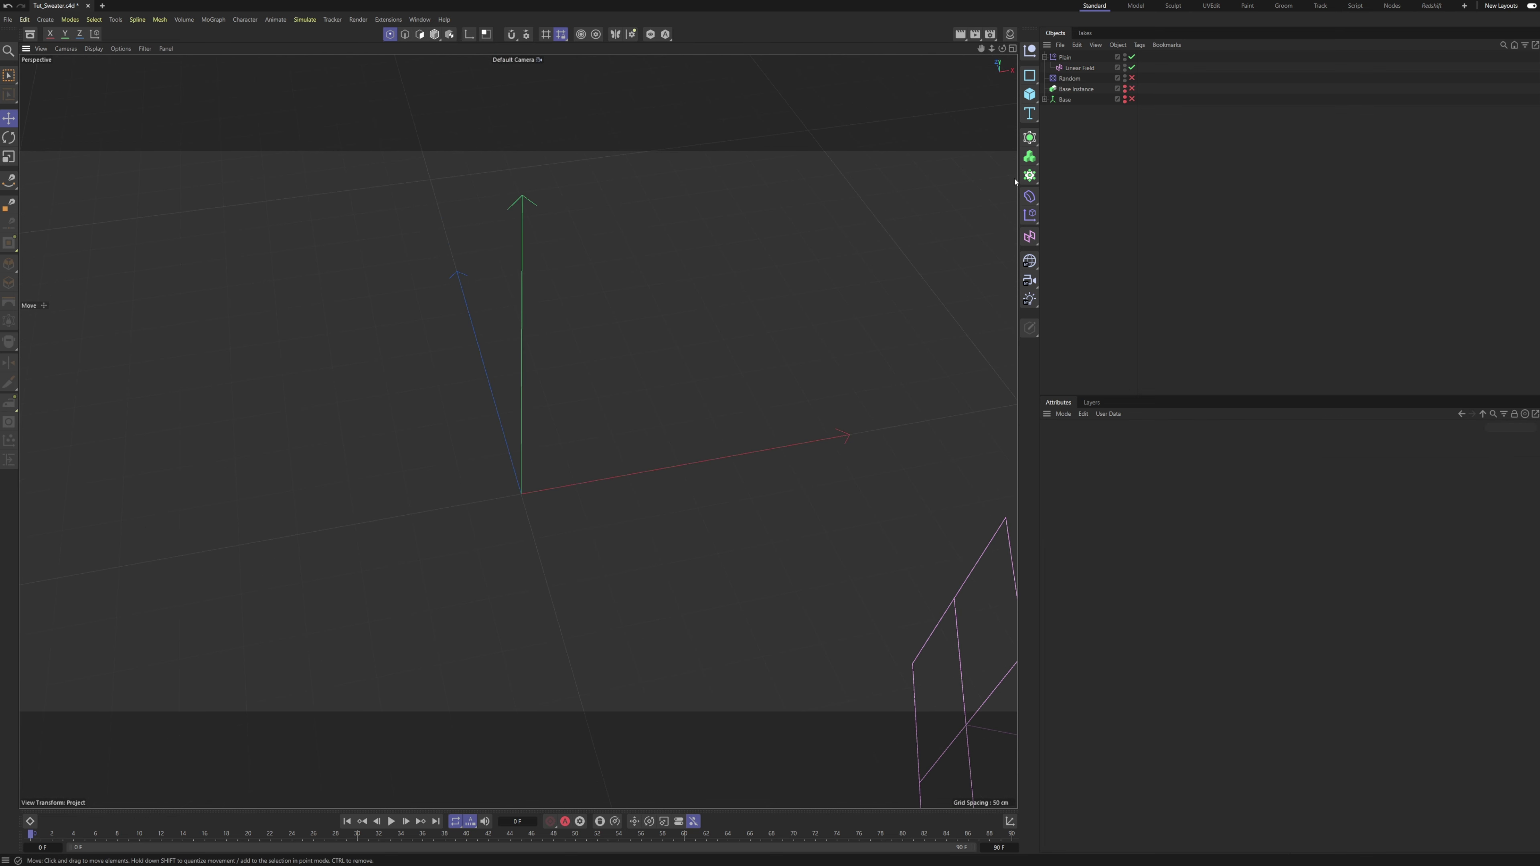
left_click(1030, 75)
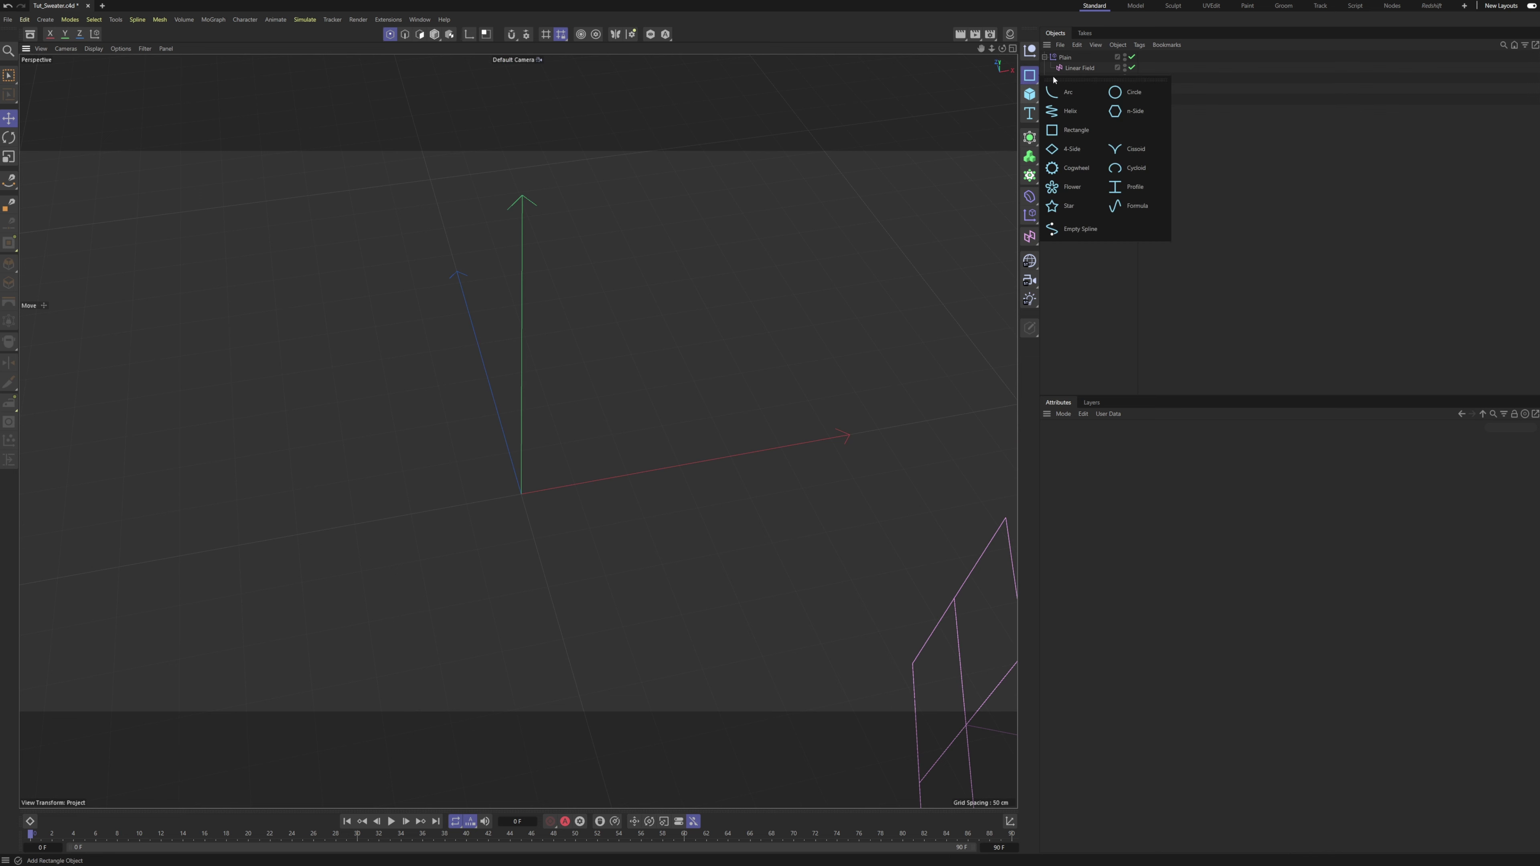
left_click(1127, 109)
scroll(626, 609, "down", 4)
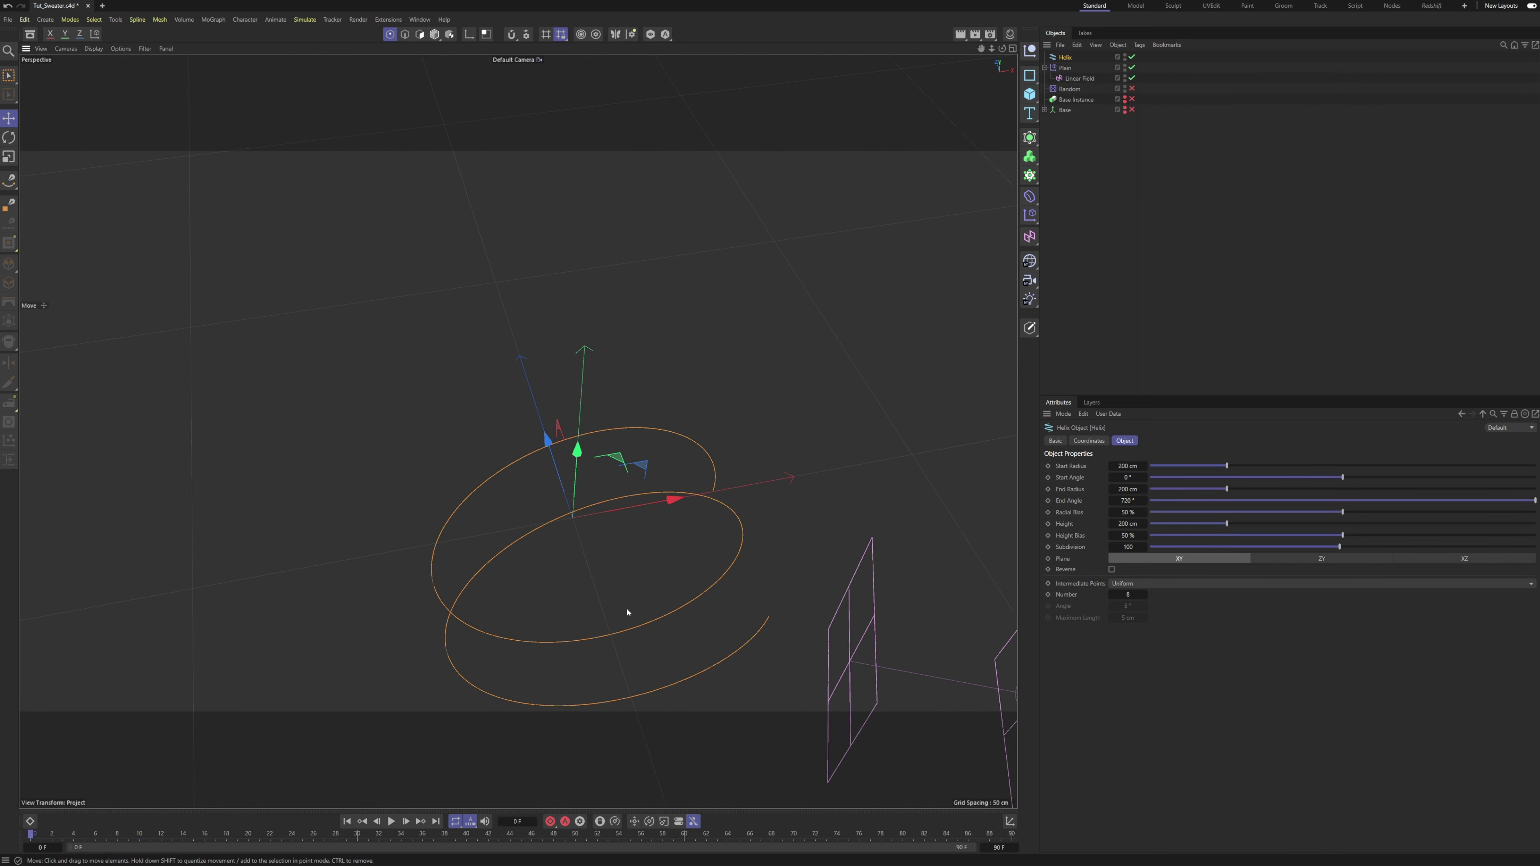
Set both the start radius and the end radius of the Helix to 5 cm.
left_click_drag(625, 612, 782, 604, "alt")
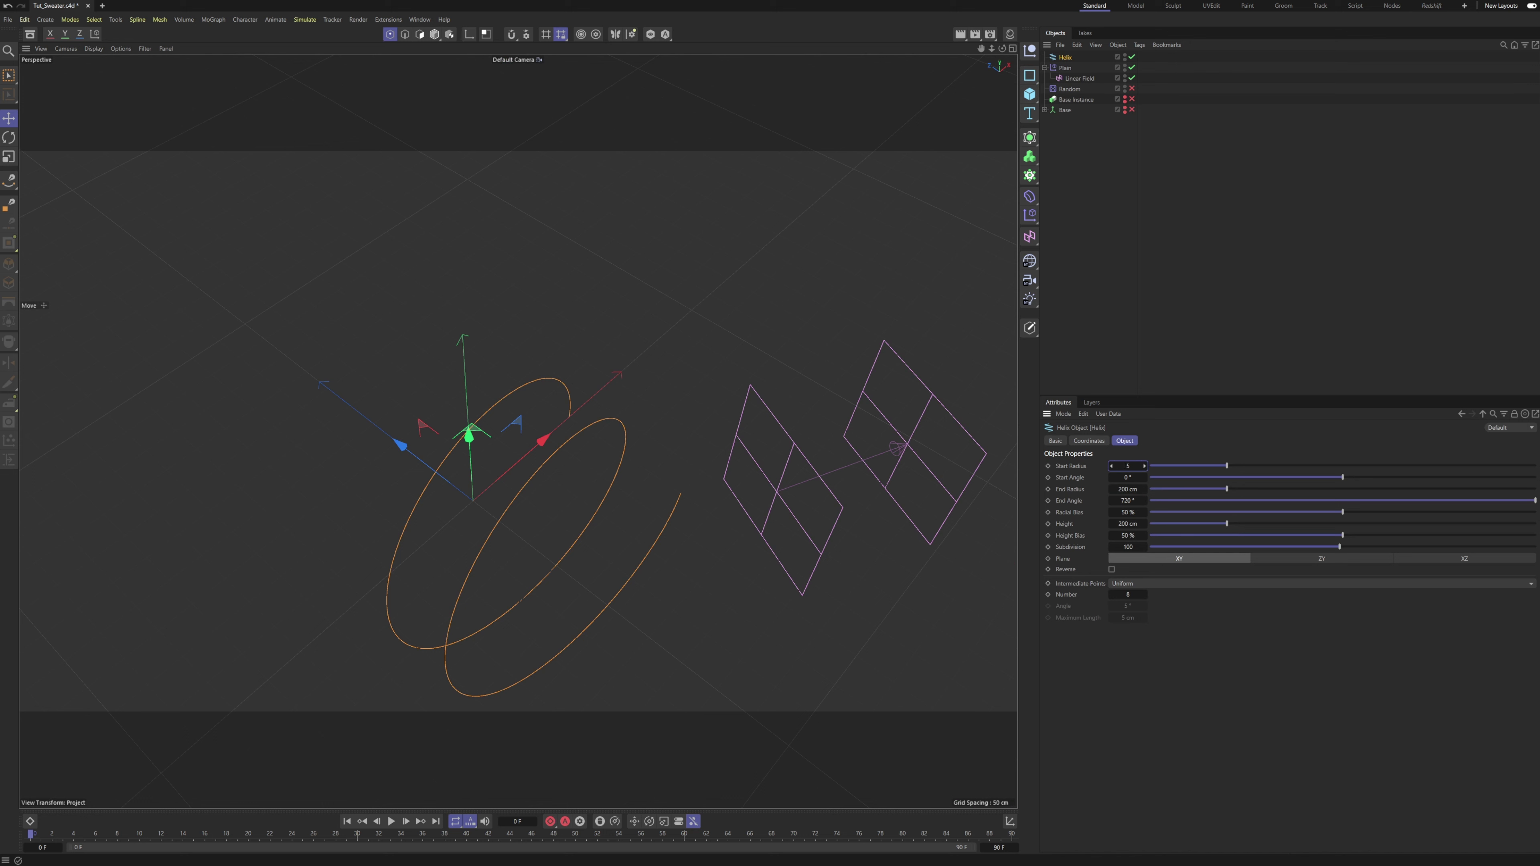
type("5")
left_click(1127, 524)
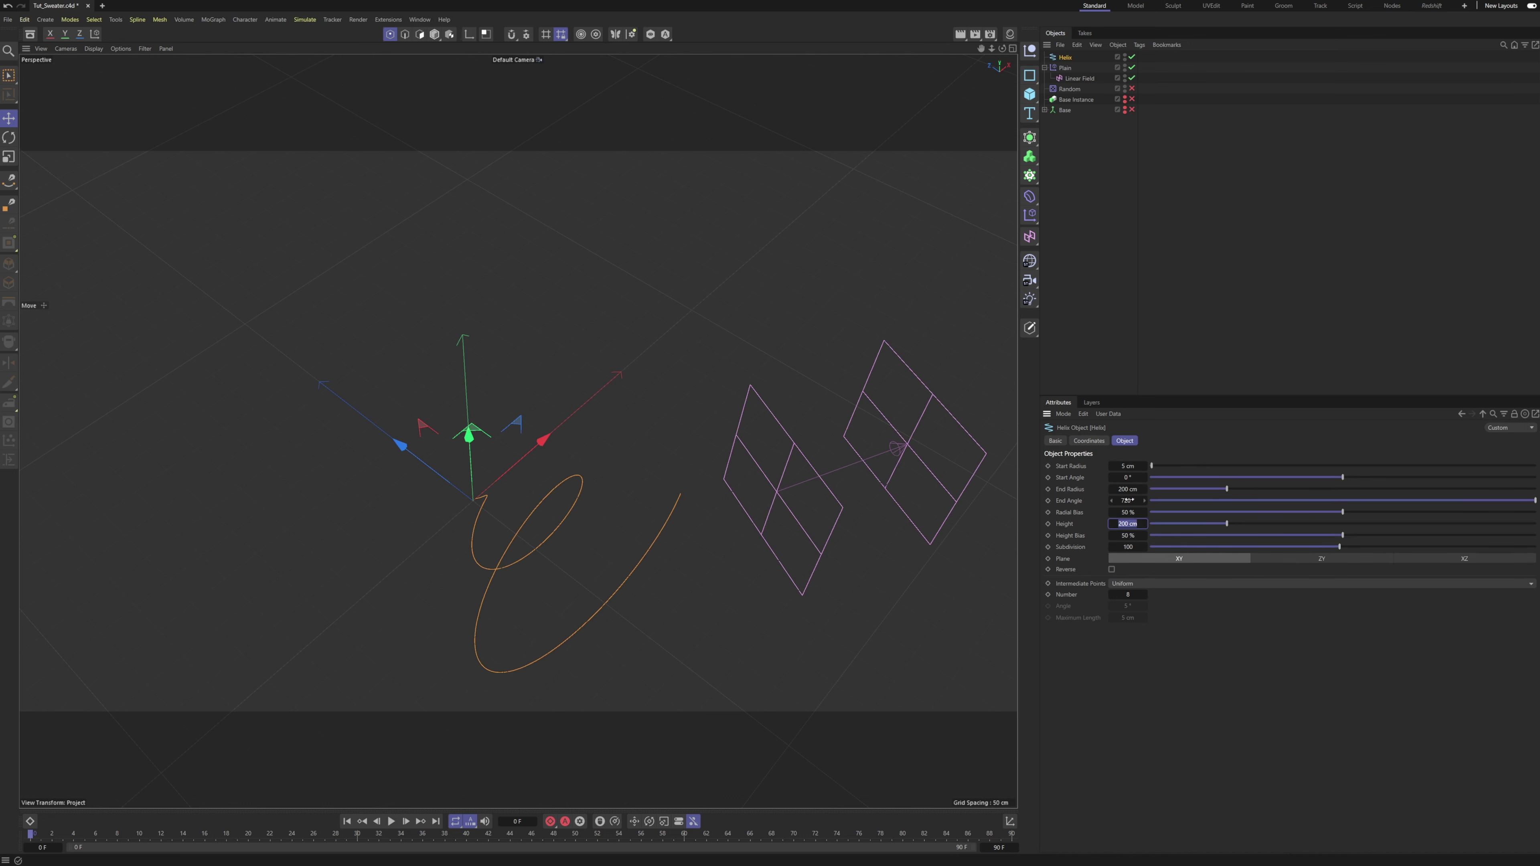
left_click(1135, 490)
type("5")
key("Return")
Lengthen the Helix to a height of 400 cm and set its end angle to 2344°.
left_click_drag(705, 654, 583, 504, "alt")
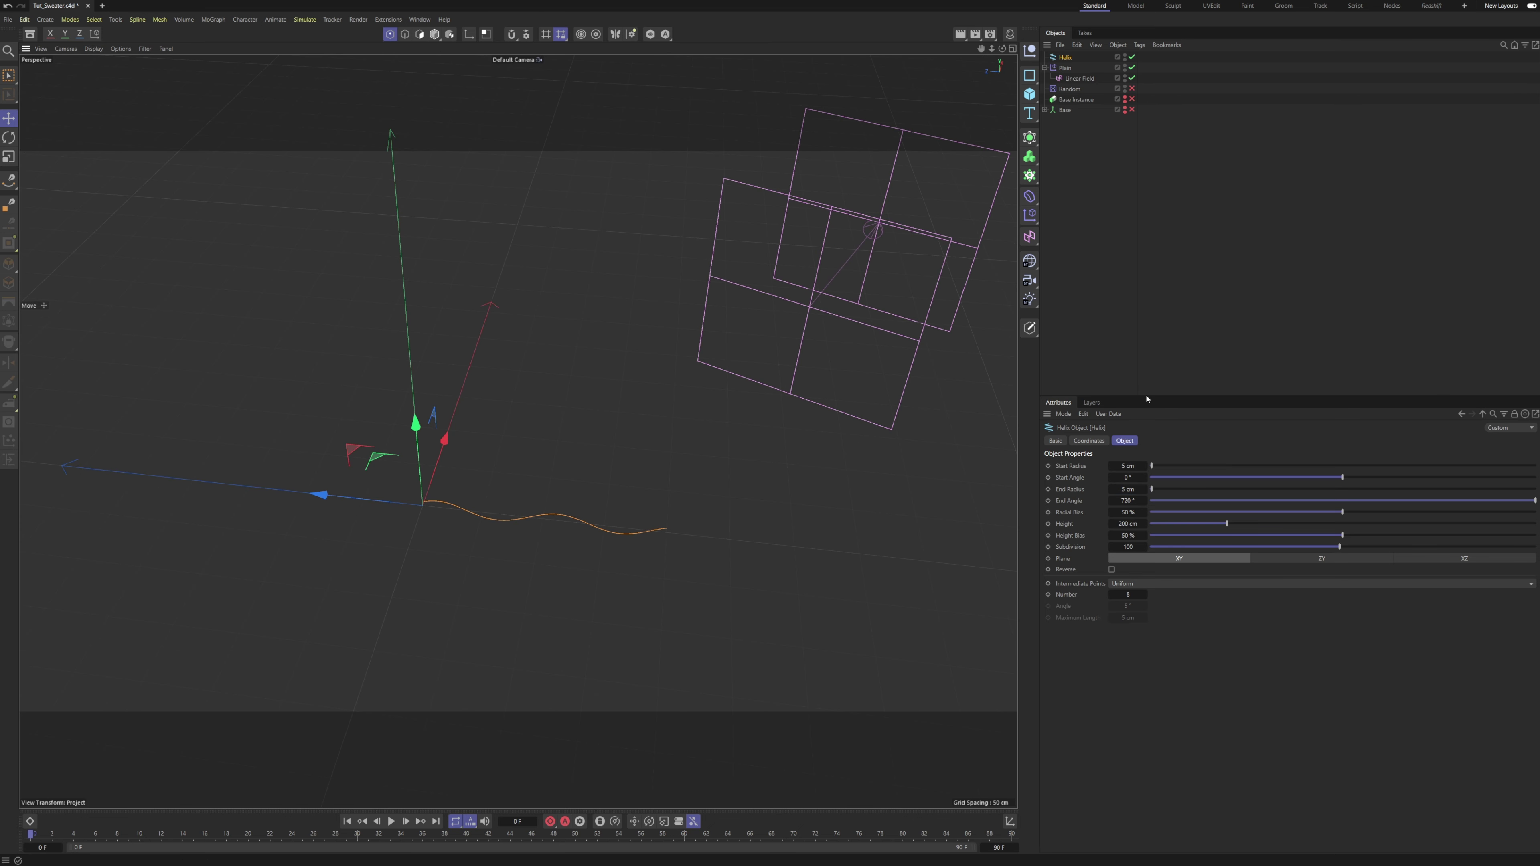
left_click(1129, 525)
key("Return")
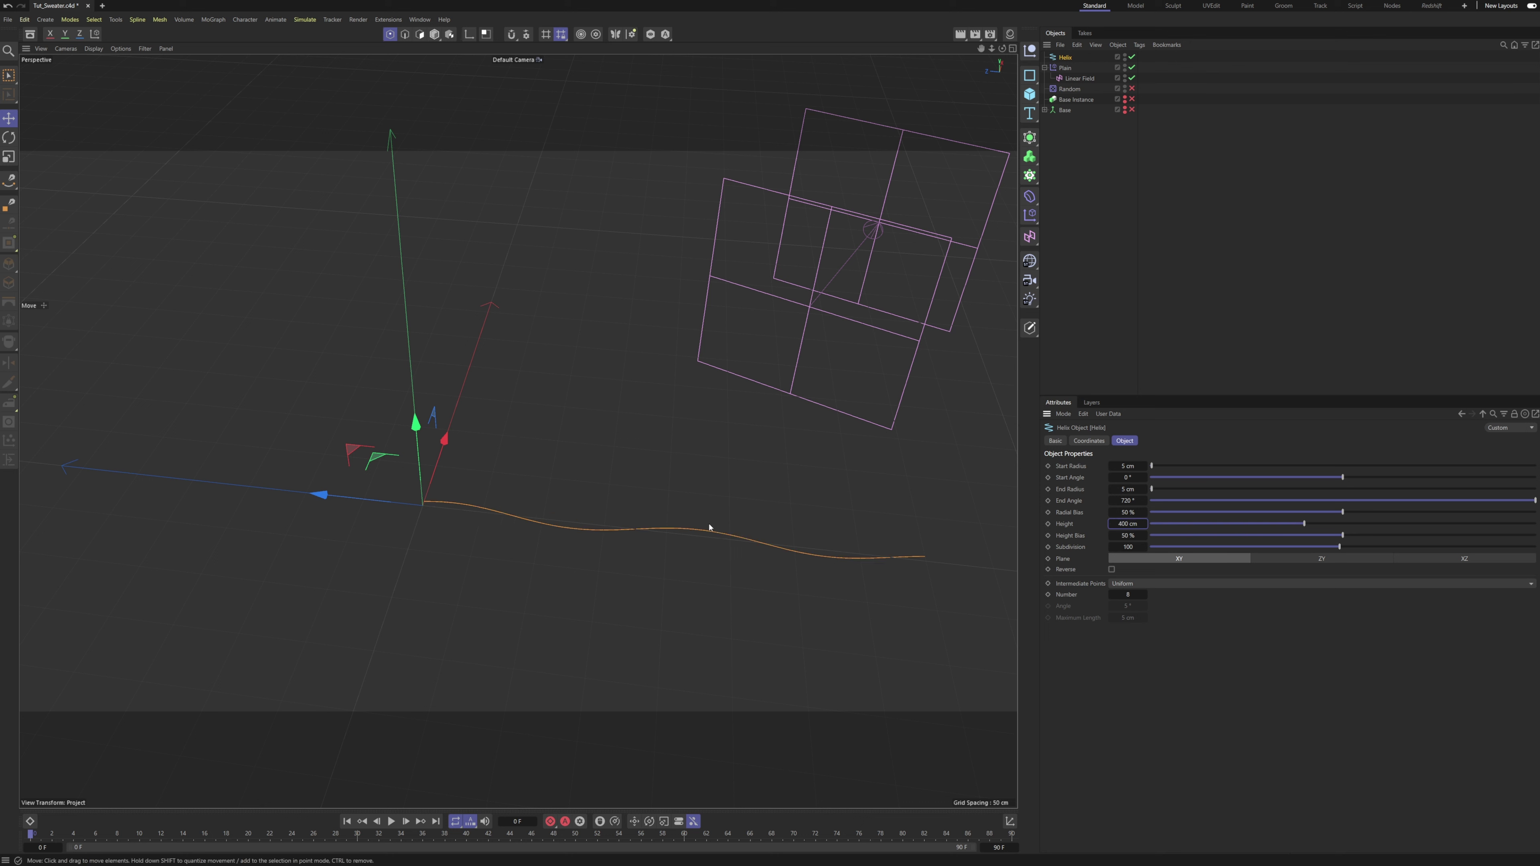
left_click(1124, 501)
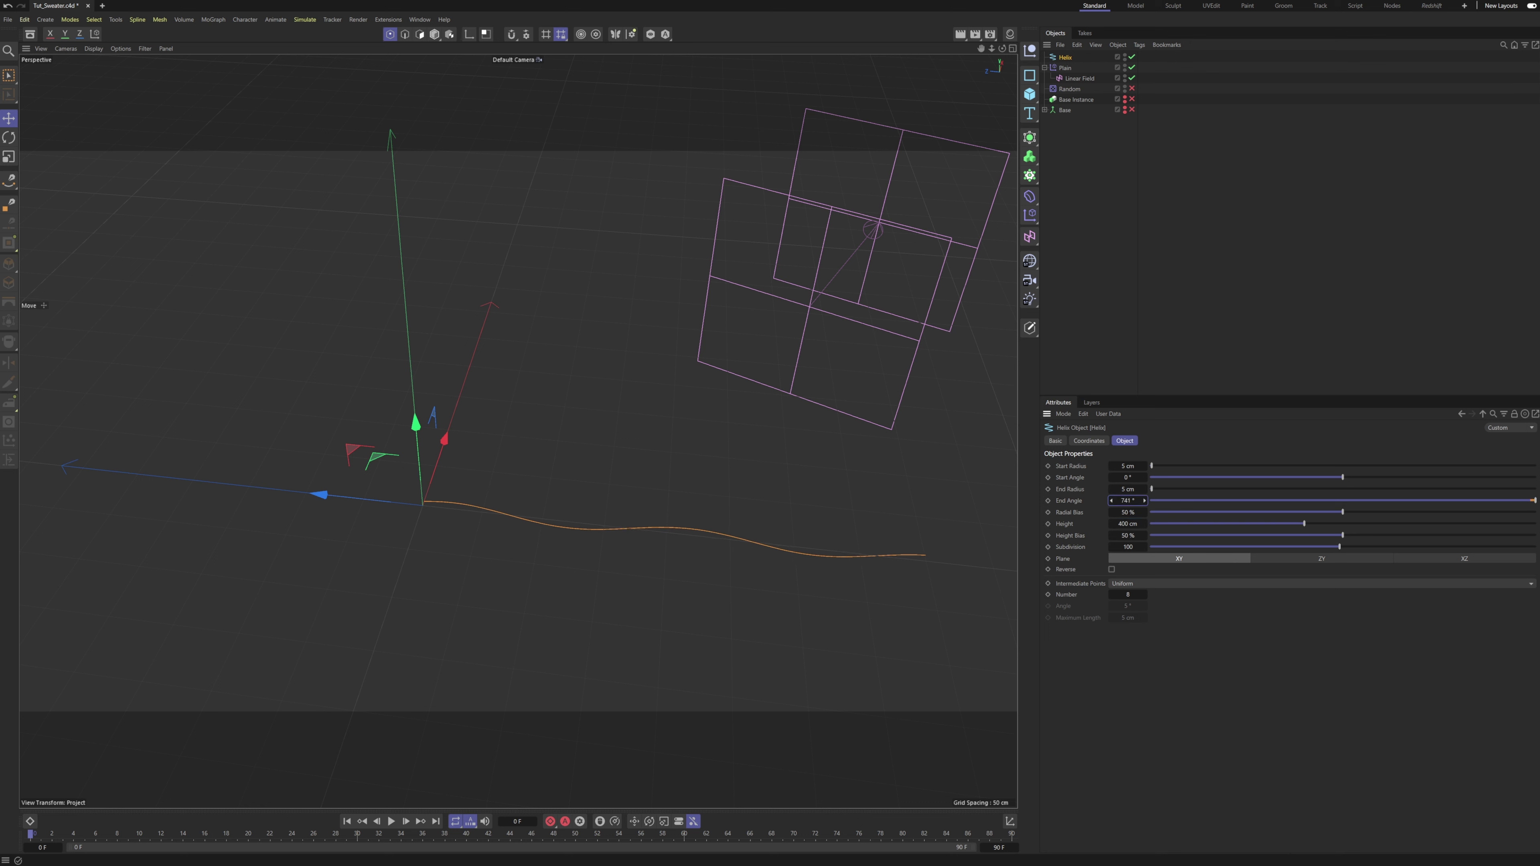
mouse_move(1144, 501)
left_mouse_down()
mouse_move(1207, 500)
mouse_move(1123, 501)
left_mouse_up()
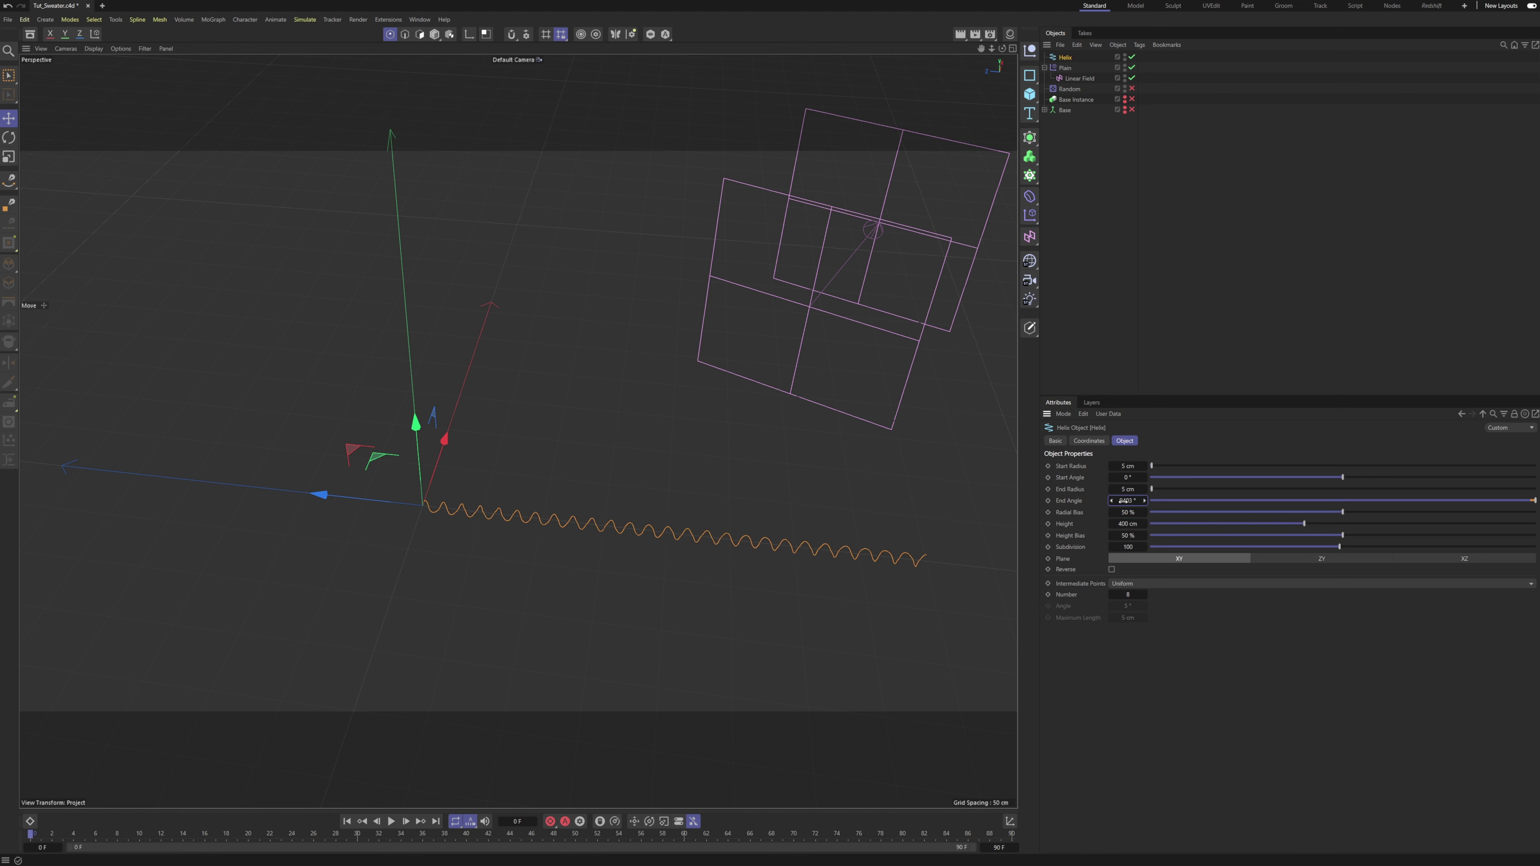
left_click_drag(673, 555, 715, 588, "alt")
mouse_move(1135, 501)
left_mouse_down()
mouse_move(1087, 500)
mouse_move(1136, 501)
left_mouse_up()
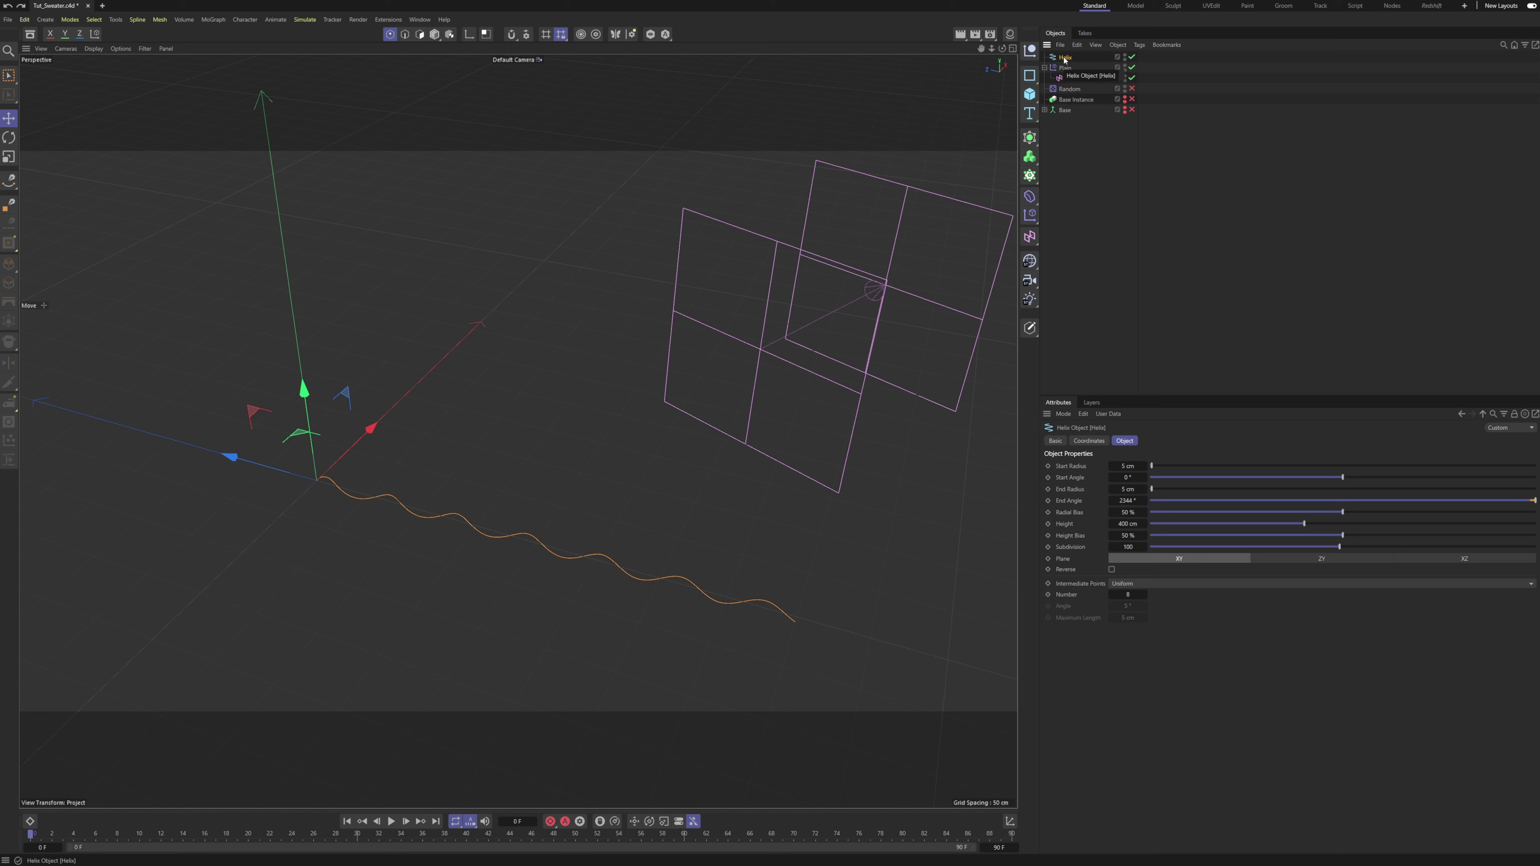
Duplicate the Helix and rotate the copy around its length axis so the two strands intertwine.
left_click_drag(1062, 61, 1062, 71, "ctrl")
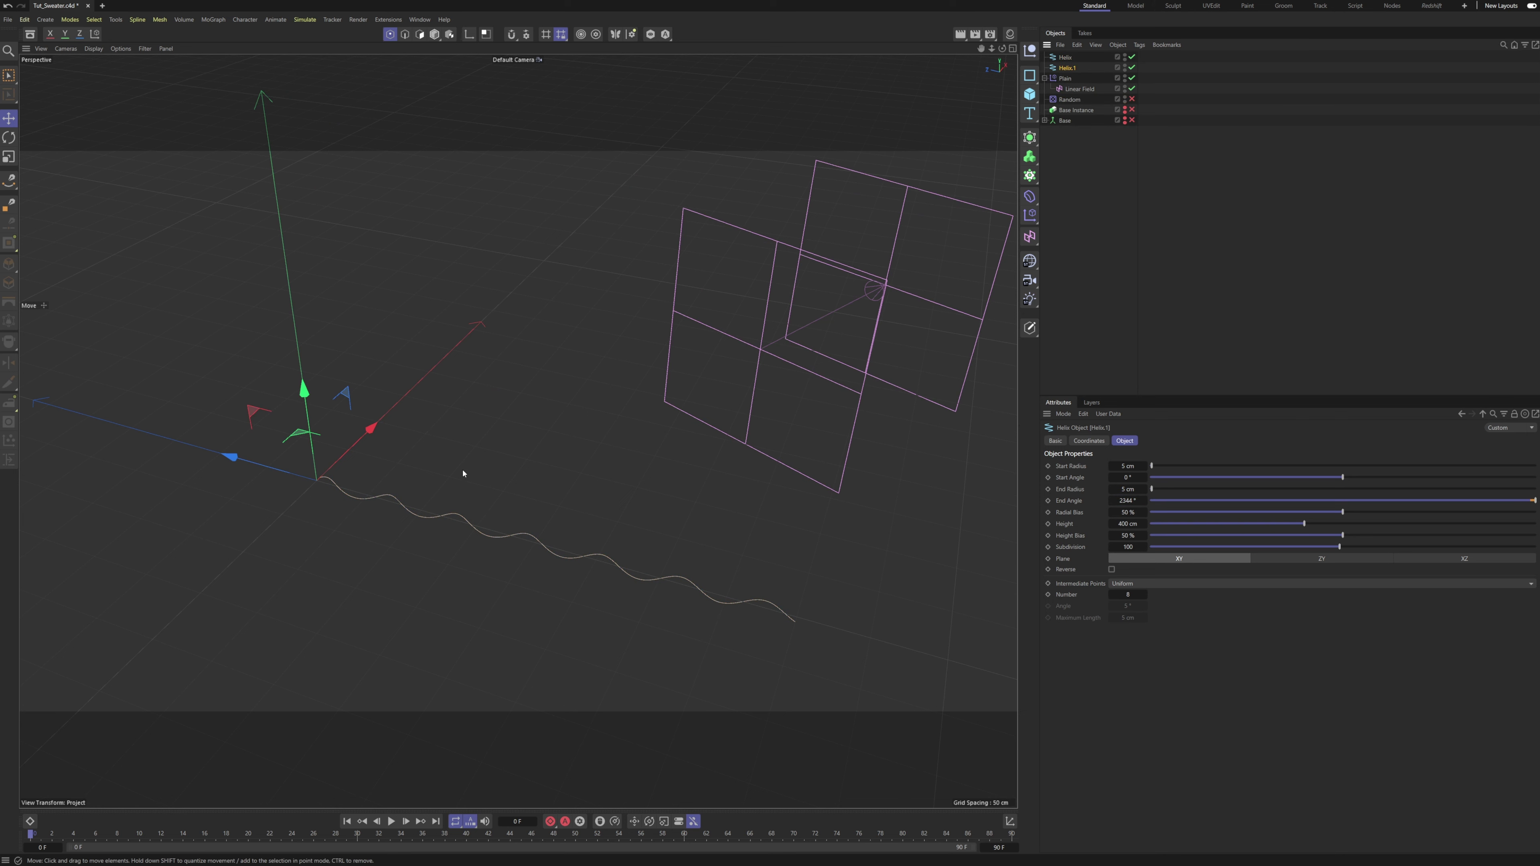
key("r")
left_click_drag(300, 432, 288, 534)
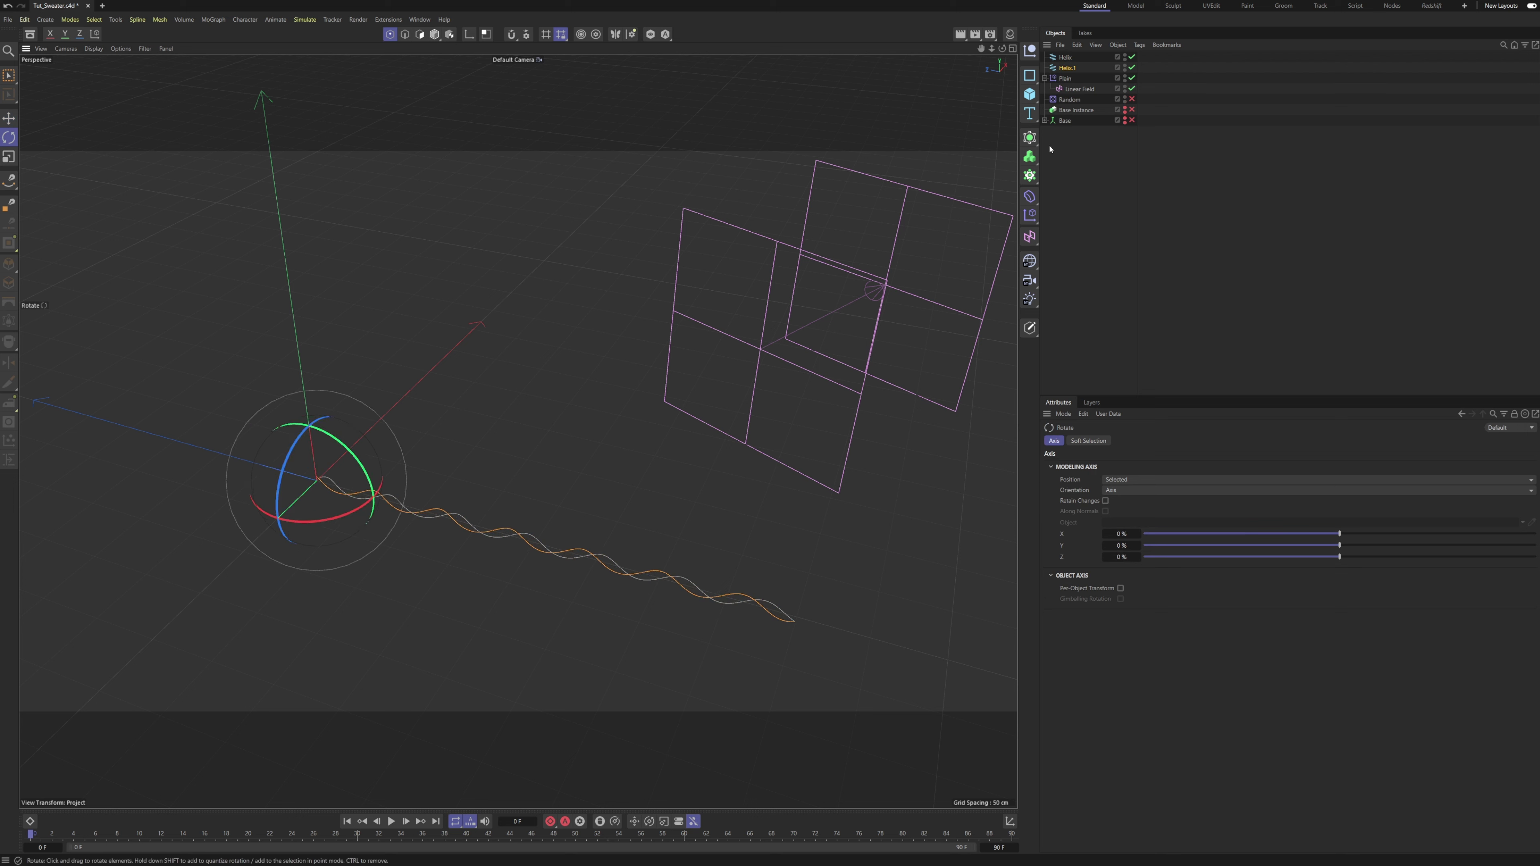
Duplicate Helix.1 and rotate the copy further around the length axis to form a third strand.
left_click_drag(1069, 73, 1070, 74, "ctrl")
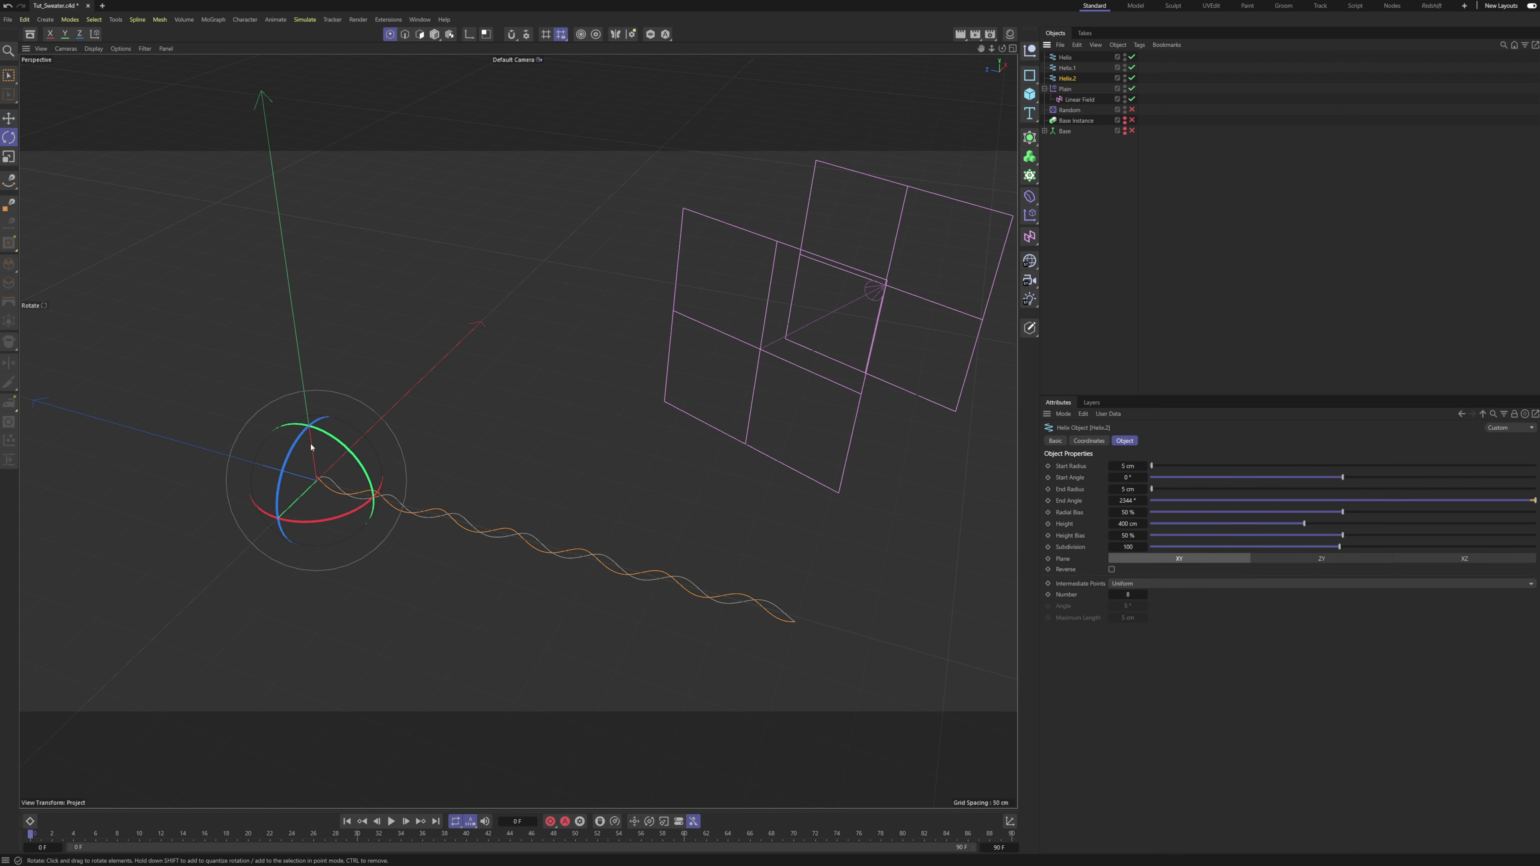
left_click_drag(312, 447, 278, 521)
left_click_drag(514, 541, 416, 508, "alt")
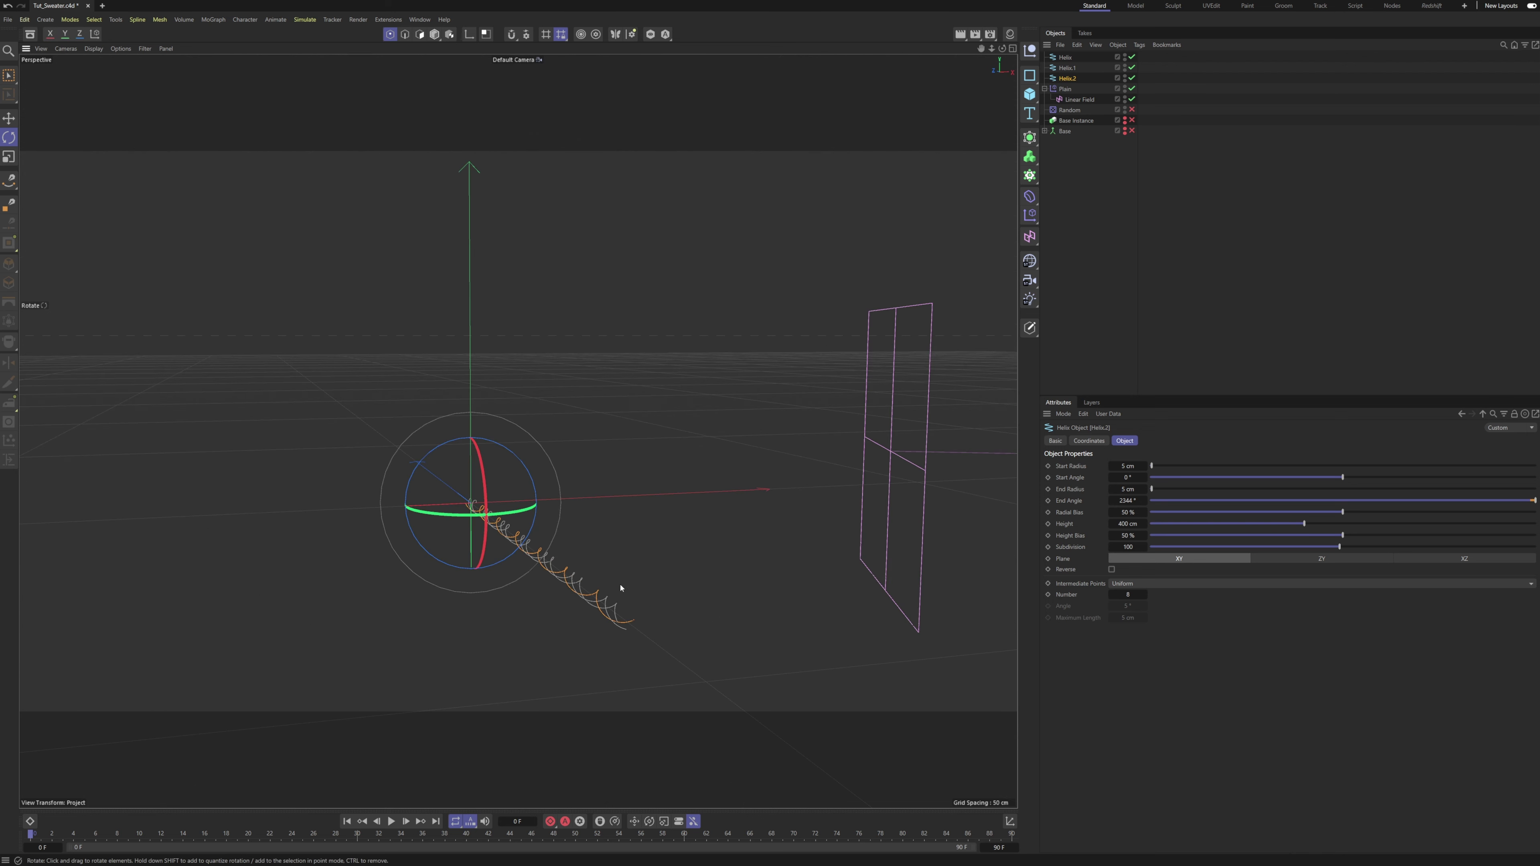
left_click_drag(621, 588, 646, 644, "alt")
left_click_drag(481, 400, 717, 592, "alt")
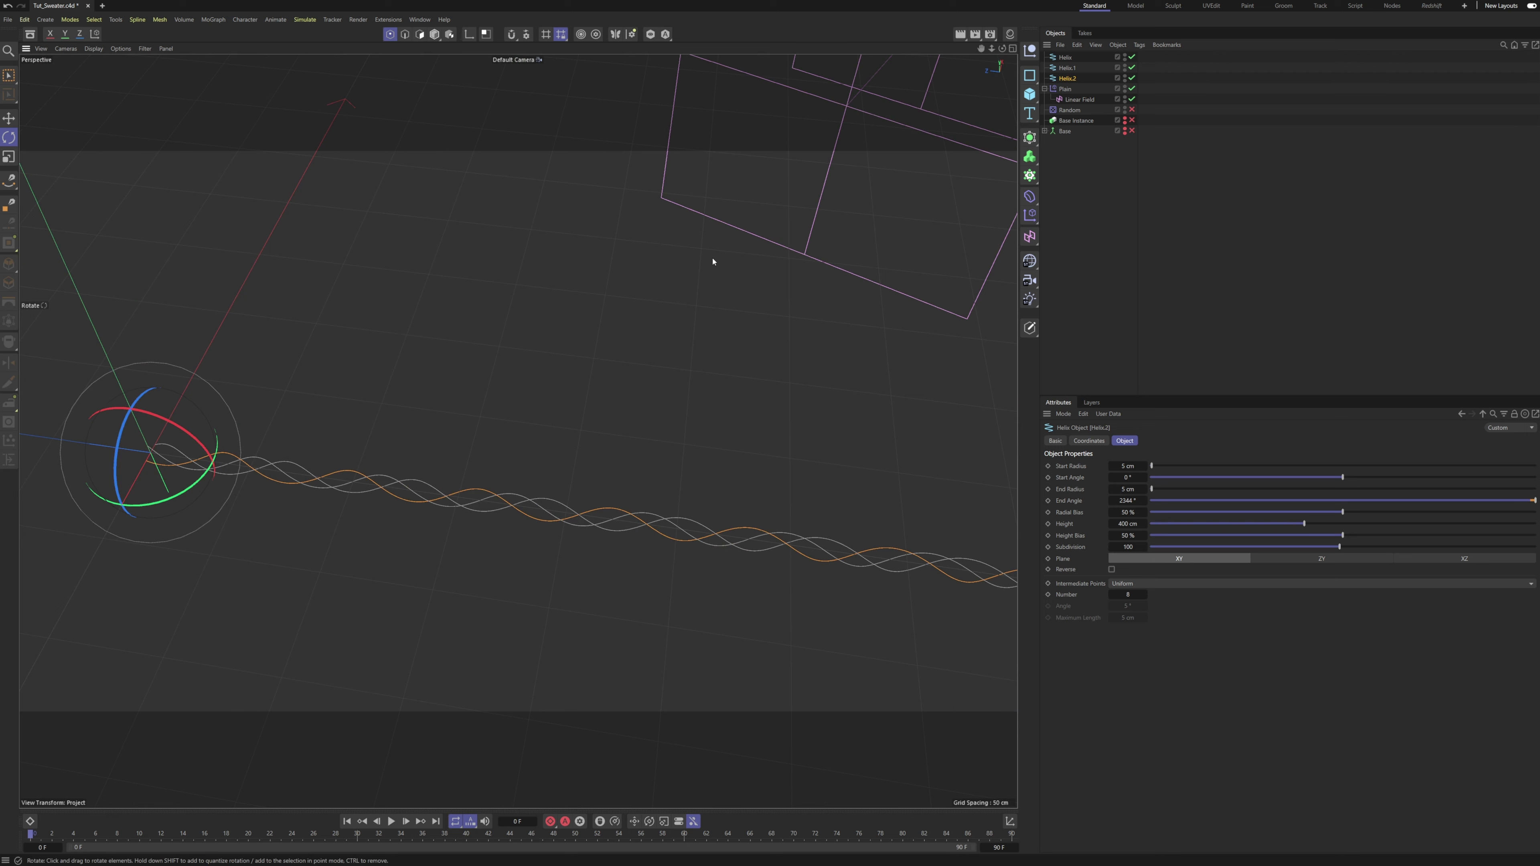
Duplicate Helix.2 and rotate the copy around the length axis as a fourth strand filling the remaining gap.
left_click_drag(1071, 79, 1070, 89, "ctrl")
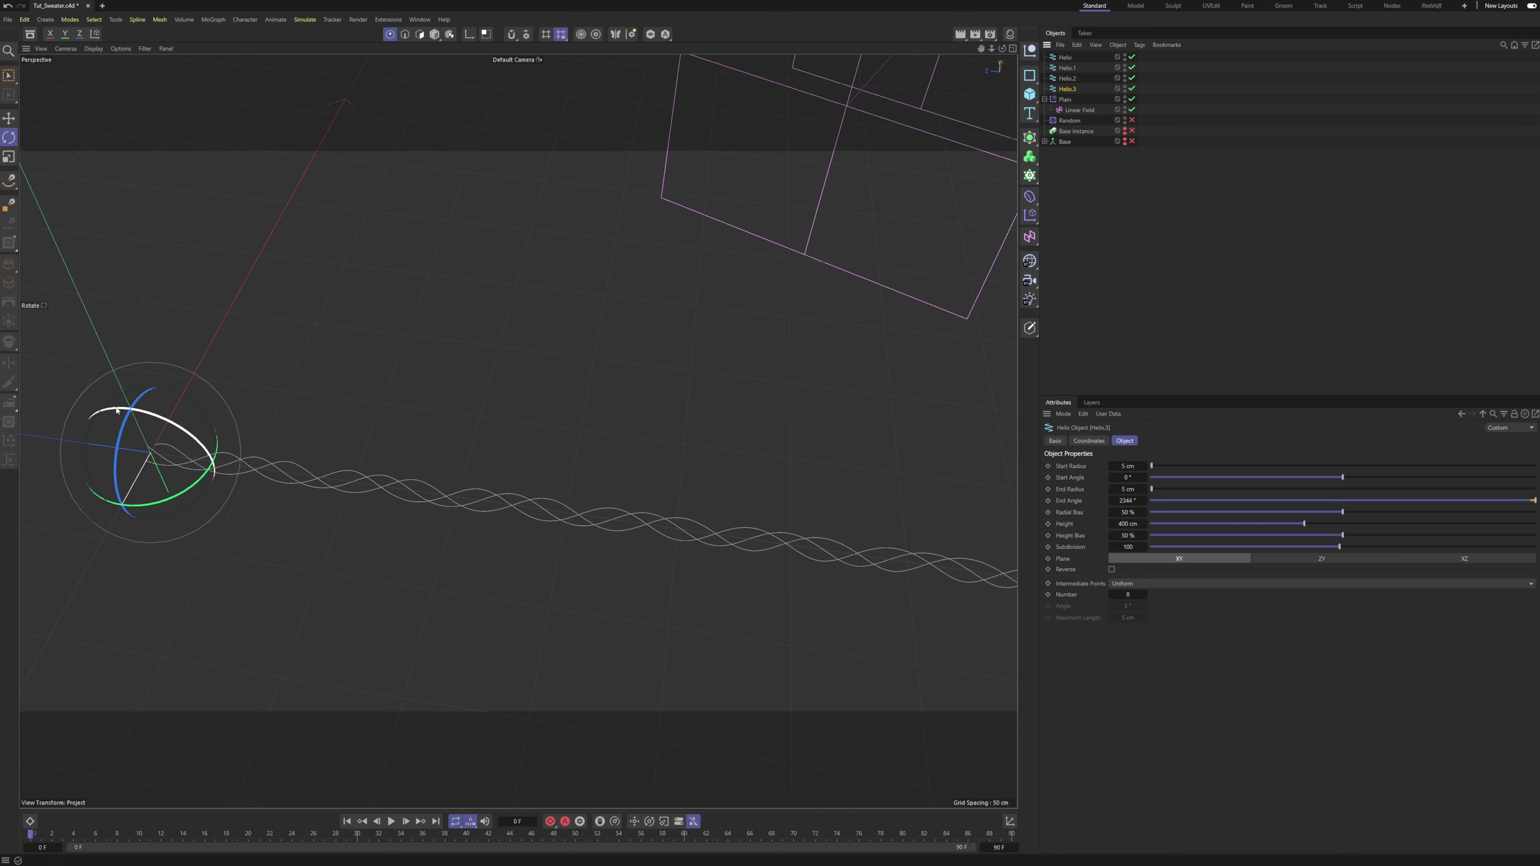
left_click_drag(123, 429, 131, 533)
left_click(643, 637)
left_click_drag(643, 637, 689, 673, "alt")
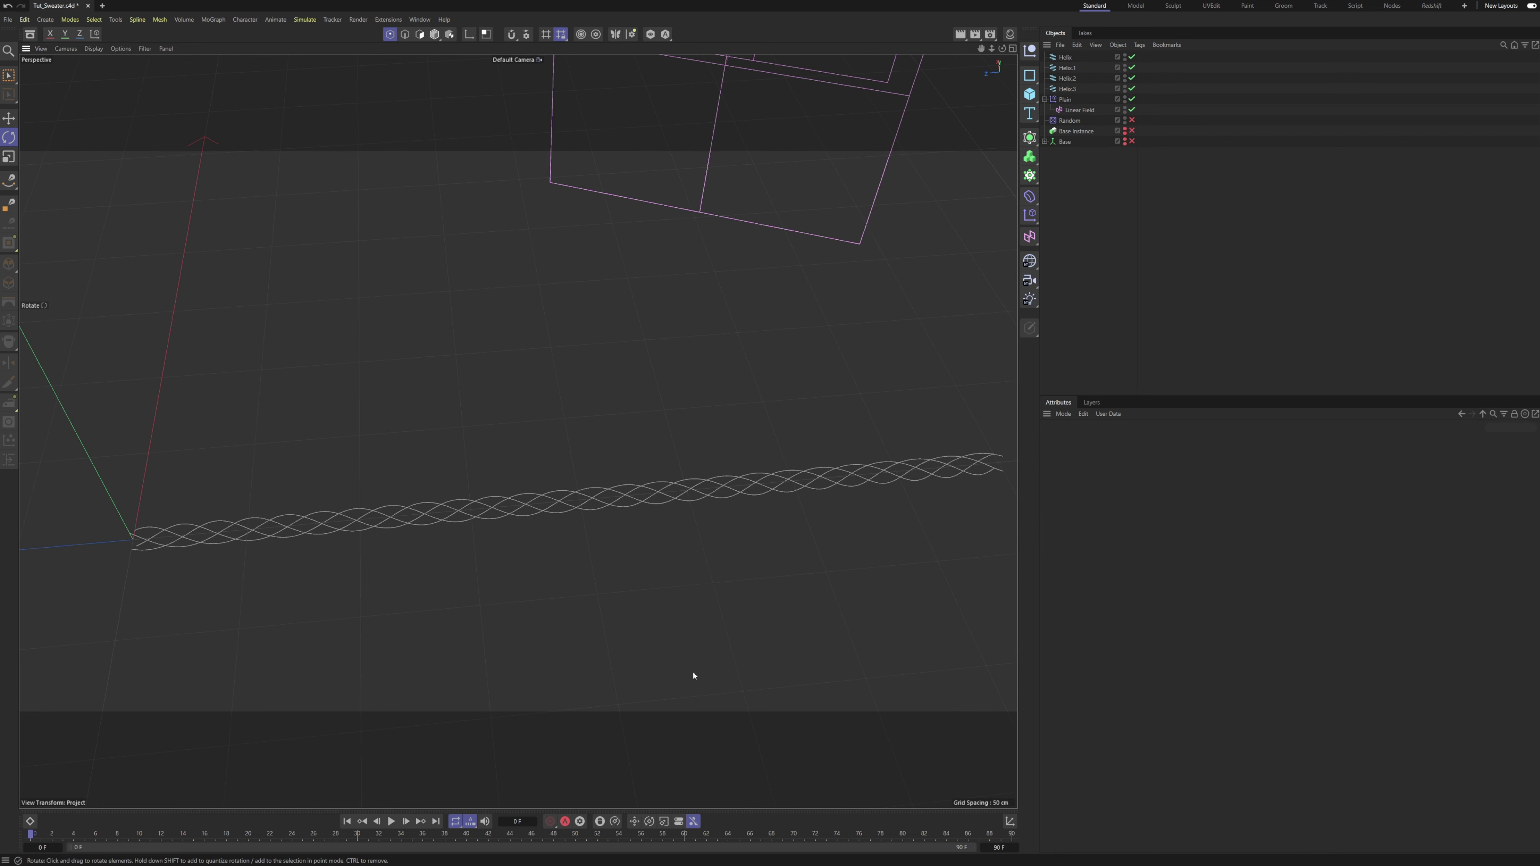
left_click_drag(453, 516, 479, 442, "alt")
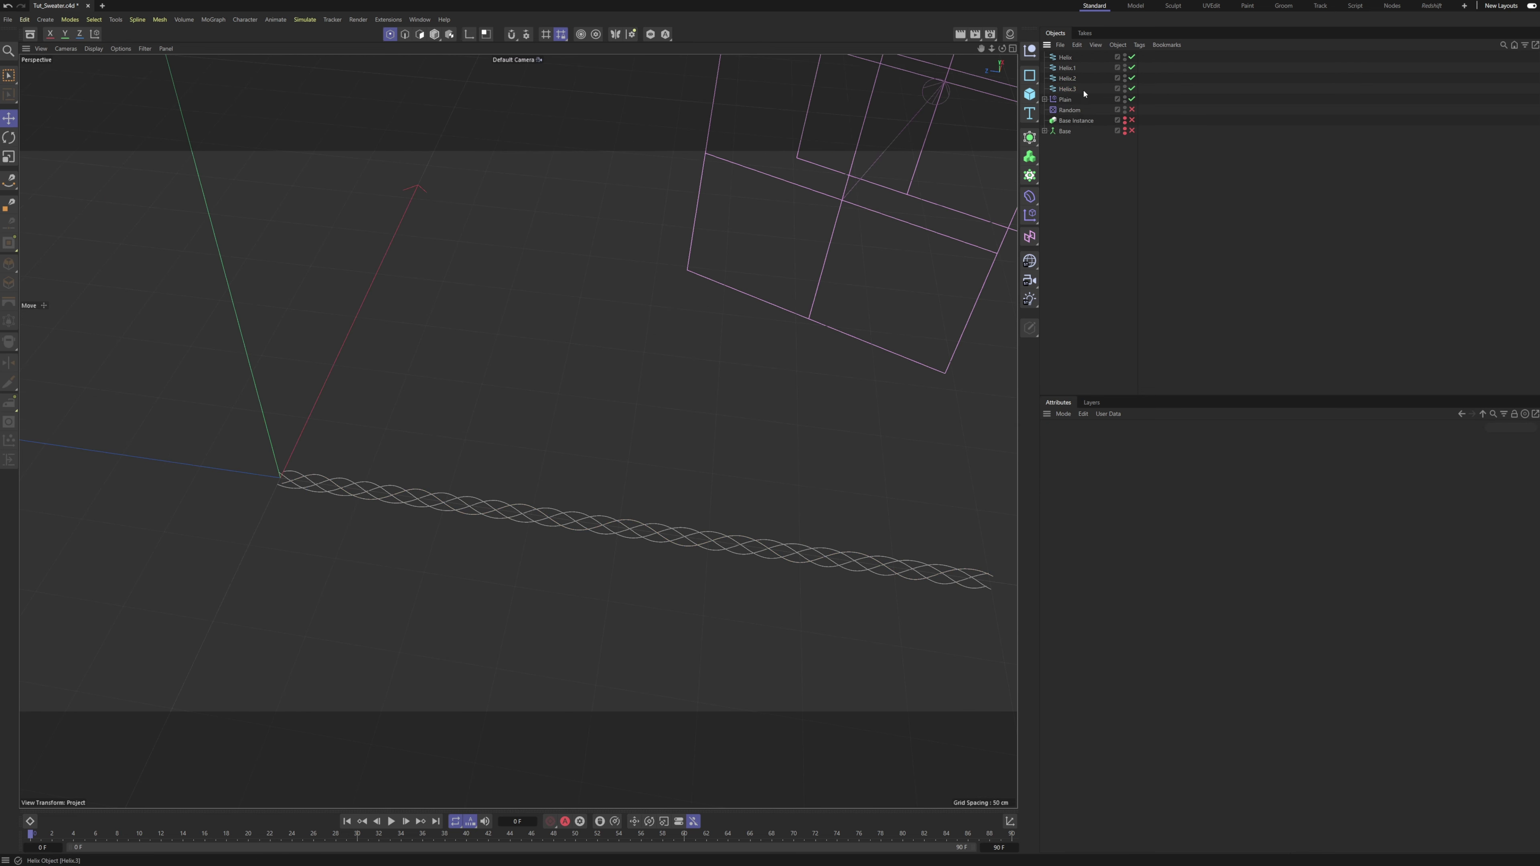
Merge all four Helix splines into a single spline with Connect Objects + Delete.
left_click(1081, 90)
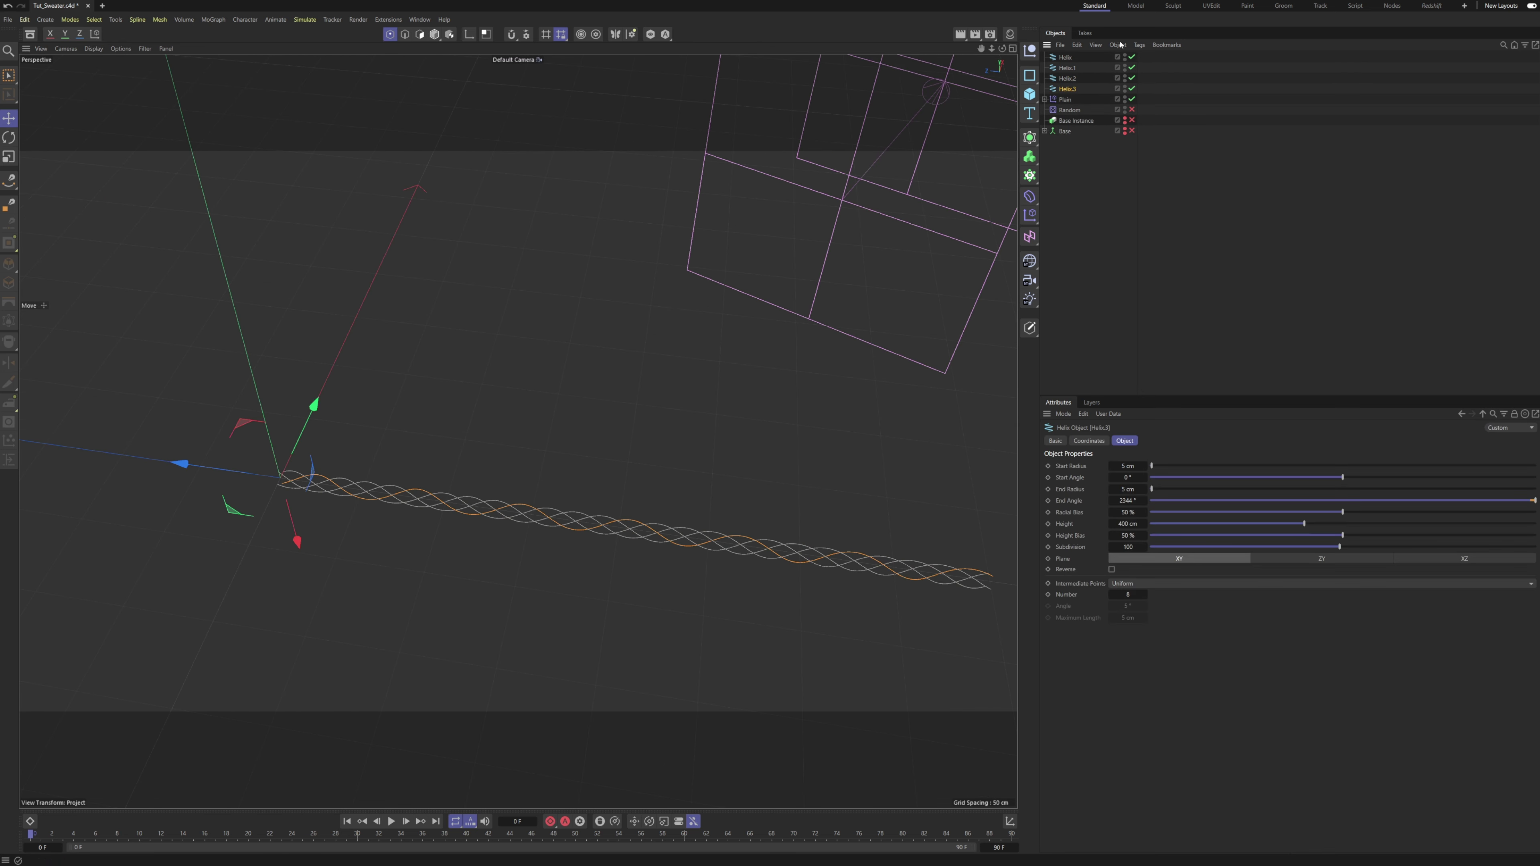
left_click(1065, 59, "shift")
right_click(1068, 74)
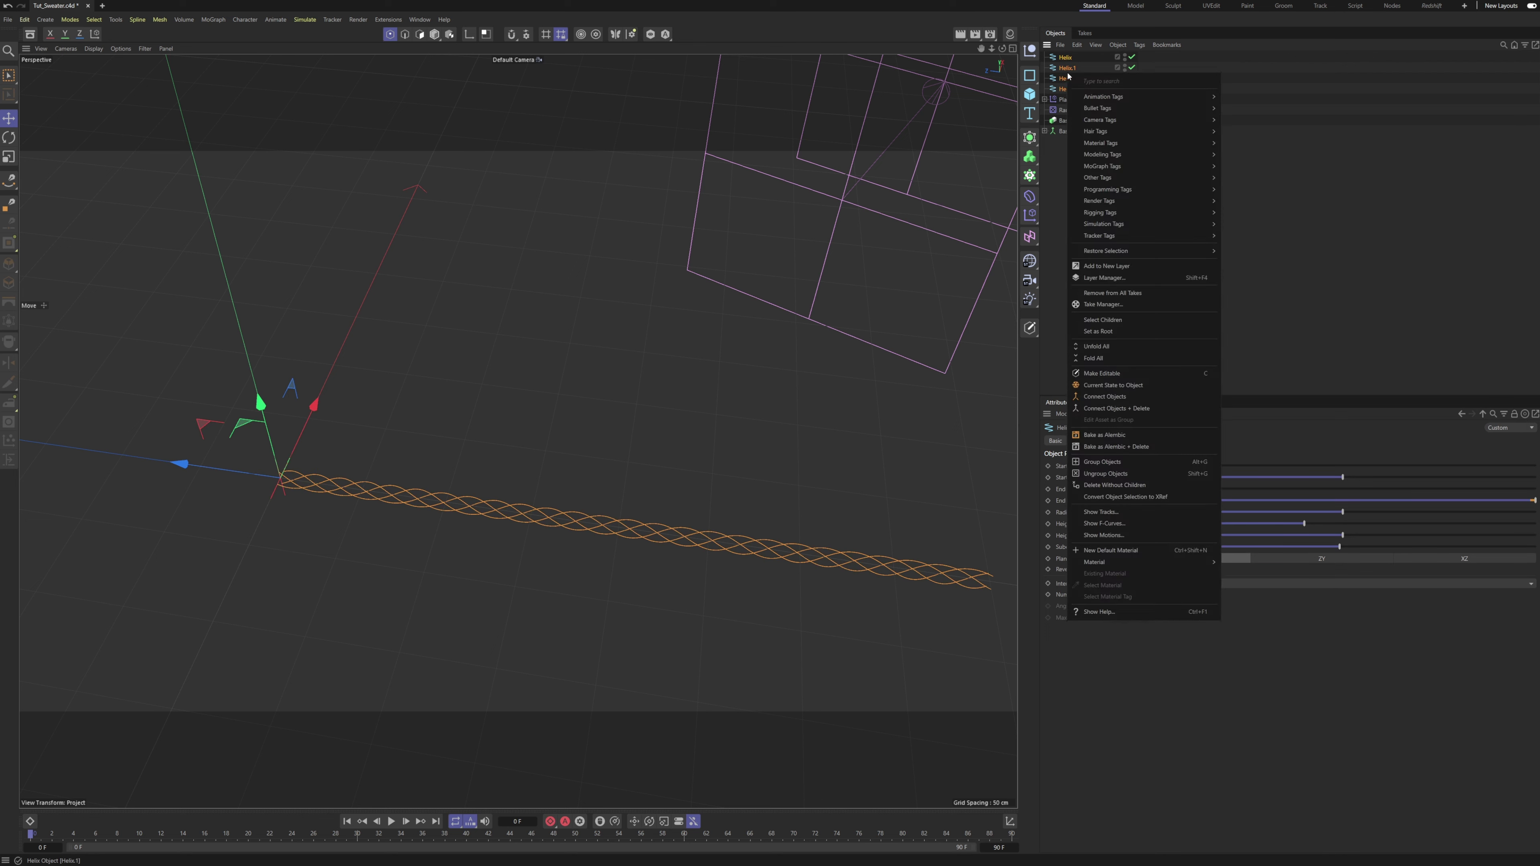
left_click(1059, 68)
right_click(1058, 67)
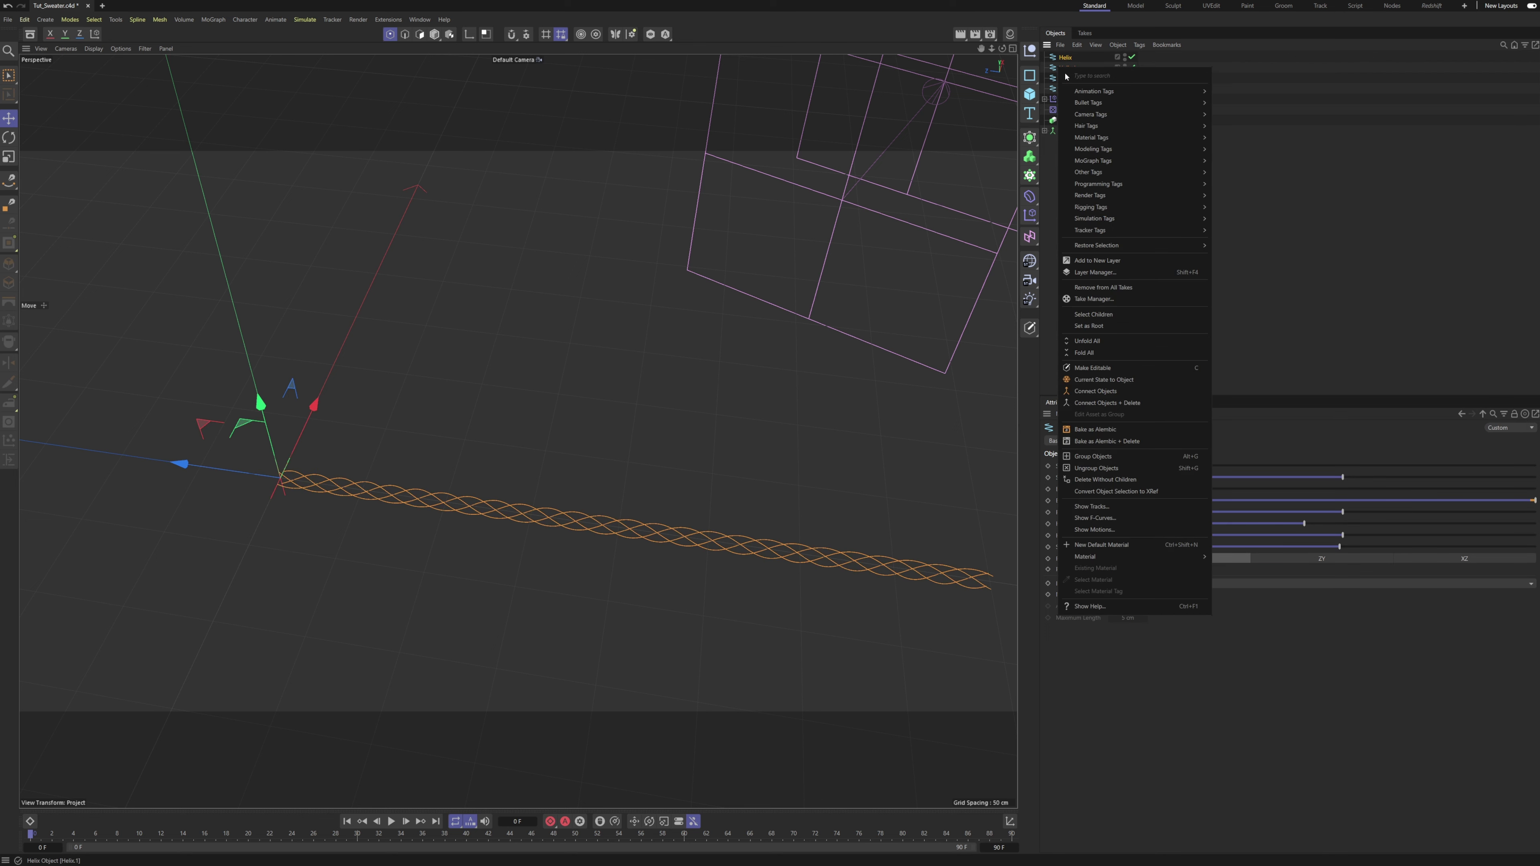
left_click(1125, 403)
Add a Displacer deformer as a child of the merged Helix spline and assign it a Noise shader.
left_click_drag(626, 519, 695, 516, "alt")
right_click_drag(608, 536, 690, 543, "alt")
scroll(745, 508, "down", 5)
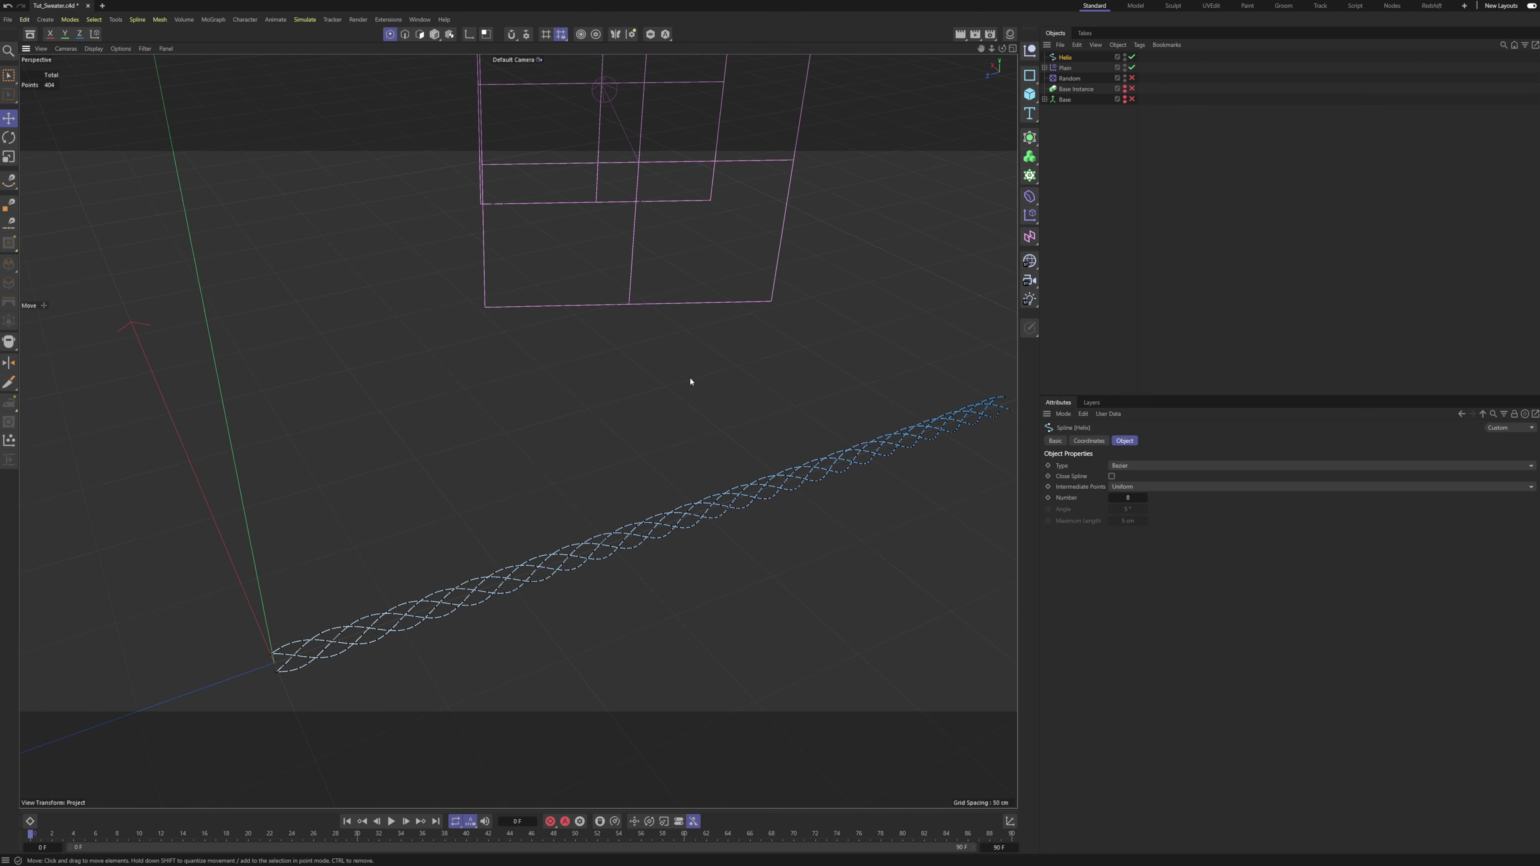
left_click(1028, 198)
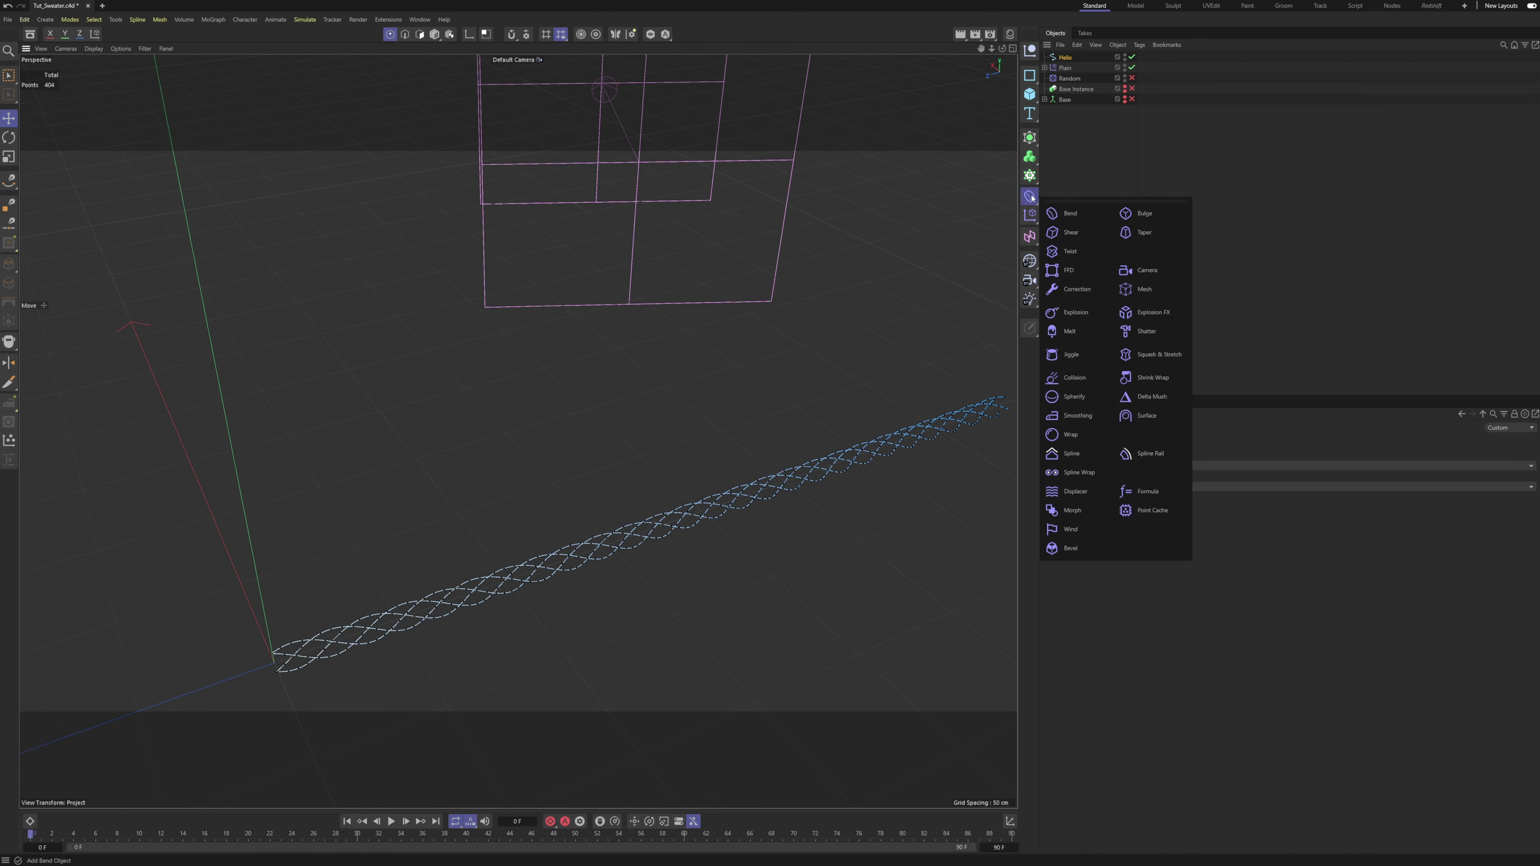
left_click(1076, 491)
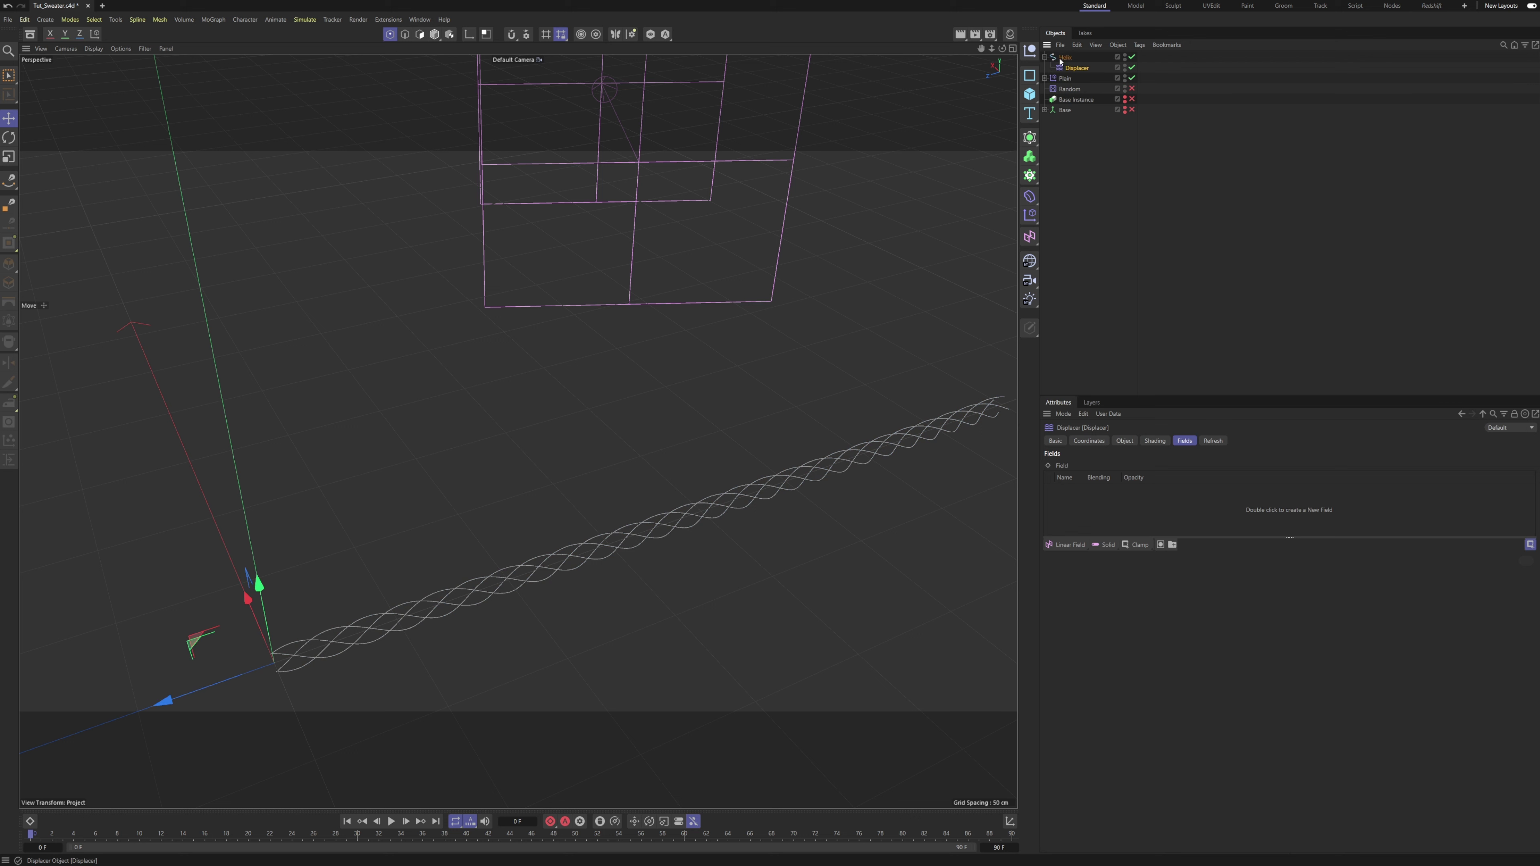
left_click(1155, 441)
left_click(1068, 476)
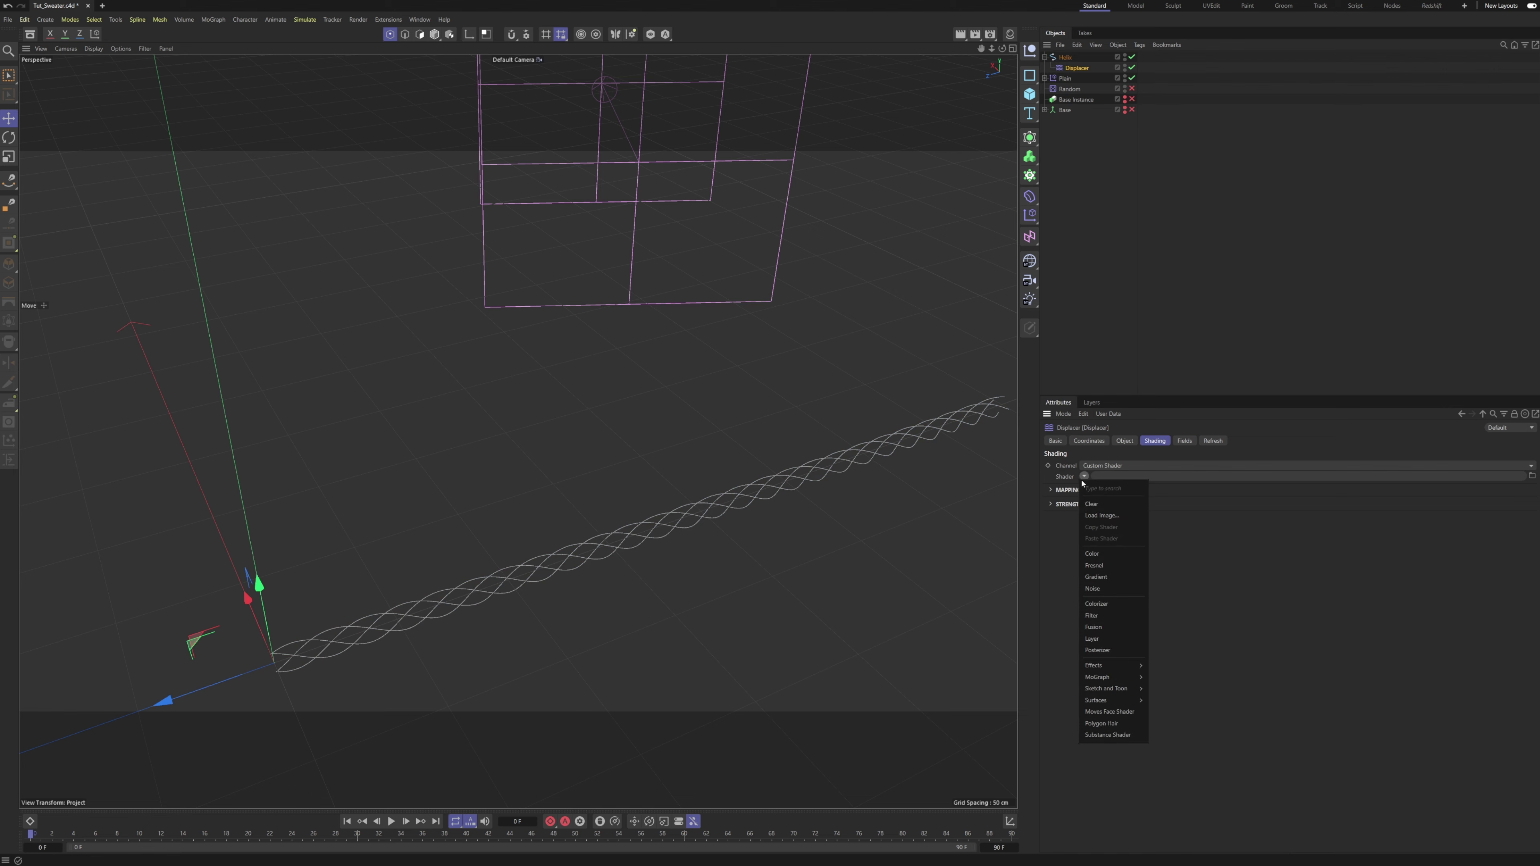
left_click(1105, 590)
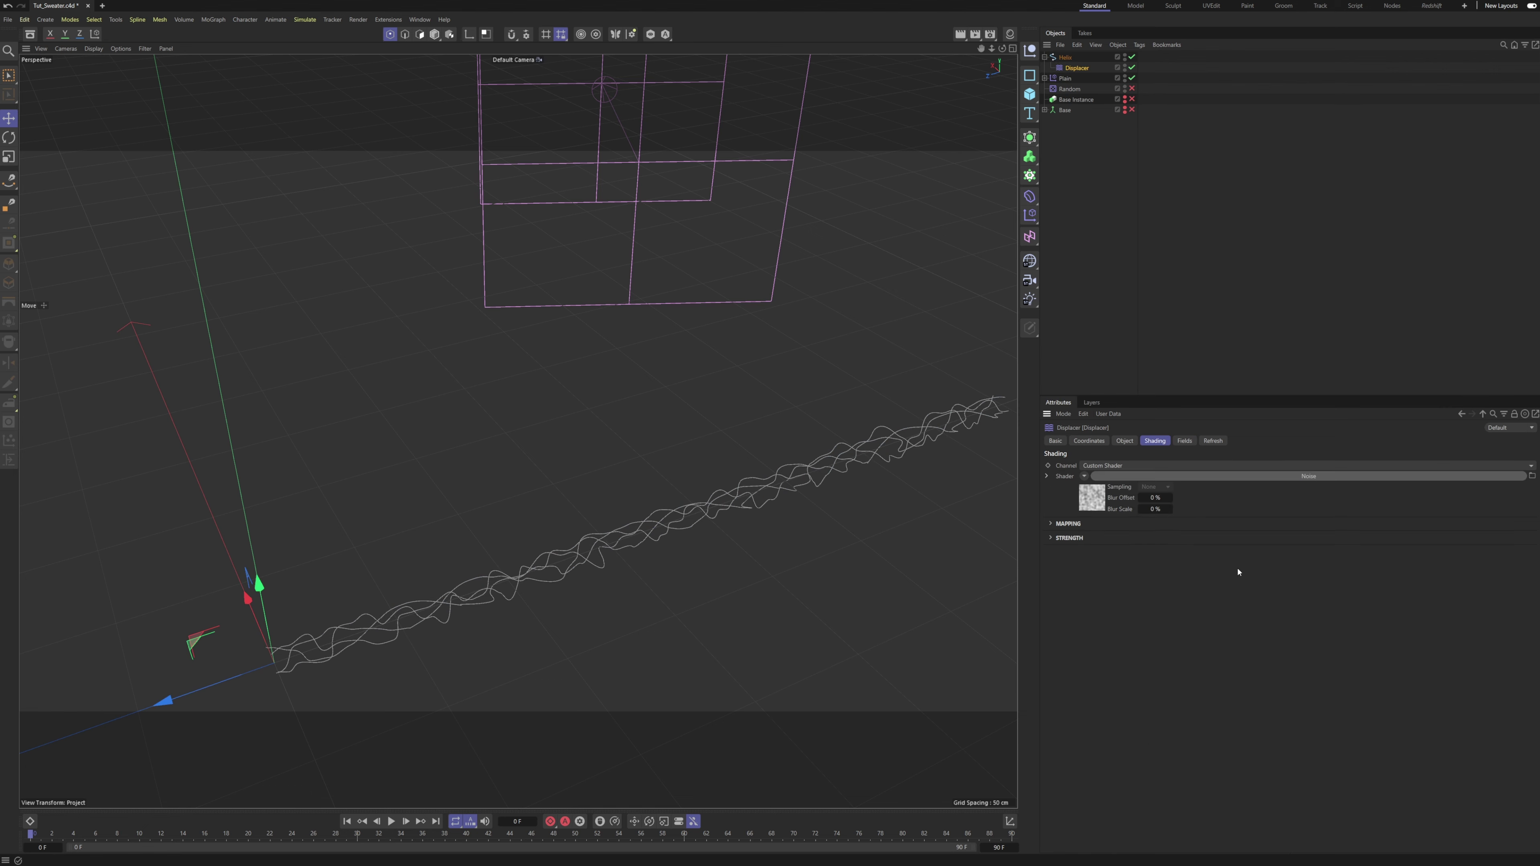
Open the Displacer's Noise shader settings and raise its global scale to 186 %.
left_click_drag(640, 505, 718, 446, "alt")
middle_click_drag(718, 446, 764, 341, "alt")
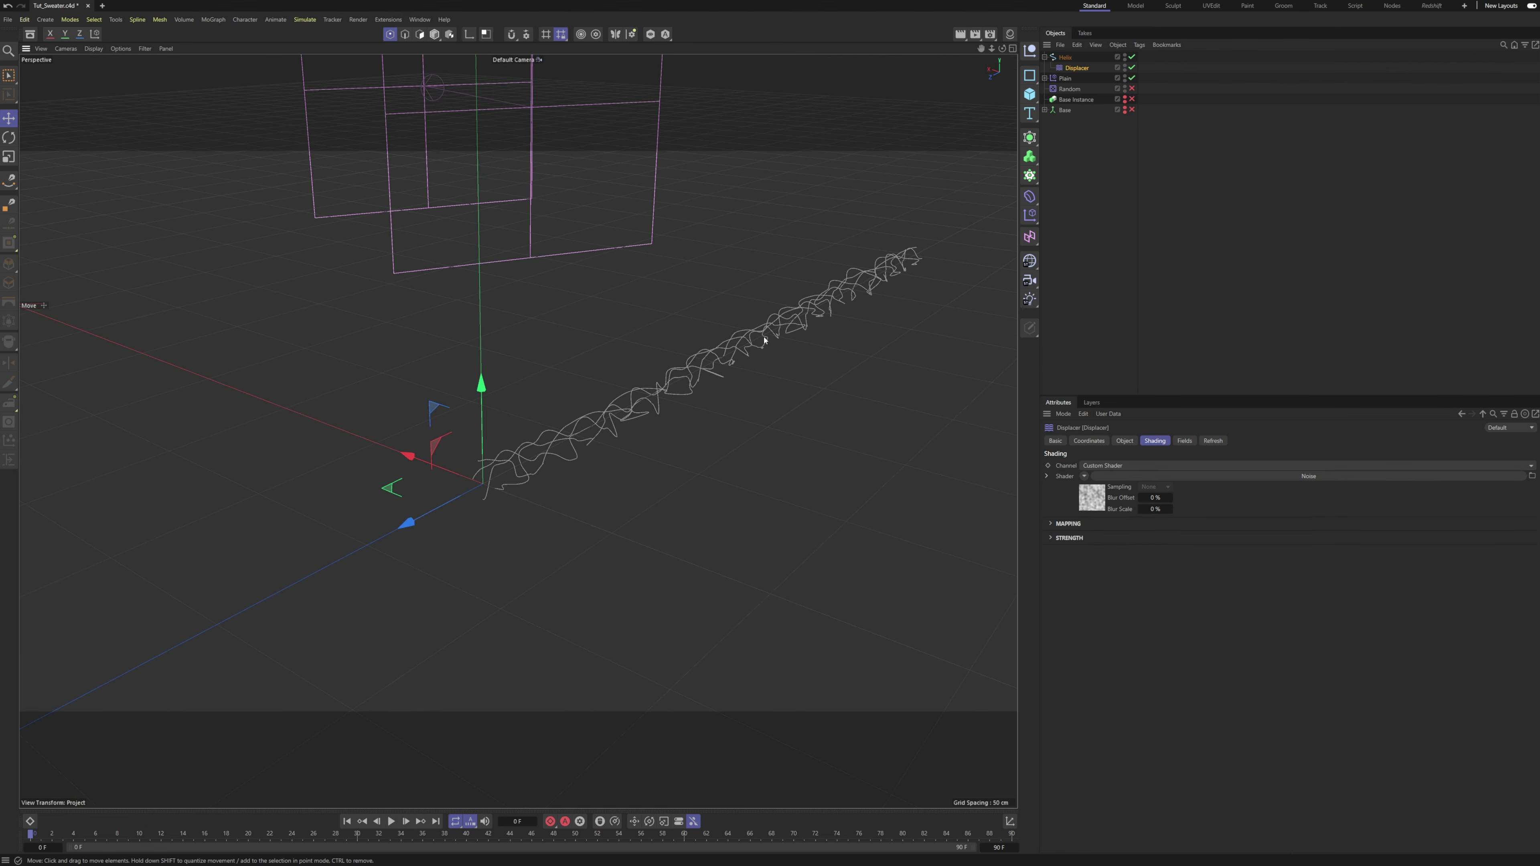
left_click_drag(764, 341, 837, 364, "alt")
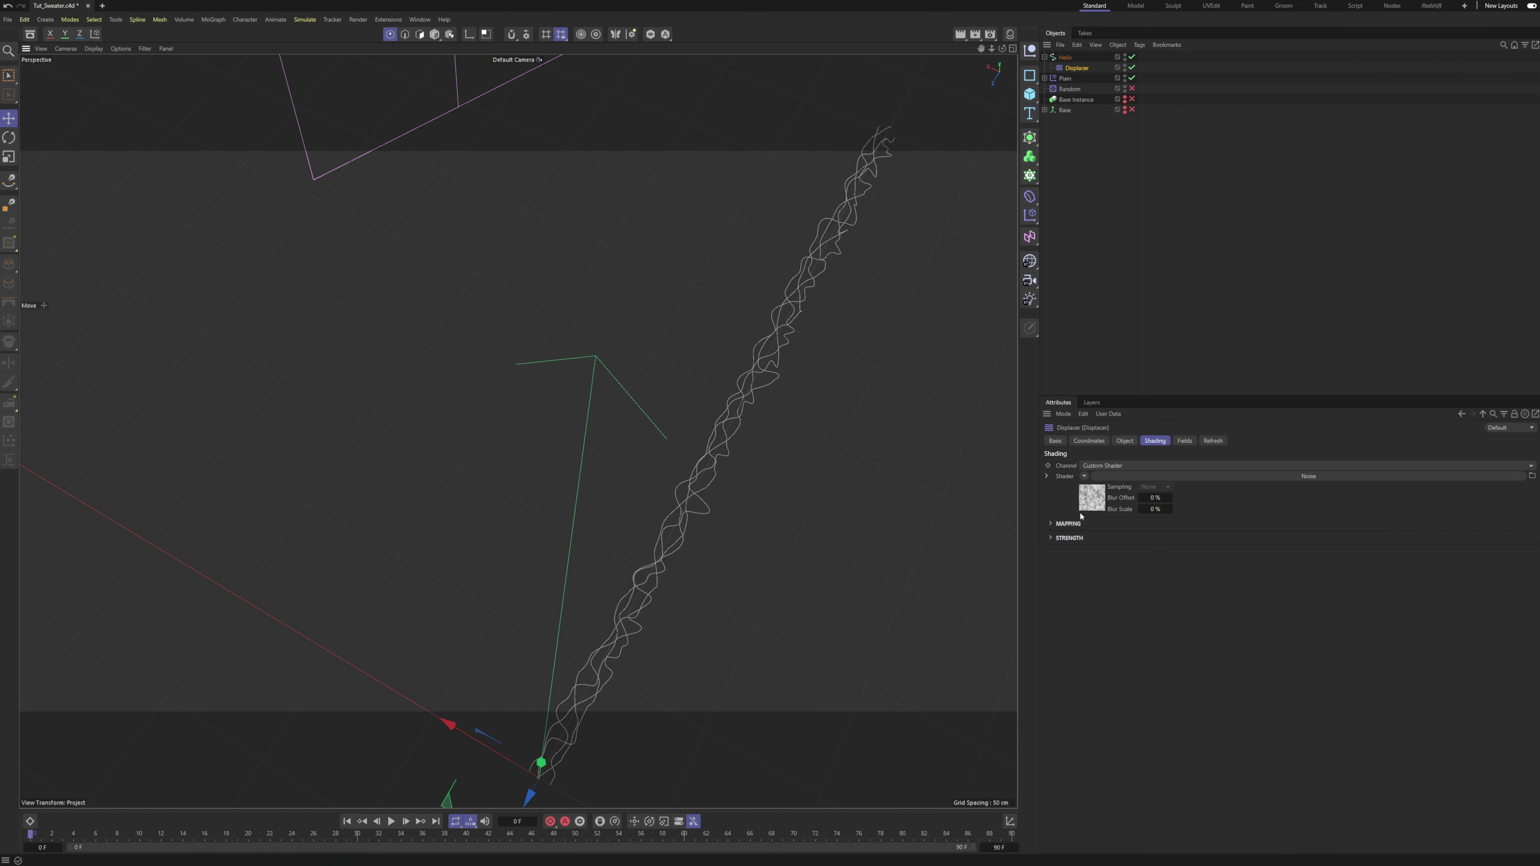
left_click(1124, 443)
left_click(1152, 441)
left_click(1095, 499)
key("BackSpace")
left_click(1093, 502)
left_click_drag(1123, 599, 1168, 598)
left_click_drag(647, 395, 629, 332, "alt")
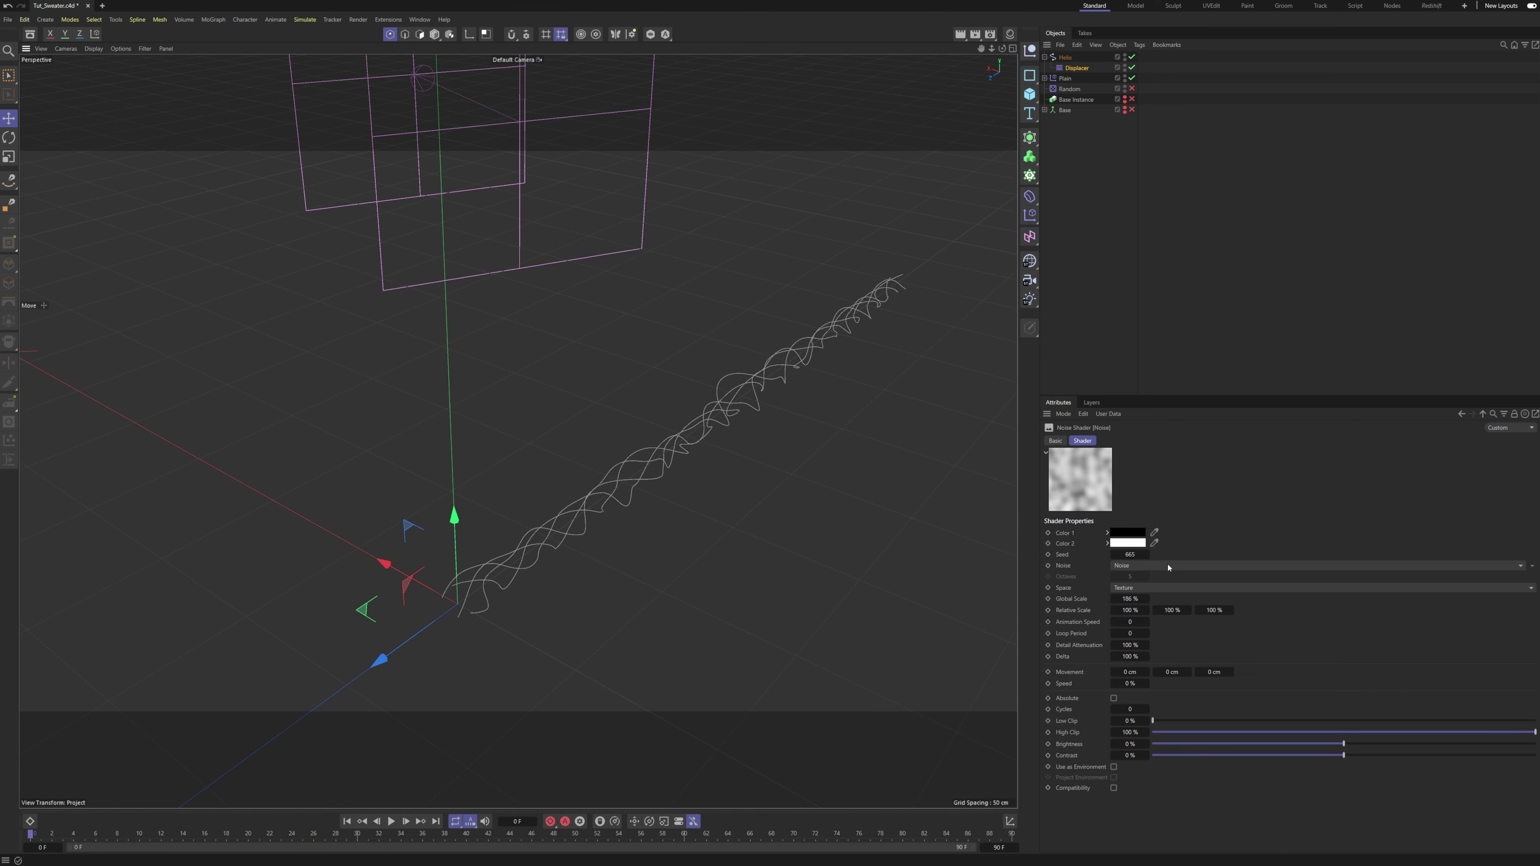
Step the Noise shader's seed up to 671 to vary the displacement of the yarn strands.
left_click(1148, 556)
left_click(1149, 556)
left_click(1149, 556)
left_click(1149, 556)
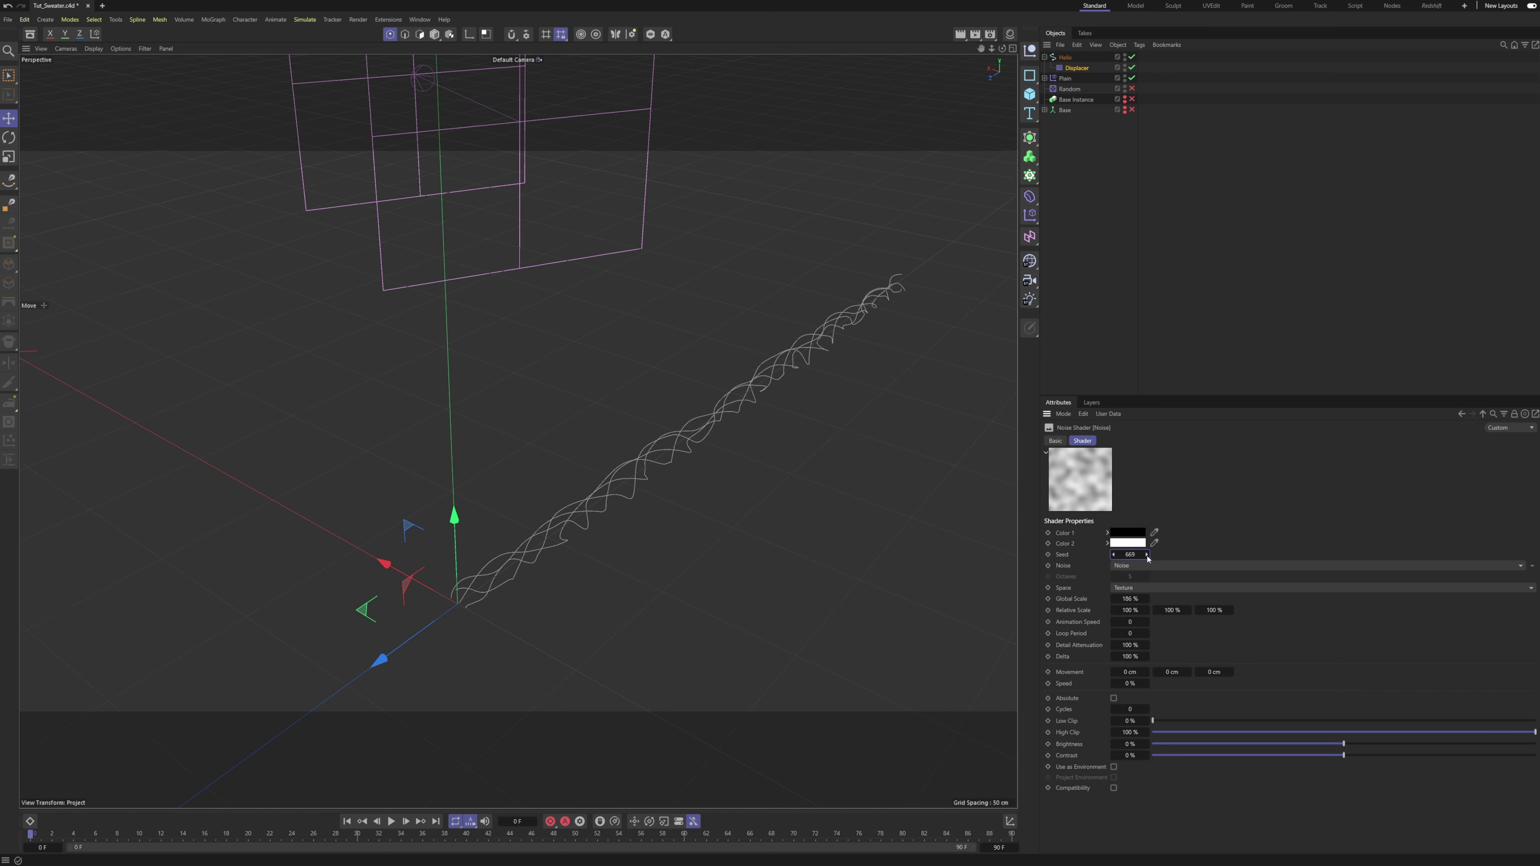
left_click(1149, 556)
left_click(1147, 555)
left_click_drag(743, 405, 792, 413, "alt")
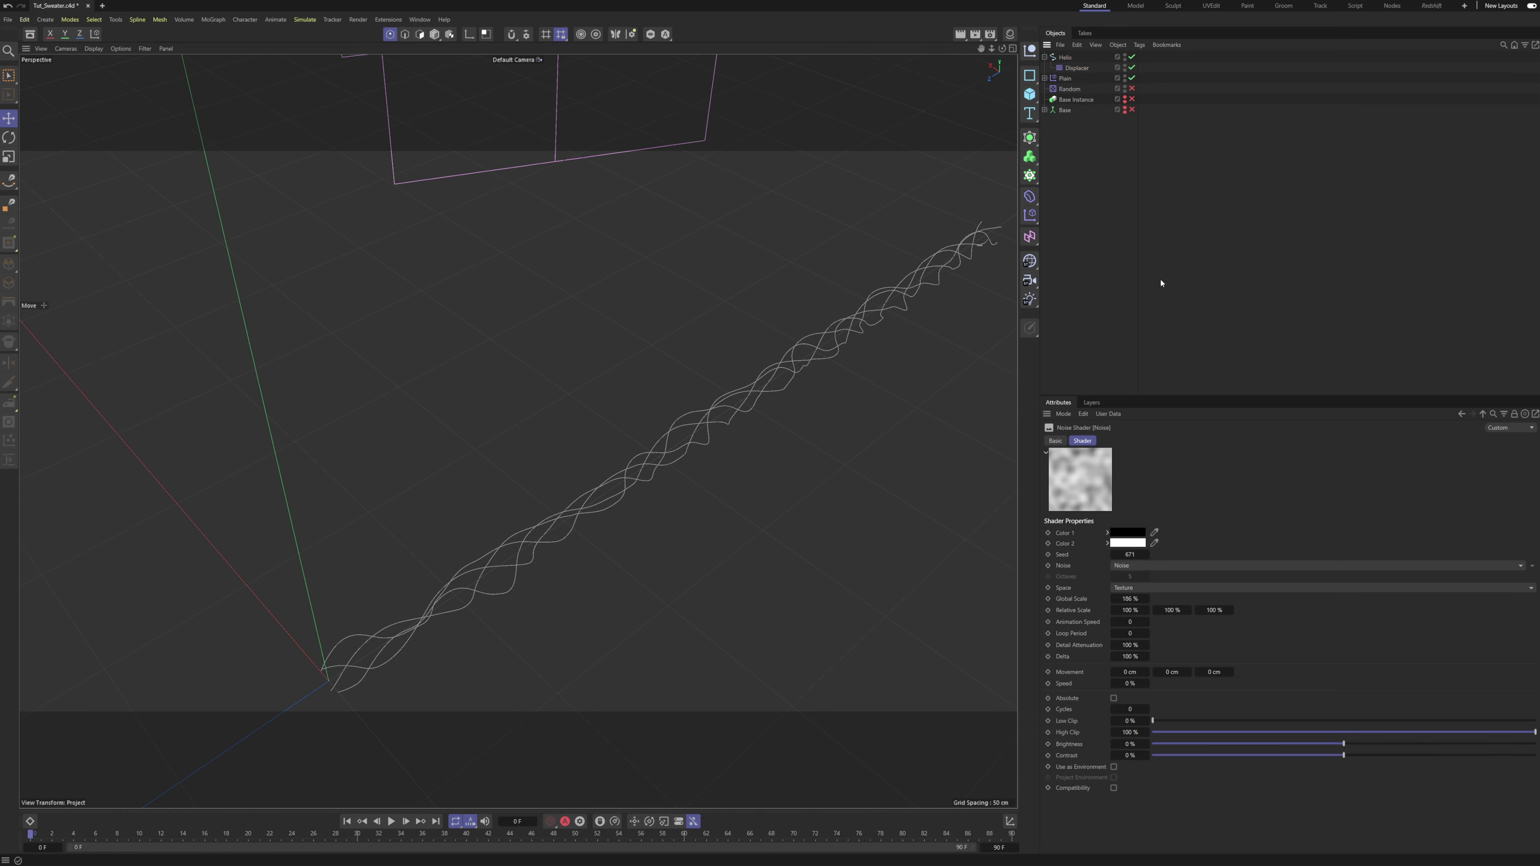
Add a Twist deformer as a child of the Helix spline and fit it to its parent.
double_click(1066, 57)
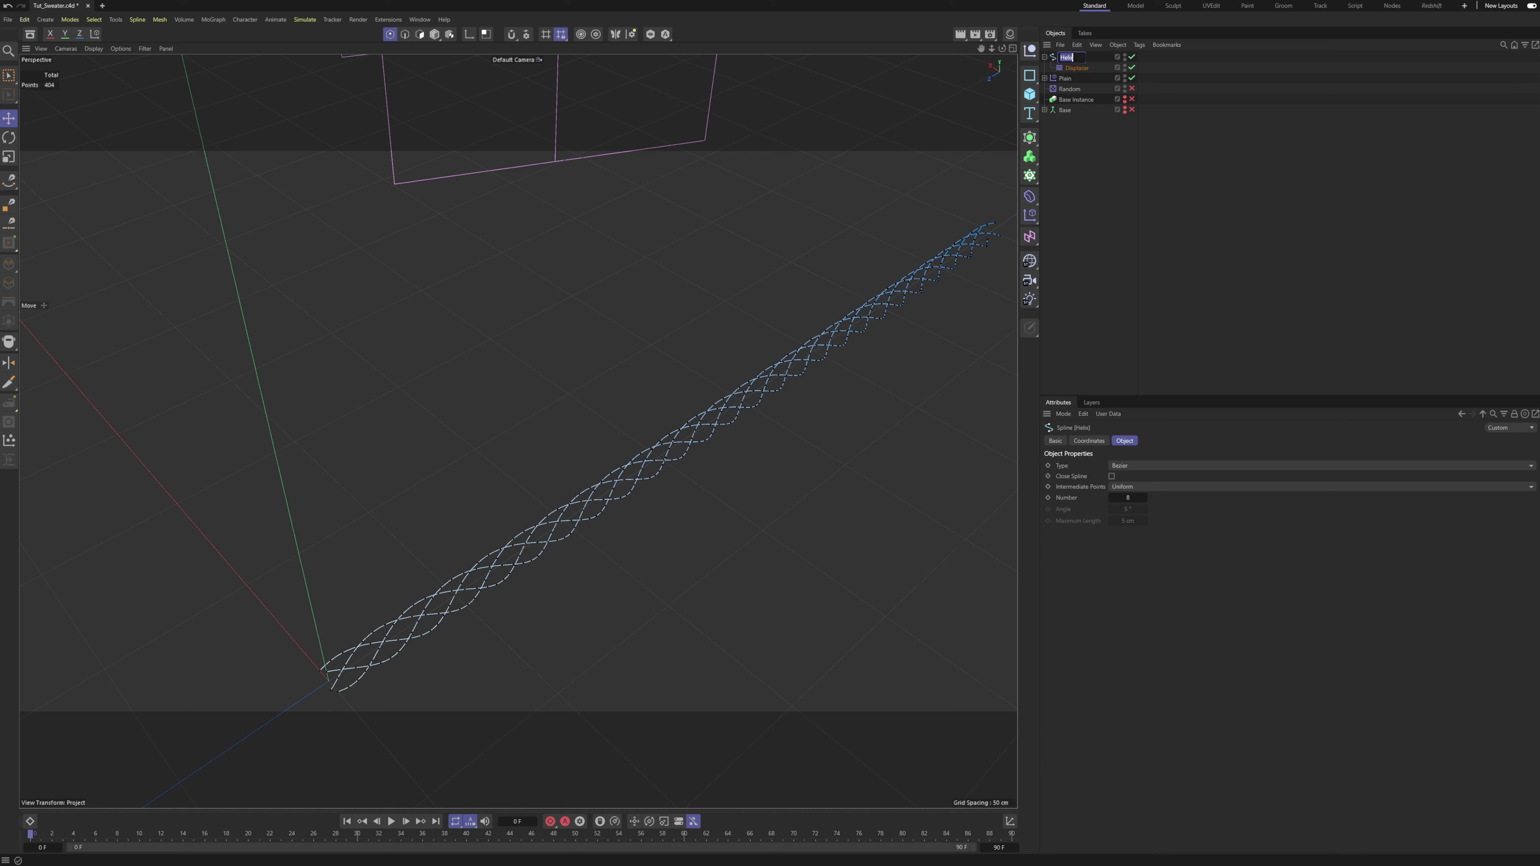
left_click(1148, 56)
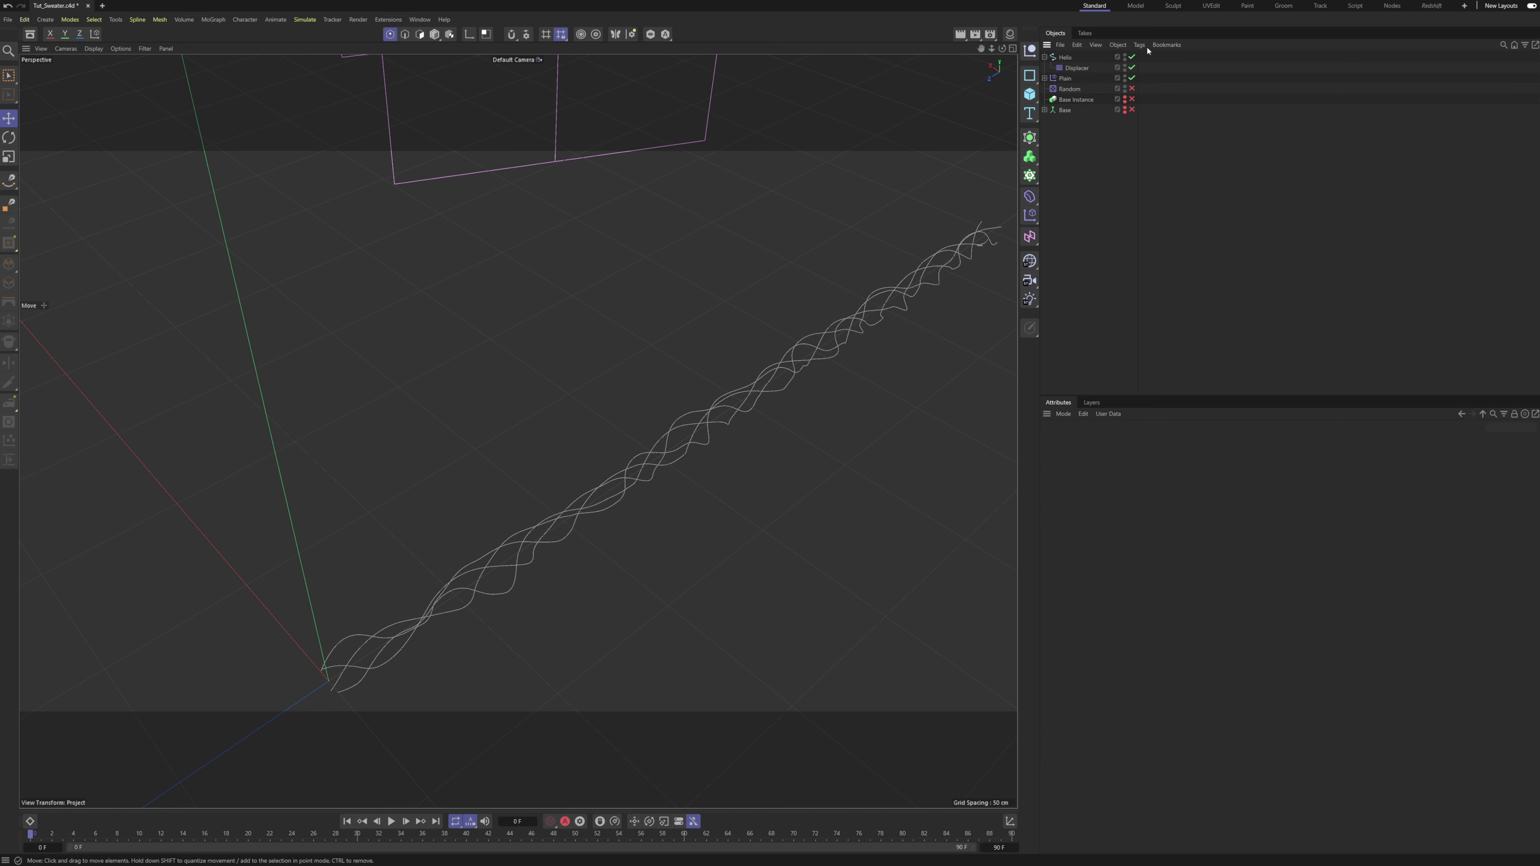
left_click(1033, 200)
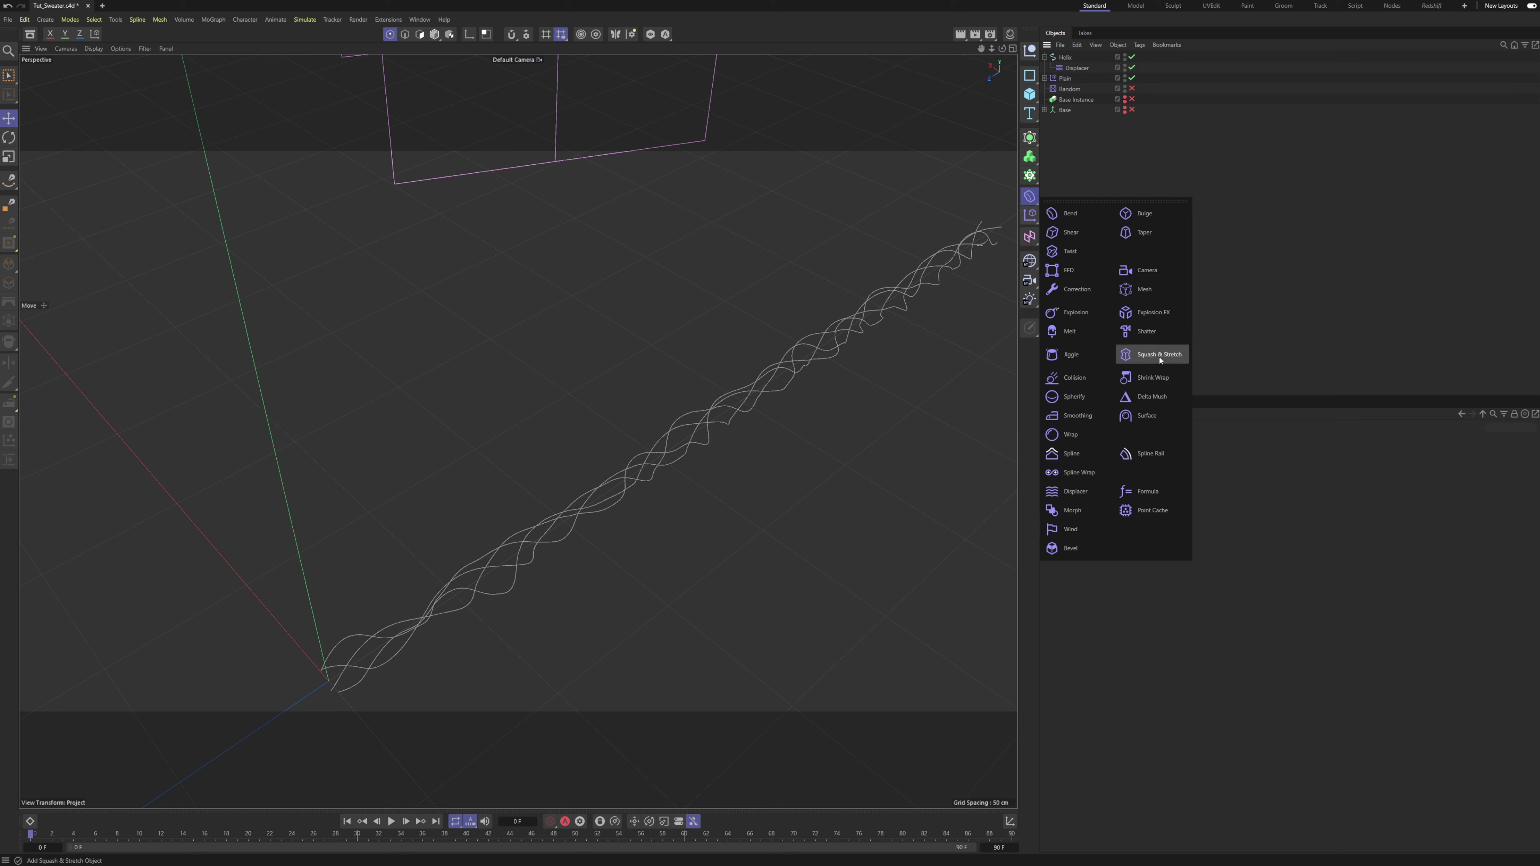
left_click(1070, 251)
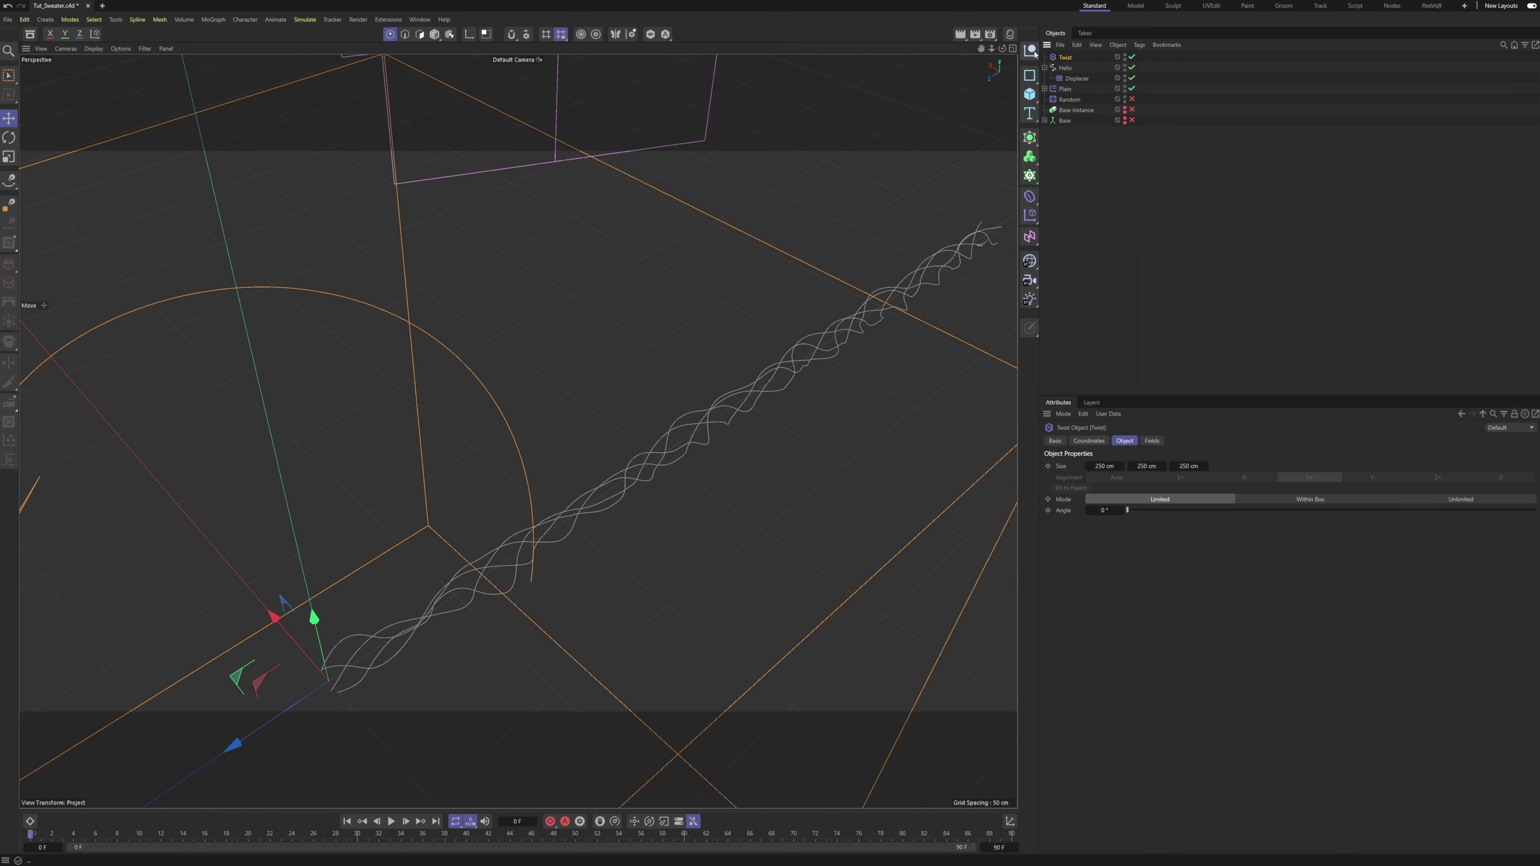
left_click_drag(1067, 74, 1077, 85)
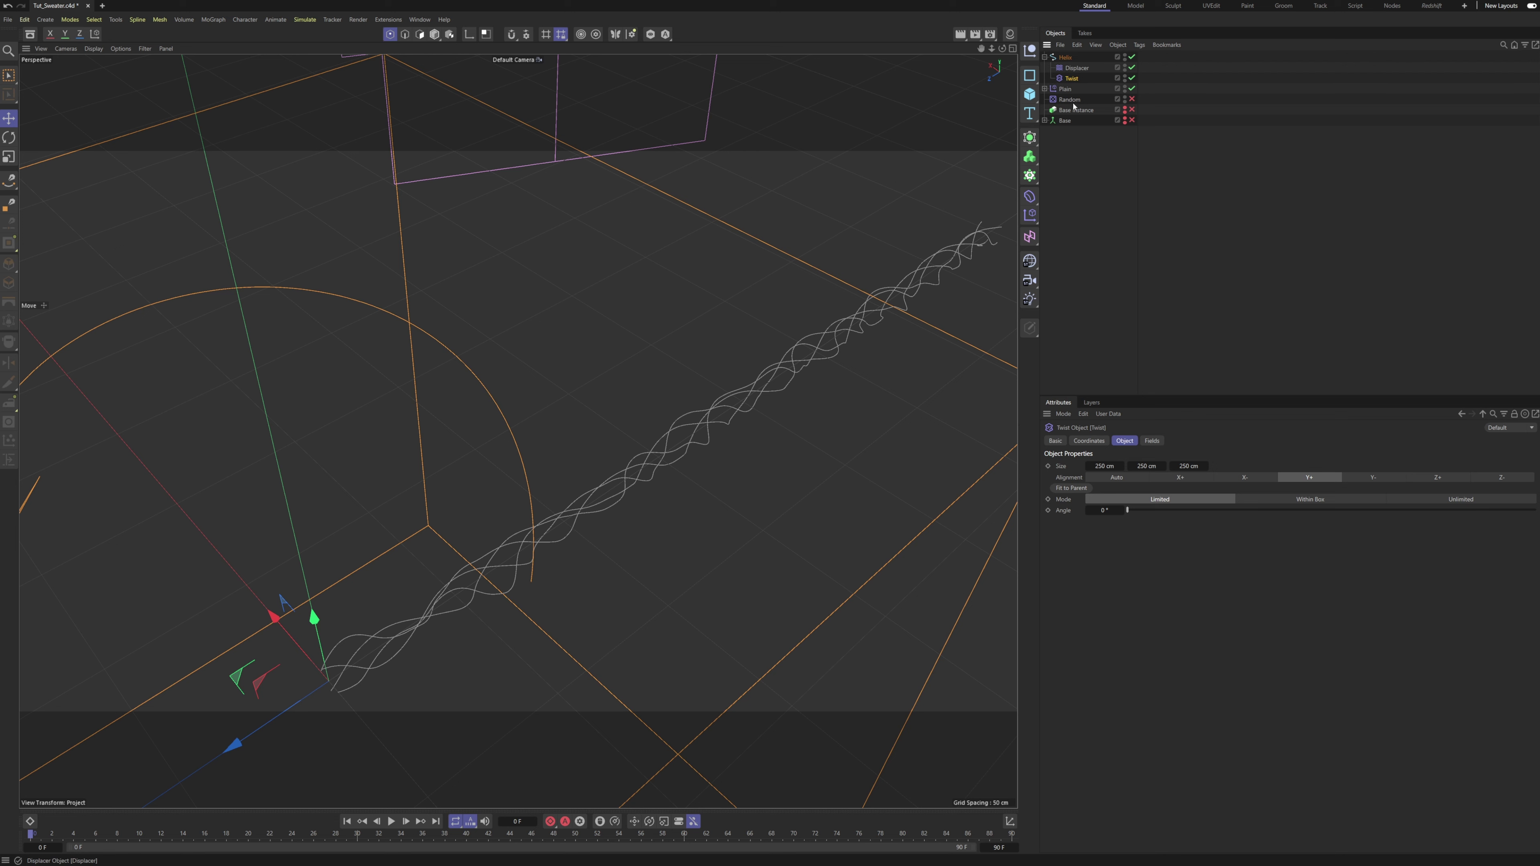
left_click(1071, 488)
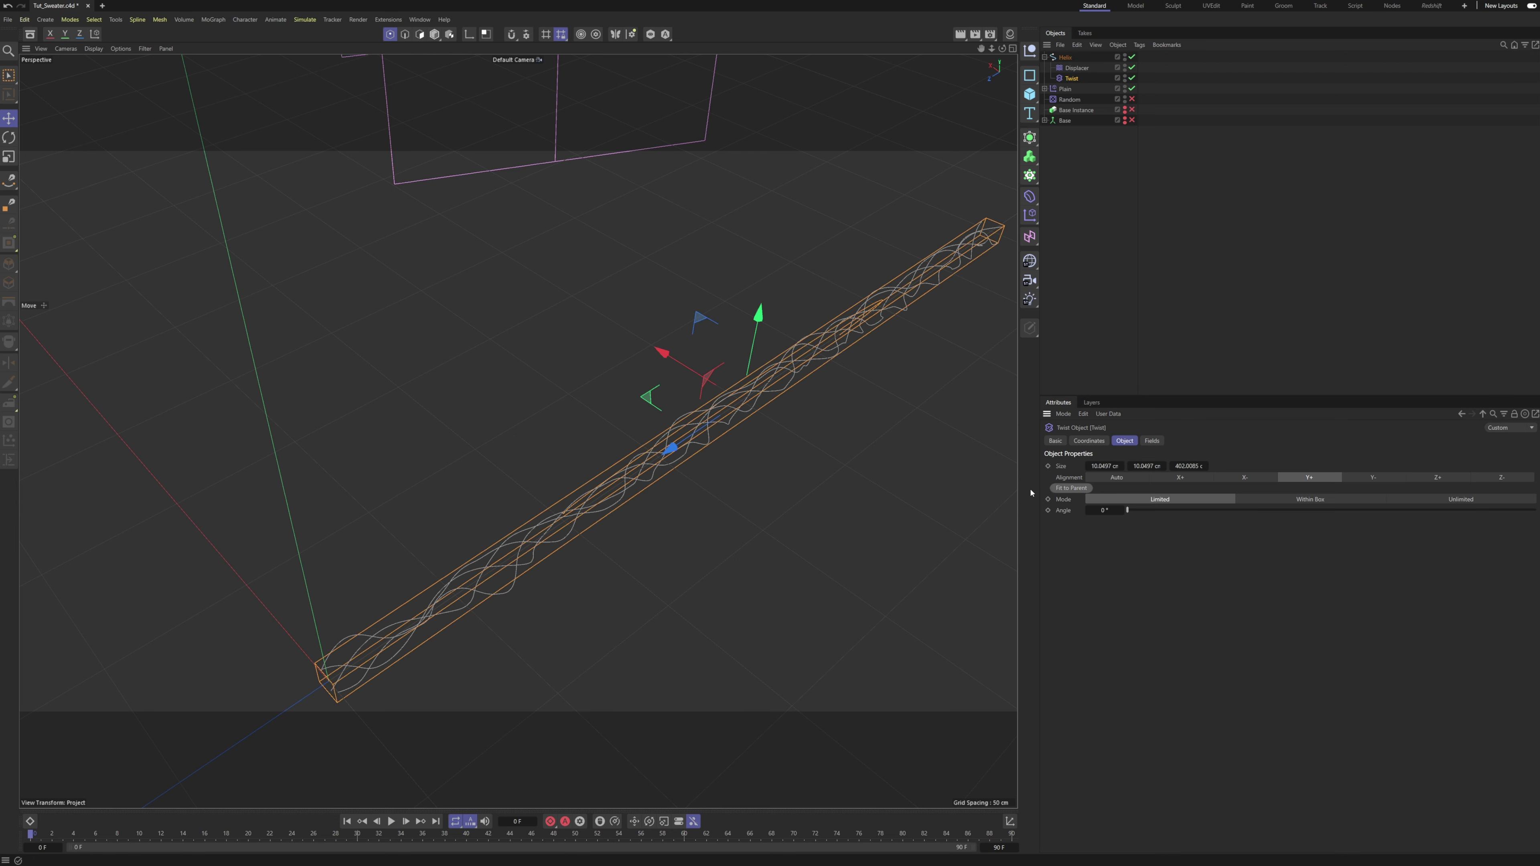
Set the Twist angle to 42°, switch the deformer's alignment to Z+ and refit it to the Helix.
left_click_drag(1136, 515, 1175, 517)
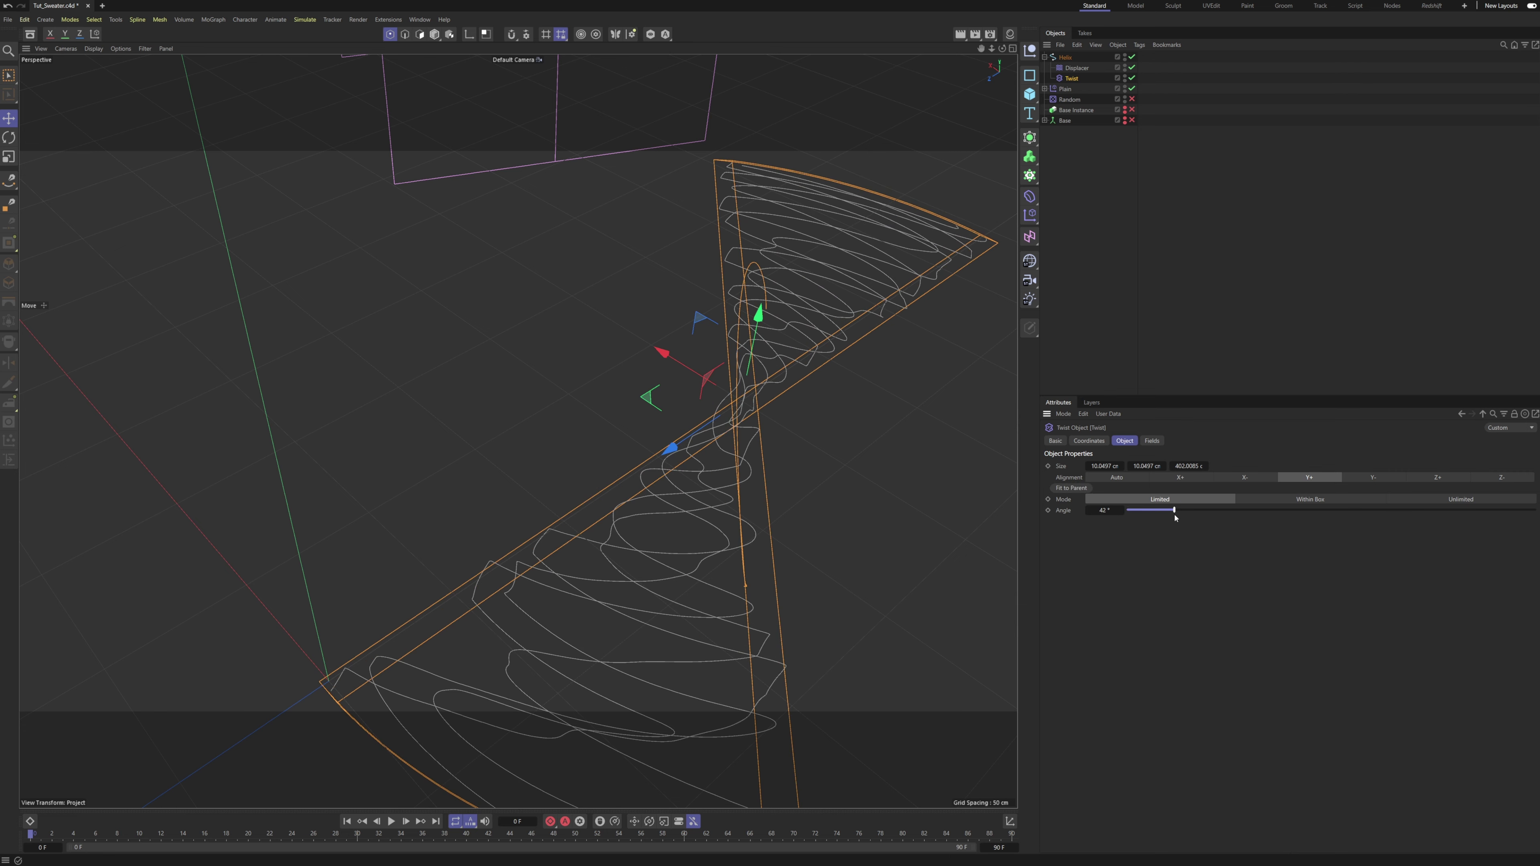
left_click(1446, 480)
left_click(1066, 489)
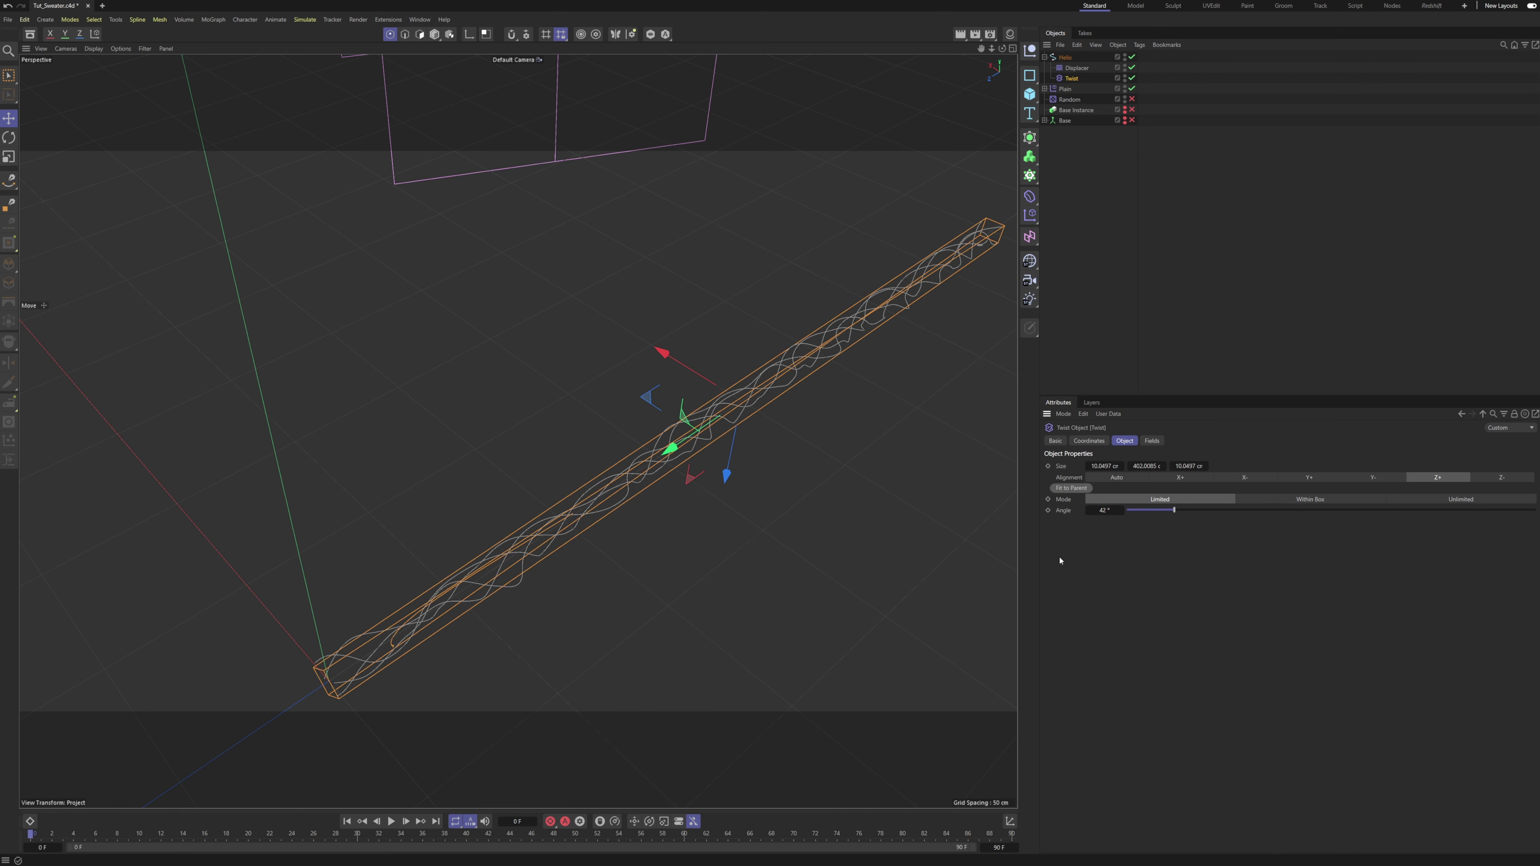
Increase the Twist angle to 1621° and hide the deformer's cage in the viewport.
left_click_drag(727, 464, 719, 419, "alt")
left_click_drag(1199, 517, 1537, 516)
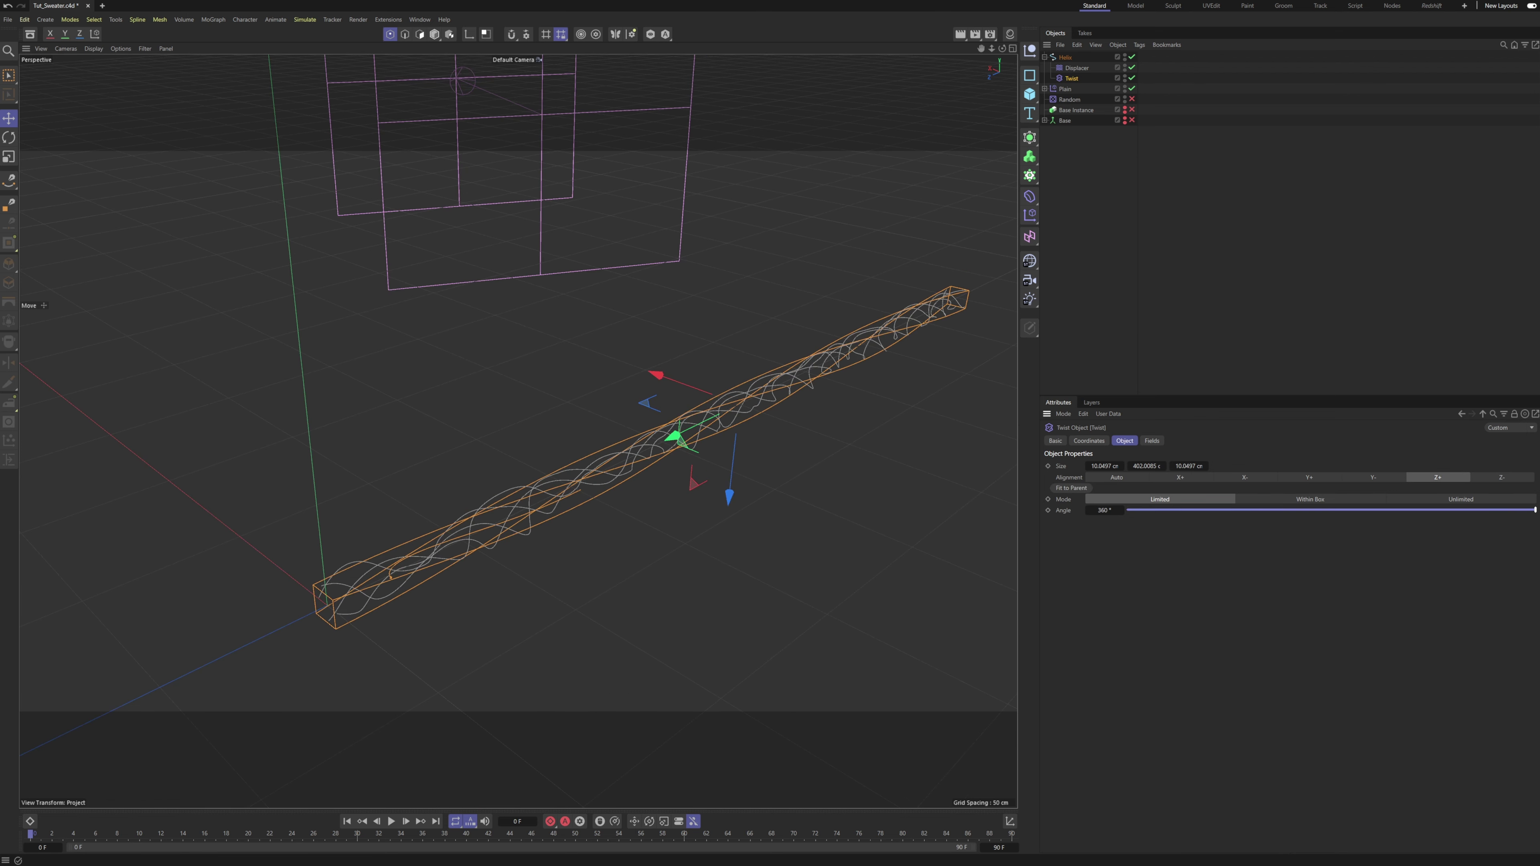
left_click_drag(1106, 510, 1249, 510)
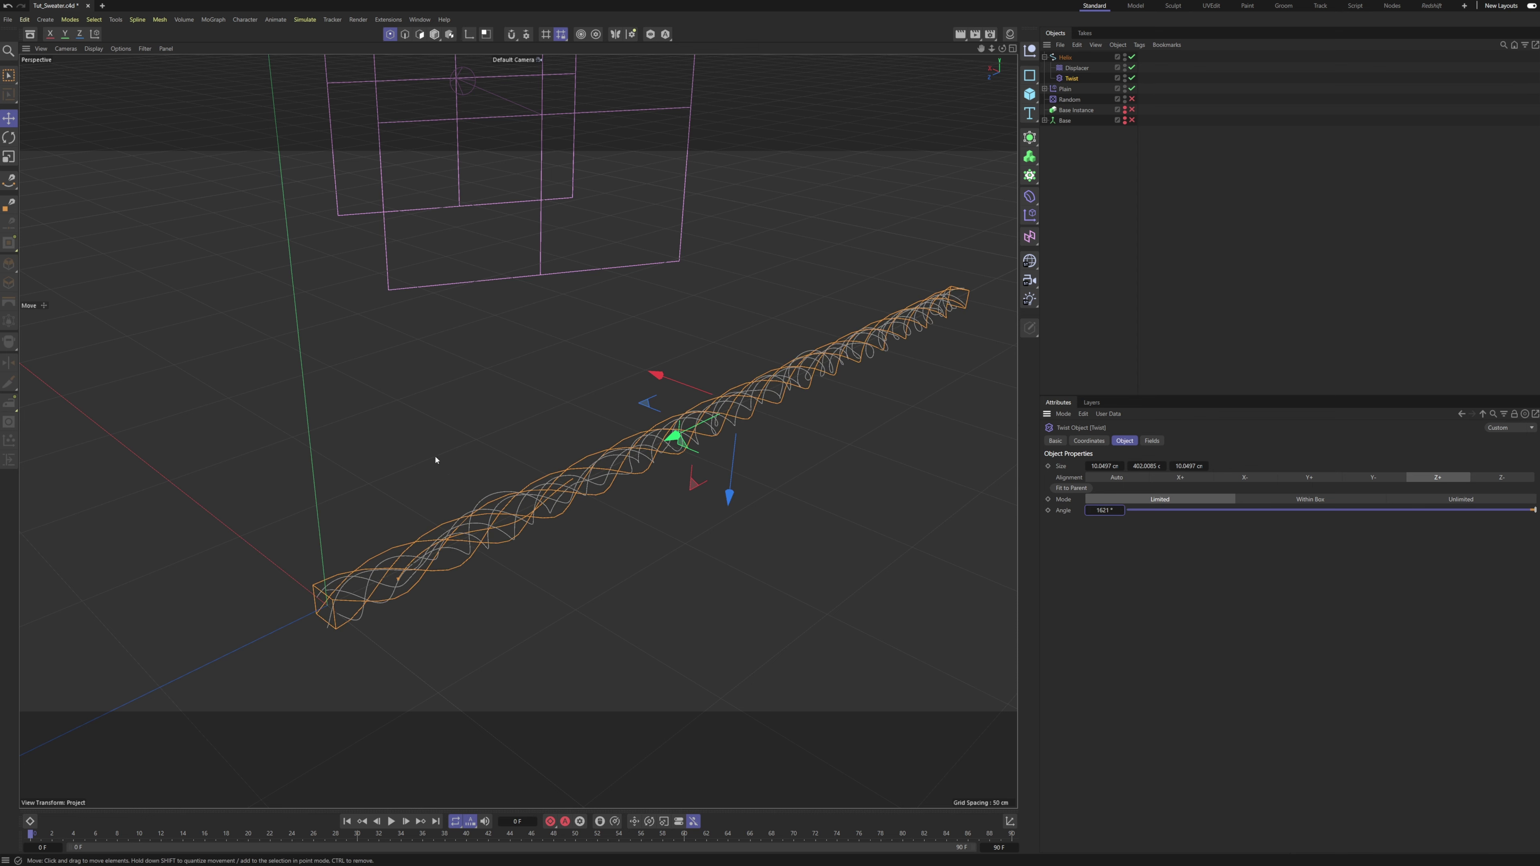
left_click_drag(435, 460, 592, 421, "alt")
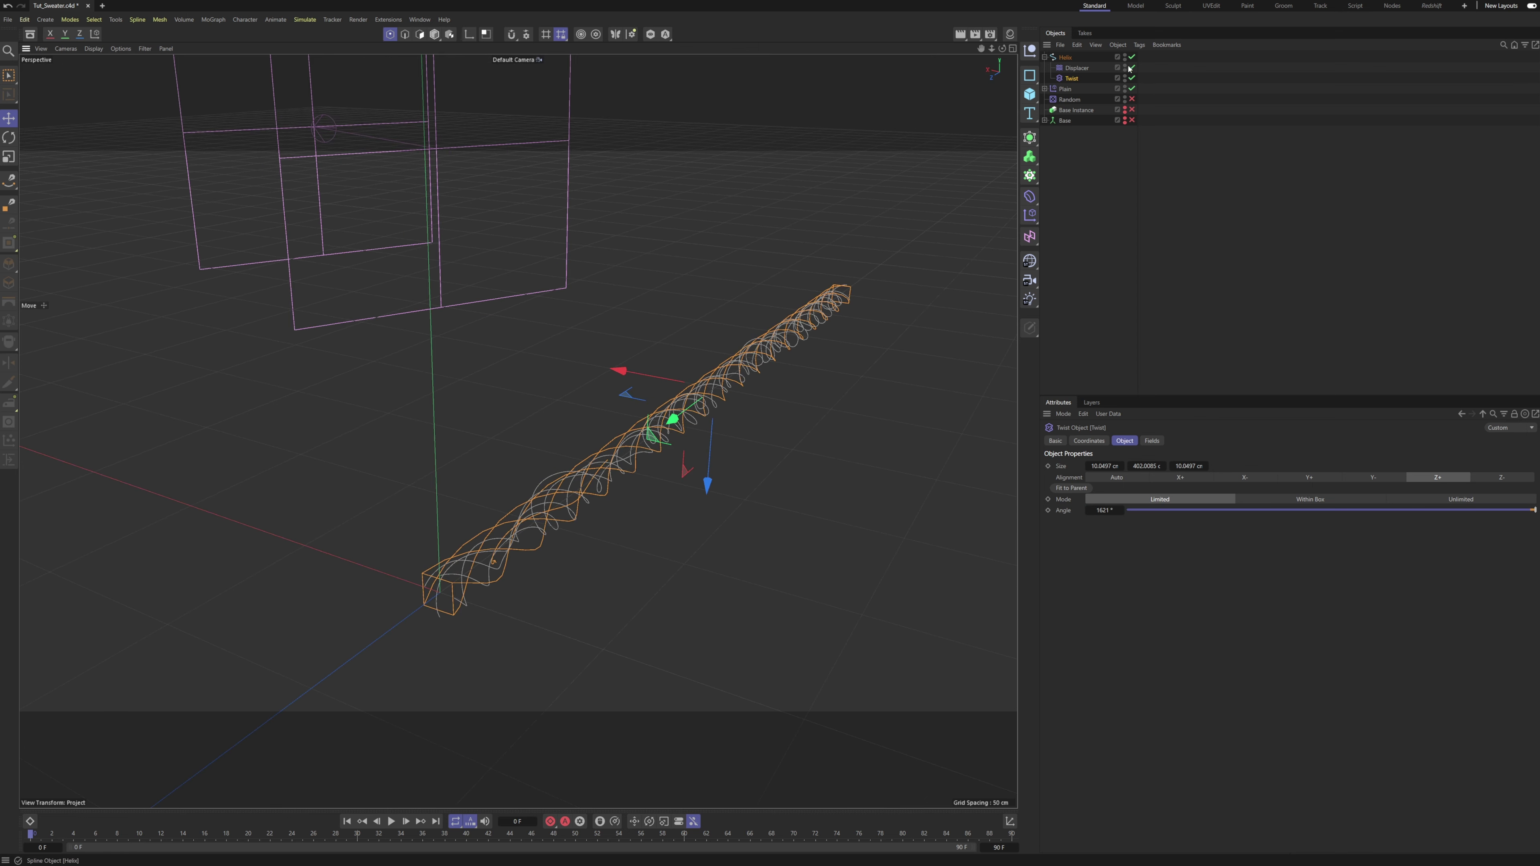
left_click(1179, 210)
left_click_drag(636, 413, 563, 418, "alt")
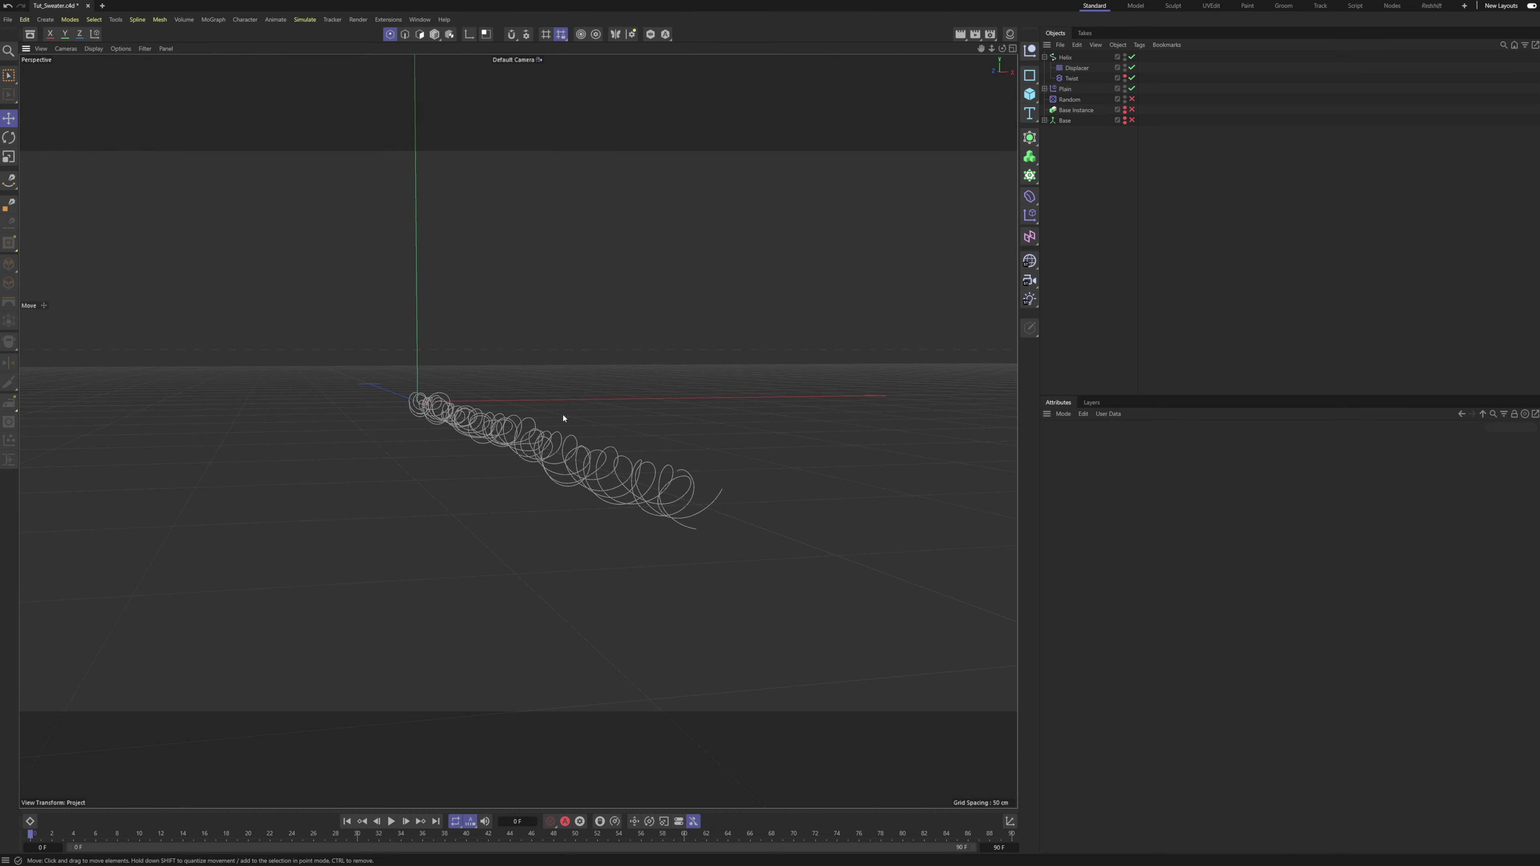
left_click_drag(449, 412, 419, 414, "alt")
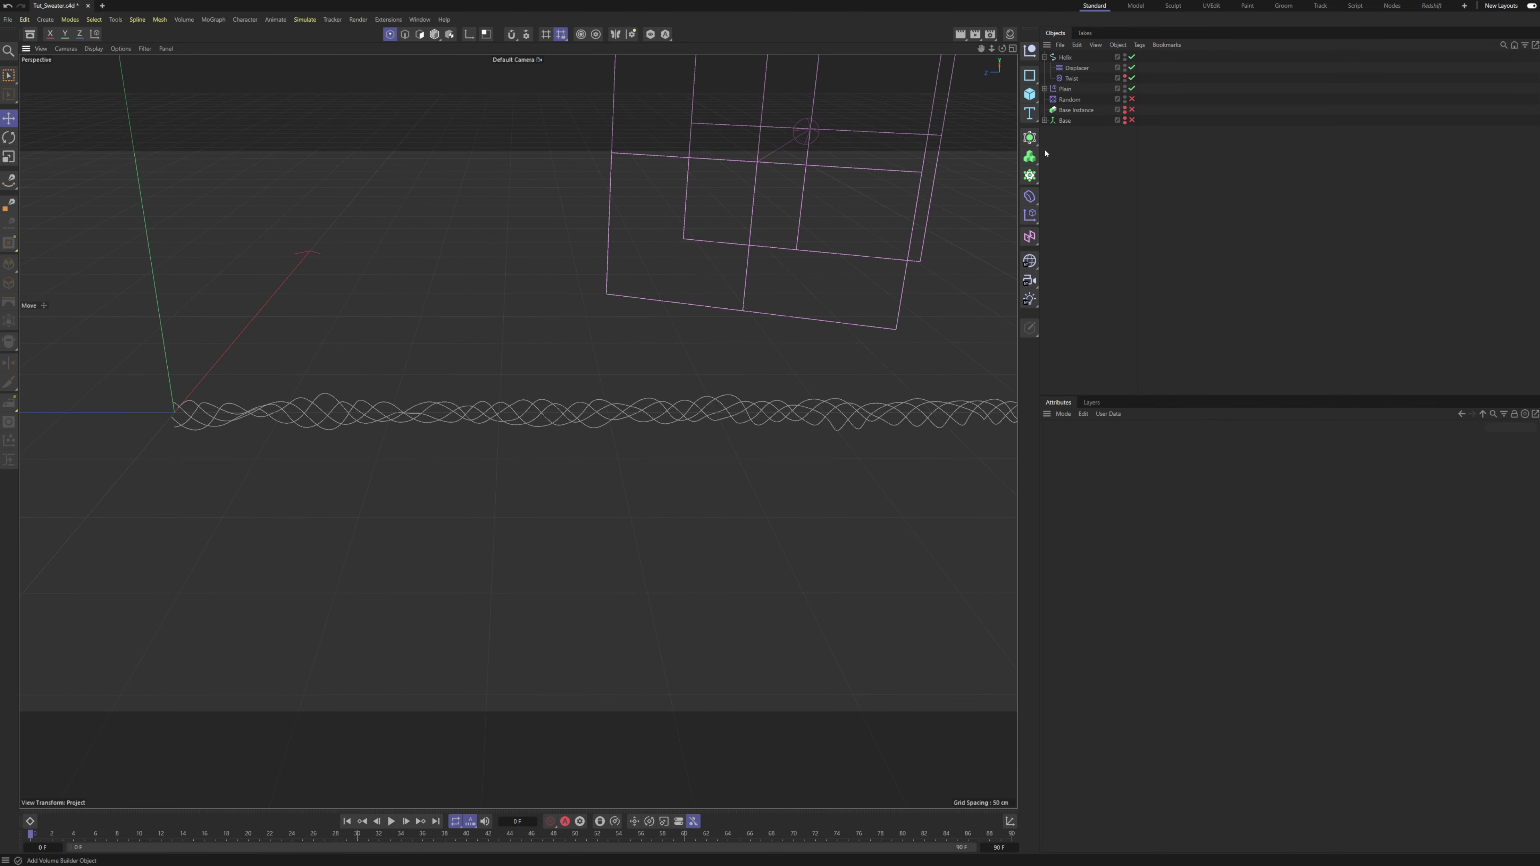
Raise the Displacer's height to 24 cm and lower its Noise shader's global scale to 122 %.
left_click(1073, 68)
left_click(1125, 441)
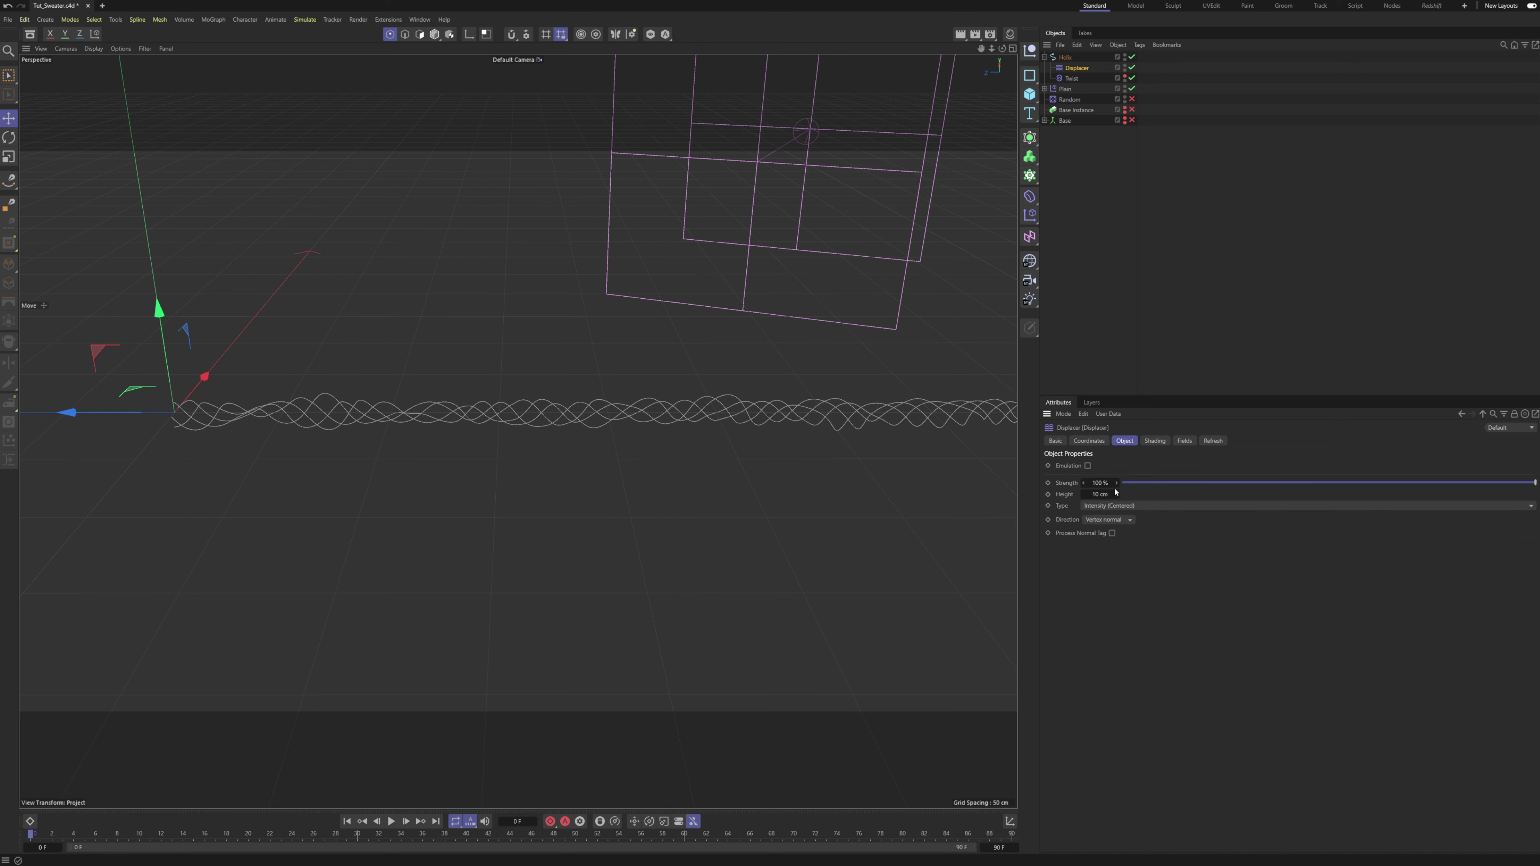
left_click_drag(1101, 495, 1099, 495)
left_click(1155, 441)
left_click(1093, 498)
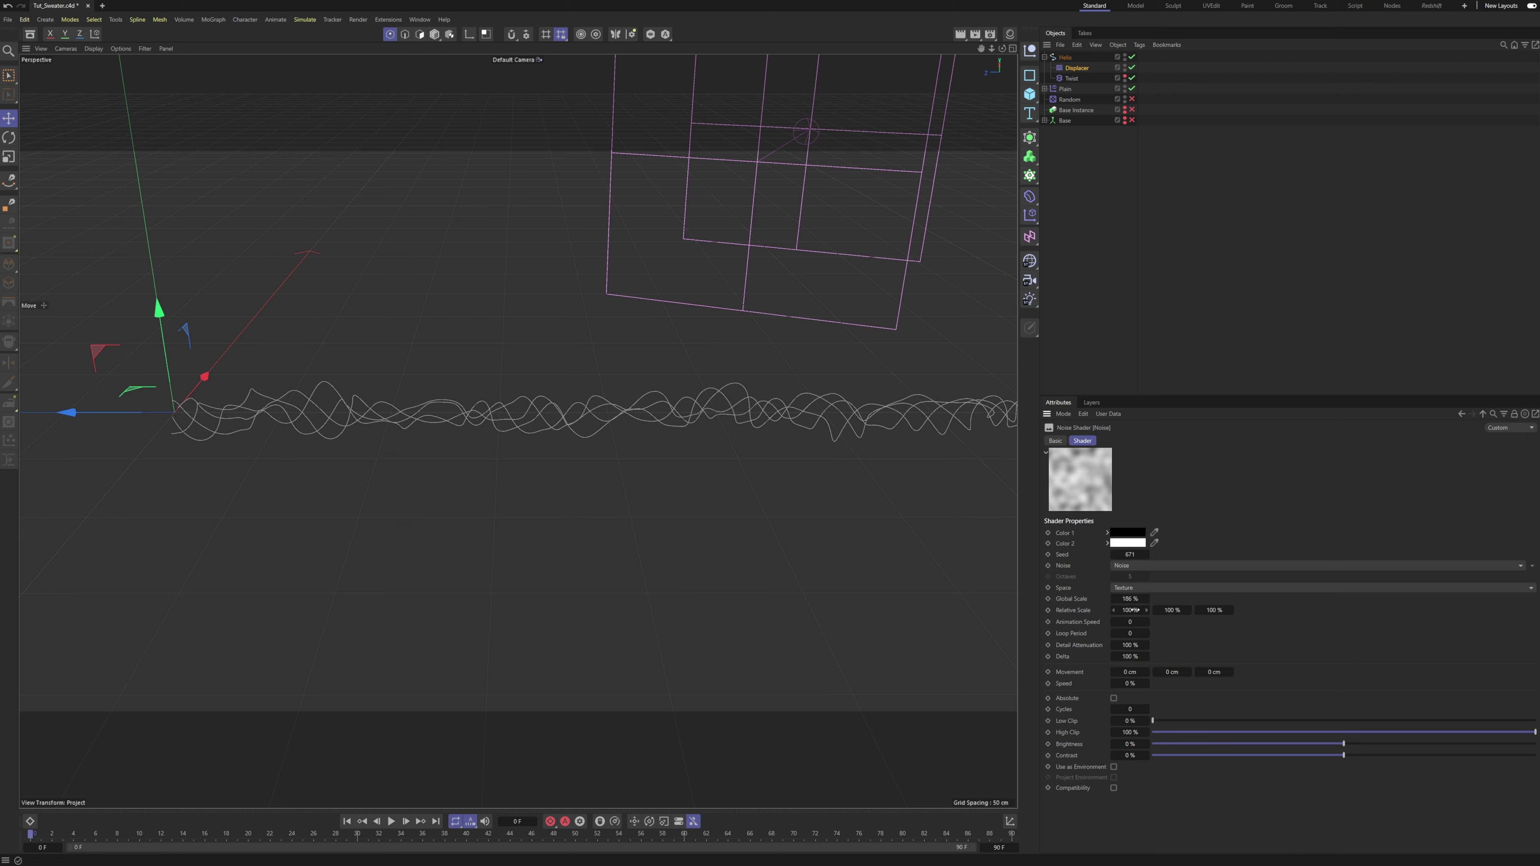
left_click_drag(1131, 610, 1122, 609)
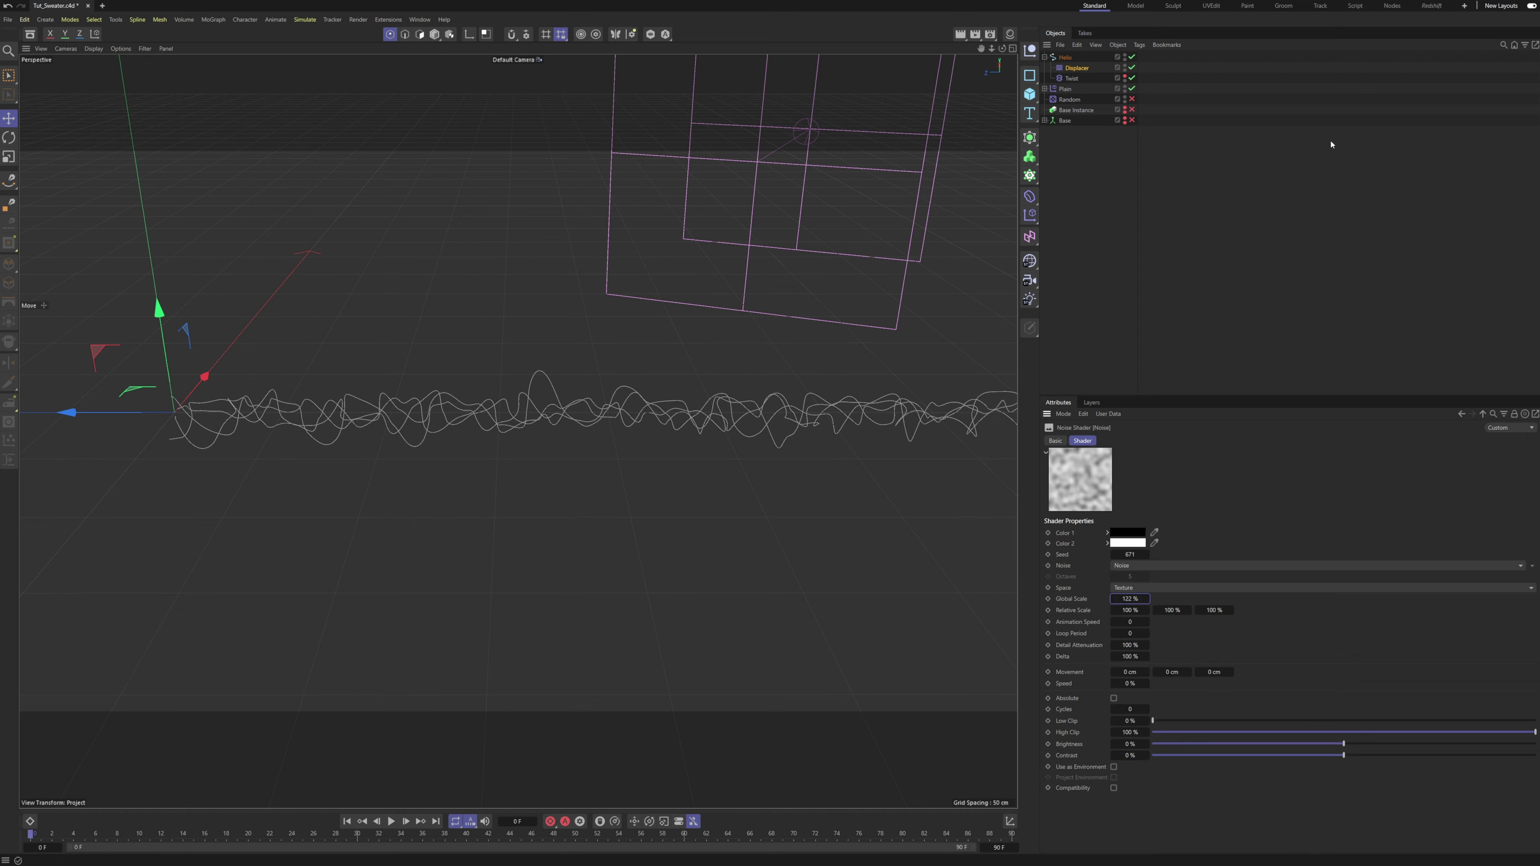
Reduce the Displacer's height to 8 cm to soften the strand displacement.
left_click(1059, 69)
left_click(1126, 442)
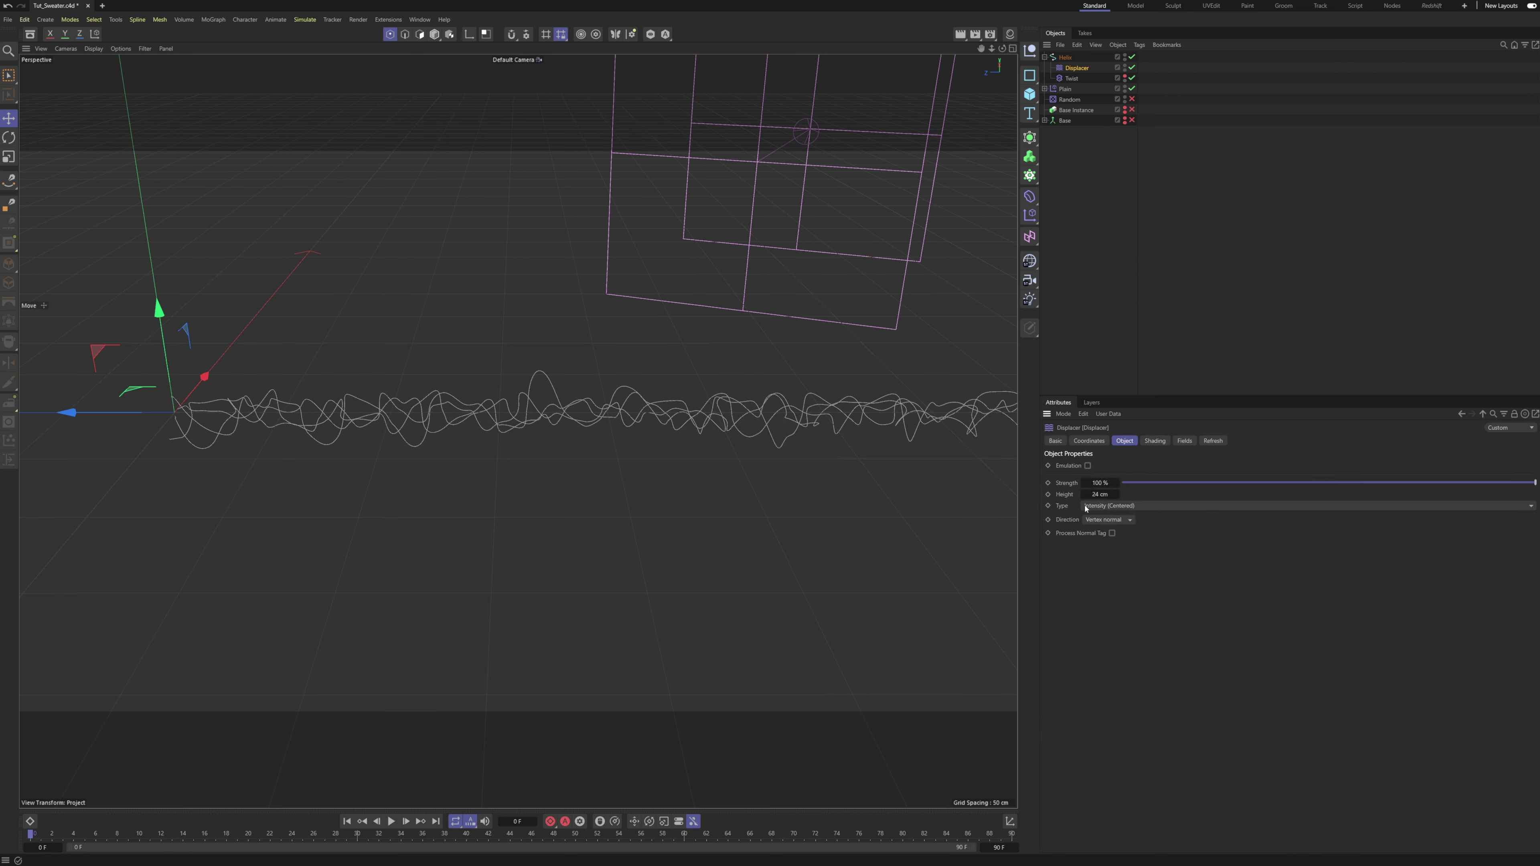
left_click_drag(1095, 495, 1086, 495)
left_click_drag(719, 459, 763, 463, "alt")
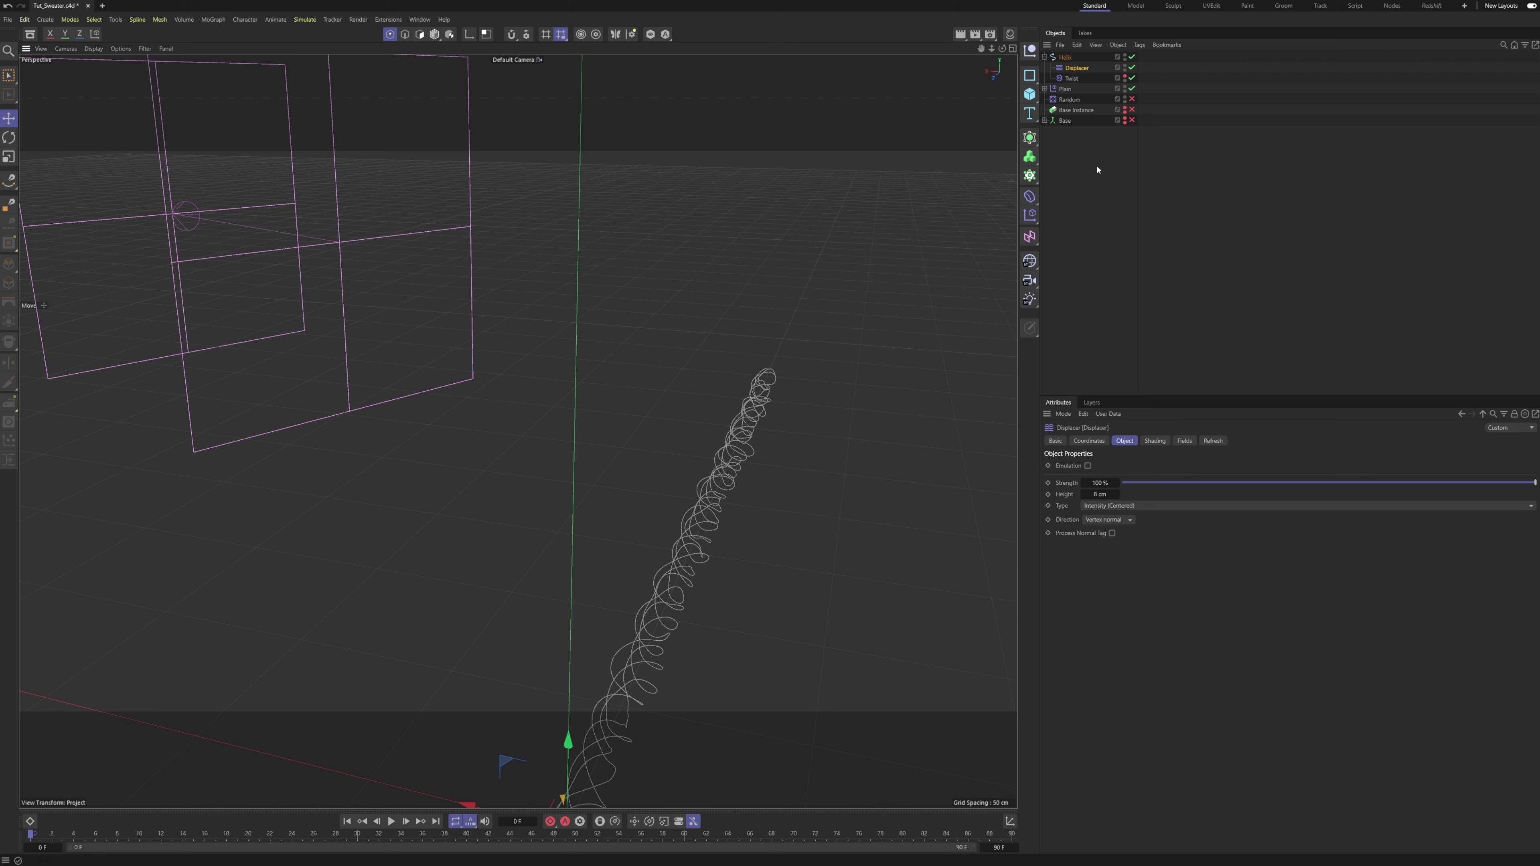
Add a Spline Wrap deformer as a child of the Helix, below the Twist deformer.
left_click(1031, 200)
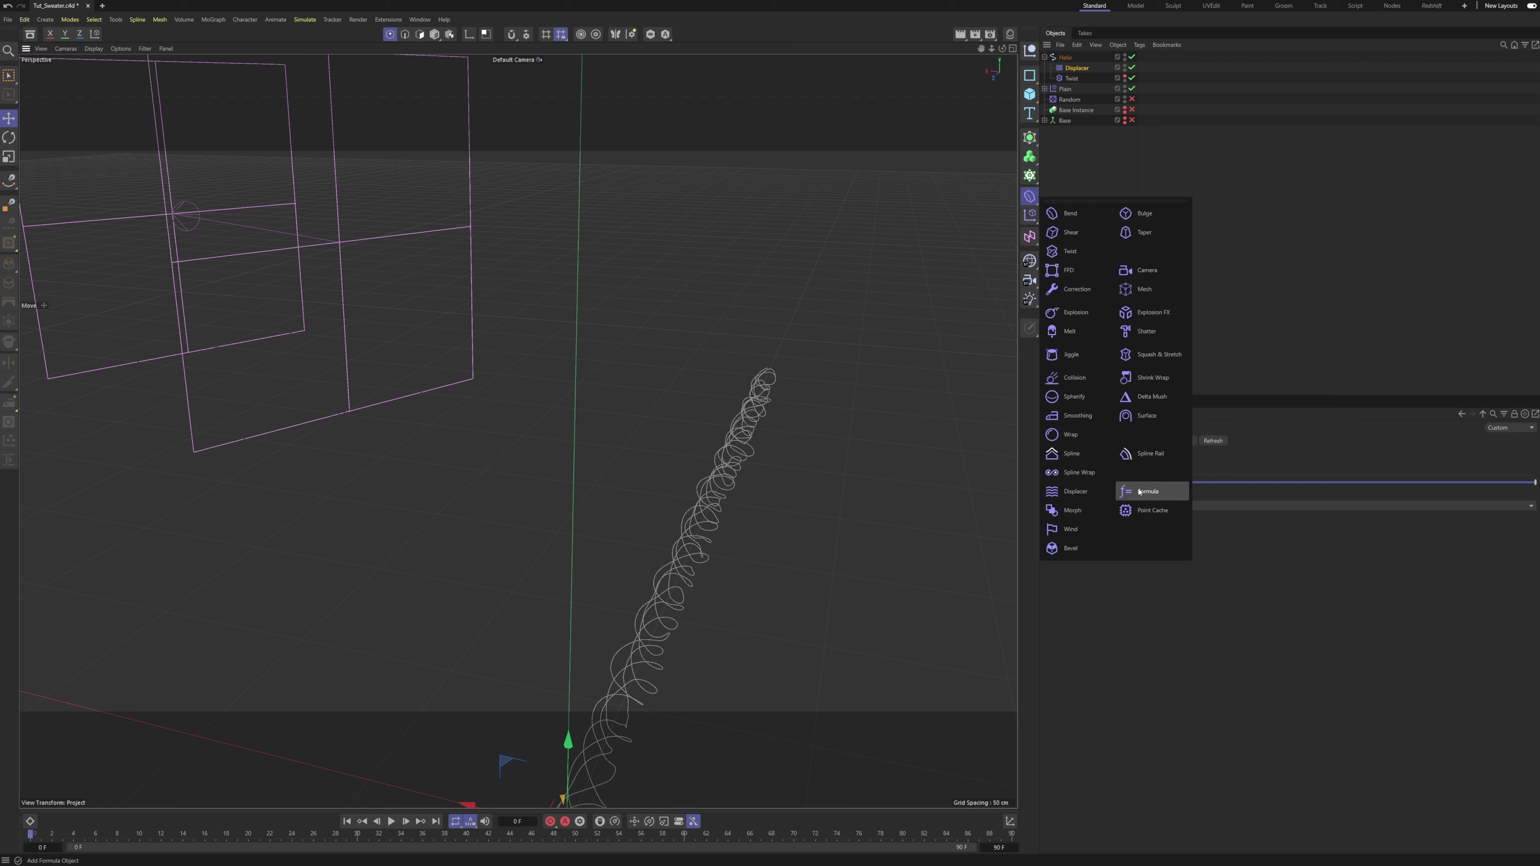
left_click(1062, 474)
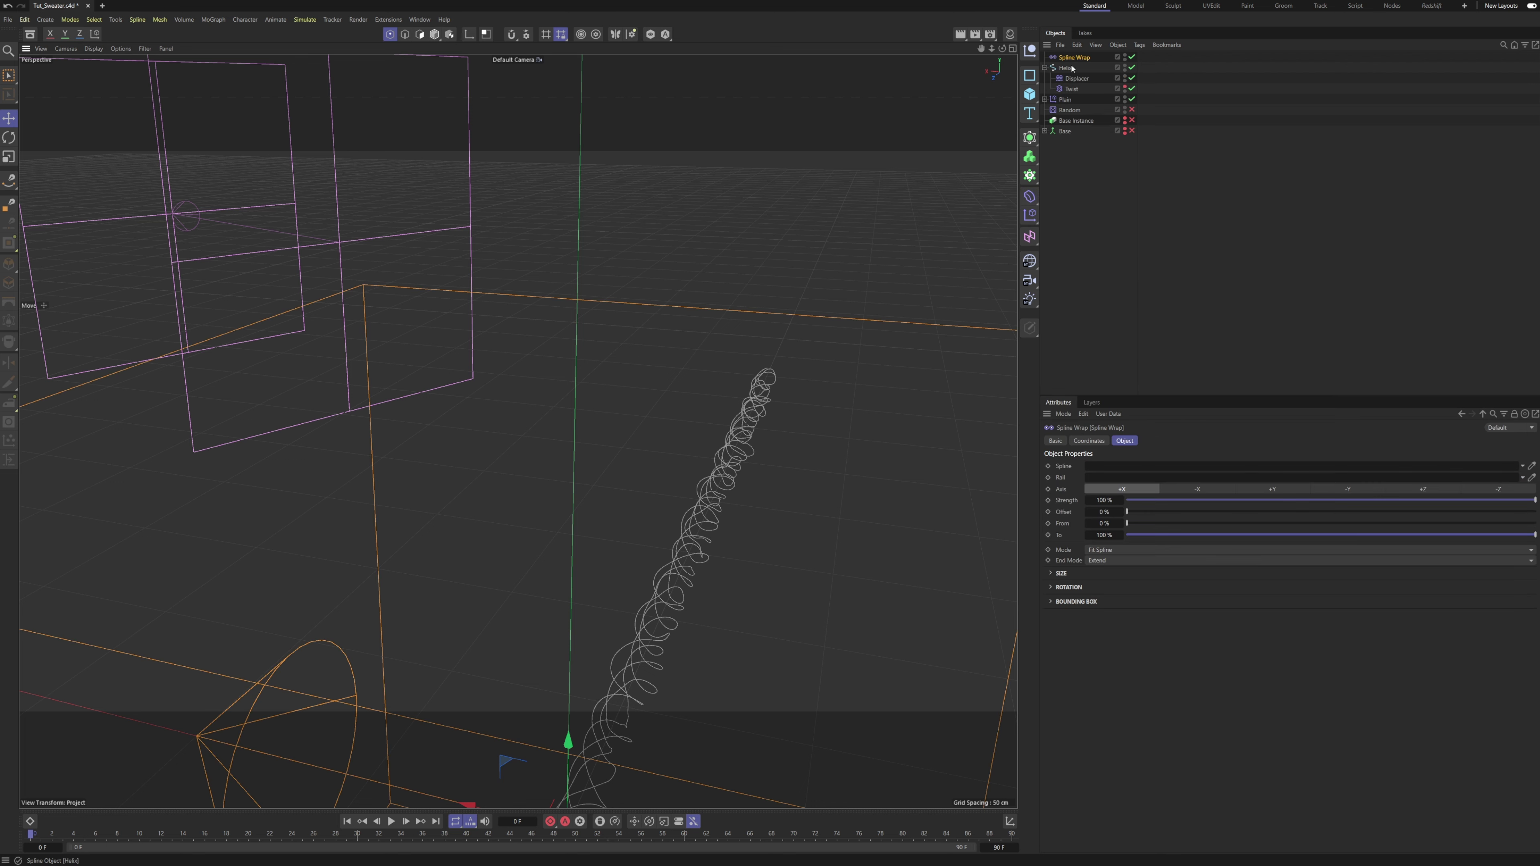
left_click_drag(1075, 94, 1076, 94)
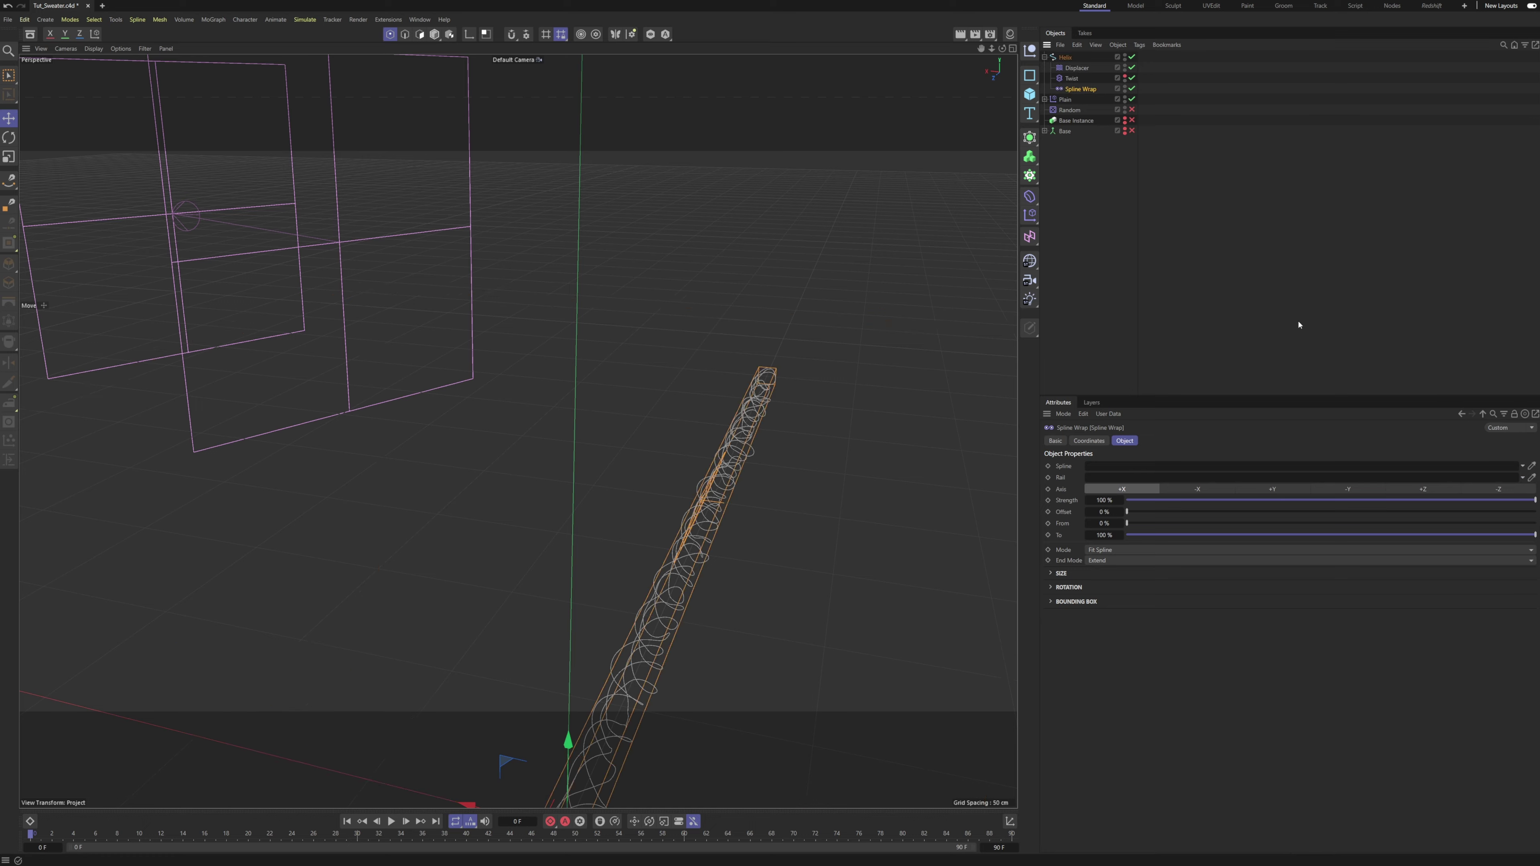
Set the Spline Wrap axis to +Z so it runs along the length of the yarn.
left_click_drag(667, 510, 719, 519, "alt")
scroll(719, 520, "up", 8)
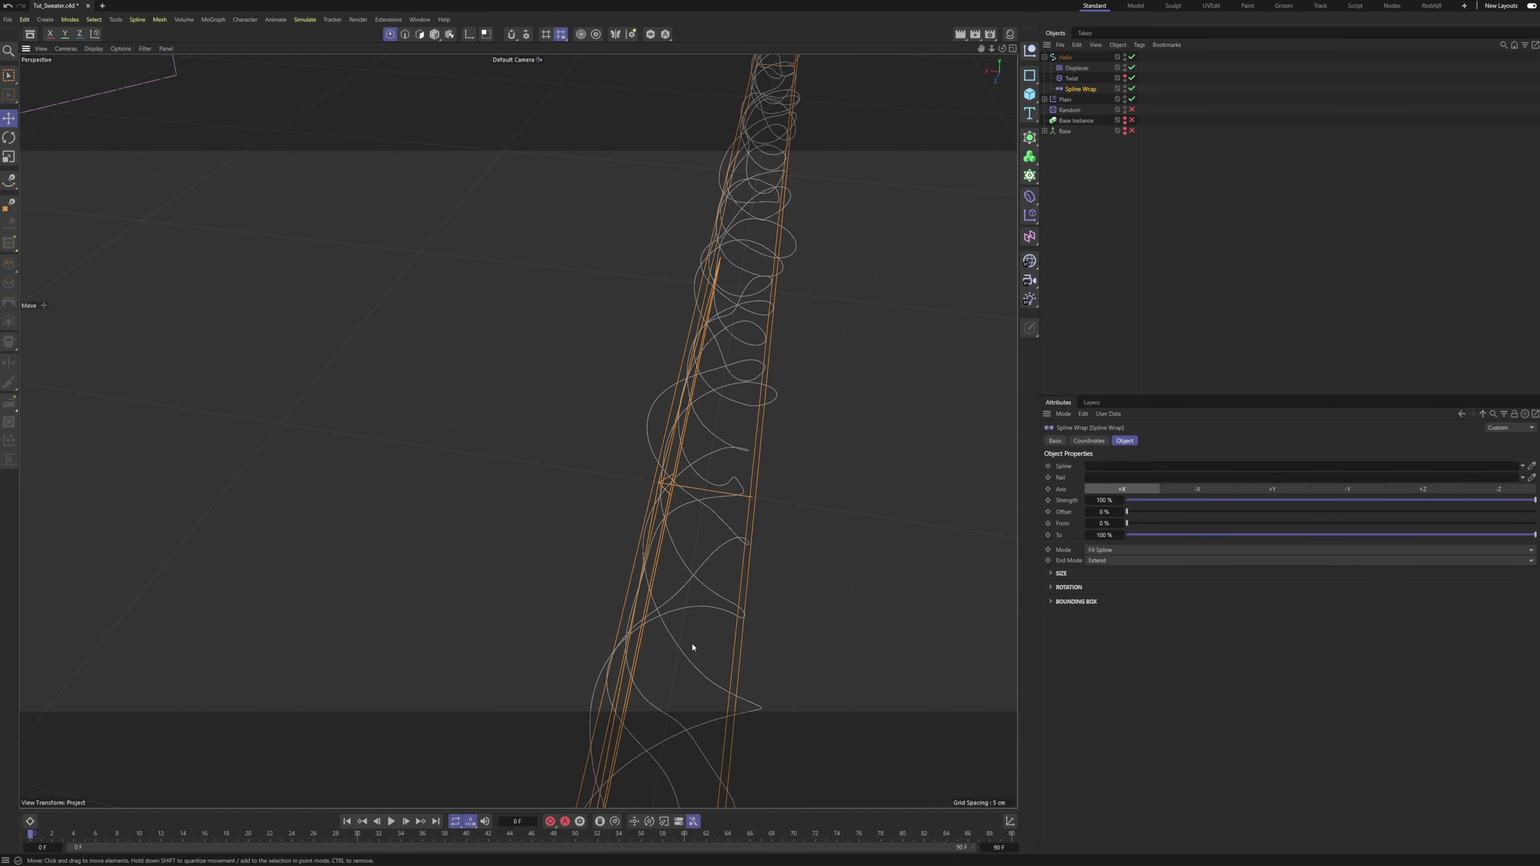
left_click(1427, 490)
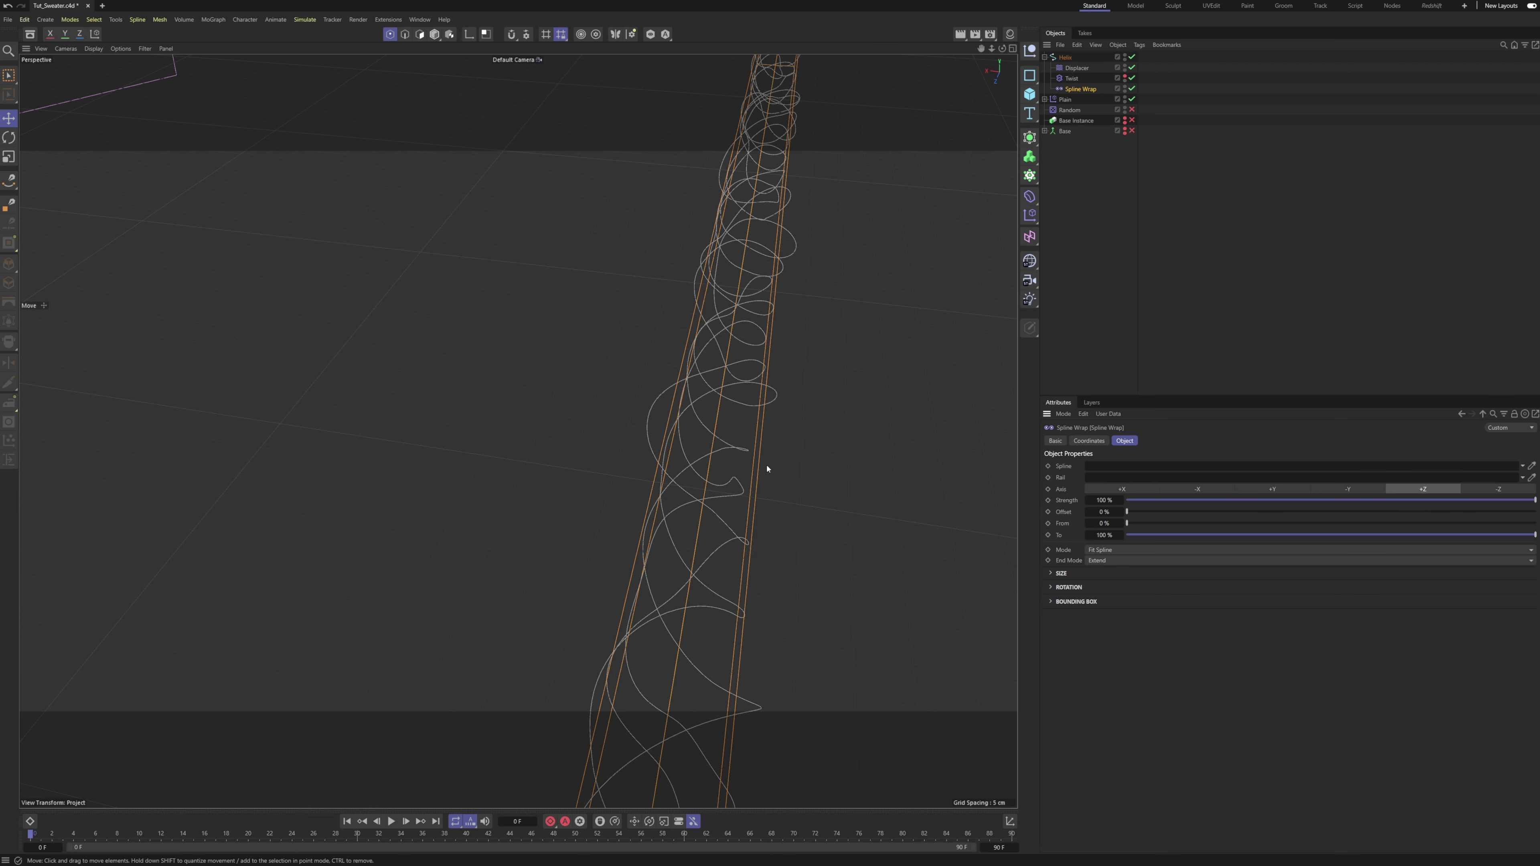
scroll(670, 492, "down", 8)
left_click_drag(785, 358, 646, 414, "alt")
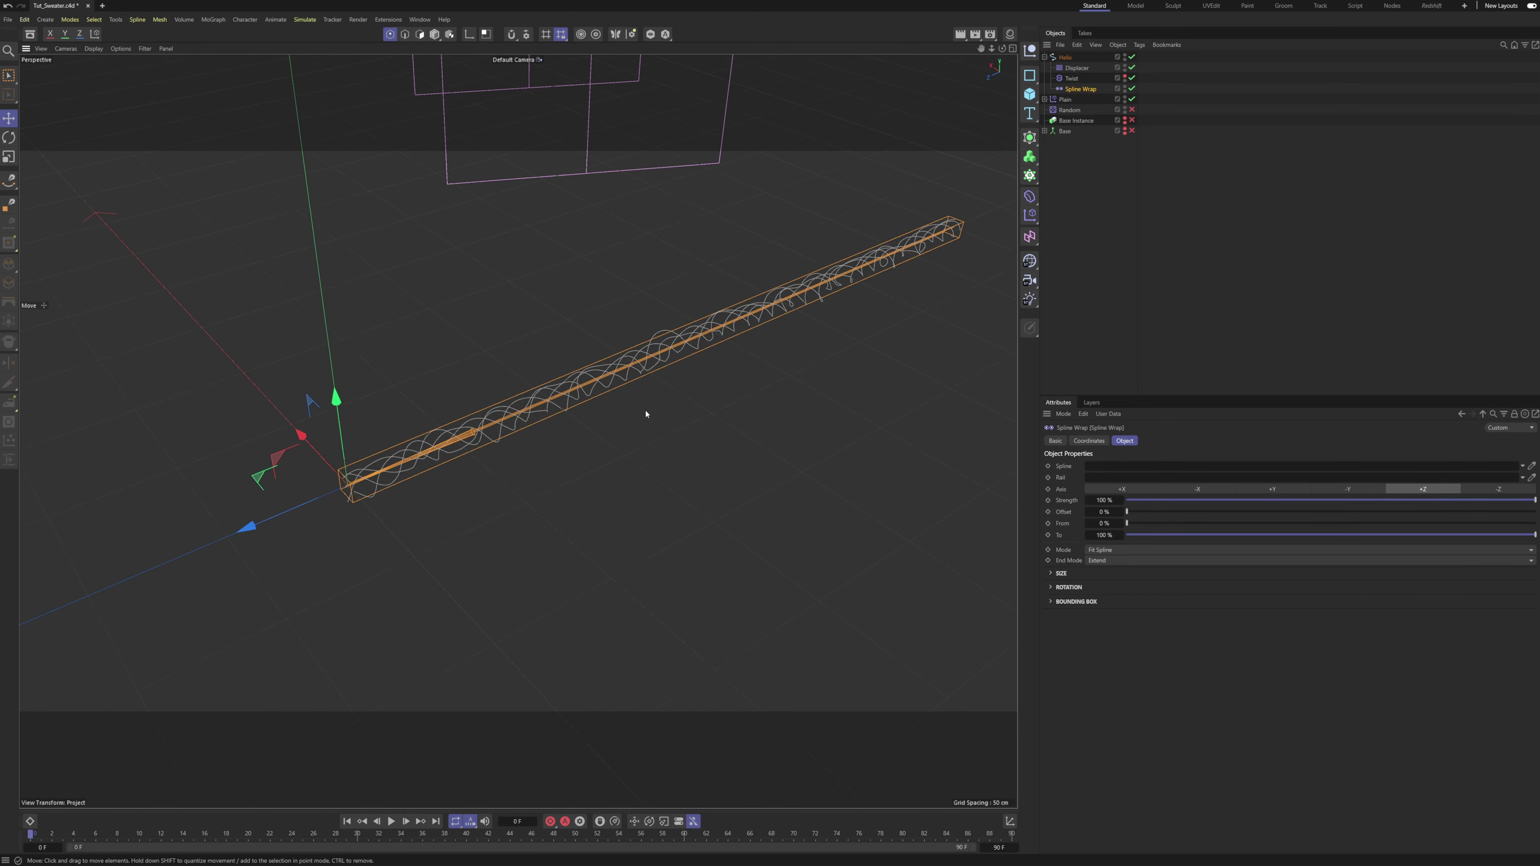
Make the Base and Base Instance visible in the viewport and enable them along with the Random effector.
left_click(1106, 160)
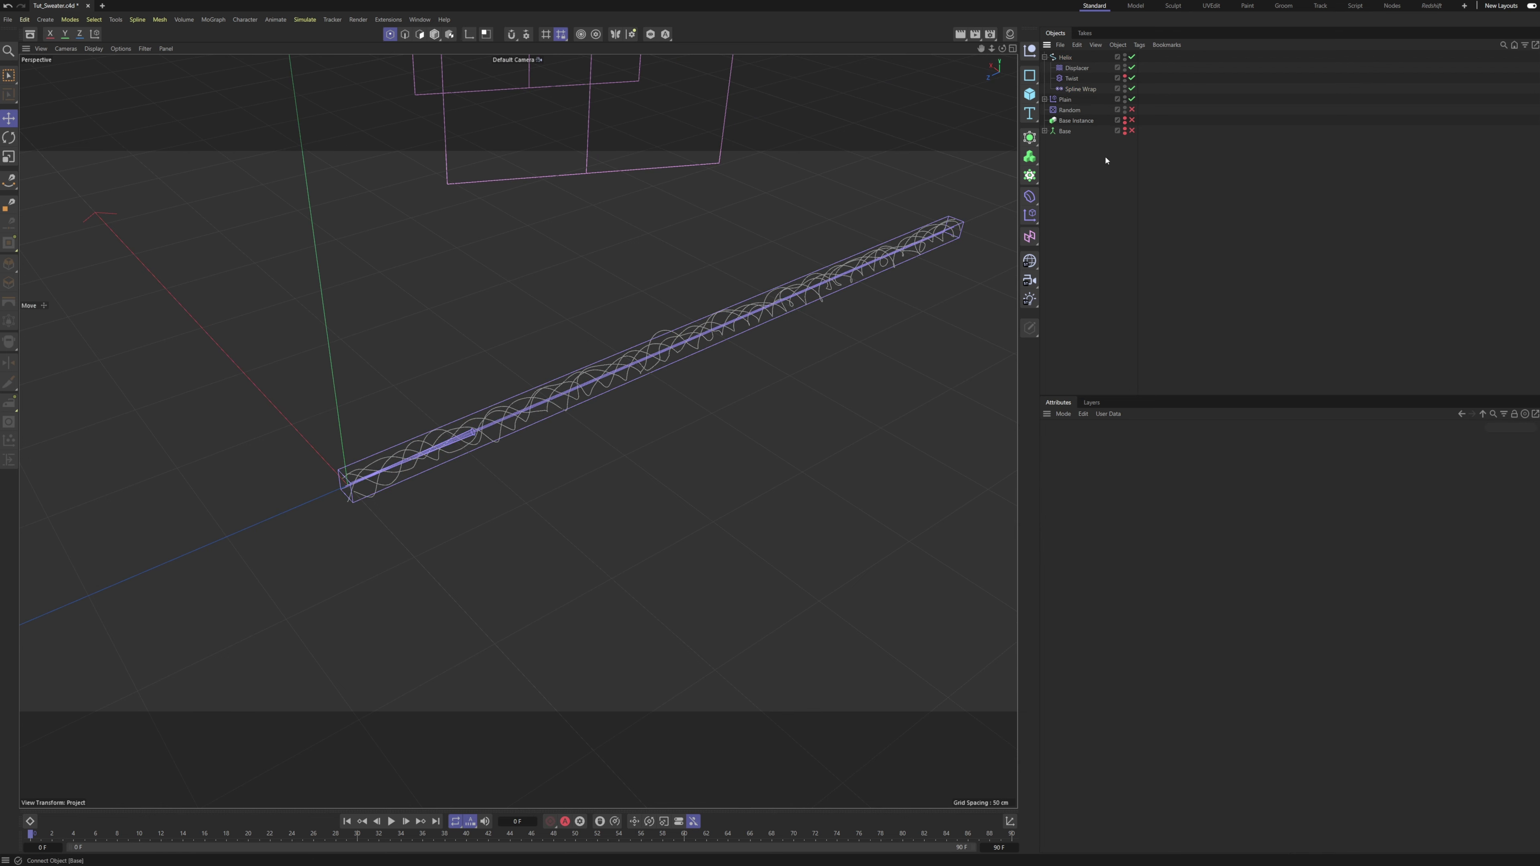
left_click(1124, 129)
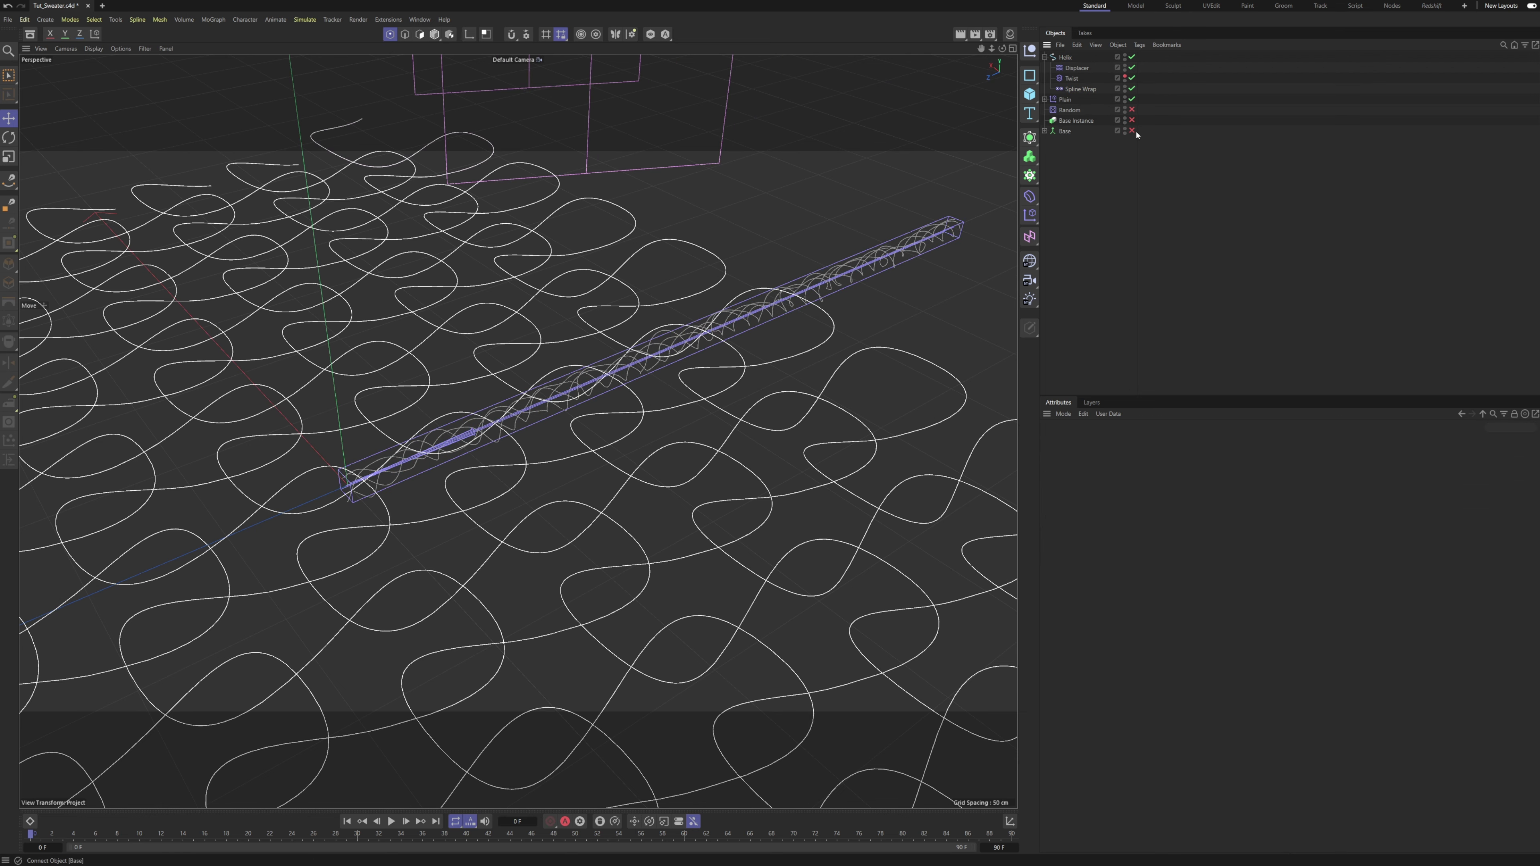
left_click(1131, 120)
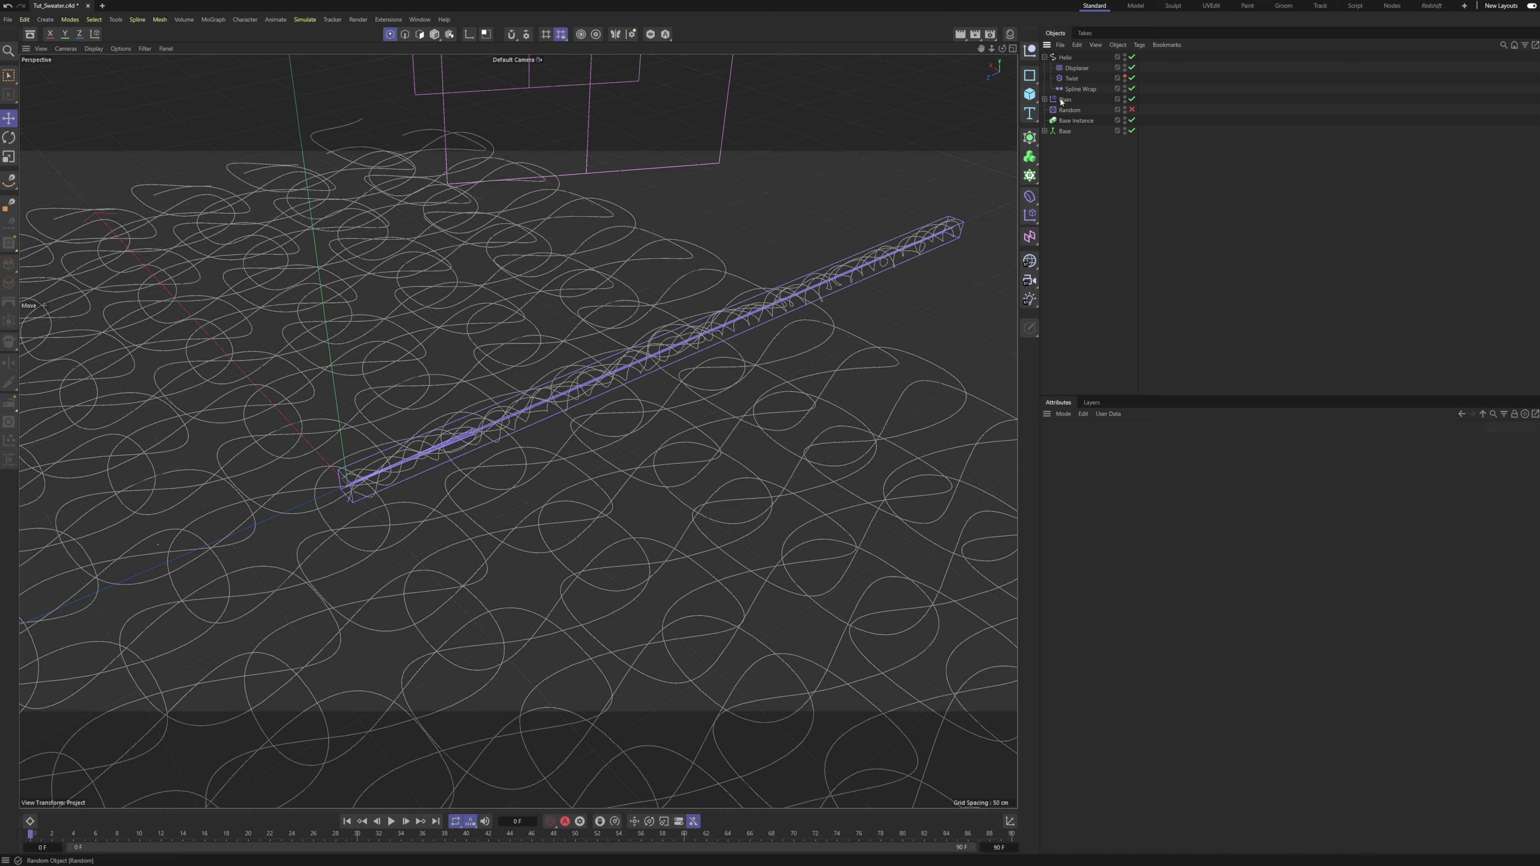
left_click(1132, 111)
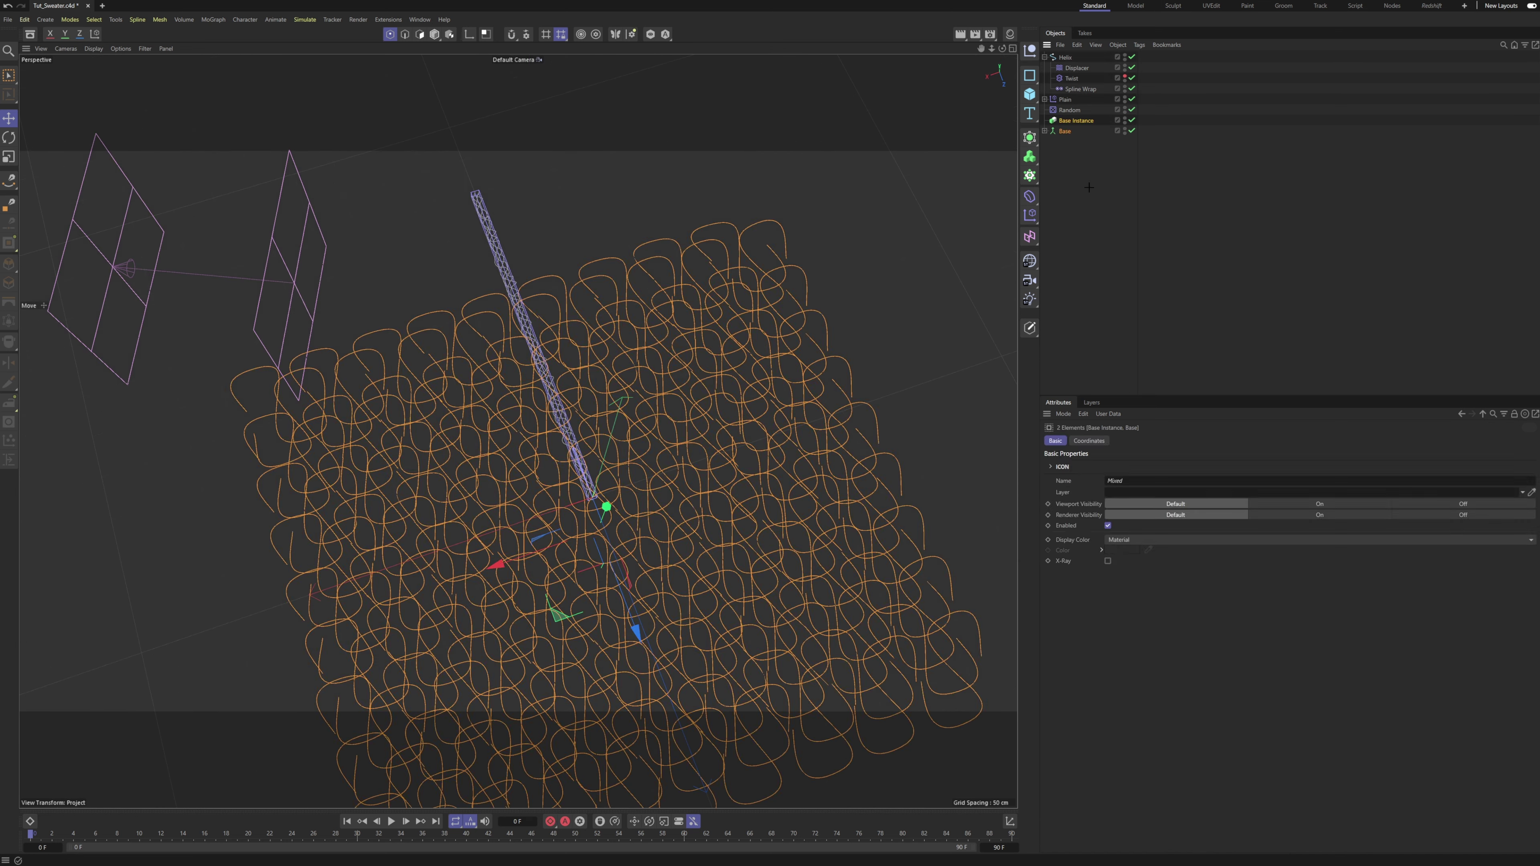
Create a Connect object and place Base Instance and Base inside it.
left_click_drag(1101, 190, 1065, 122)
left_click(1030, 144)
left_click(1084, 238)
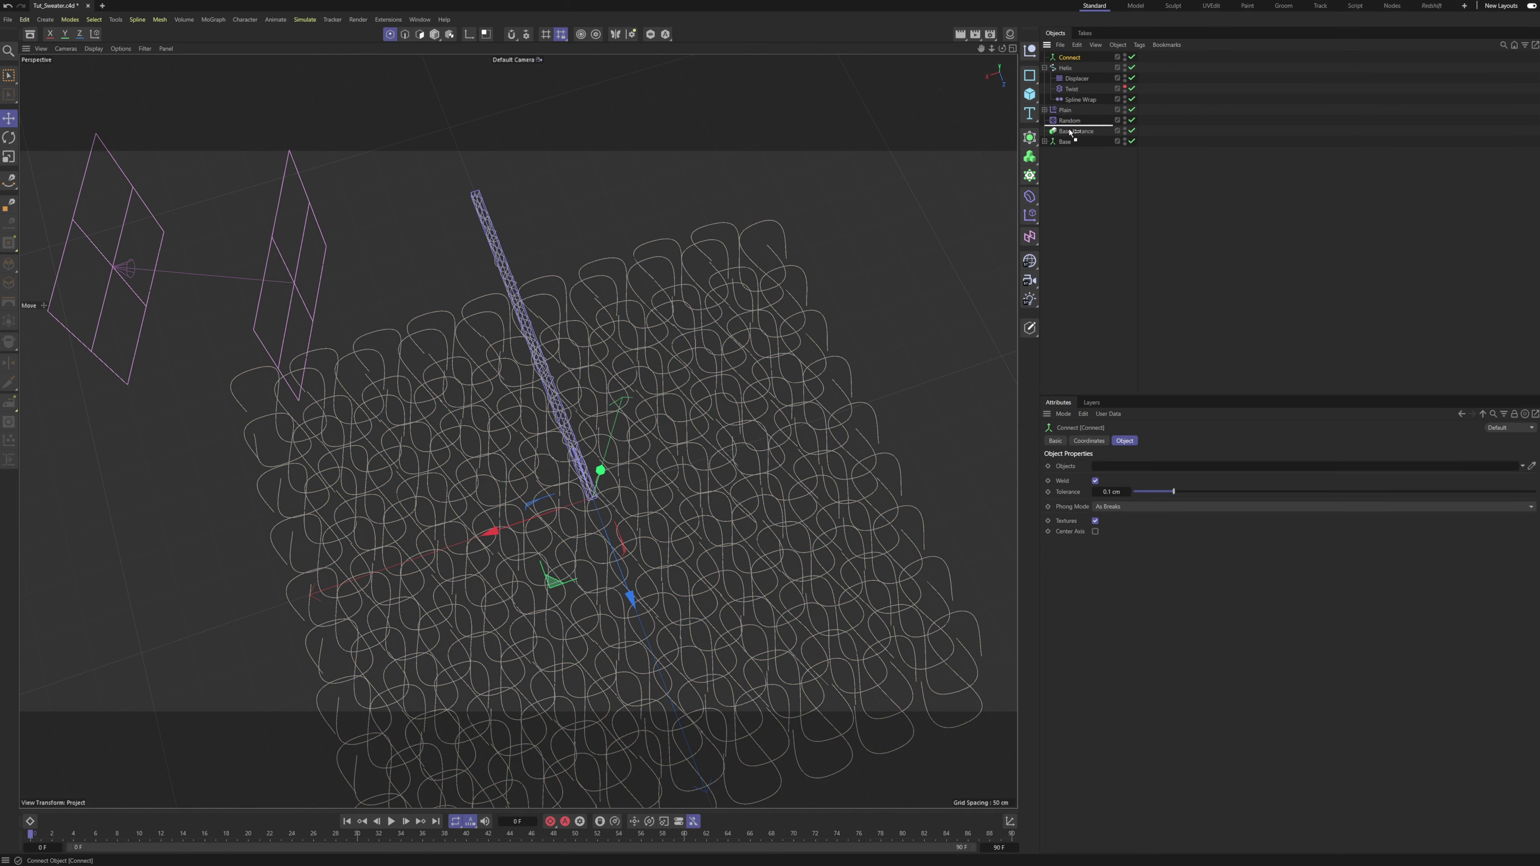
left_click_drag(1070, 130, 1071, 120)
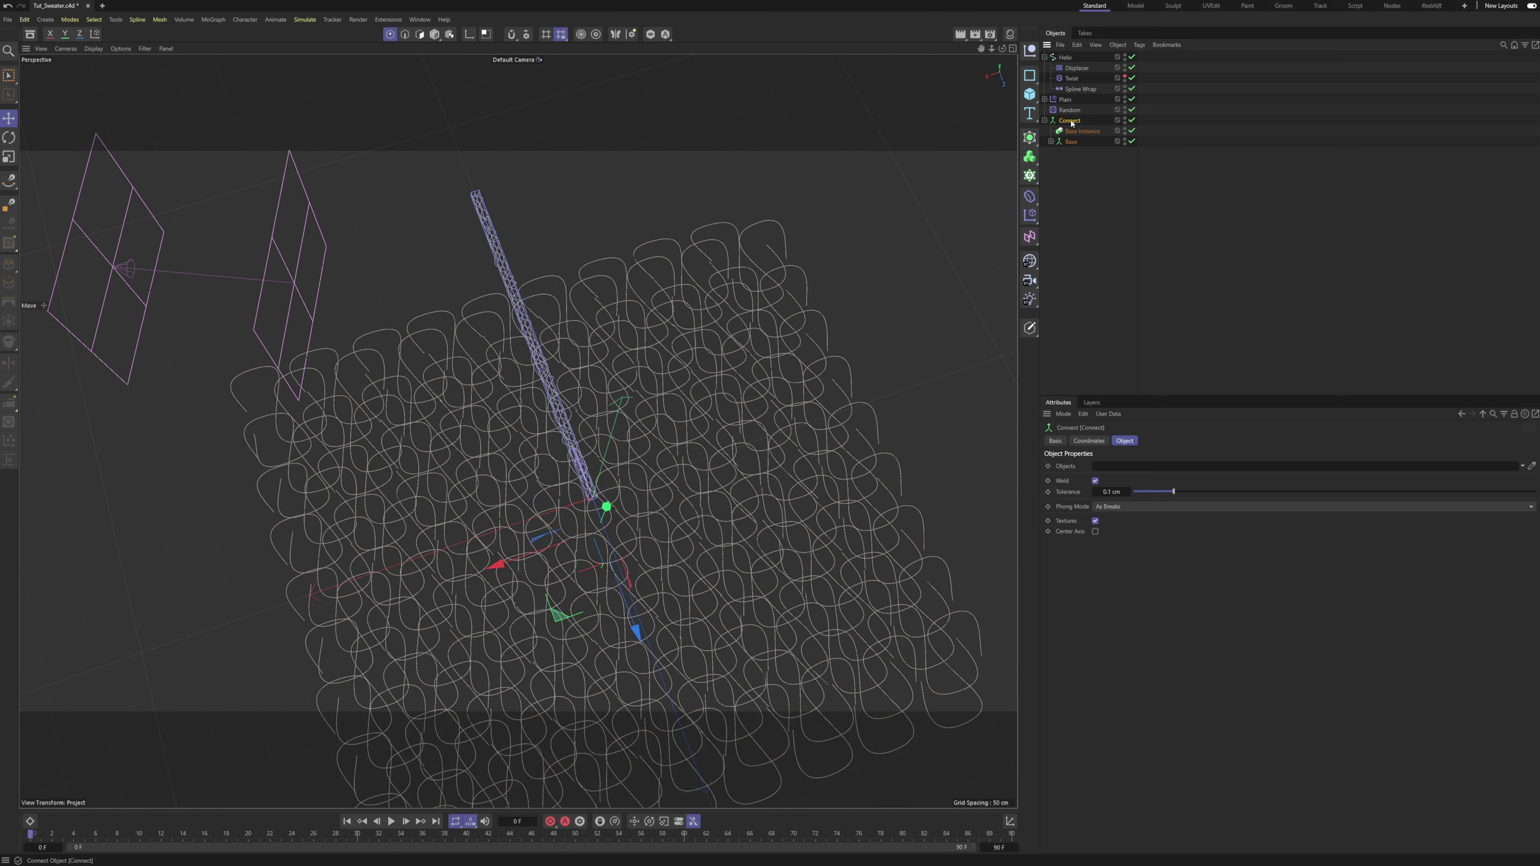
Rename the Connect object to "Base setup" and collapse its hierarchy.
double_click(1071, 121)
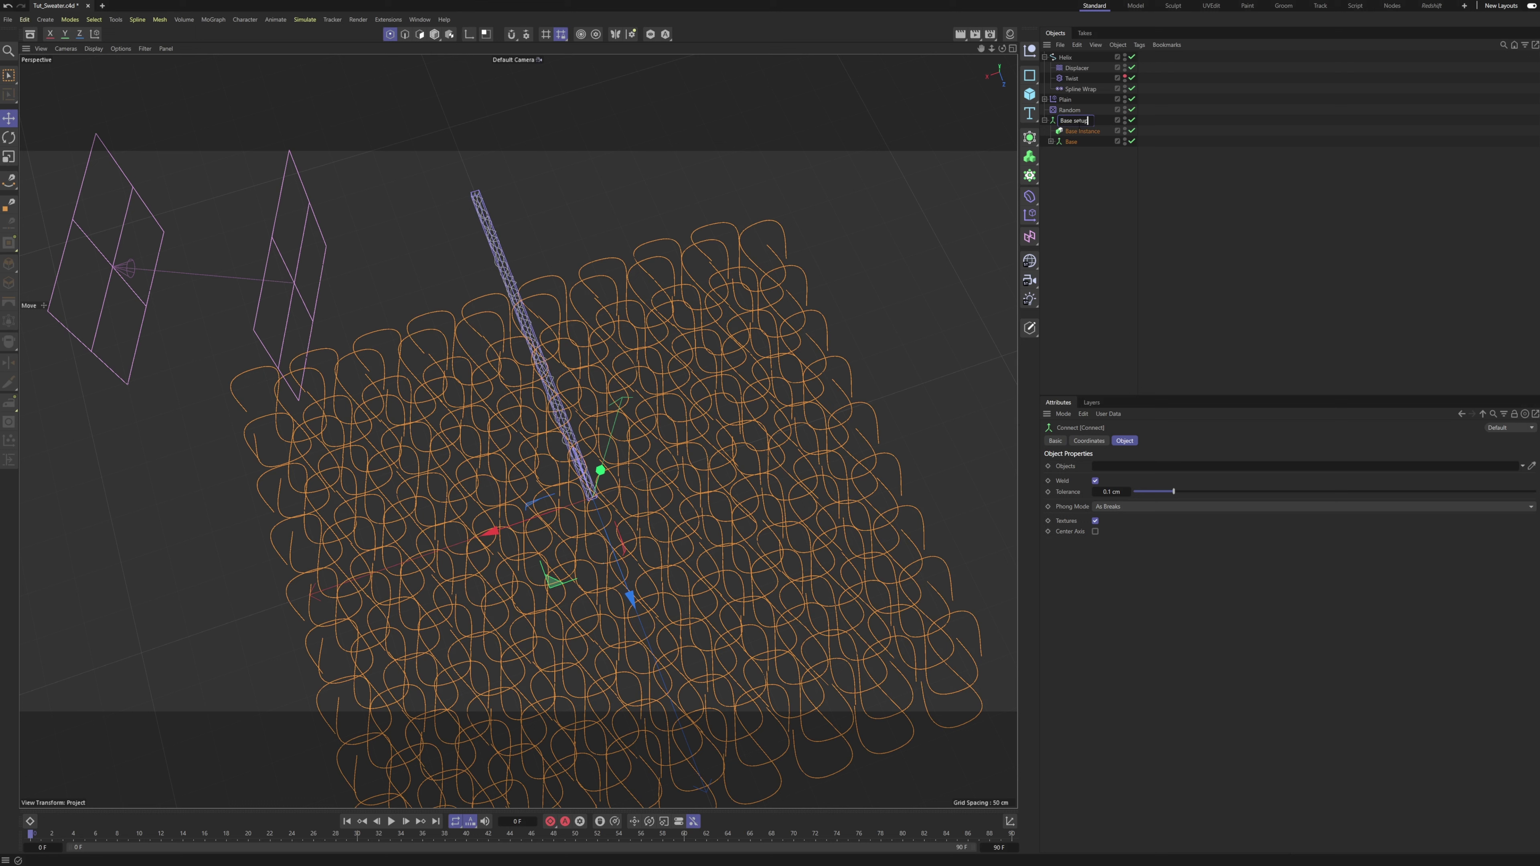
key("Return")
left_click(1070, 142)
left_click(1045, 120)
Assign Base setup as the Spline Wrap's spline and inspect the yarn wrapped along the knitted loops.
left_click(1065, 60)
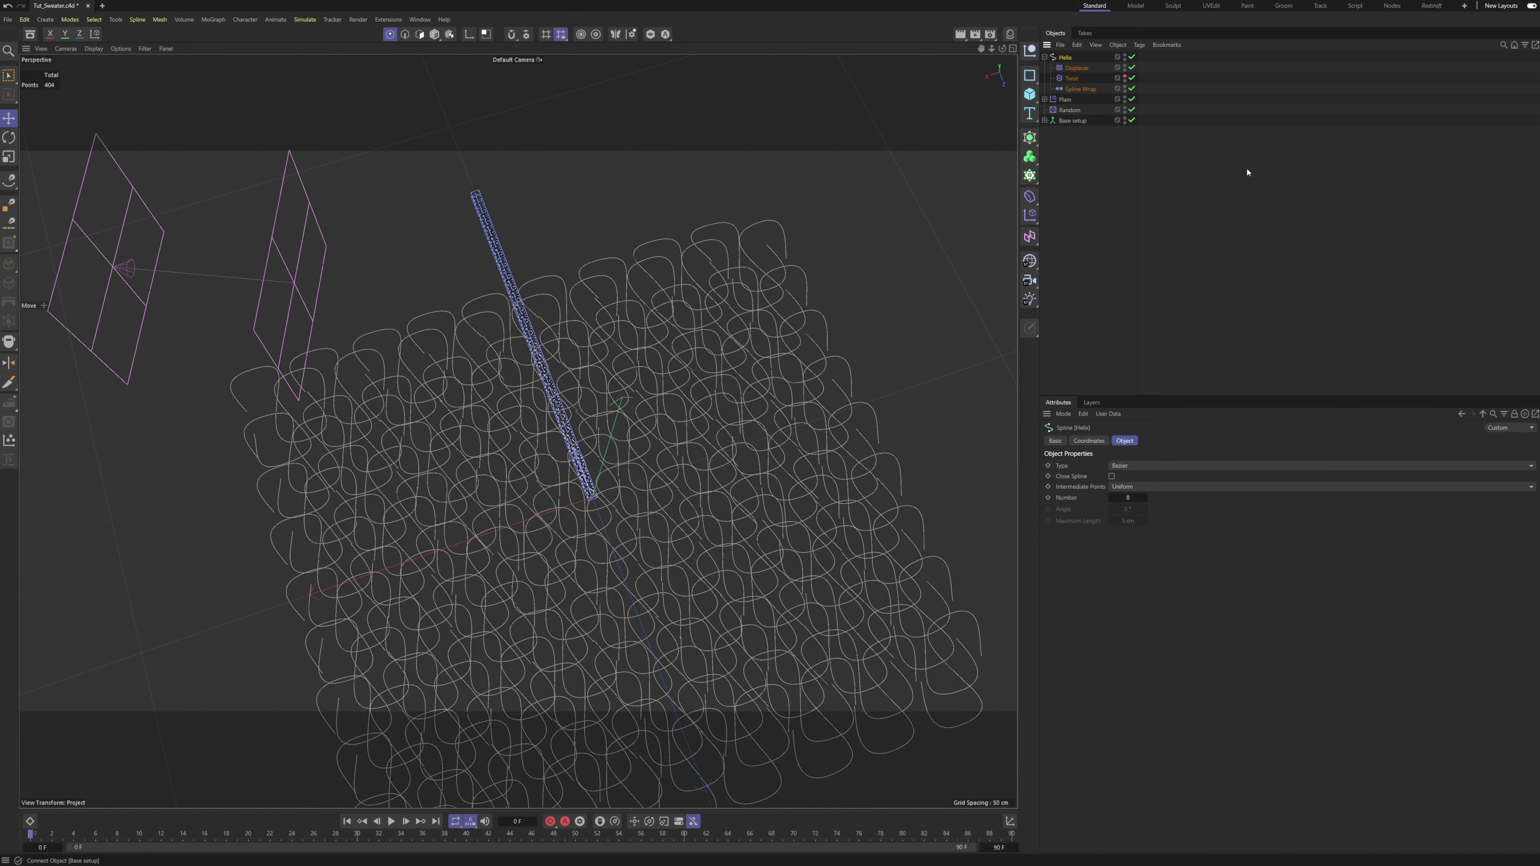
left_click(1076, 89)
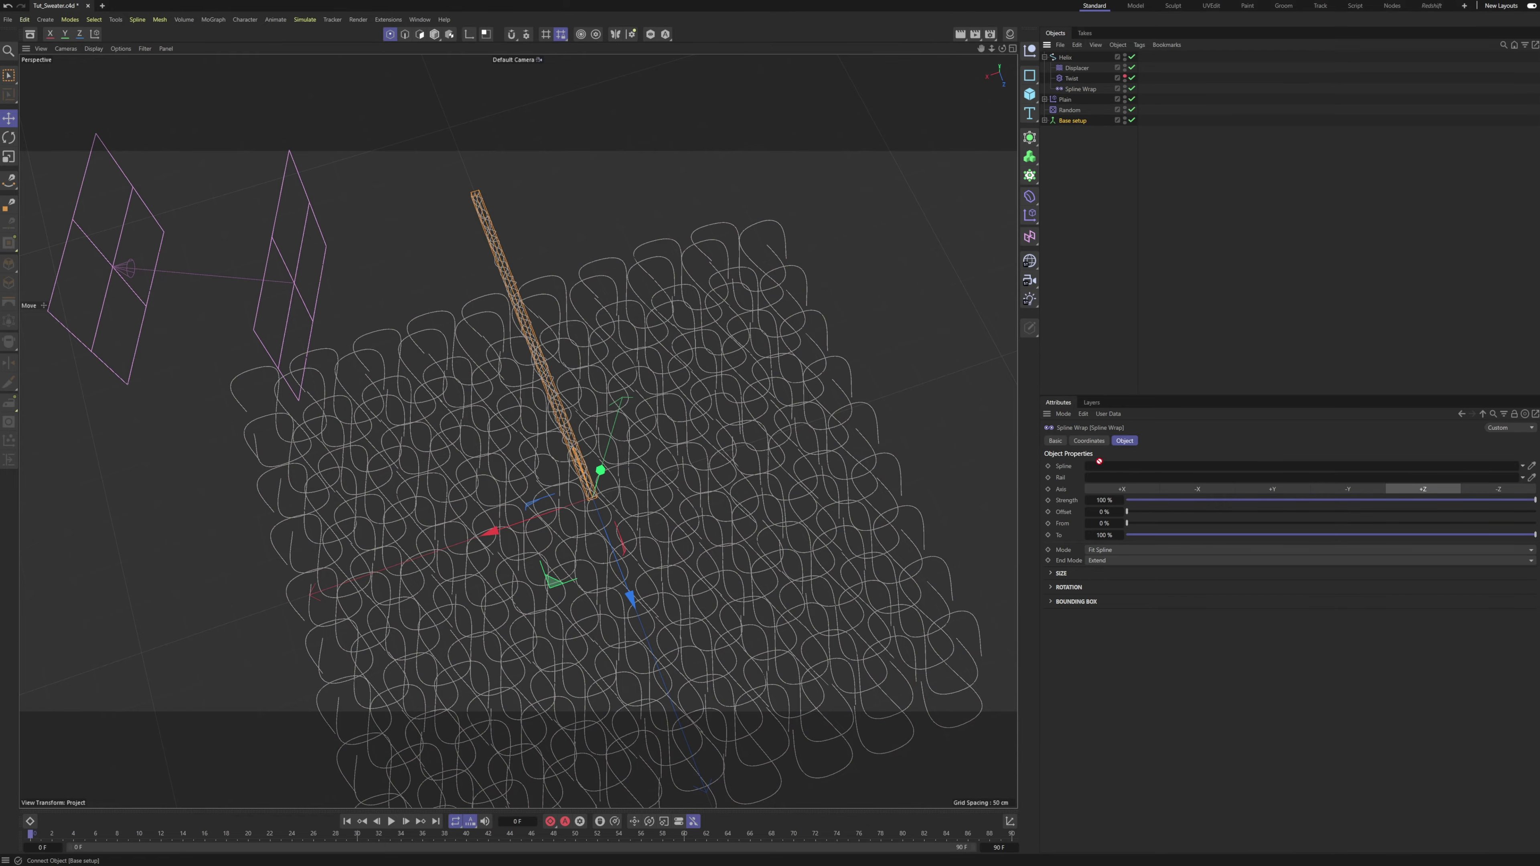
left_click_drag(1101, 465, 1101, 466)
left_click(1230, 328)
left_click_drag(761, 446, 649, 346, "alt")
left_click_drag(527, 436, 606, 523, "alt")
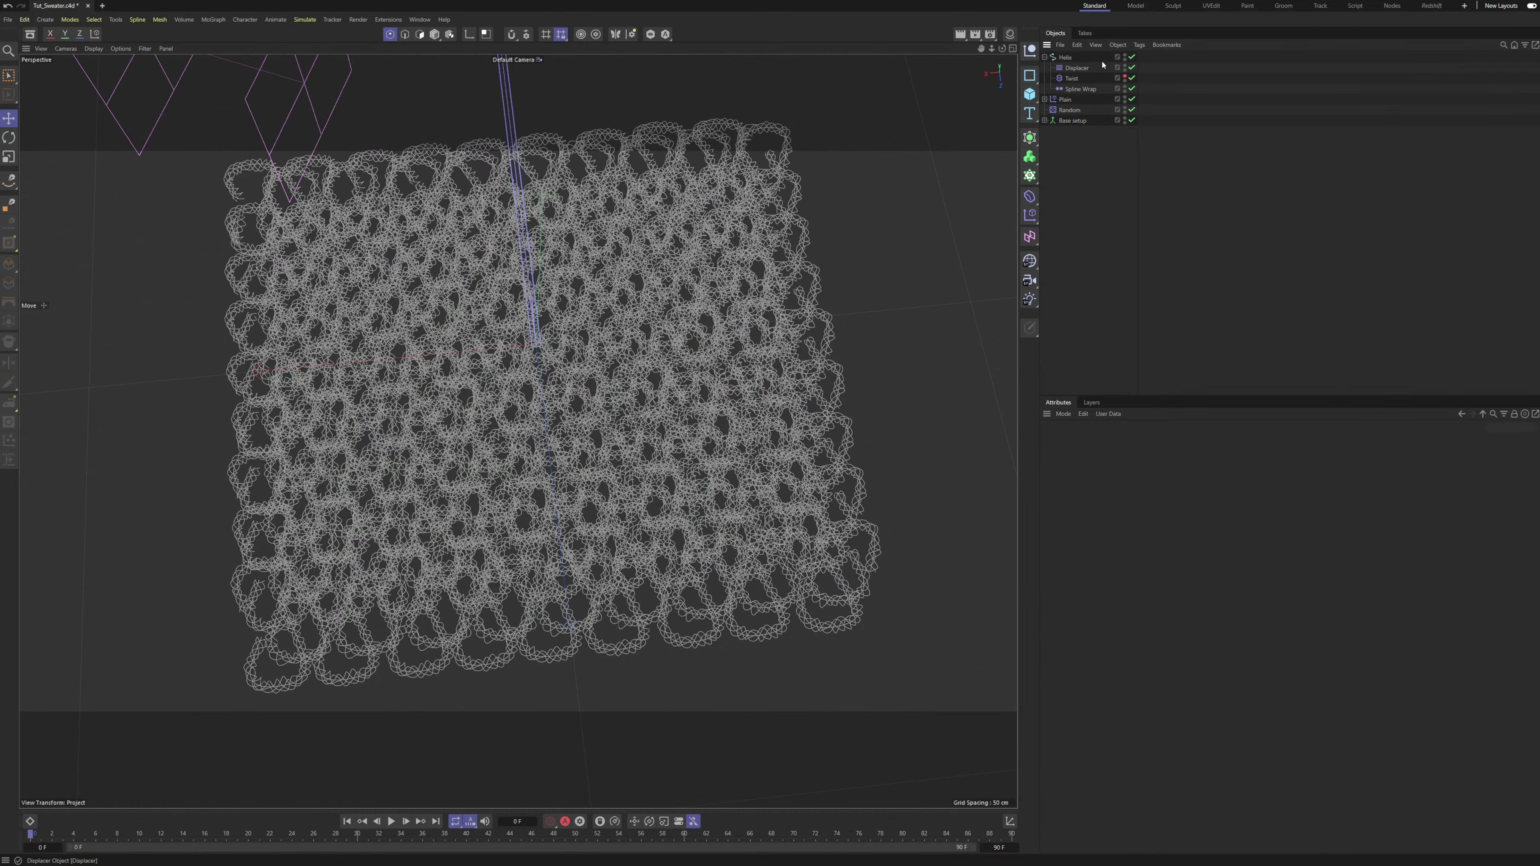
left_click_drag(388, 586, 515, 497, "alt")
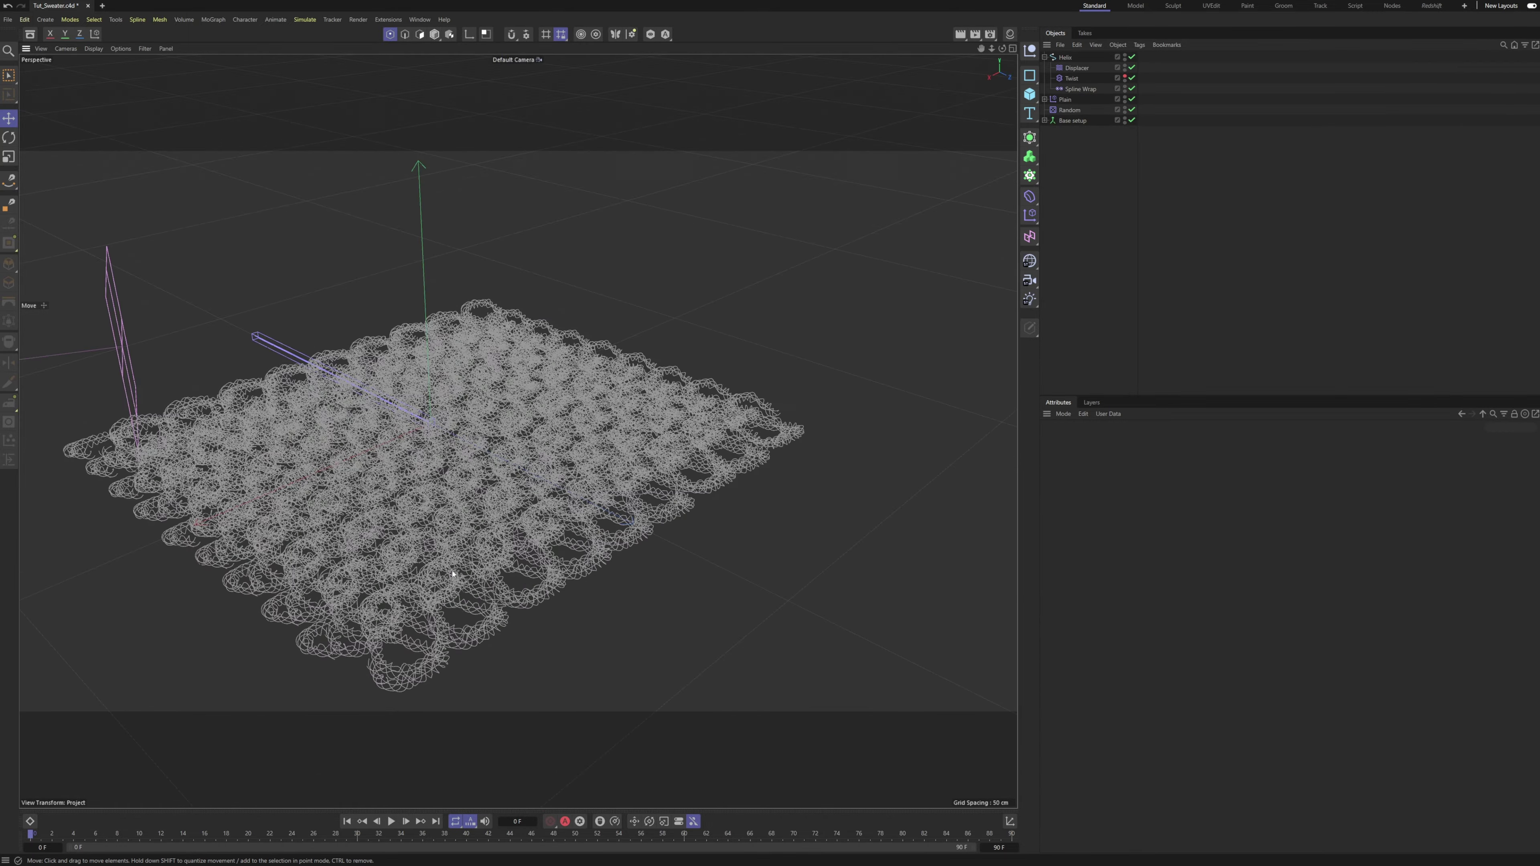
Add a Formula deformer and place it inside the Base setup Connect object.
right_click_drag(419, 636, 461, 623, "alt")
left_click_drag(460, 625, 468, 569, "alt")
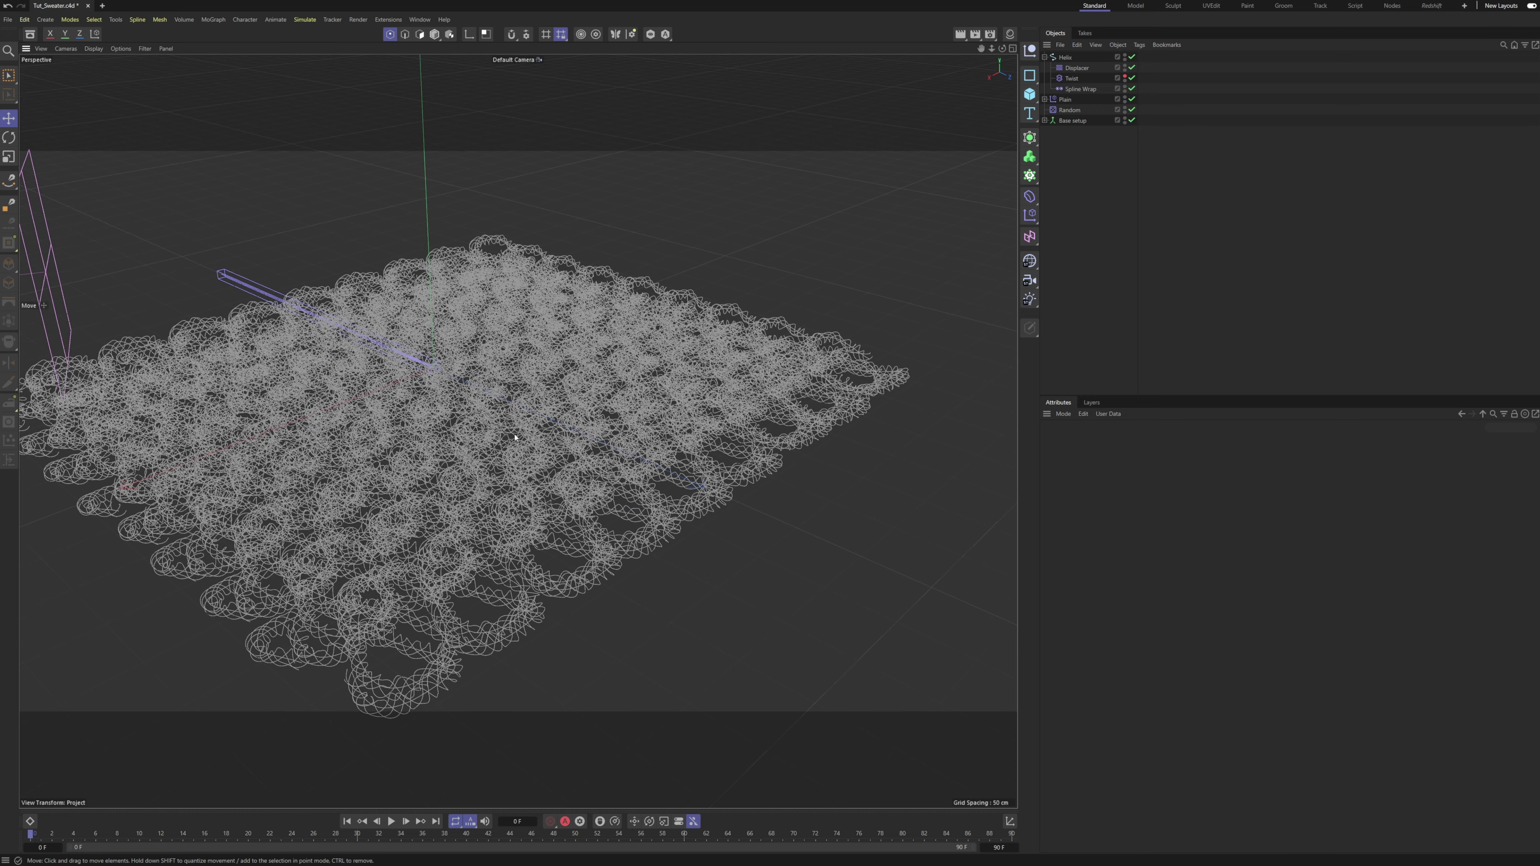
left_click_drag(638, 493, 600, 431, "alt")
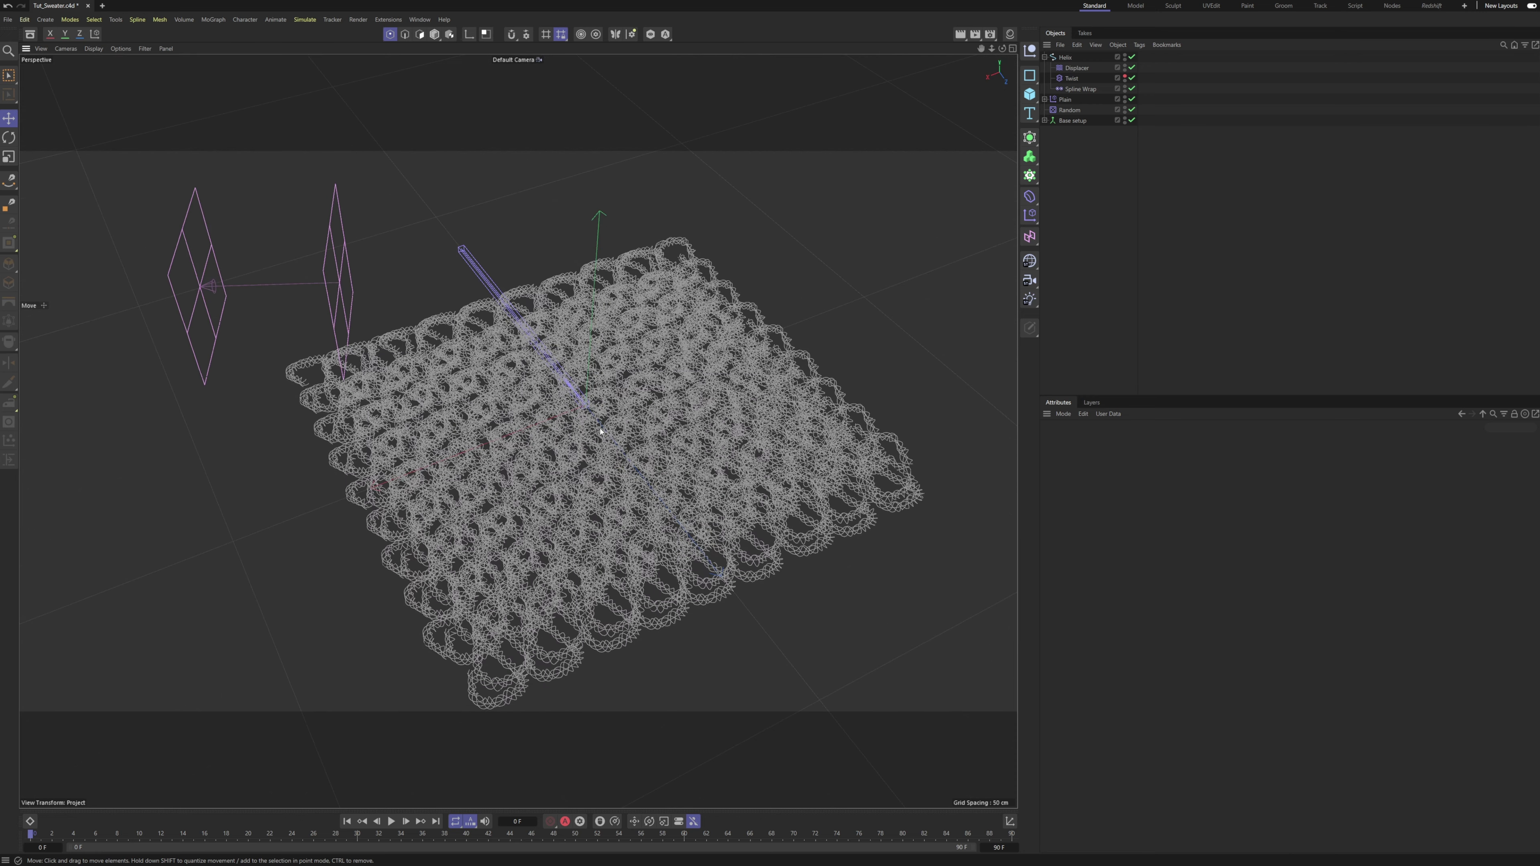
left_click(1126, 87)
left_click(293, 291)
left_click_drag(195, 289, 282, 334)
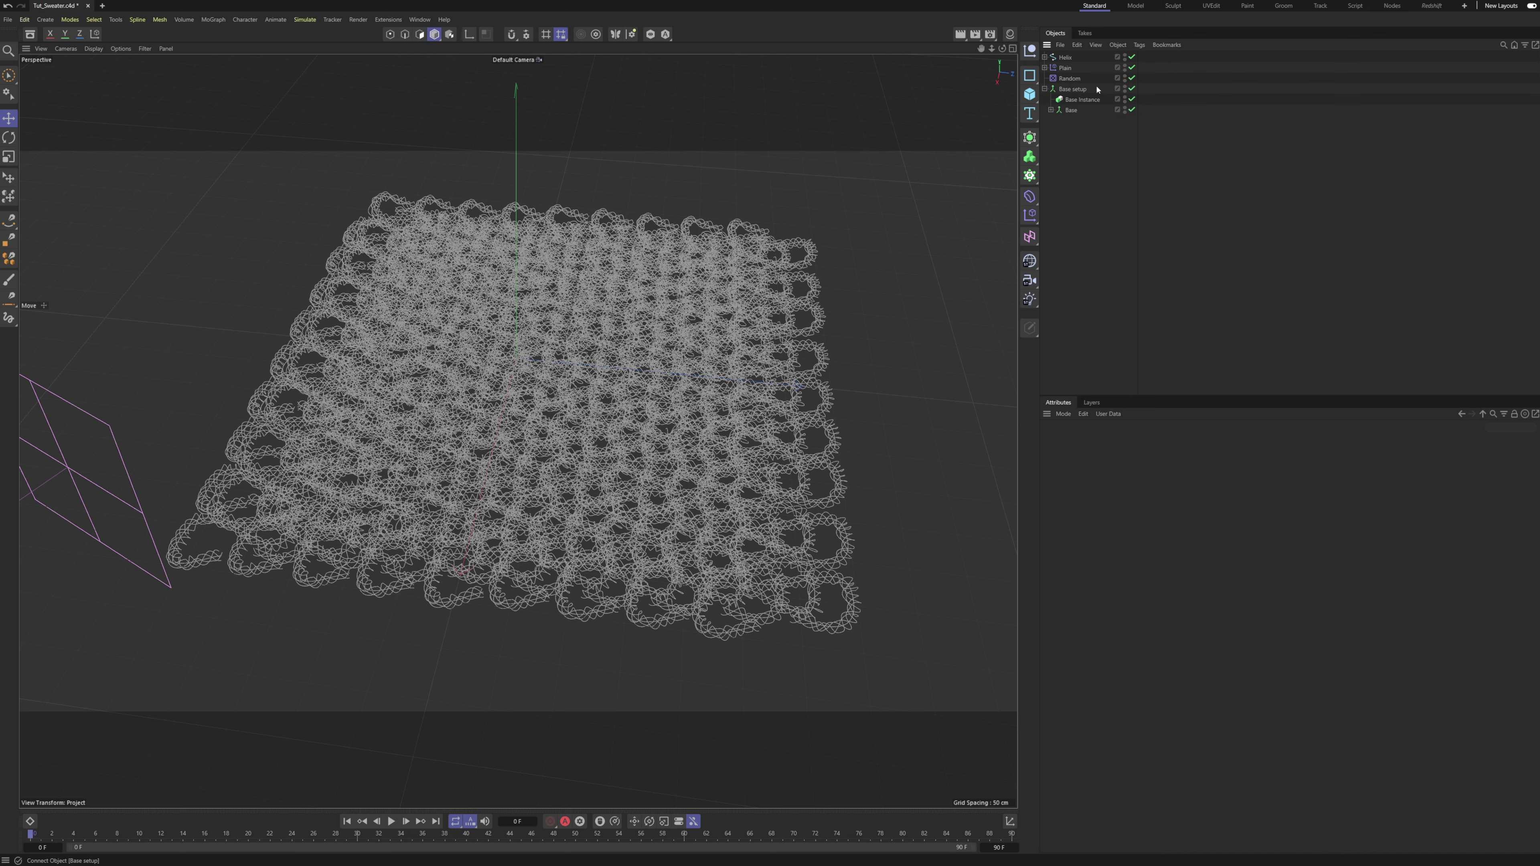
left_click(1029, 196)
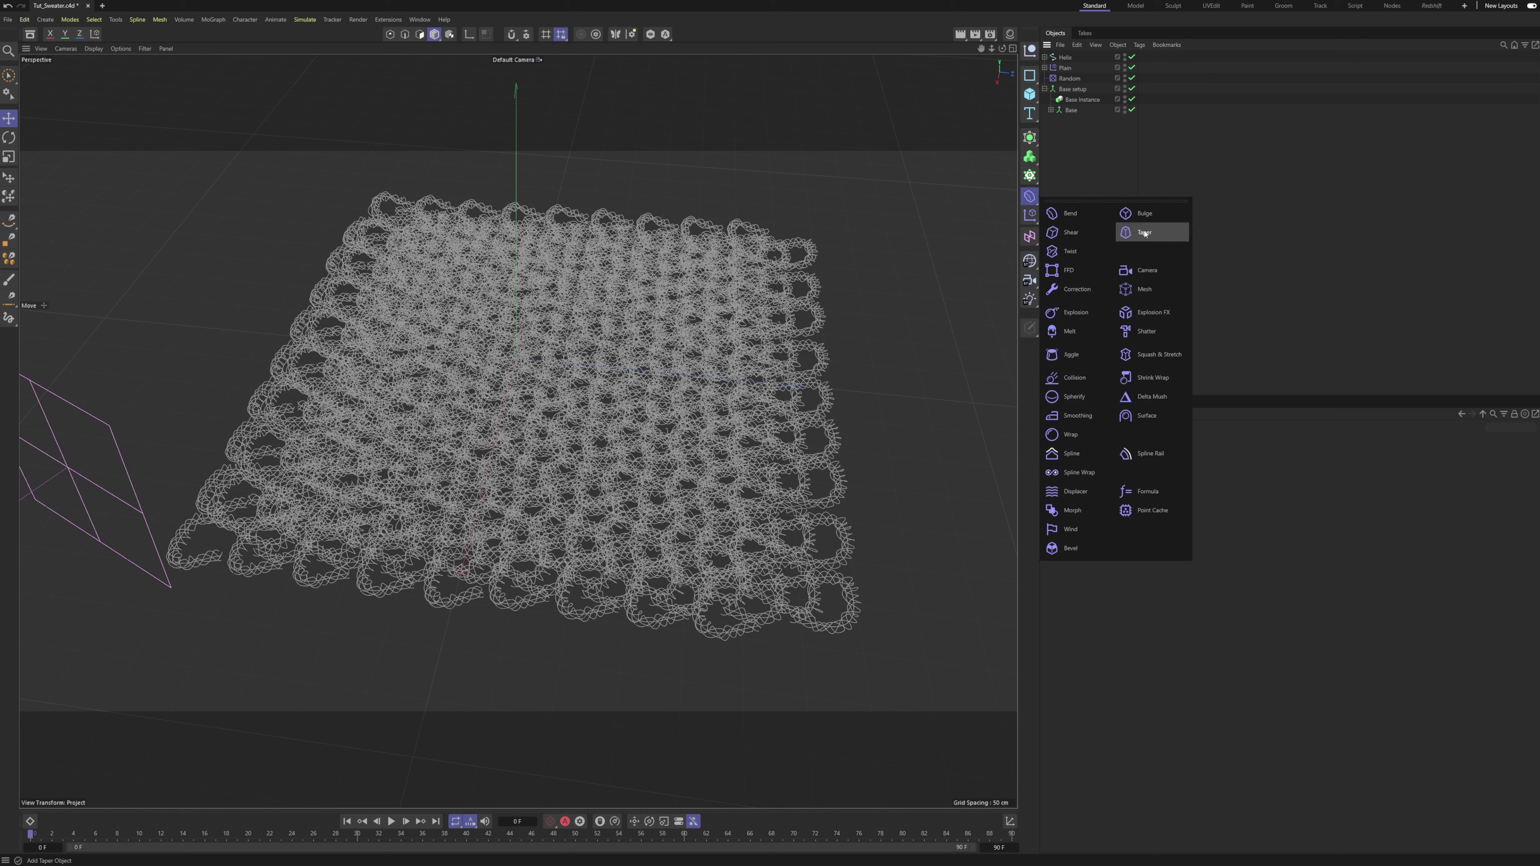
left_click(1148, 491)
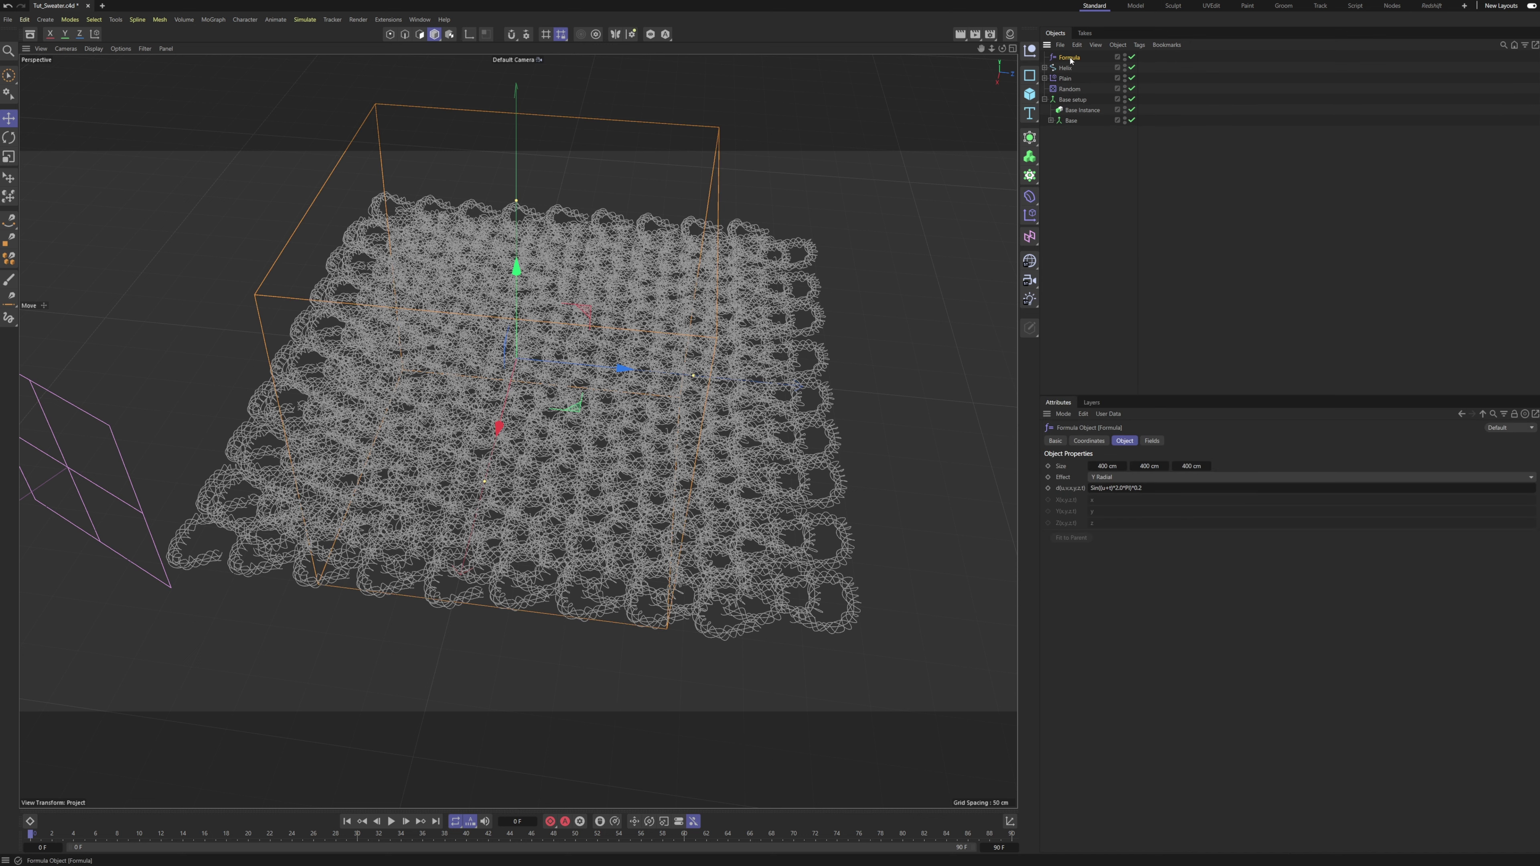
left_click_drag(1070, 60, 1086, 105)
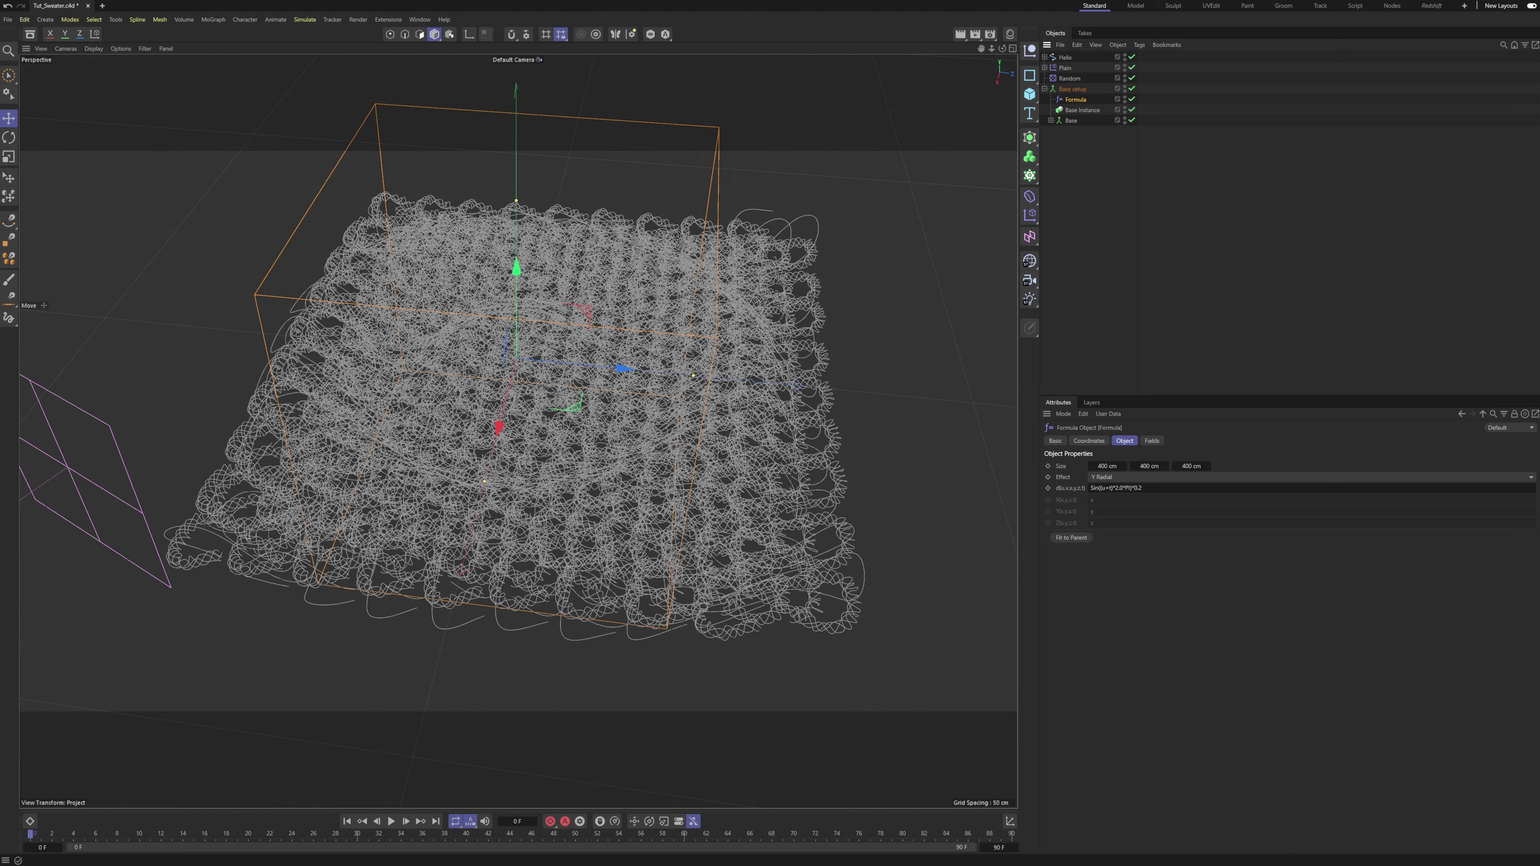
Enlarge the Formula deformer's box horizontally beyond the fabric, to about 1055 cm along Z.
left_click_drag(1105, 467, 1207, 467)
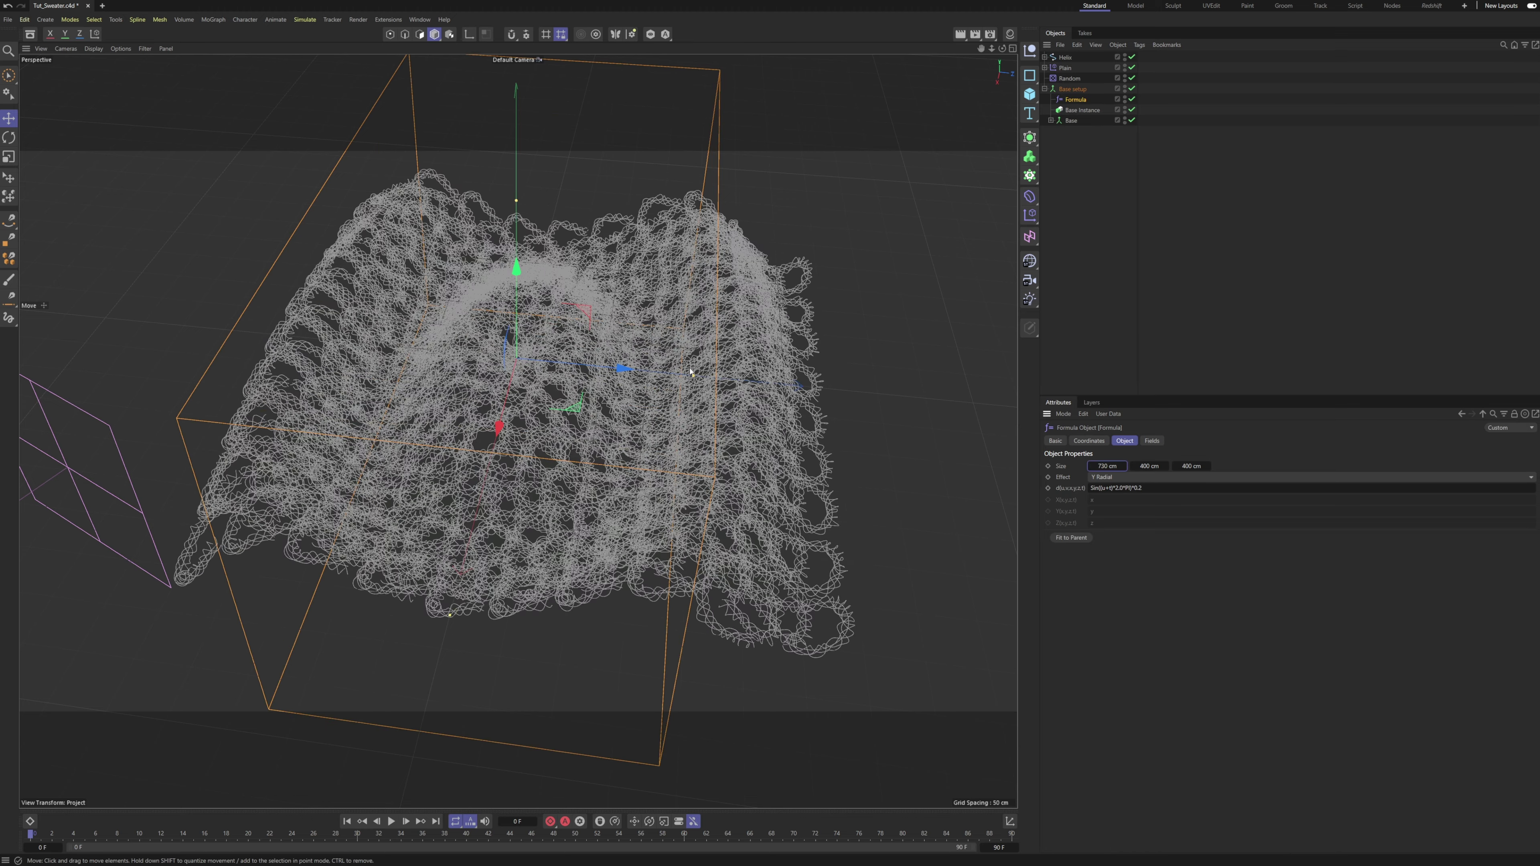
left_click_drag(693, 376, 733, 458)
scroll(966, 365, "down", 5)
left_click_drag(643, 377, 697, 426)
left_click_drag(505, 450, 513, 445)
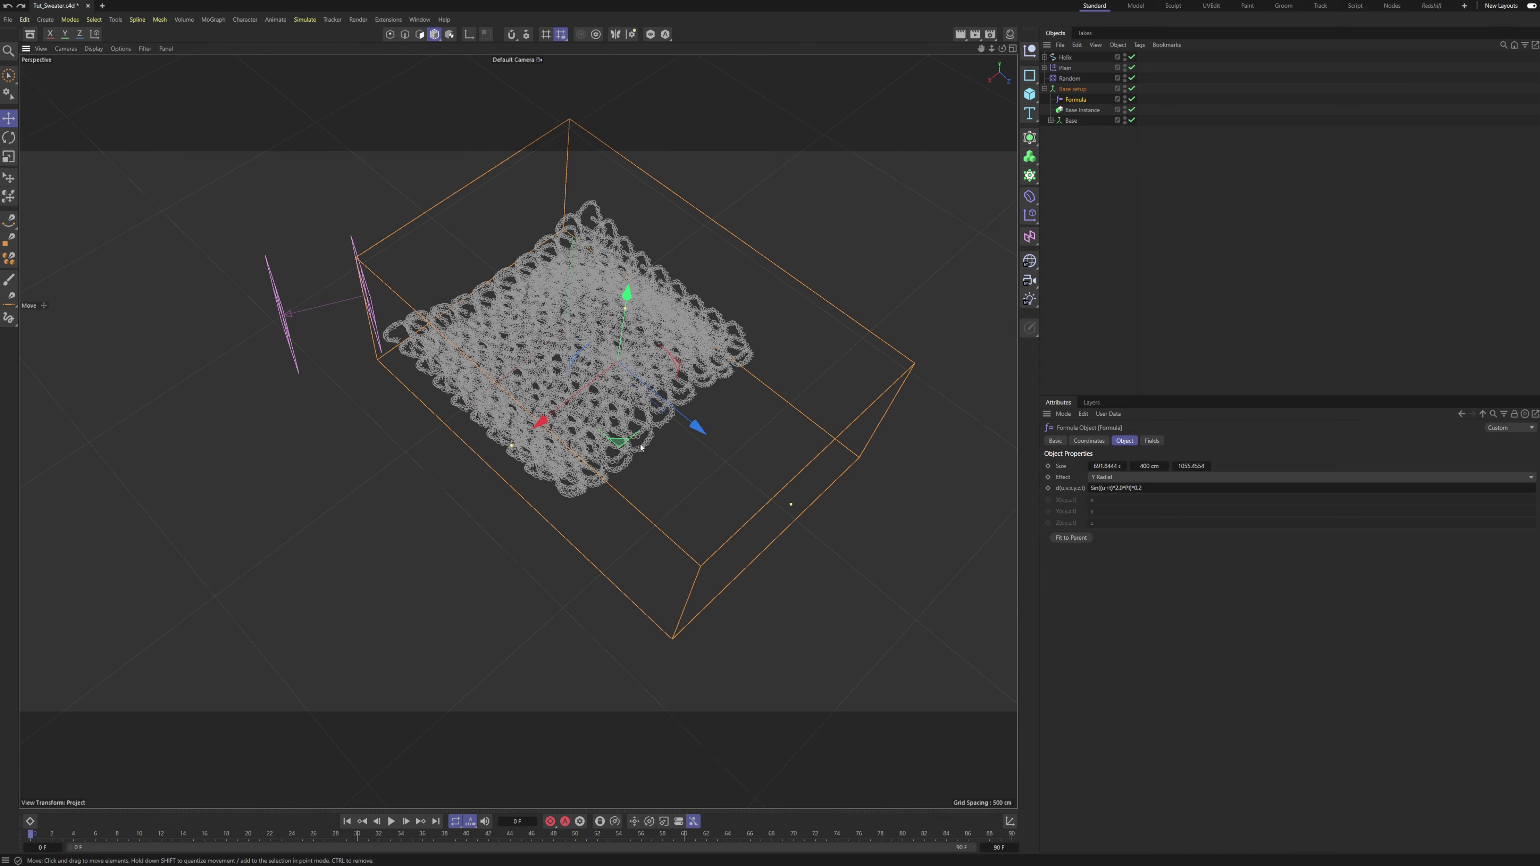
Move the Formula deformer along Z past the fabric's edge and reduce its height to about 213 cm for gentler waves.
left_click_drag(641, 448, 886, 452)
left_click_drag(679, 364, 803, 288, "alt")
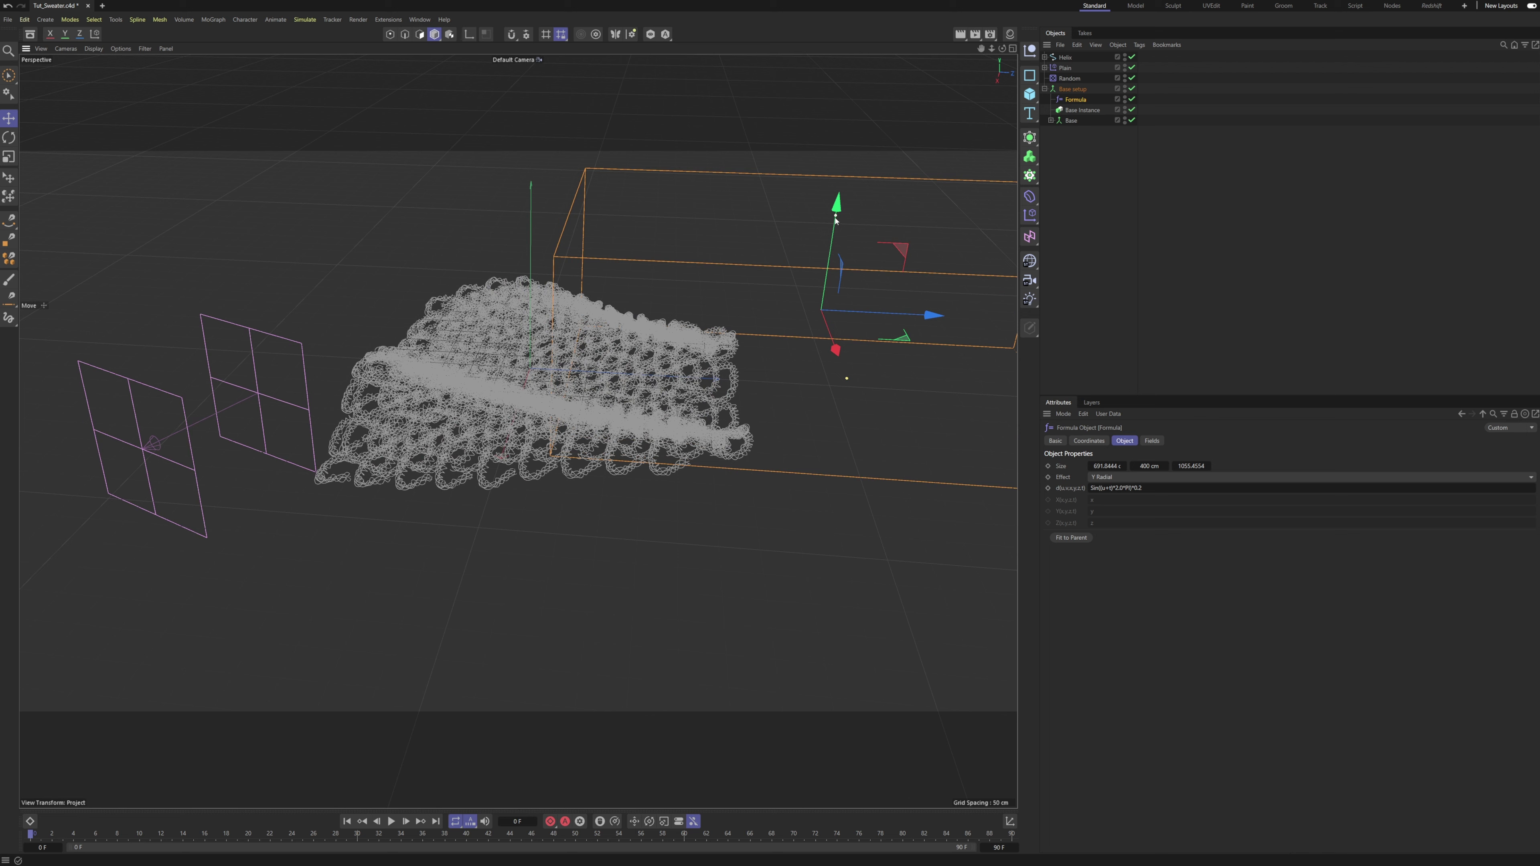
left_click_drag(836, 220, 829, 264)
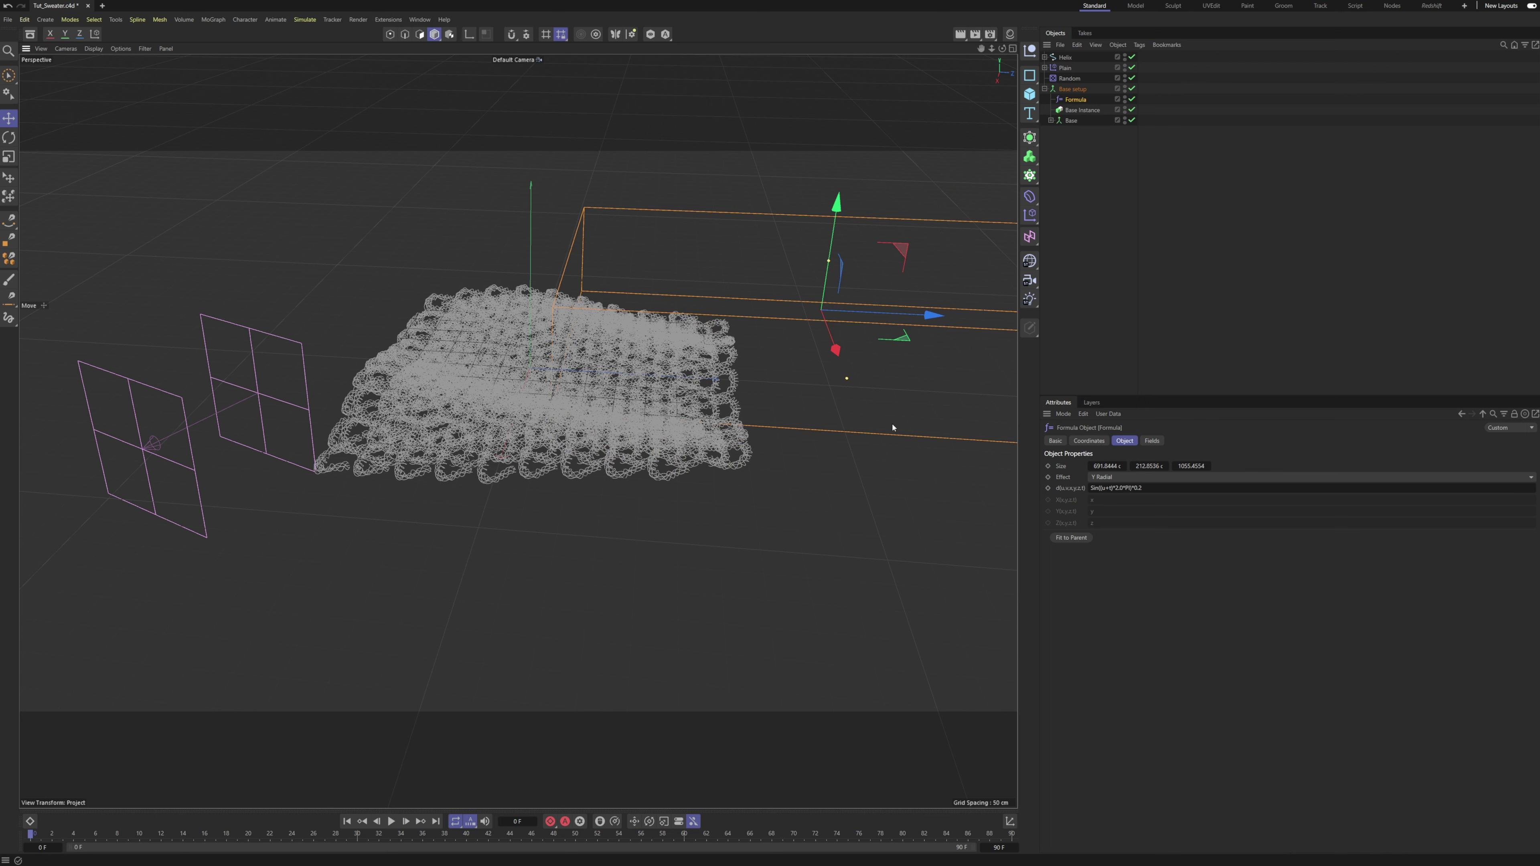
left_click_drag(721, 155, 622, 189, "alt")
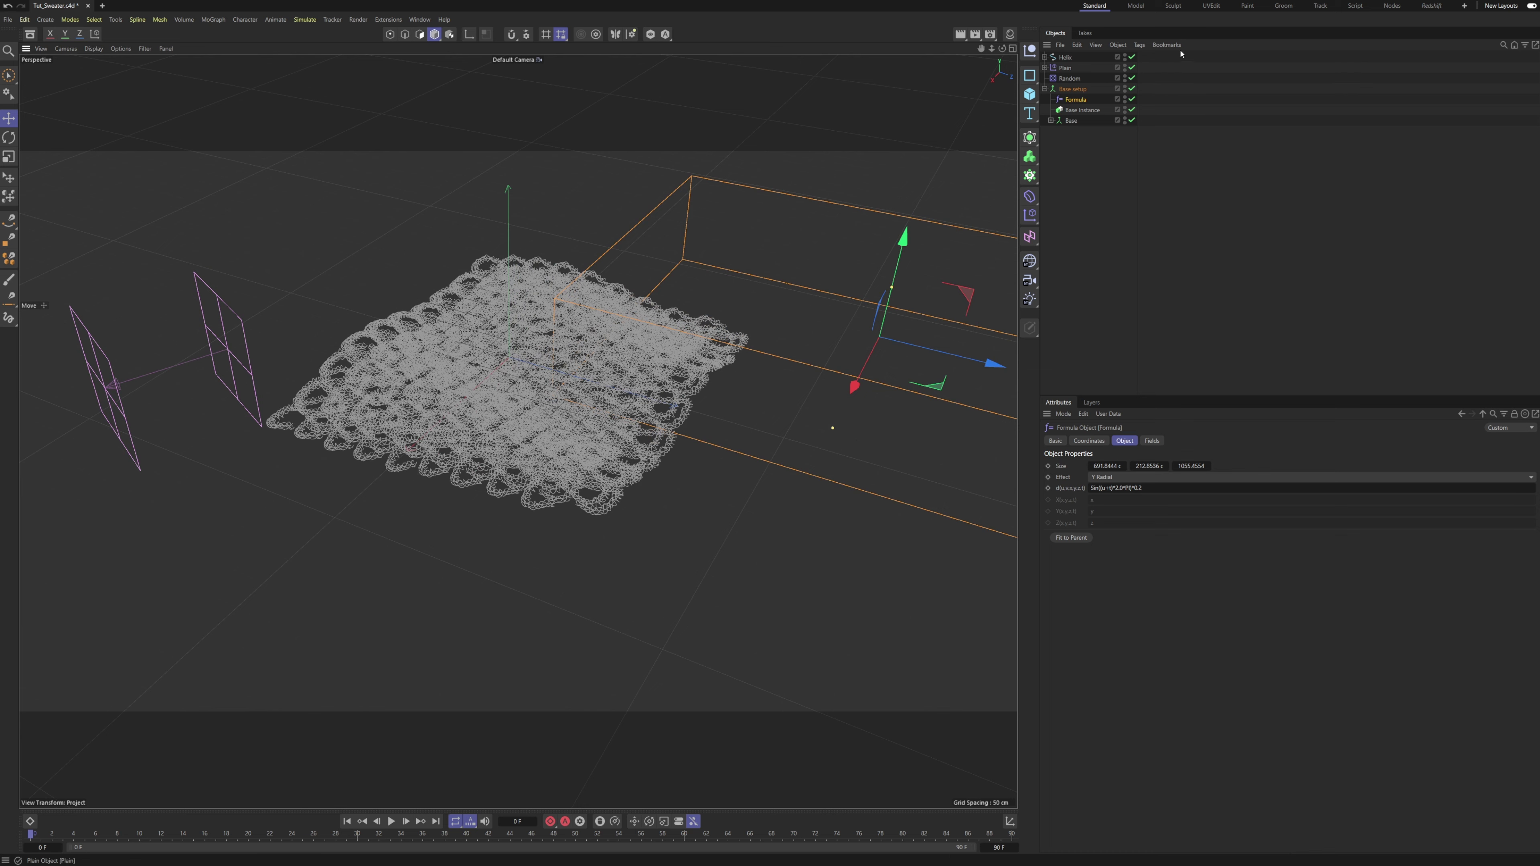
Keyframe the Plain effector's Linear Field to sweep from one end of the fabric at frame 0 past the opposite edge at frame 90.
left_click(216, 360)
middle_click_drag(365, 540, 505, 616, "alt")
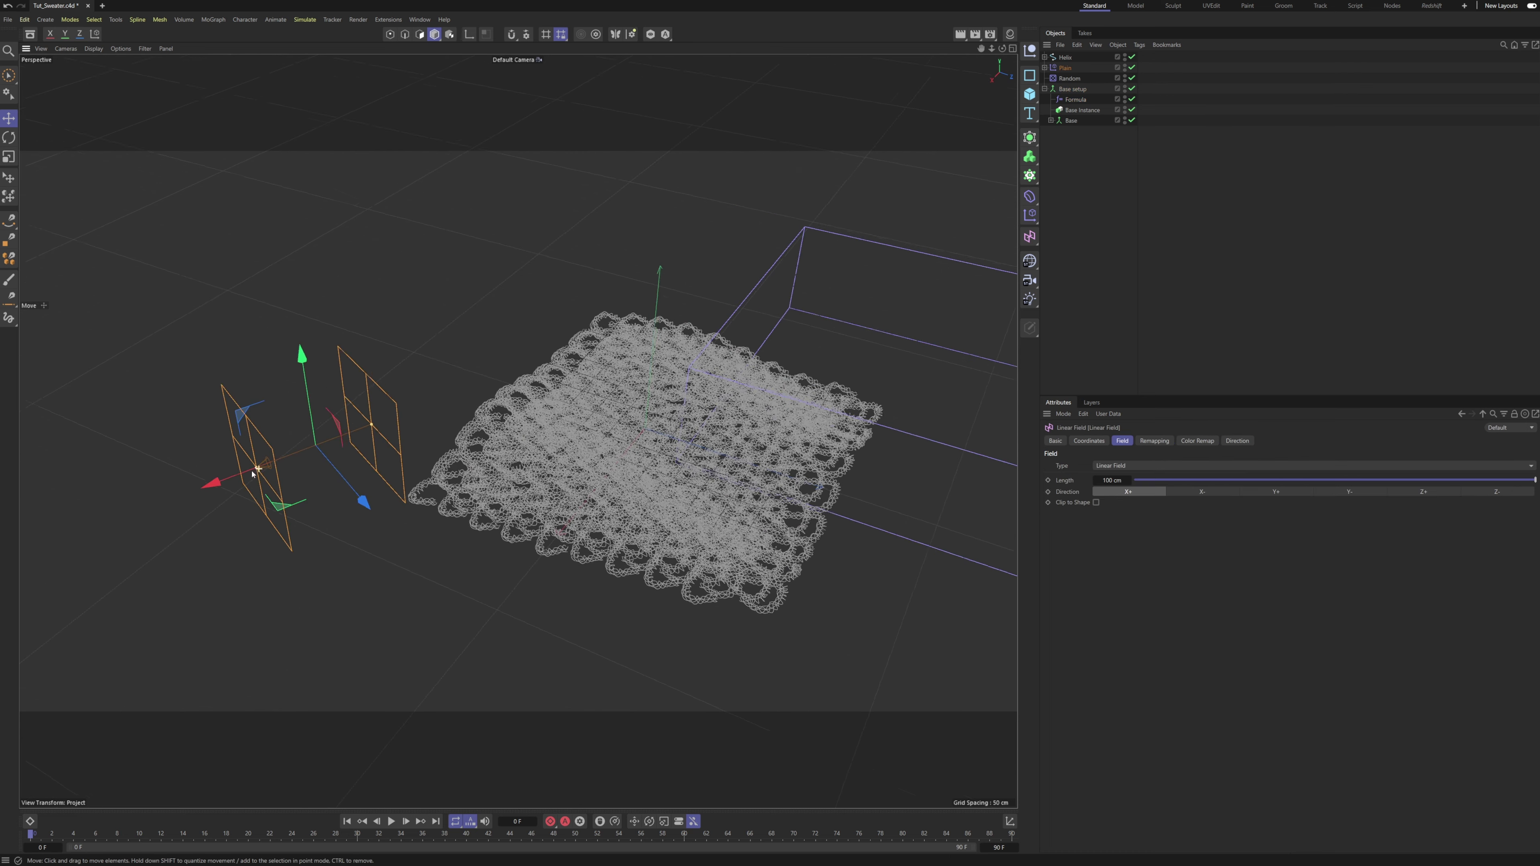
left_click_drag(253, 473, 771, 405)
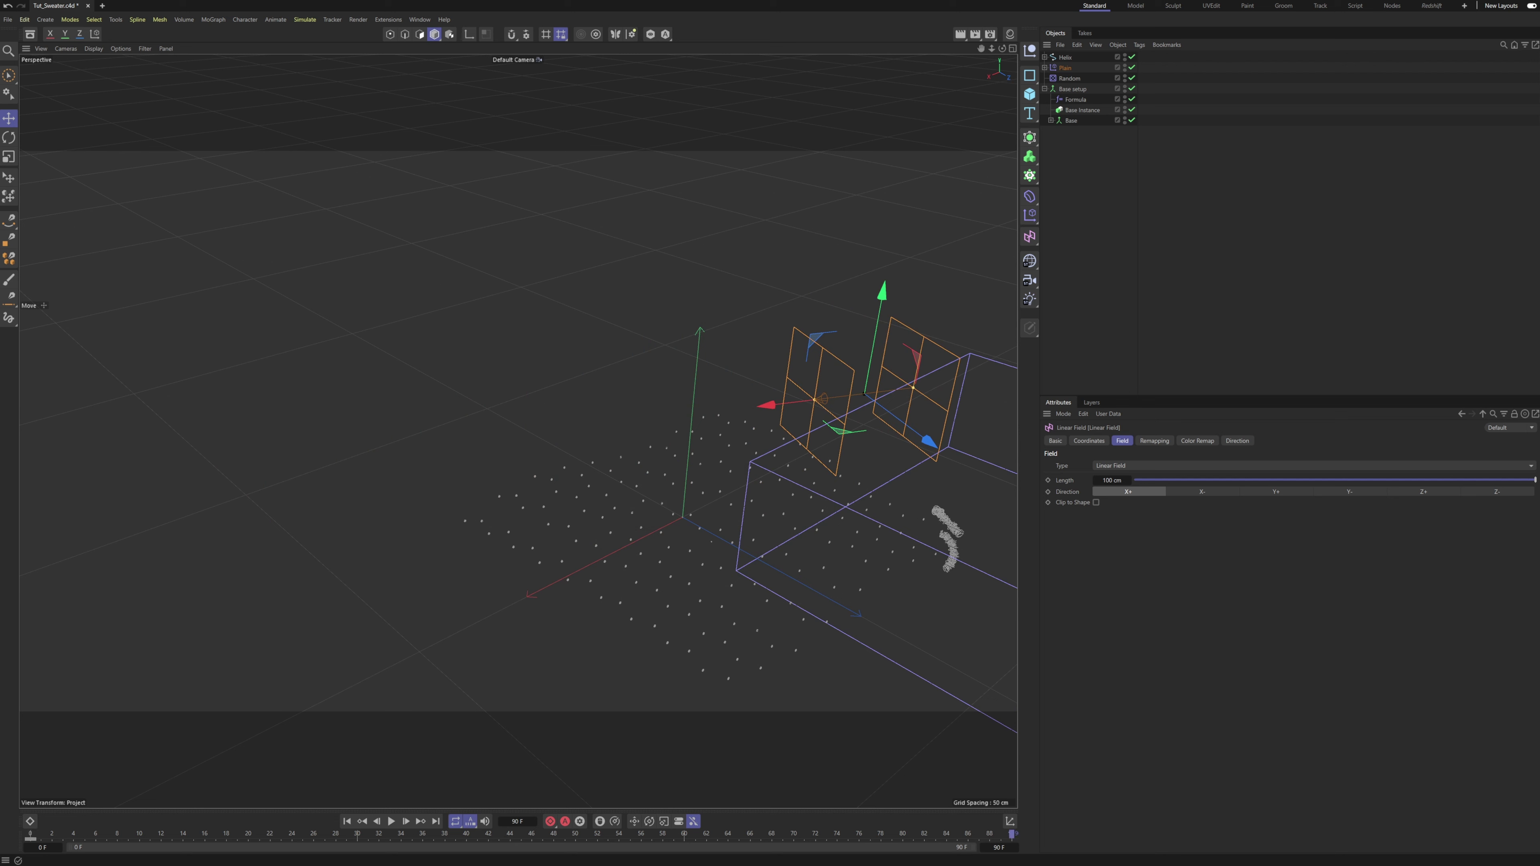
left_click_drag(768, 405, 197, 472)
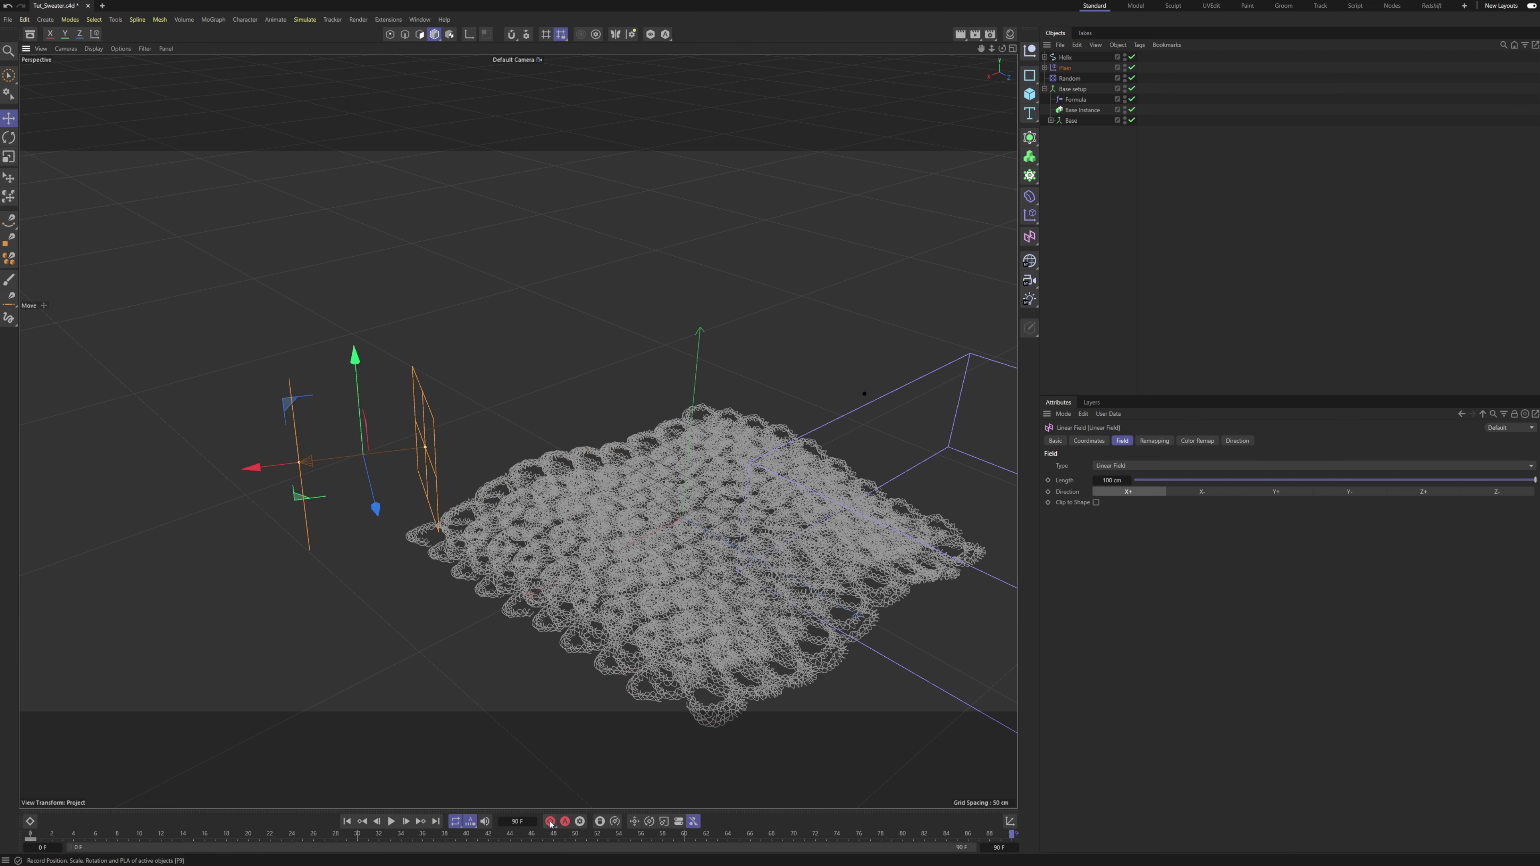
left_click(550, 823)
Play the knitting animation and hide Base setup in both the viewport and the render.
left_click(391, 821)
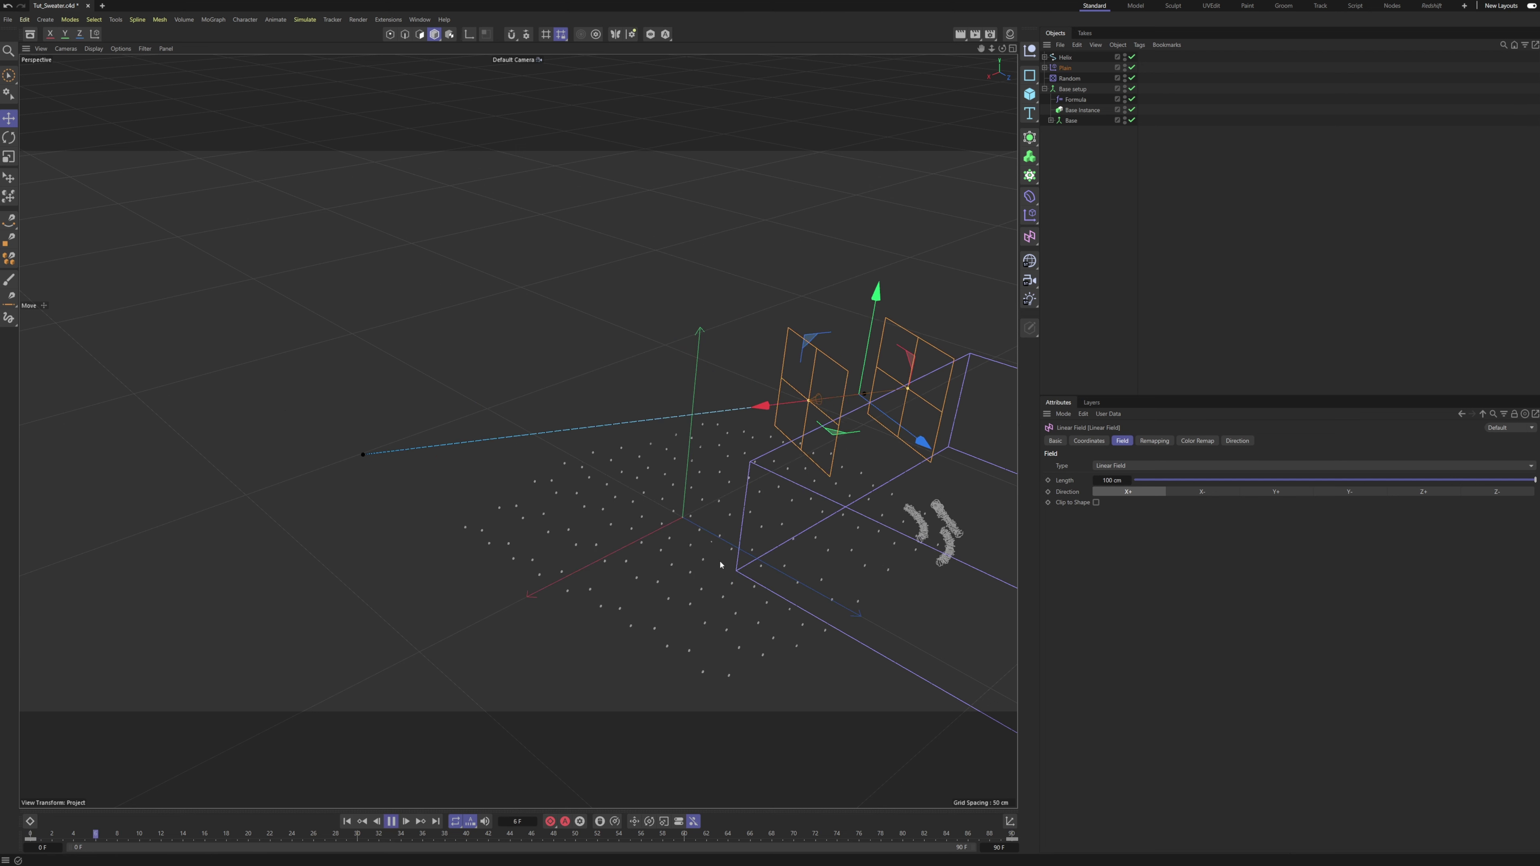
scroll(727, 568, "down", 4)
left_click_drag(722, 561, 763, 595, "alt")
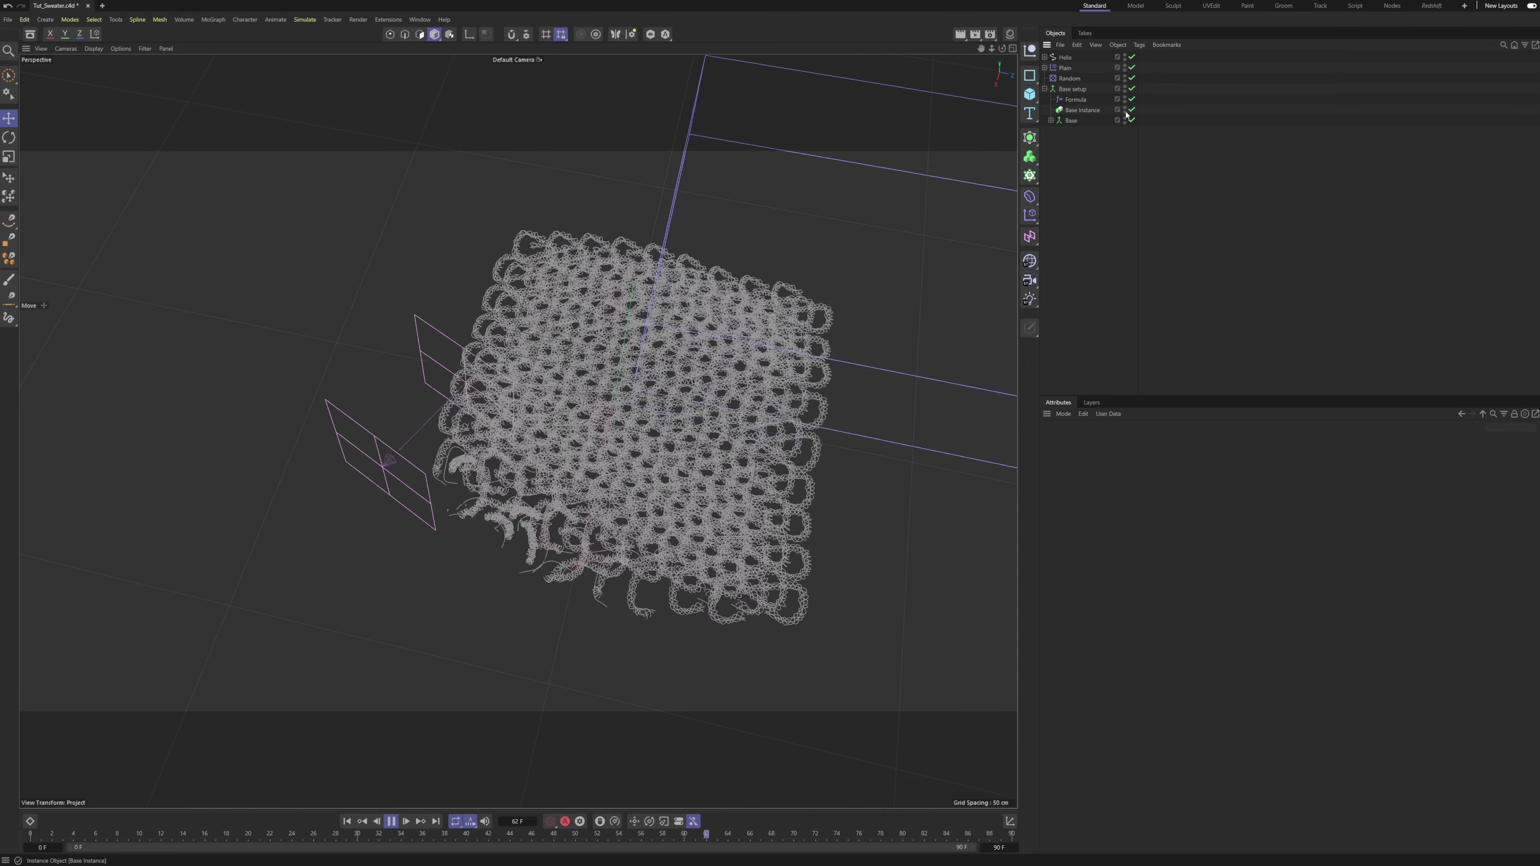
left_click(1126, 89, "alt")
left_click(1125, 89, "alt")
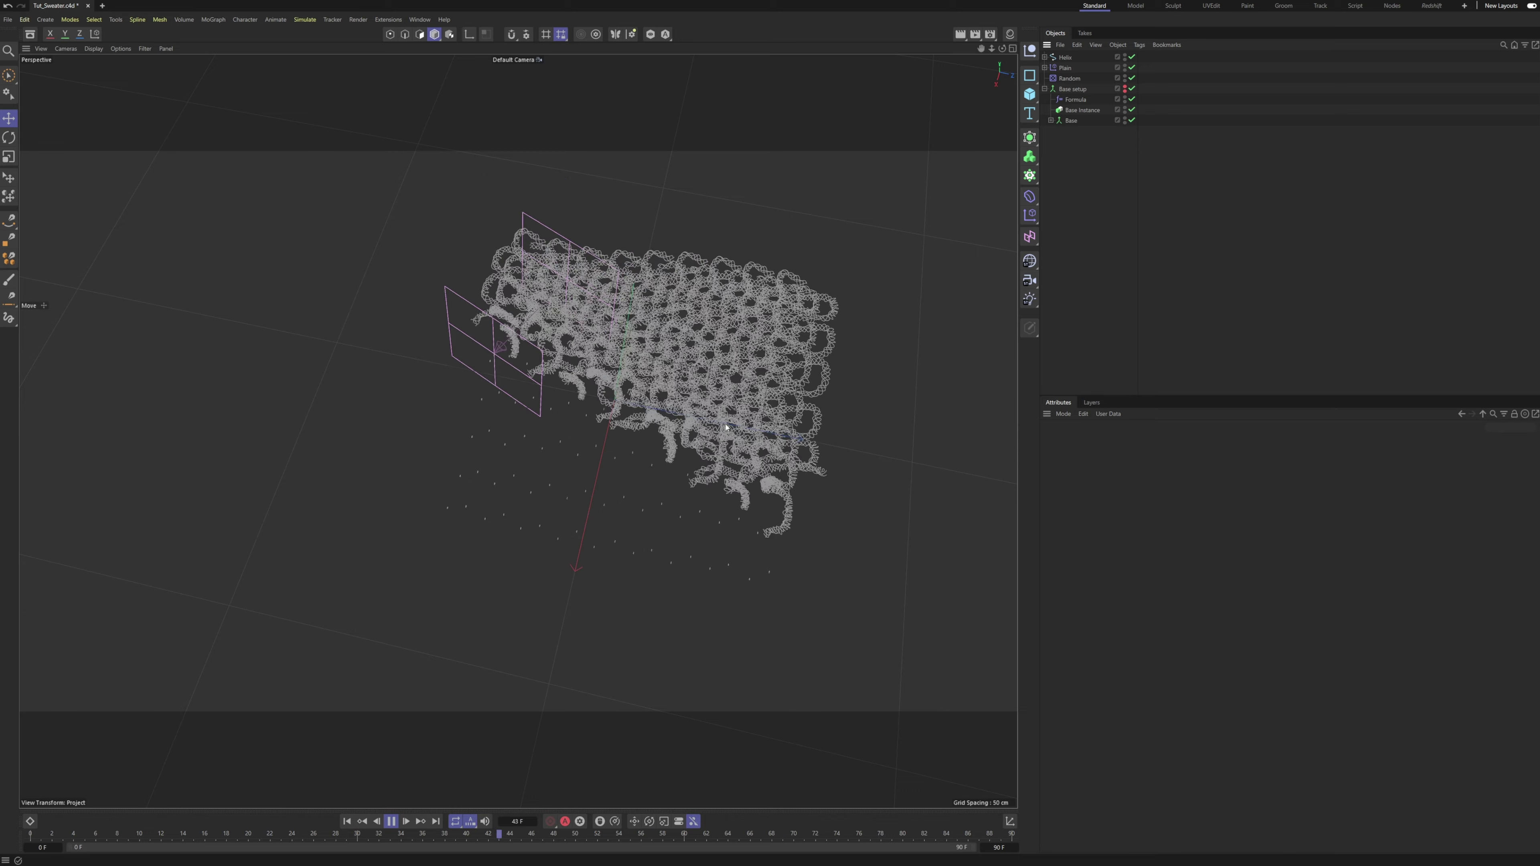
left_click(391, 821)
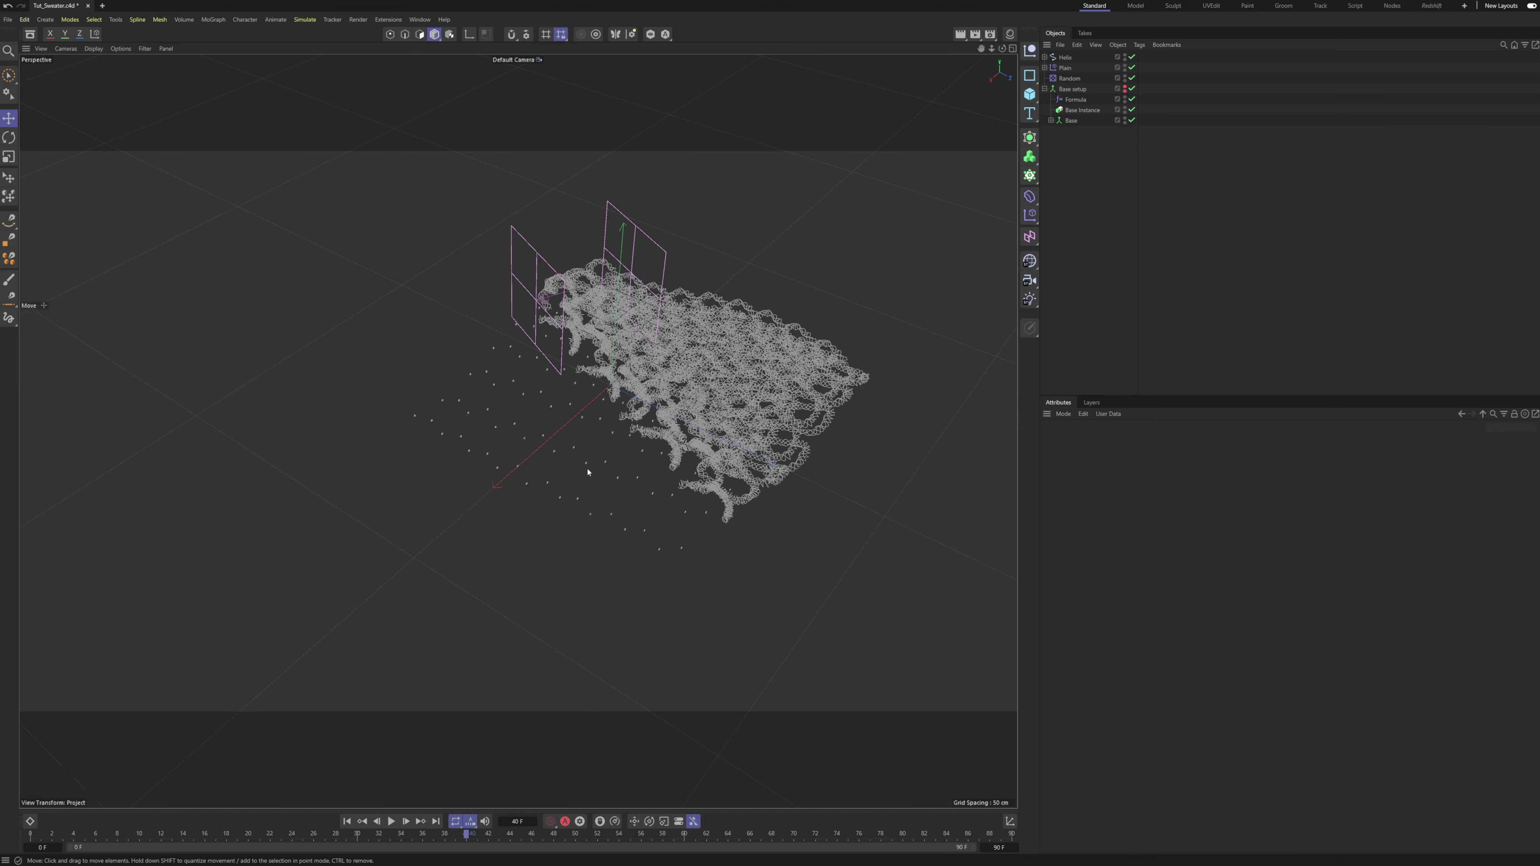
Create a Null named "0", place it below START in the Base Cloner, and play back the reveal.
right_click_drag(587, 473, 702, 419, "alt")
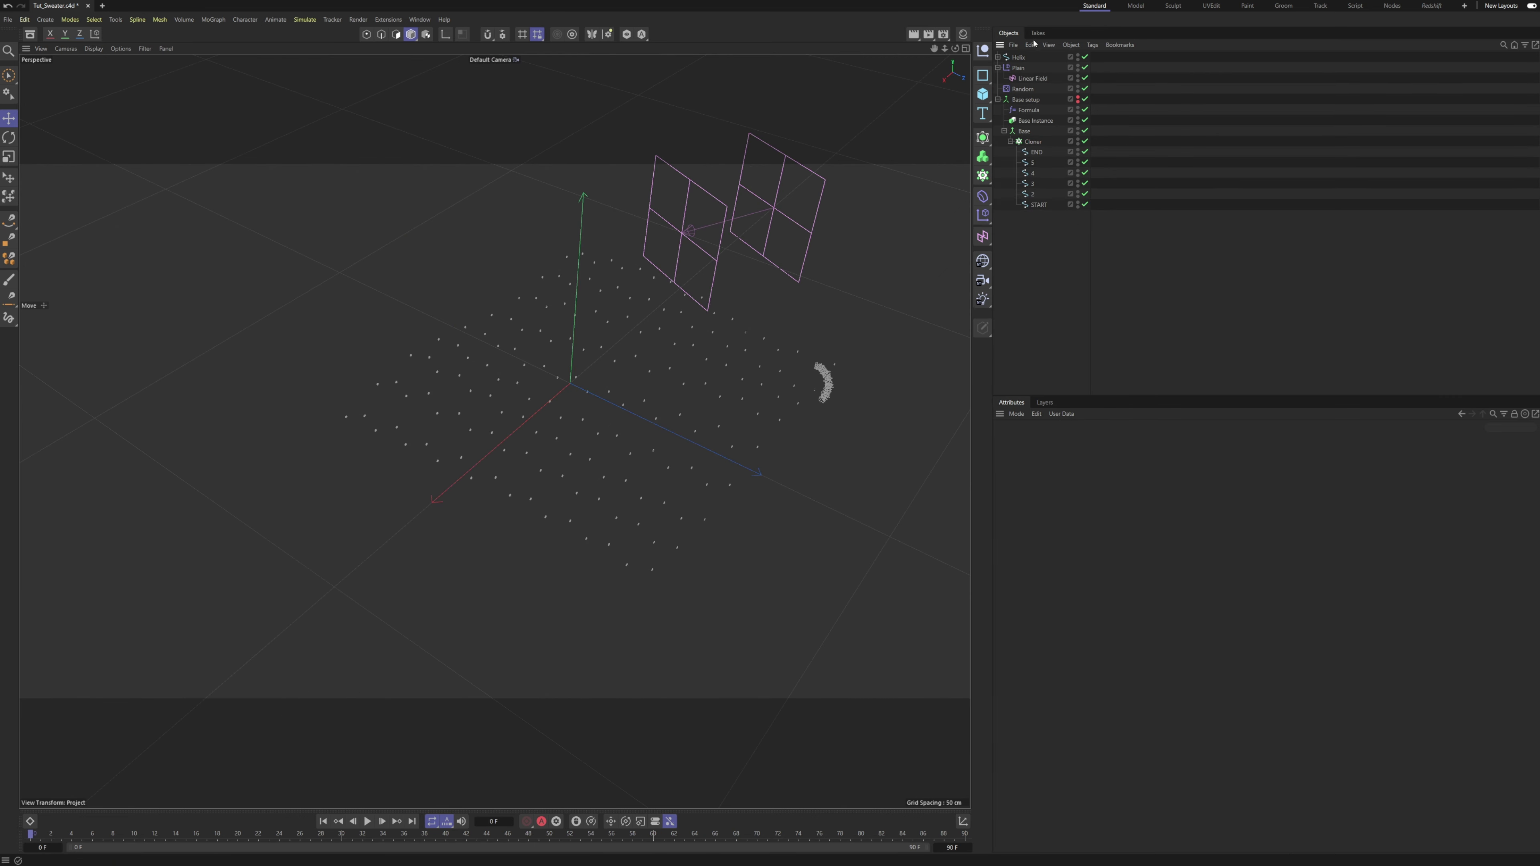
left_click(983, 50)
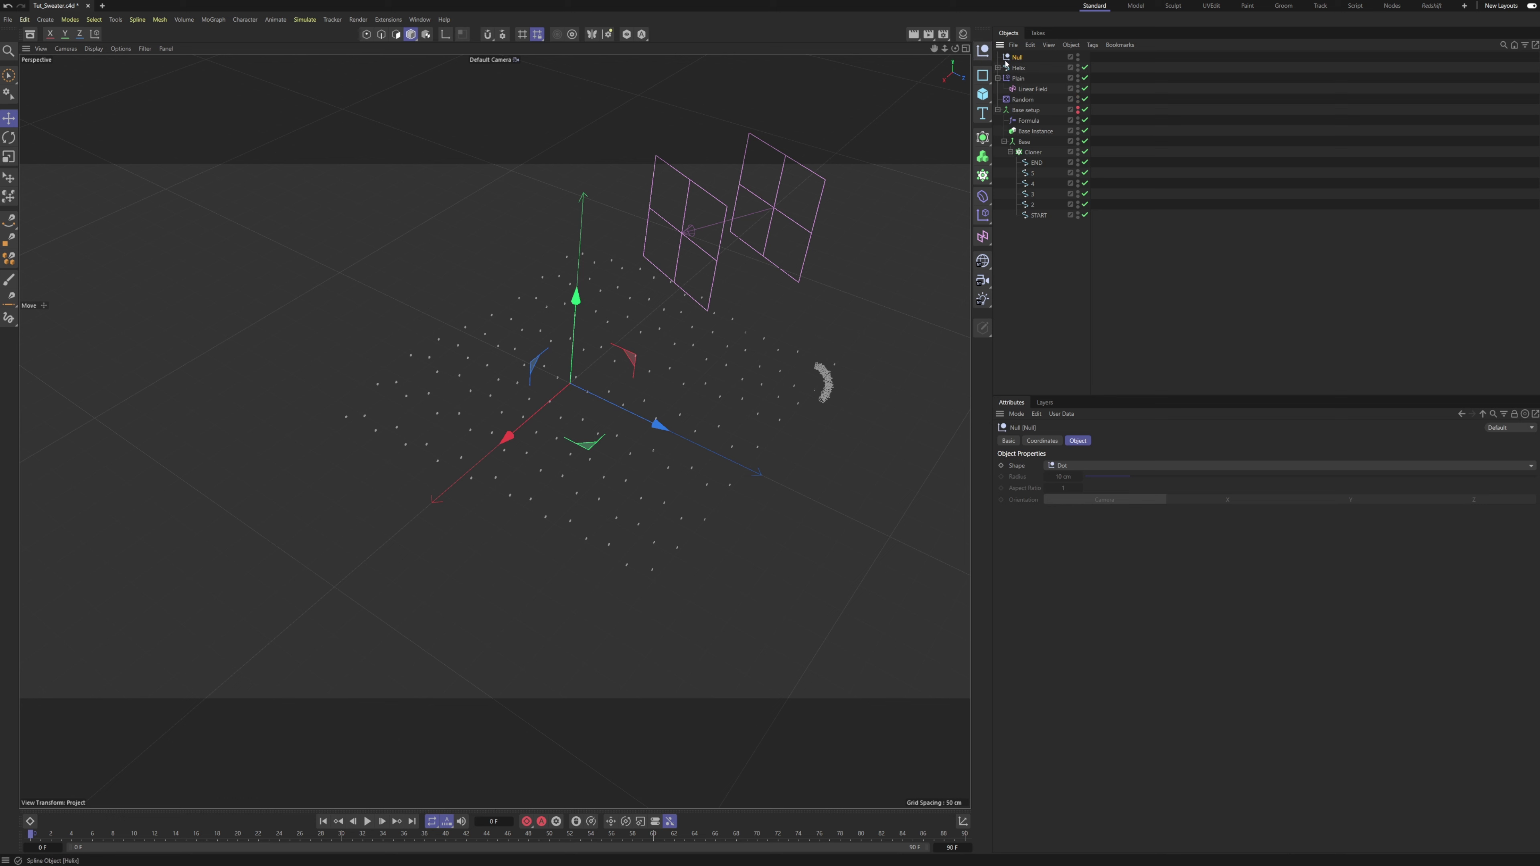
double_click(1017, 57)
left_click_drag(1023, 86, 1044, 221)
left_click(1085, 263)
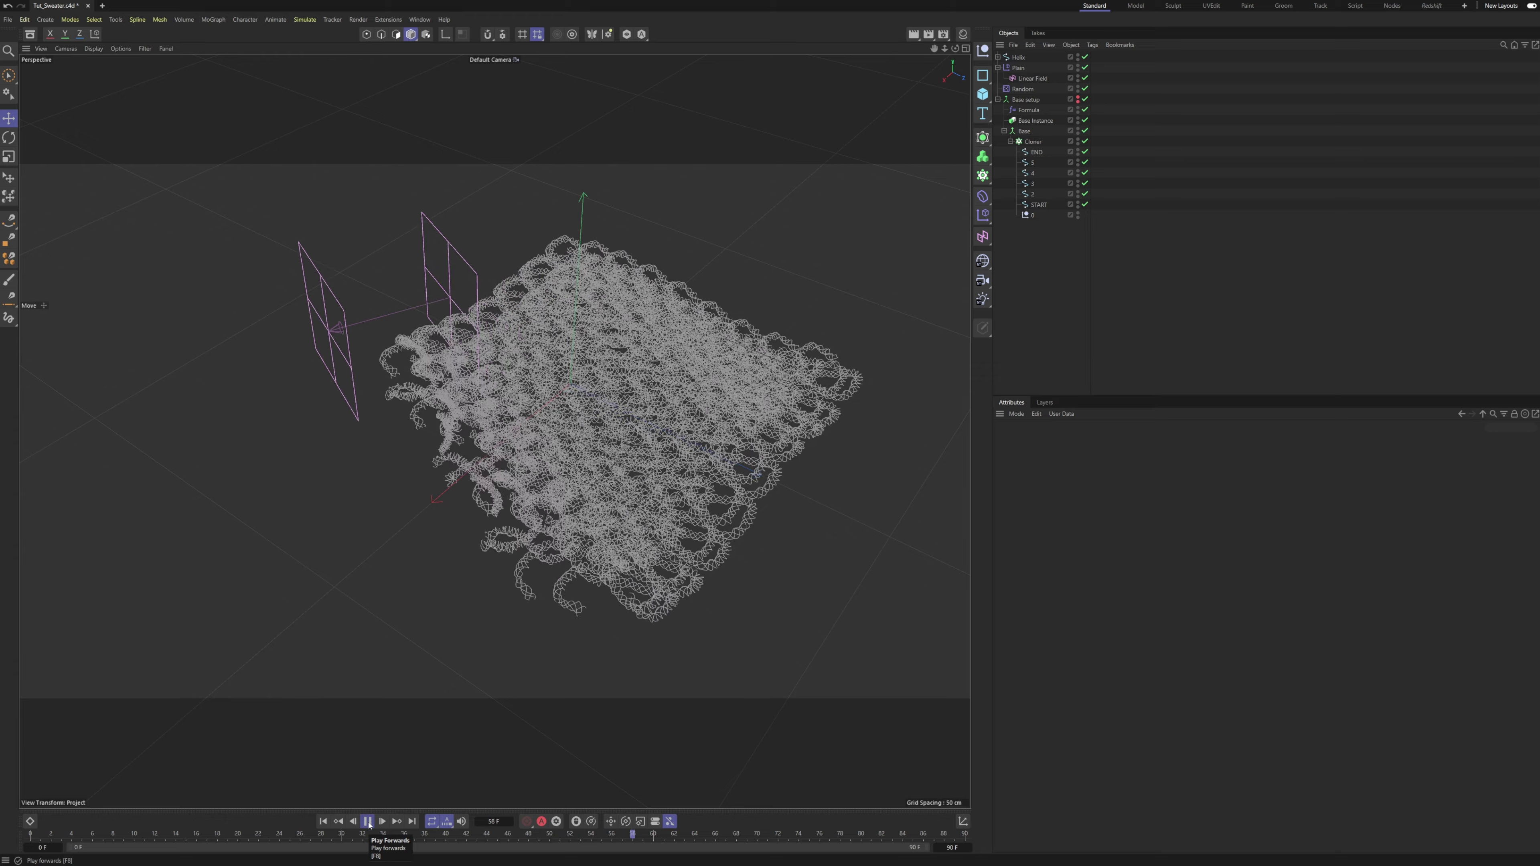
left_click_drag(610, 532, 561, 540, "alt")
left_click(368, 821)
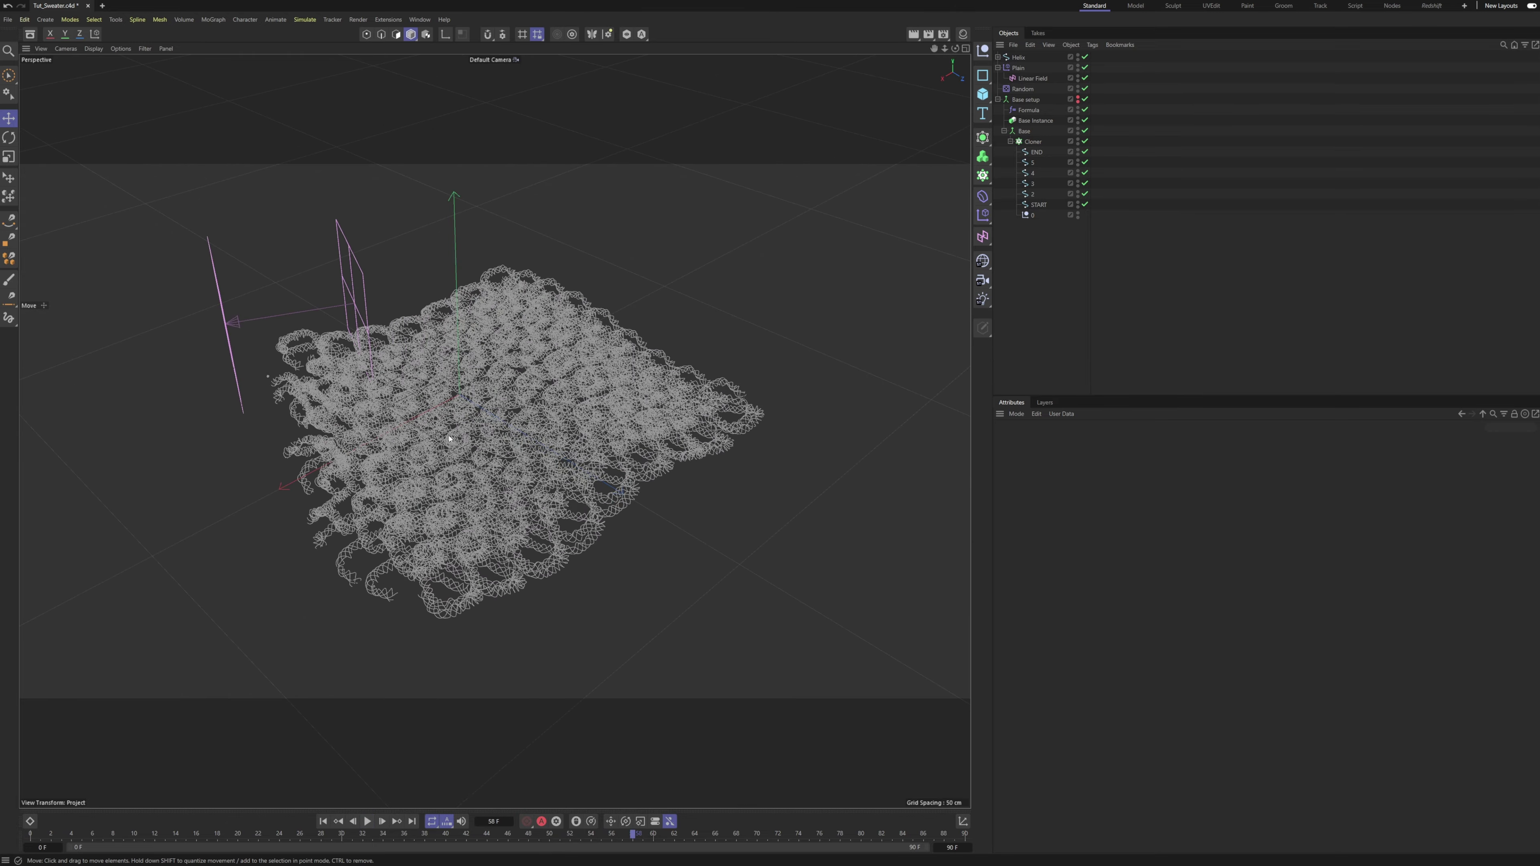
left_click_drag(758, 377, 856, 350, "alt")
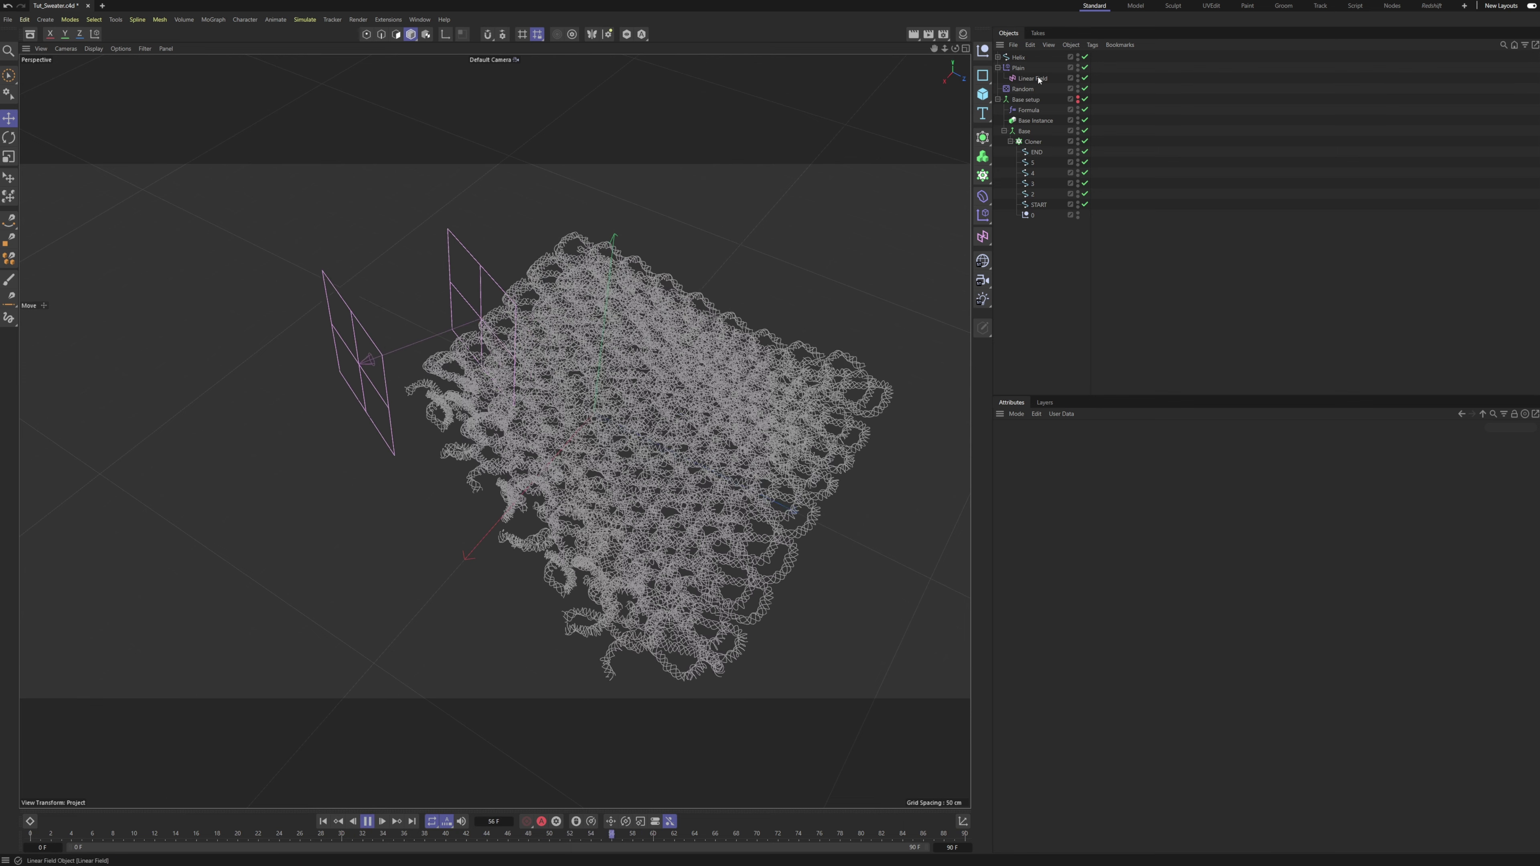
Add a Delay layer to the Plain effector's fields and raise its Effect Strength to about 90%.
left_click(1018, 68)
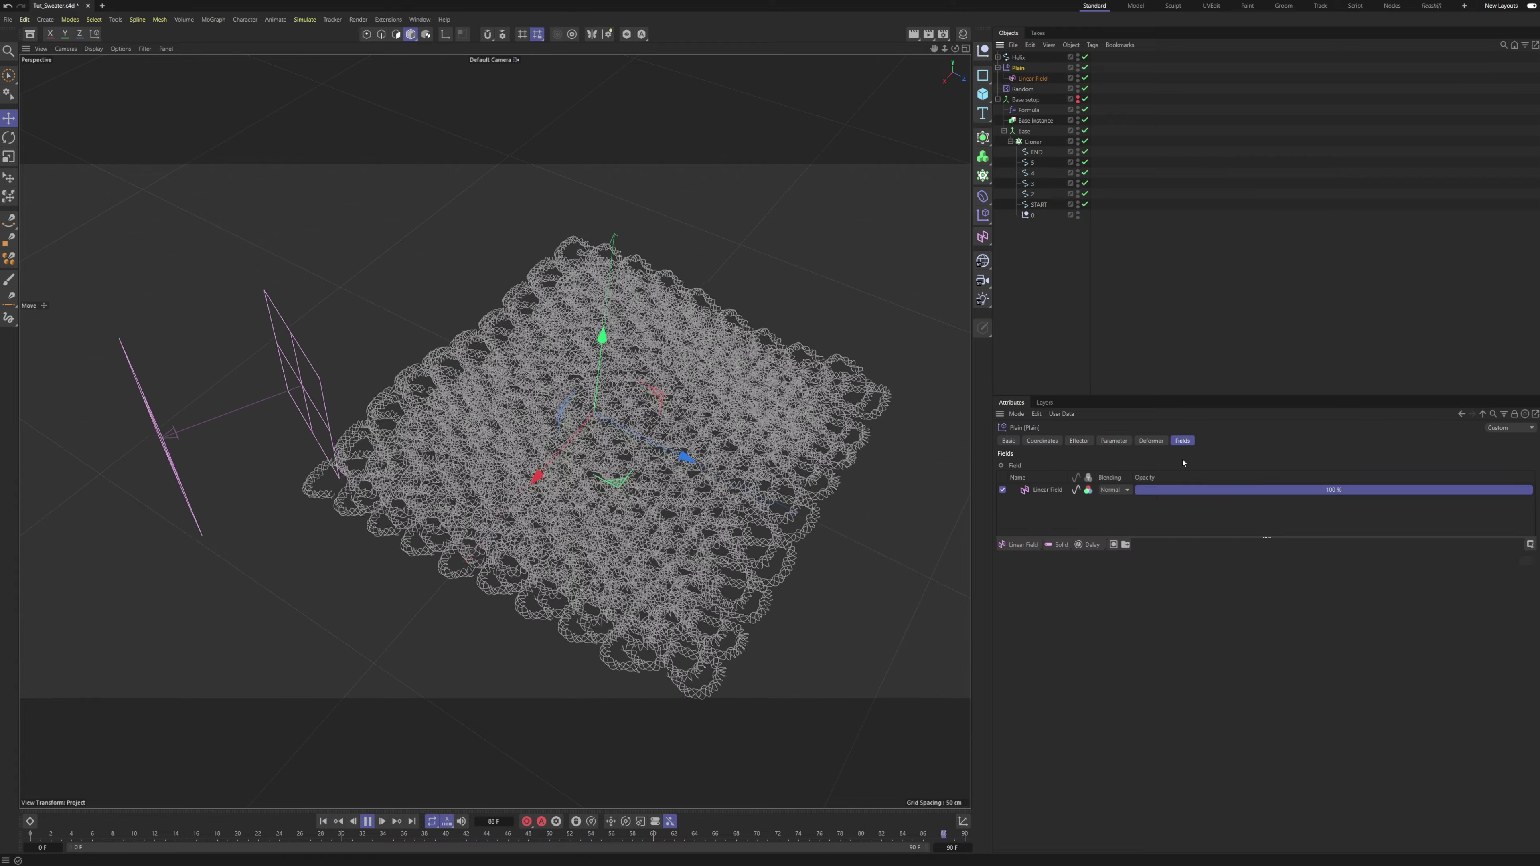
left_click(1092, 547)
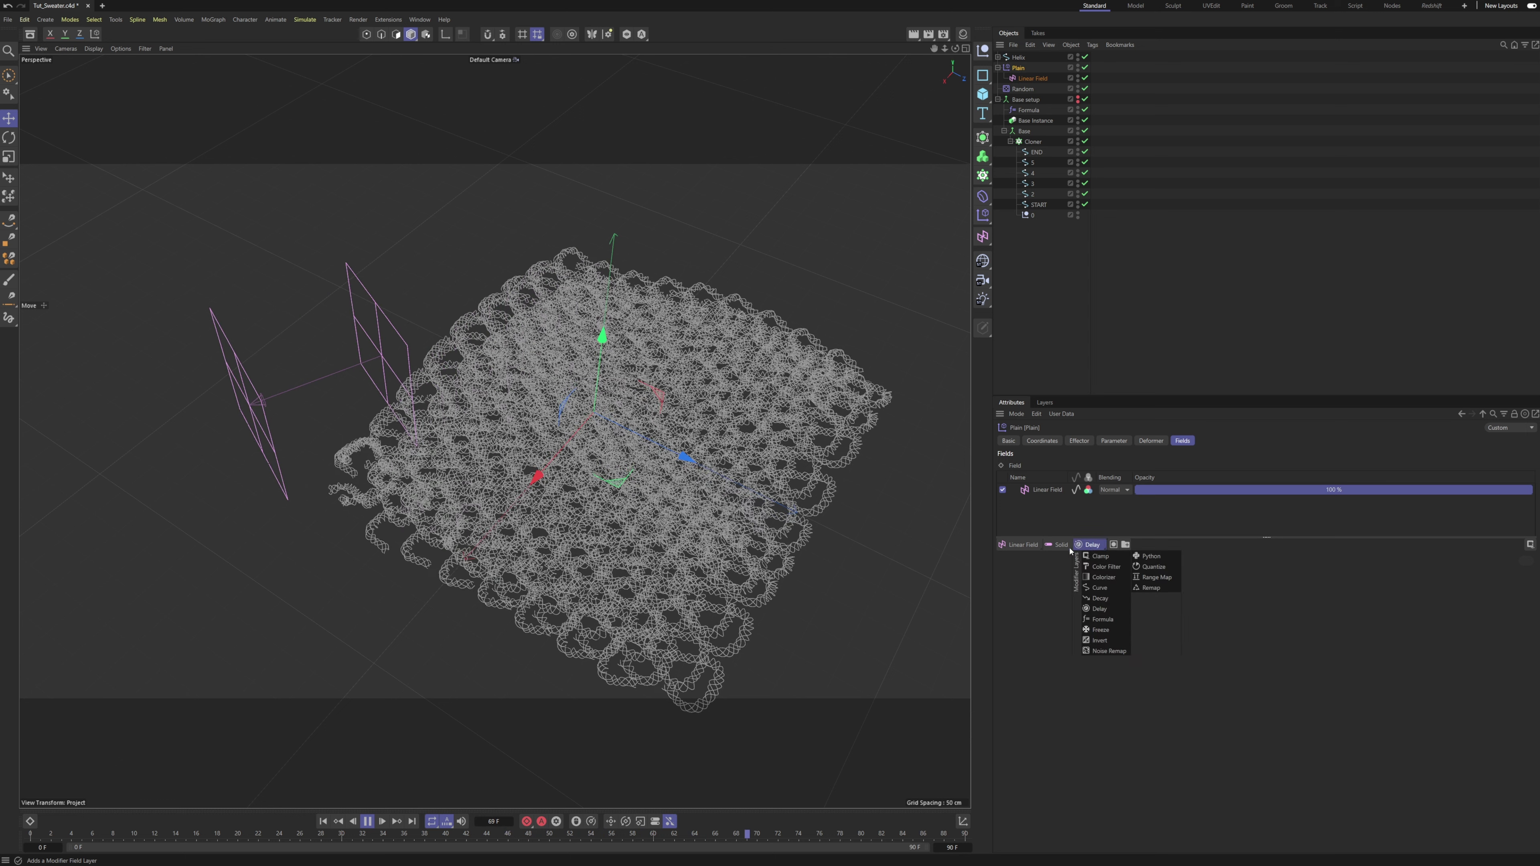
left_click(1099, 609)
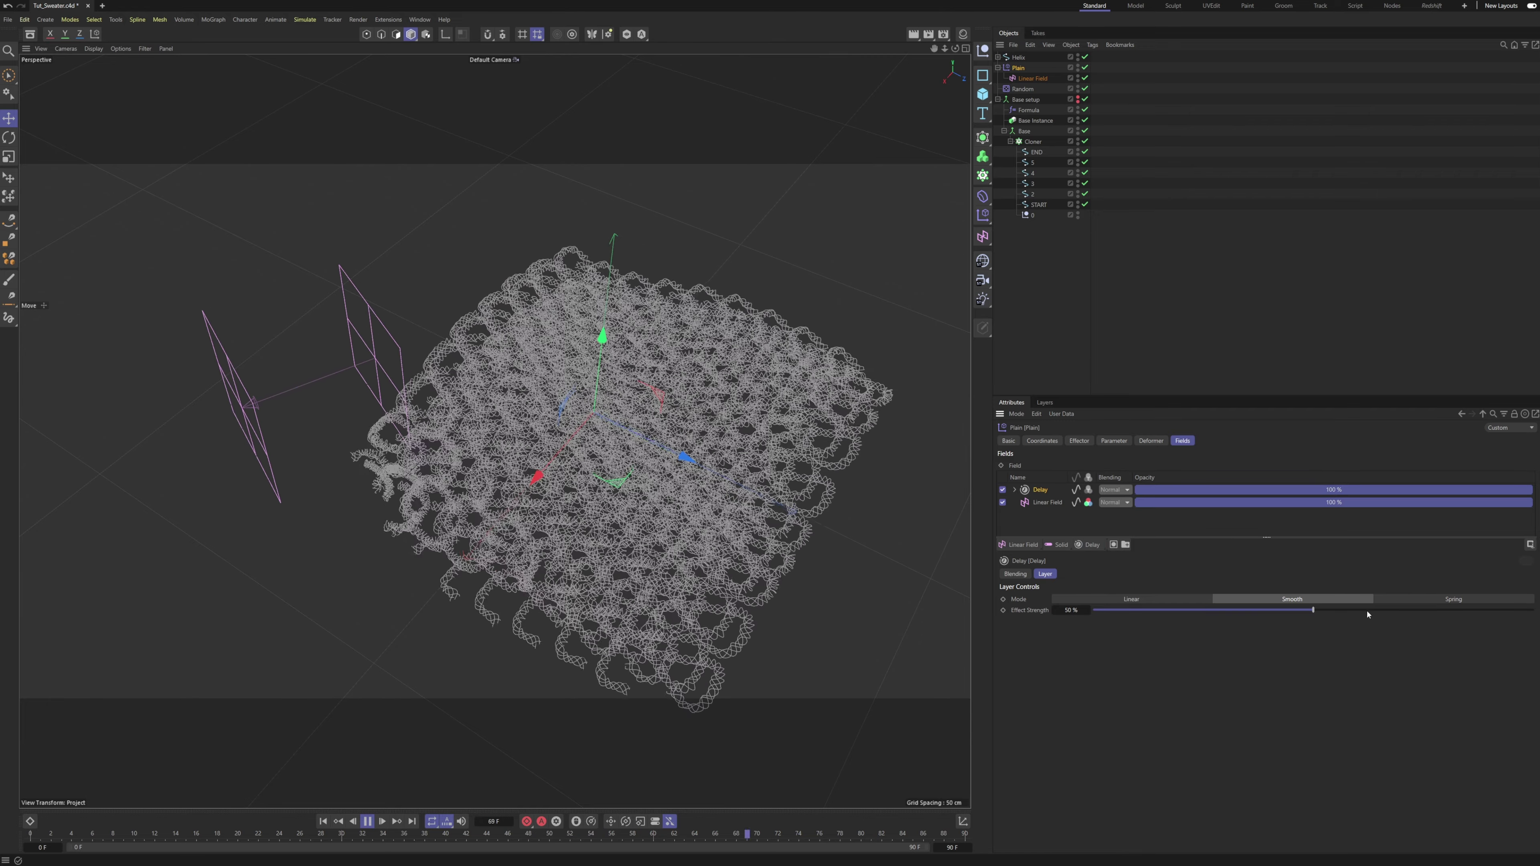
left_click_drag(1379, 610, 1439, 618)
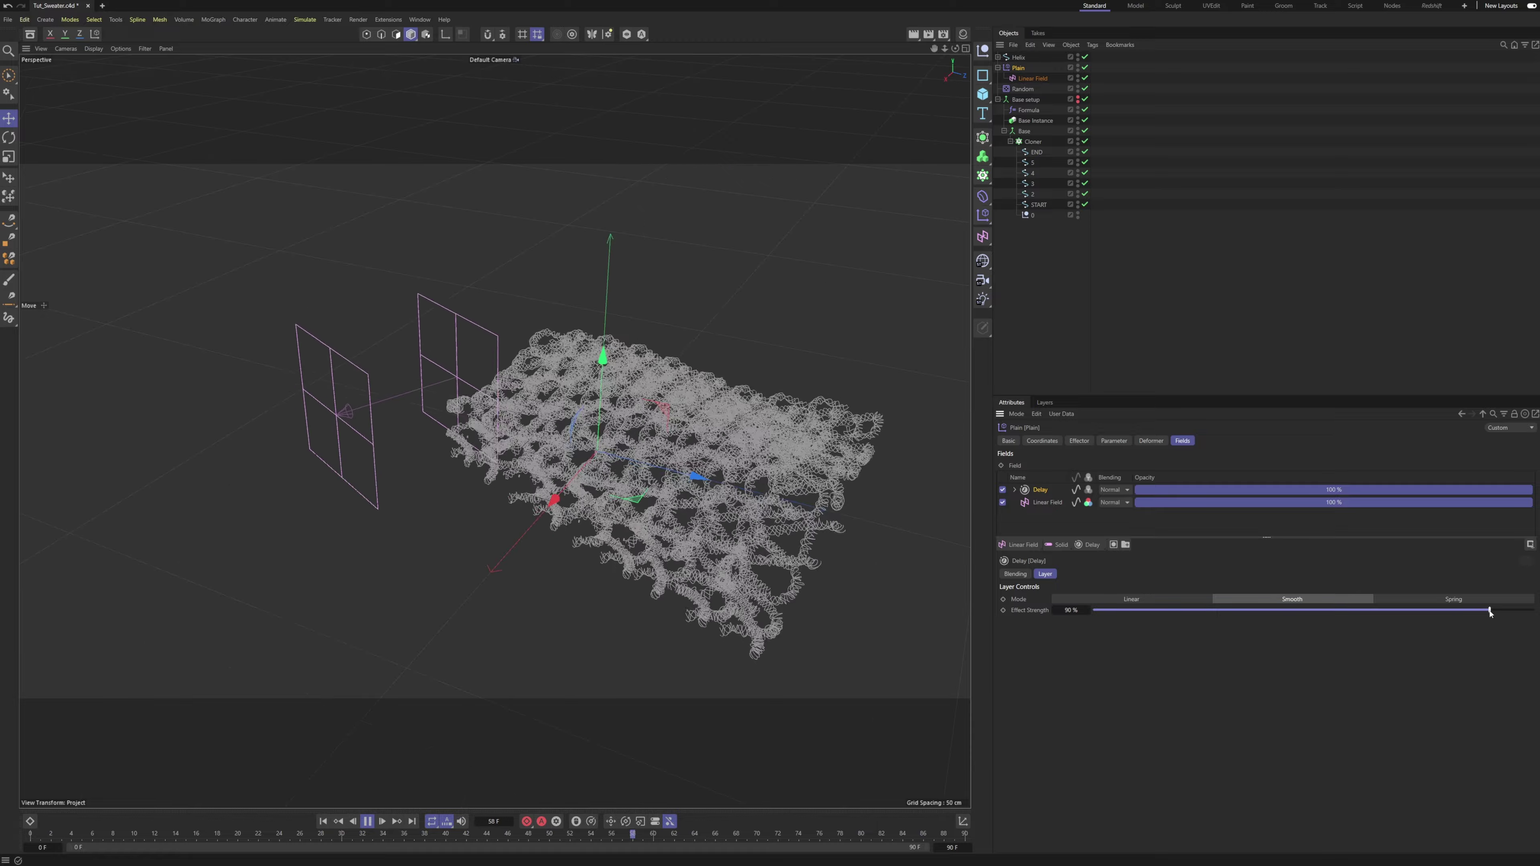
left_click_drag(1489, 613, 1454, 613)
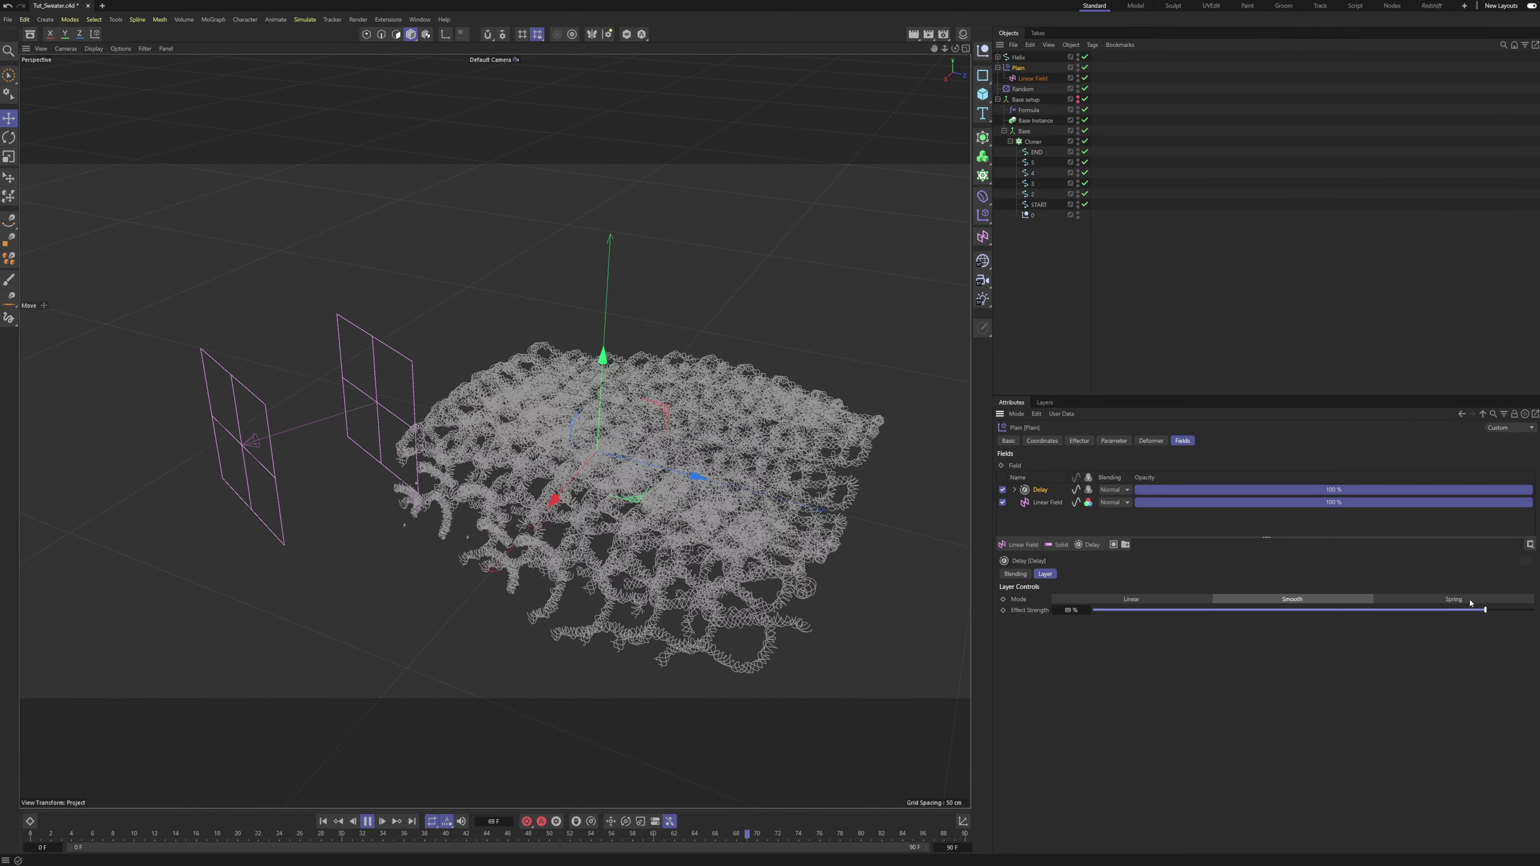
Try the Delay layer's Spring mode while the animation plays.
left_click(1453, 599)
left_click_drag(681, 477, 681, 492, "alt")
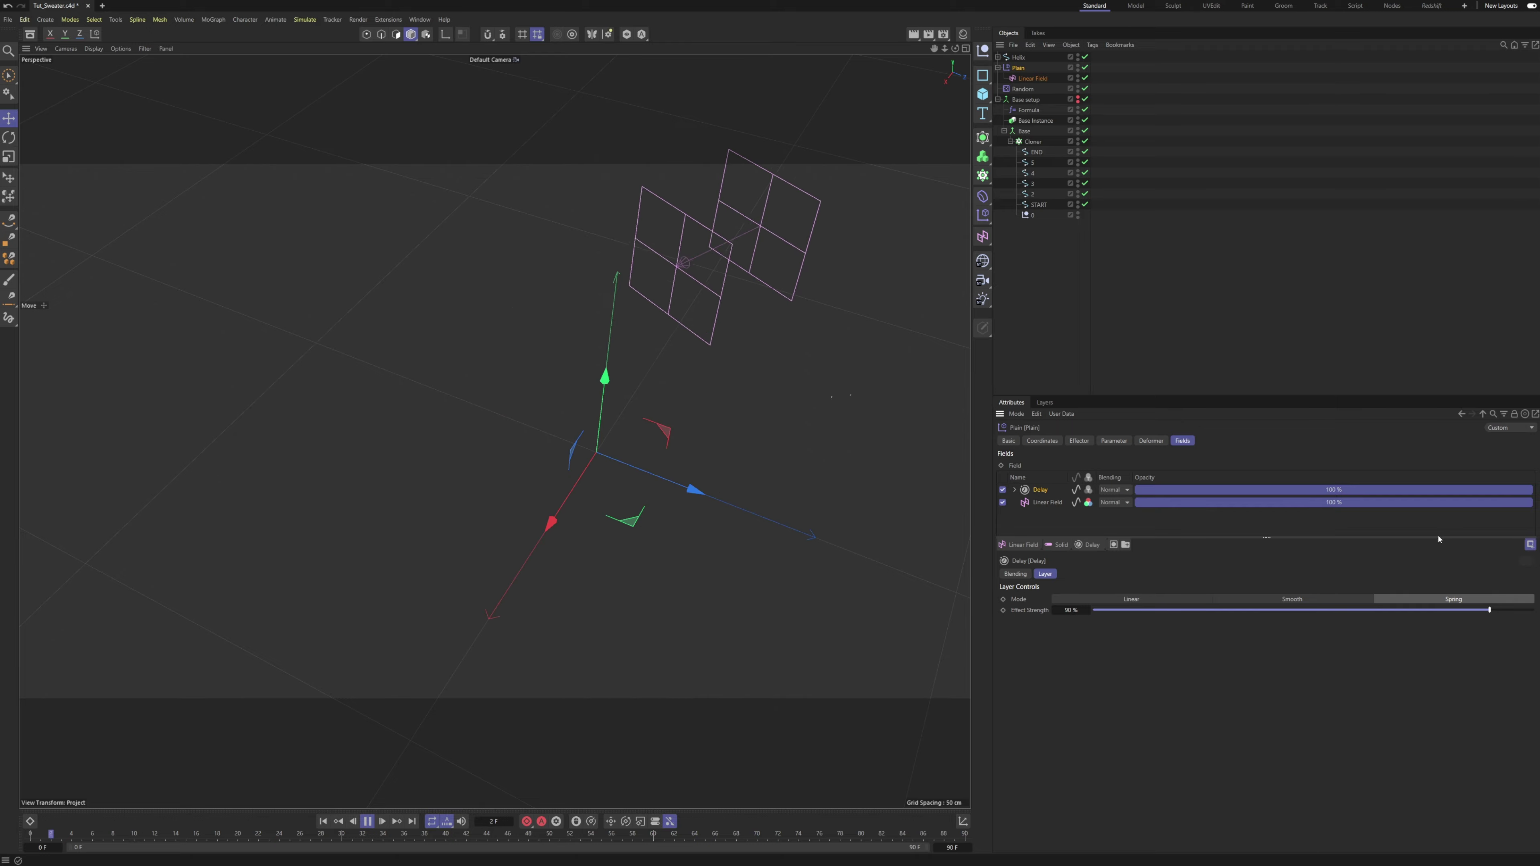
left_click(1531, 545)
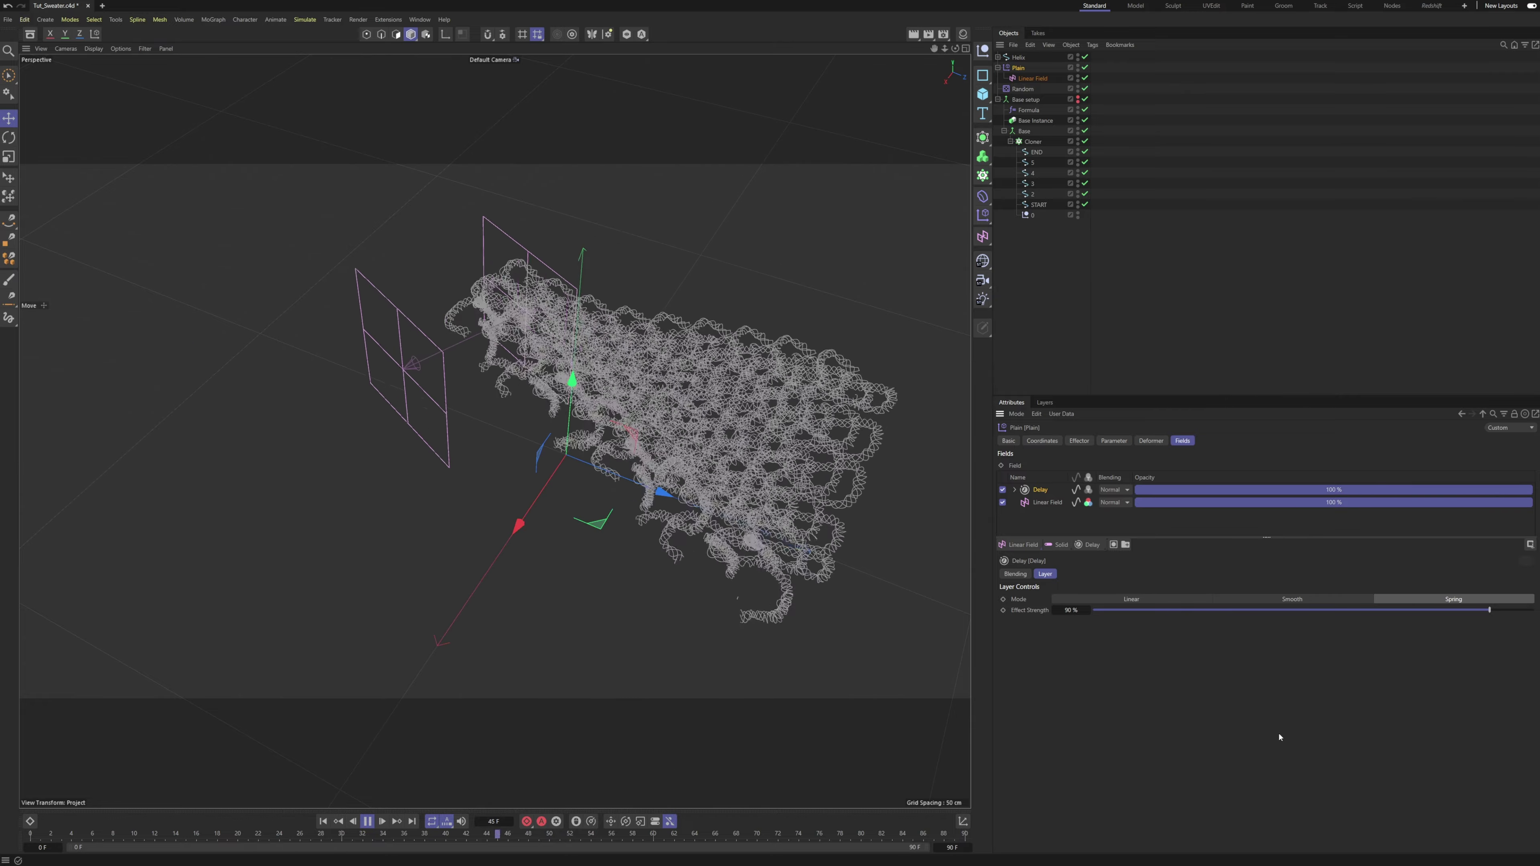
Set the Delay layer to Smooth mode with an Effect Strength of 75%.
left_click(1292, 600)
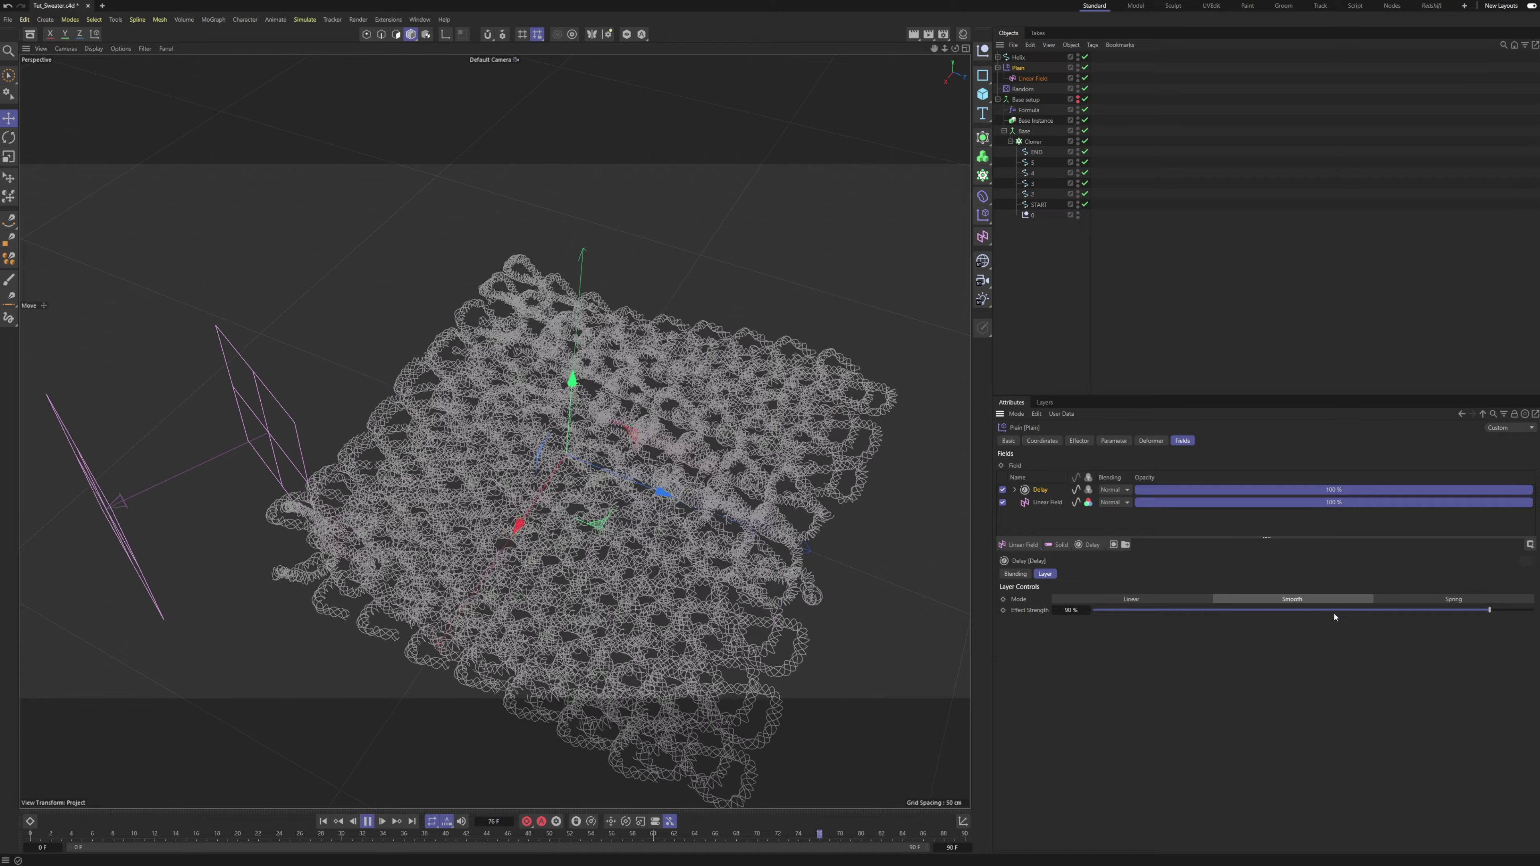
left_click(1072, 611)
type("75")
key("Return")
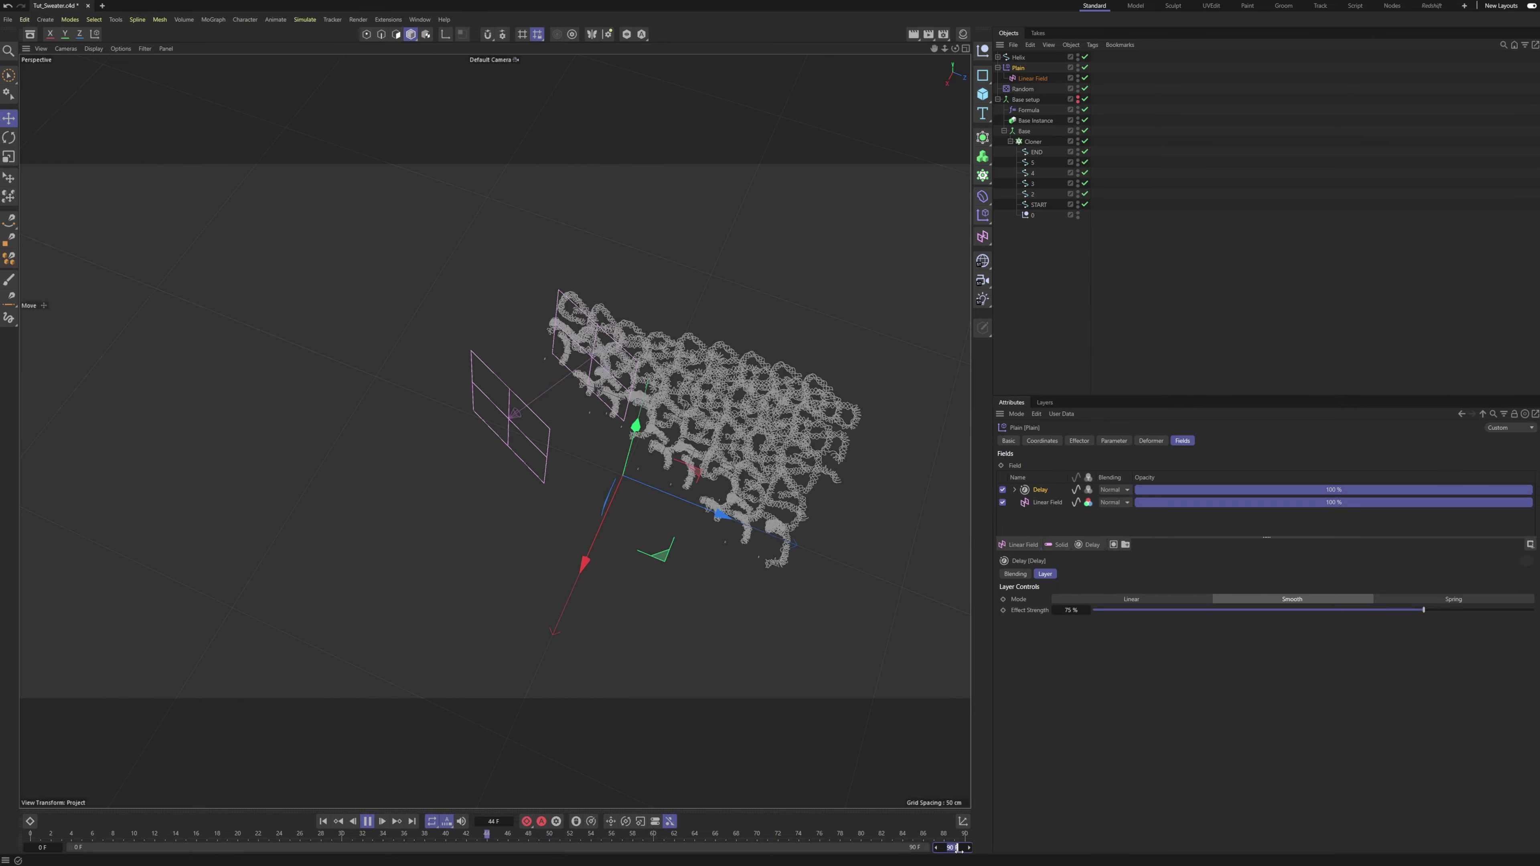
Extend the animation to 200 frames and set up the Redshift layout with a narrower RenderView beside the viewport.
type("200")
key("Return")
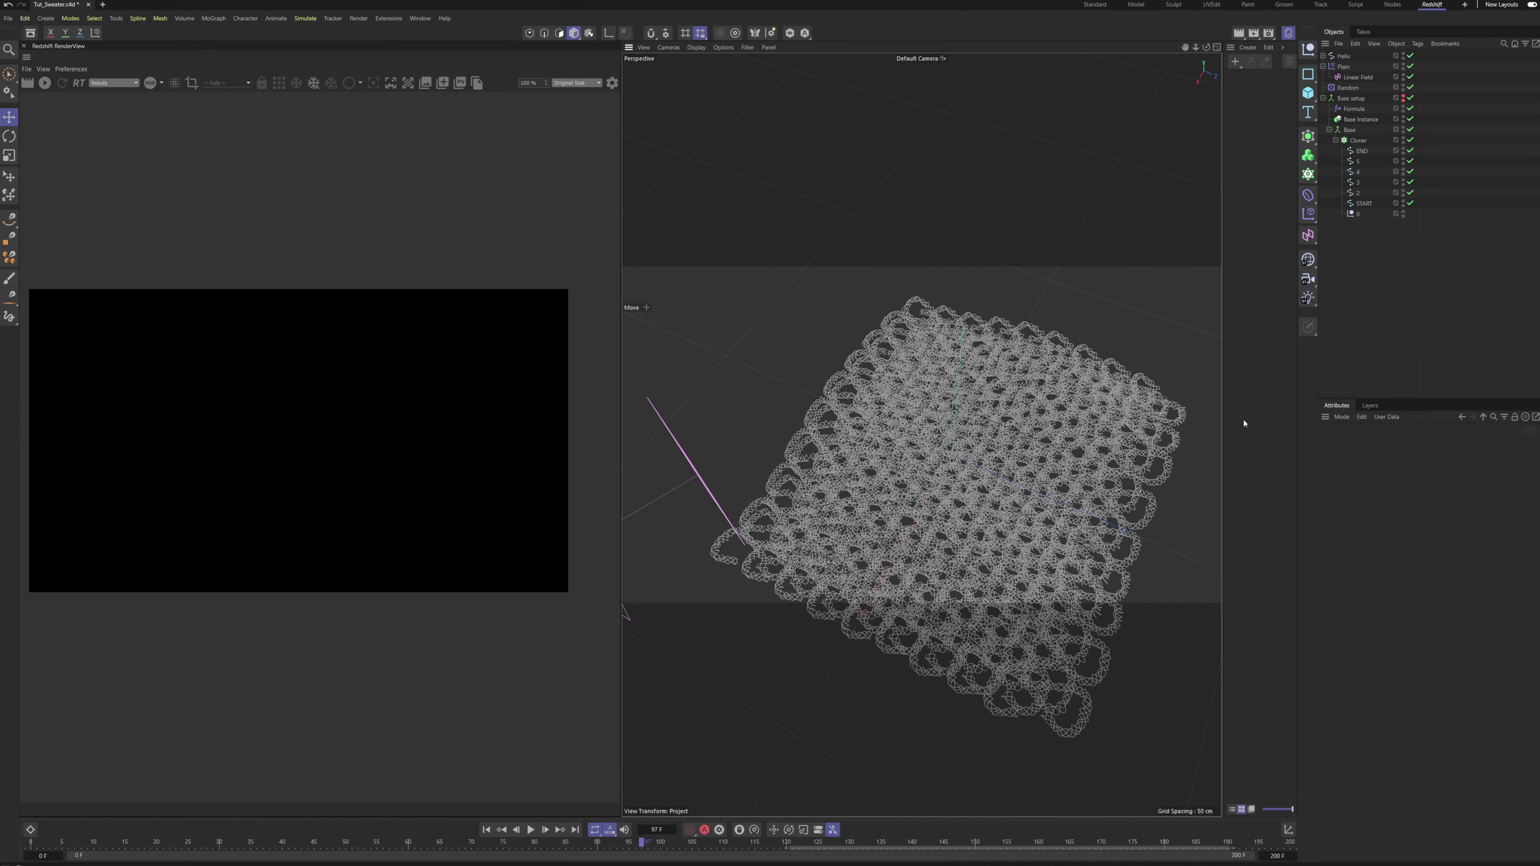
left_click_drag(1011, 502, 965, 418, "alt")
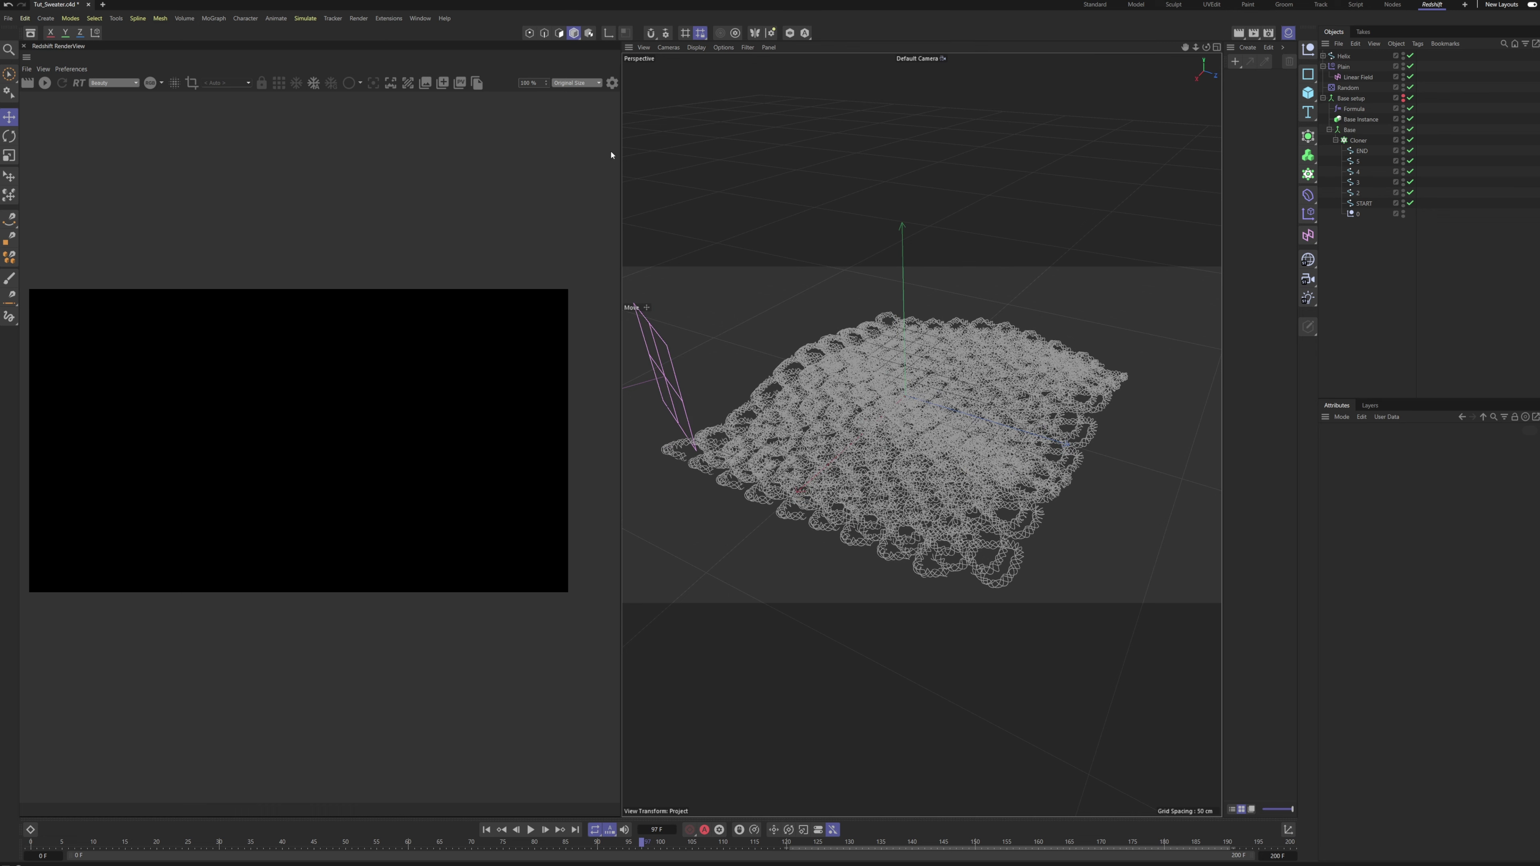
left_click_drag(619, 163, 572, 164)
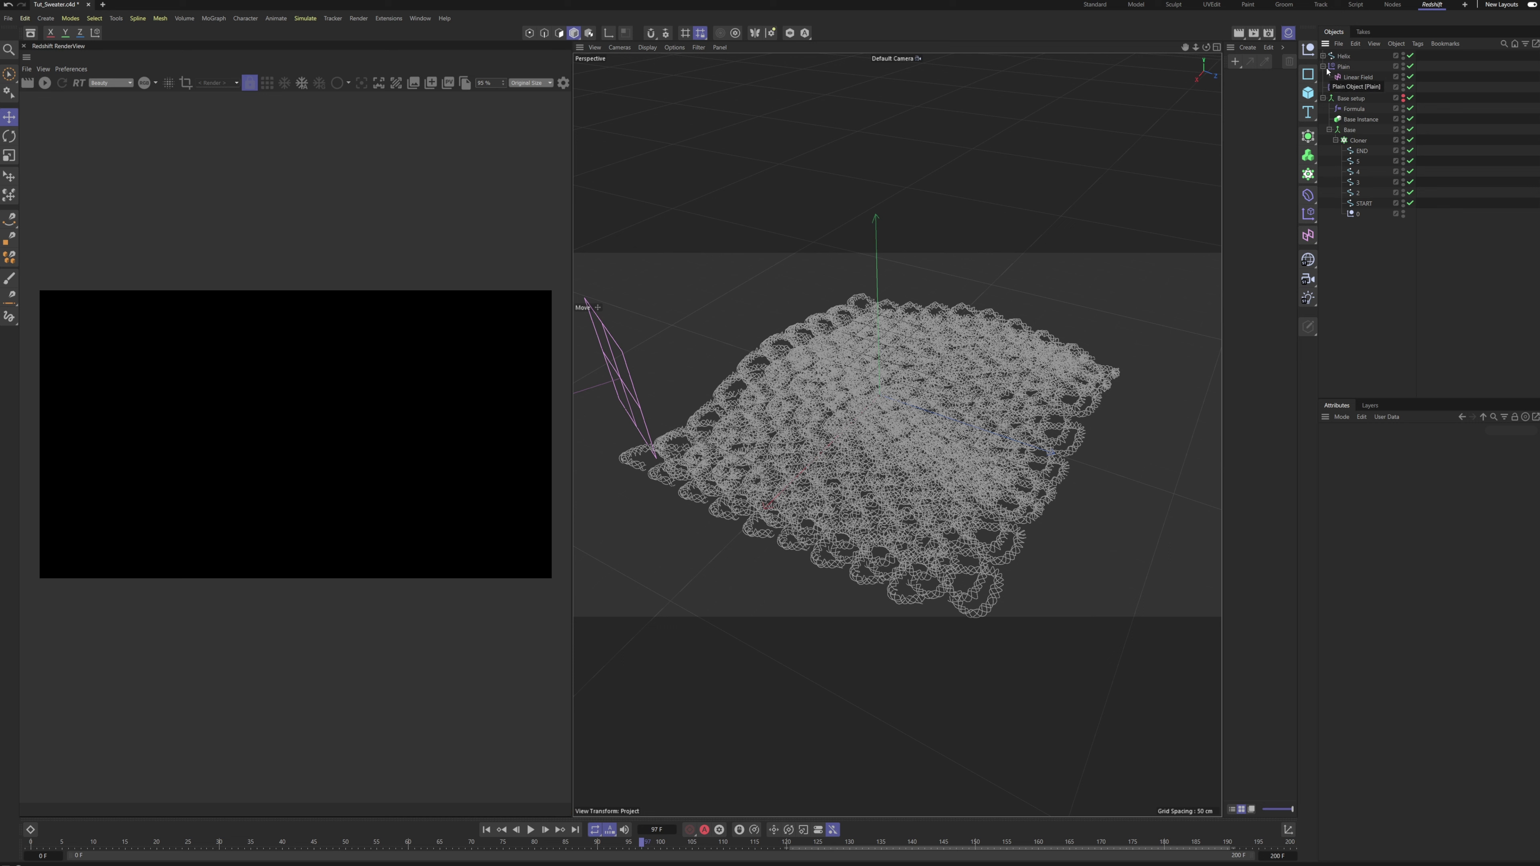
Add a Redshift Object tag to the Helix and set its curve mode to Cylinders.
right_click(1344, 57)
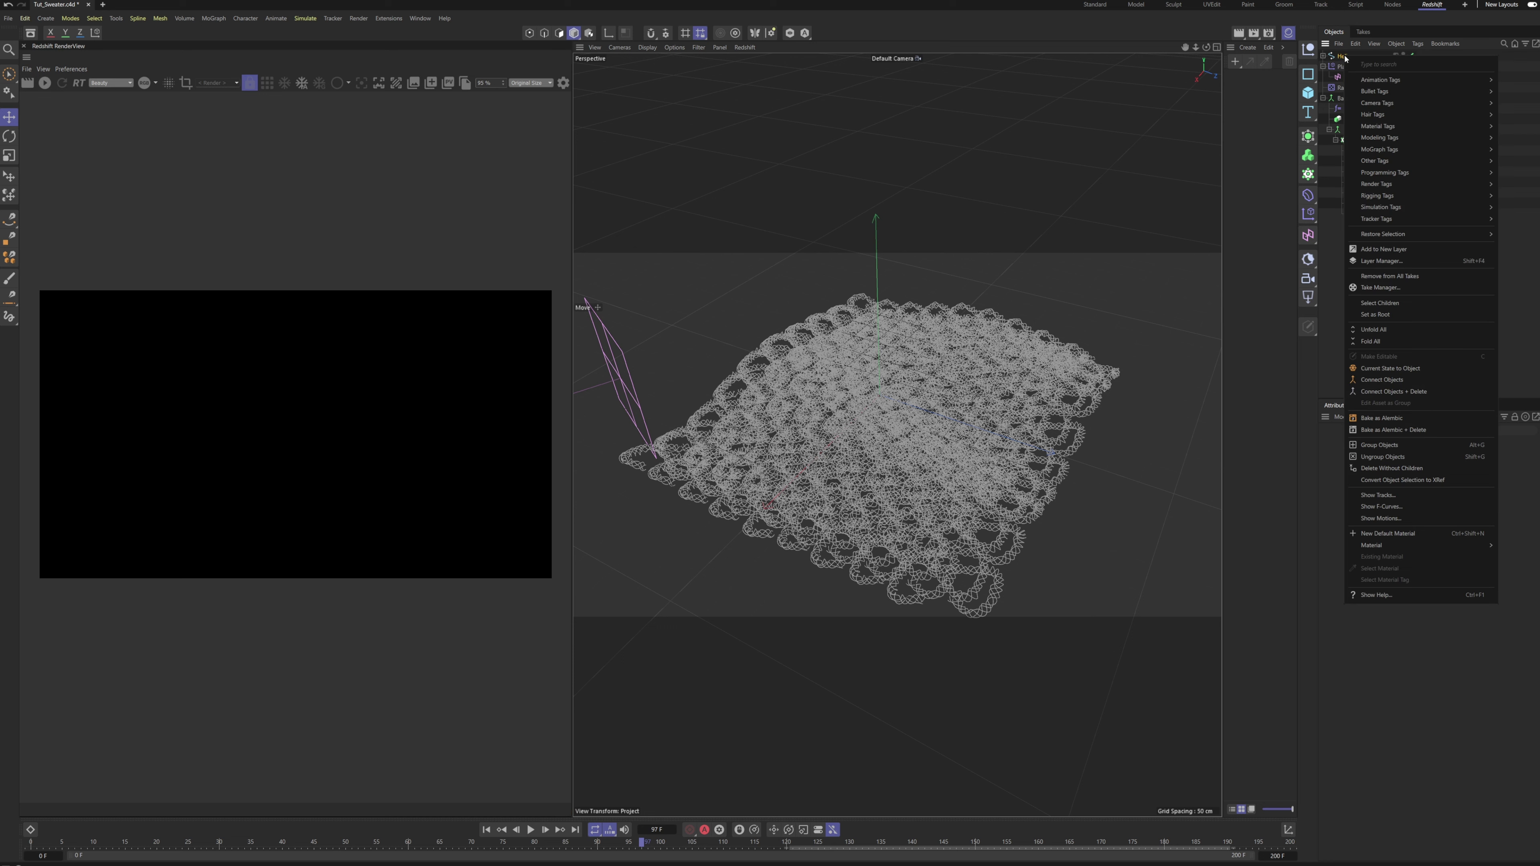
mouse_move(1422, 185)
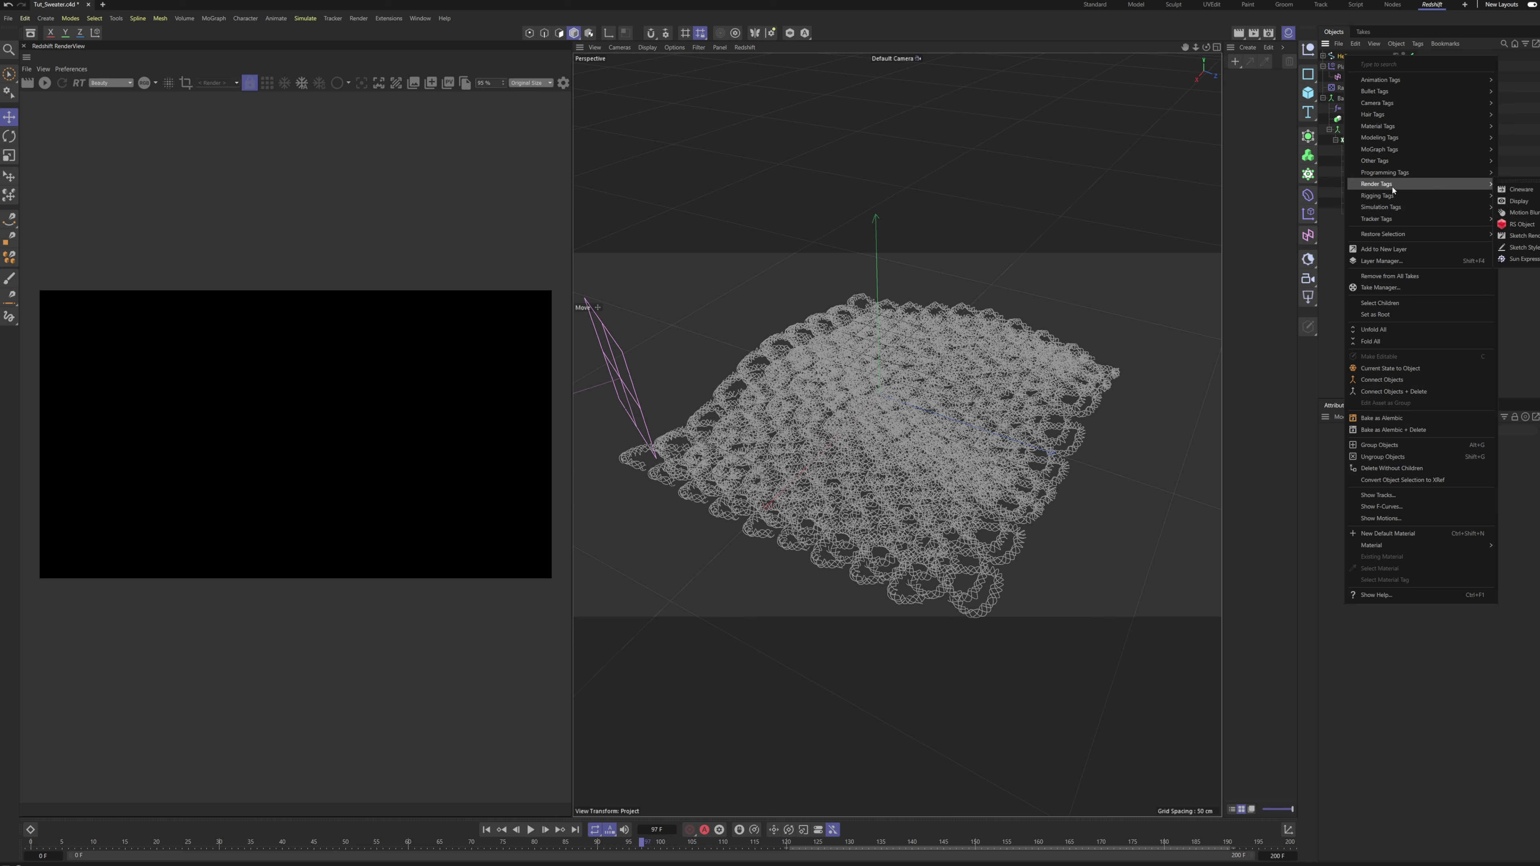
left_click(1519, 226)
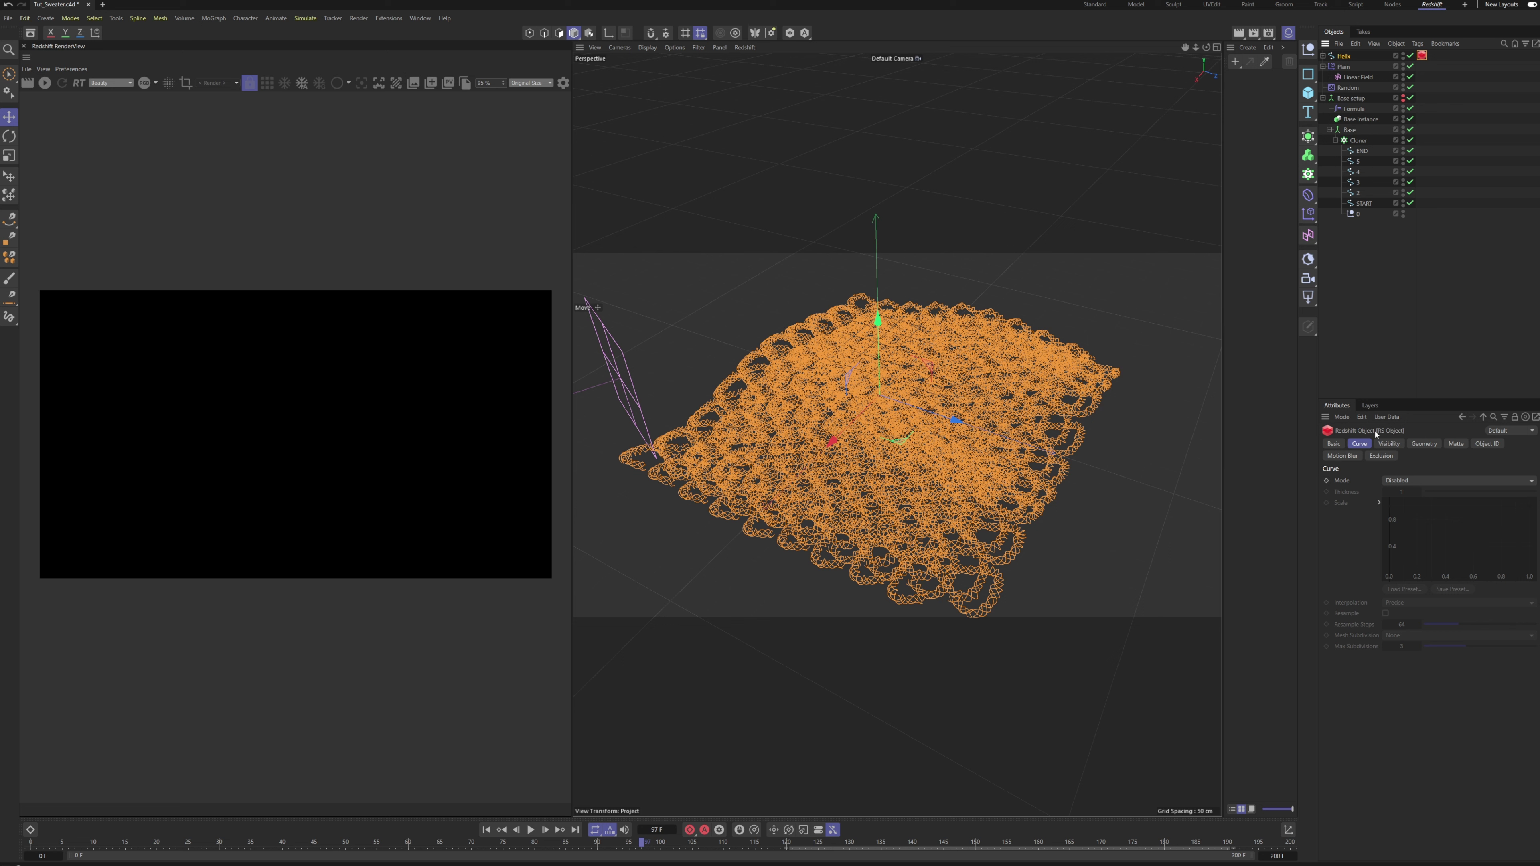
left_click(1420, 481)
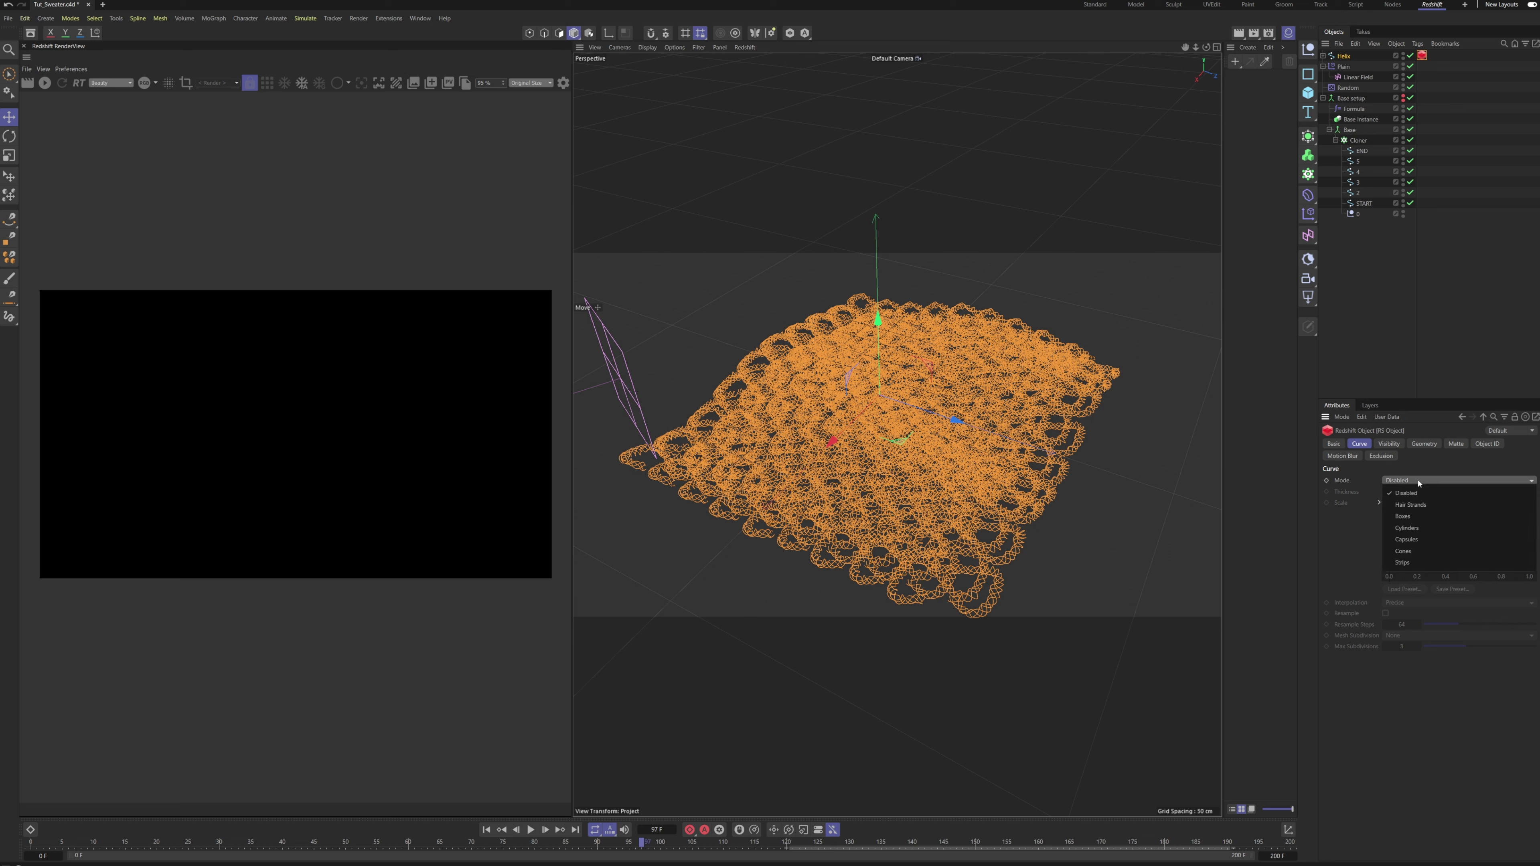
left_click(1424, 529)
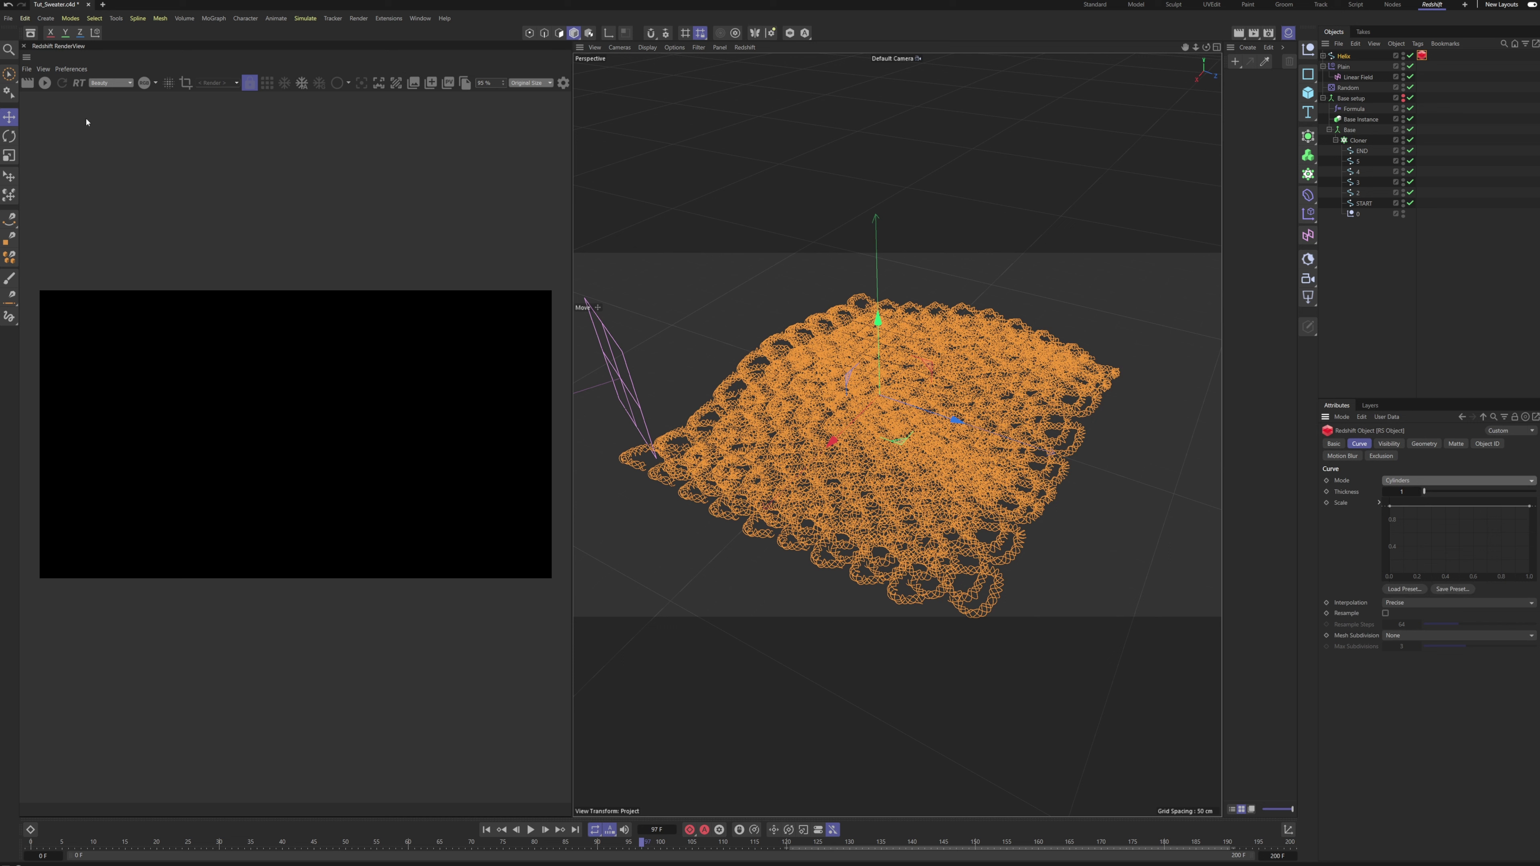
Start the live Redshift render and examine the thickness and smoothness of the yarn strands up close.
left_click(45, 85)
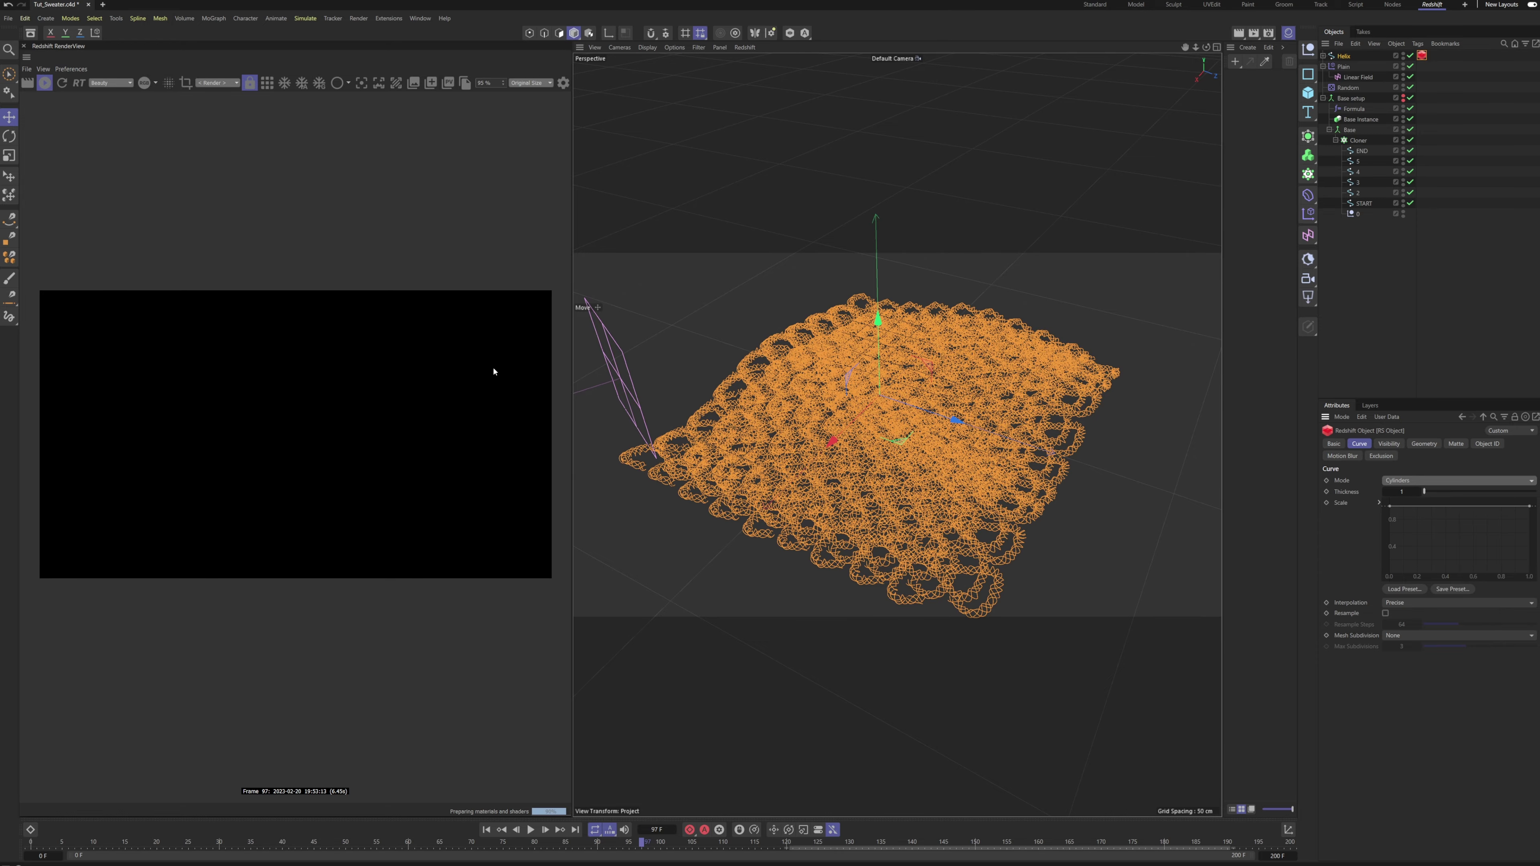
scroll(1011, 467, "up", 10)
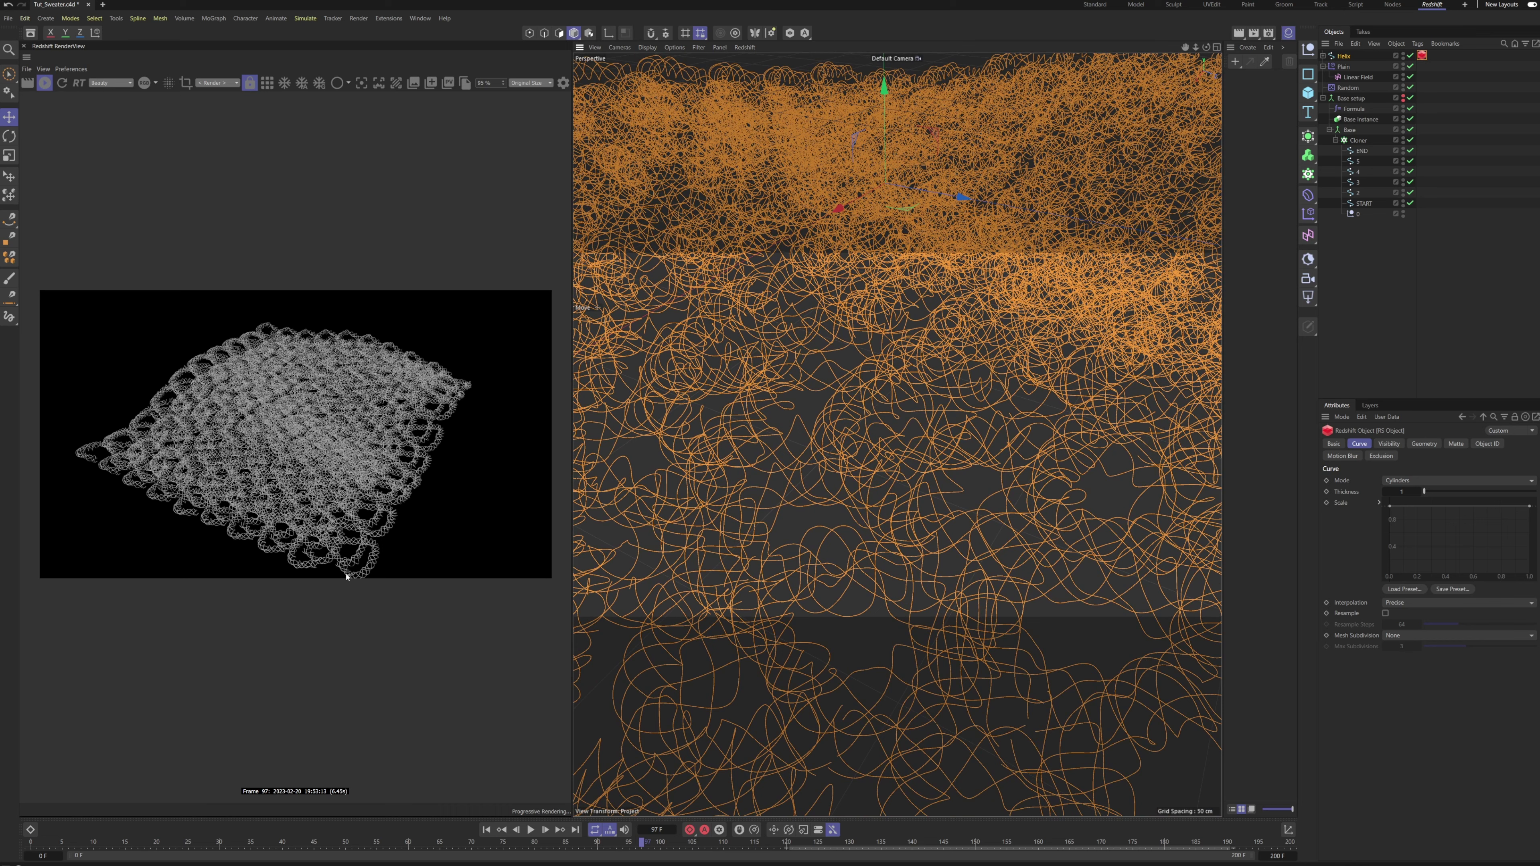
scroll(303, 432, "up", 5)
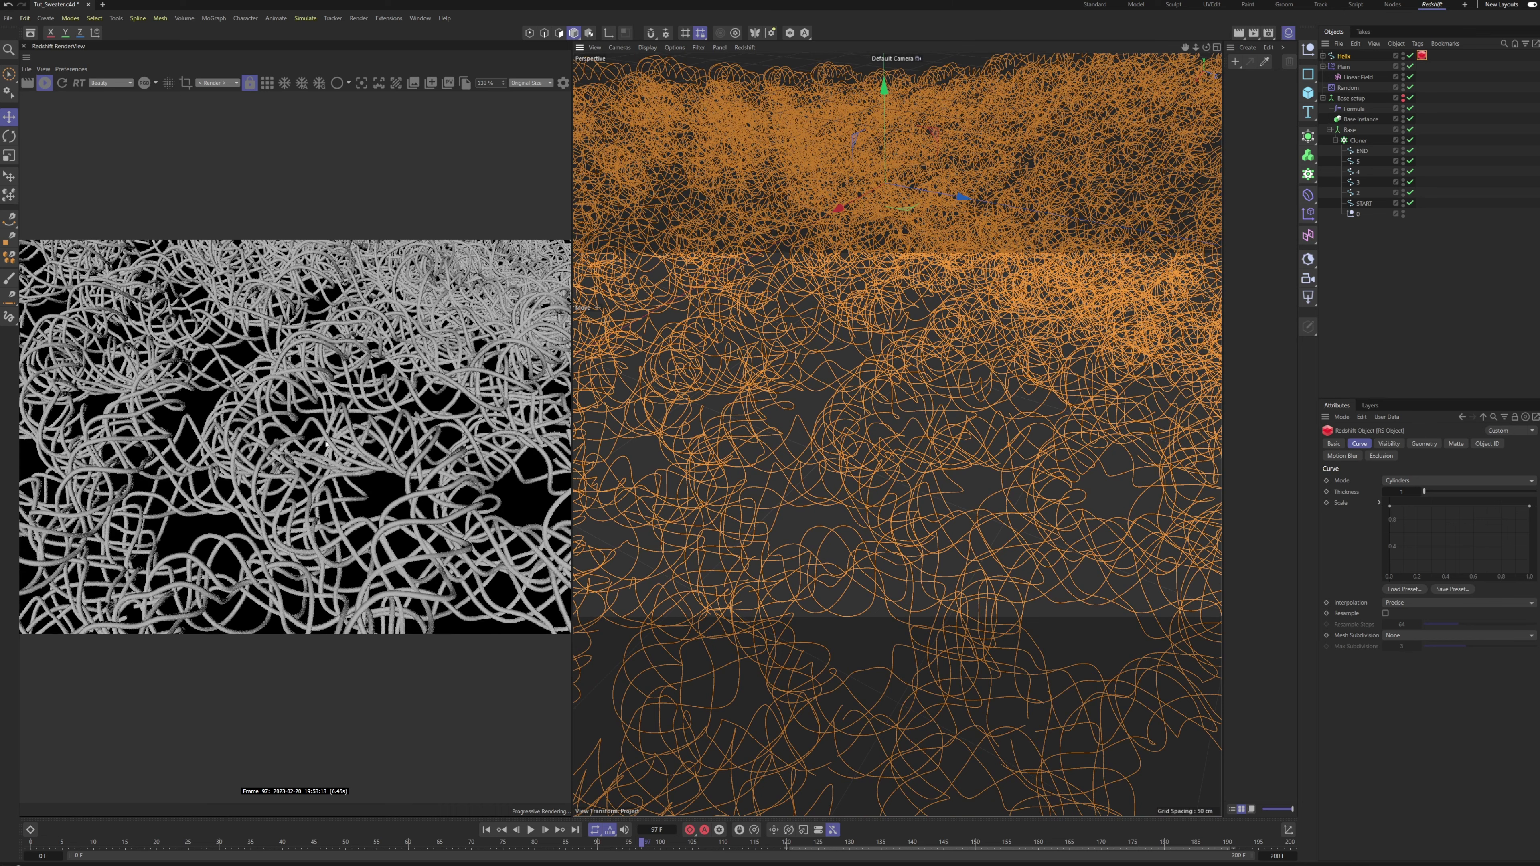
scroll(338, 428, "down", 4)
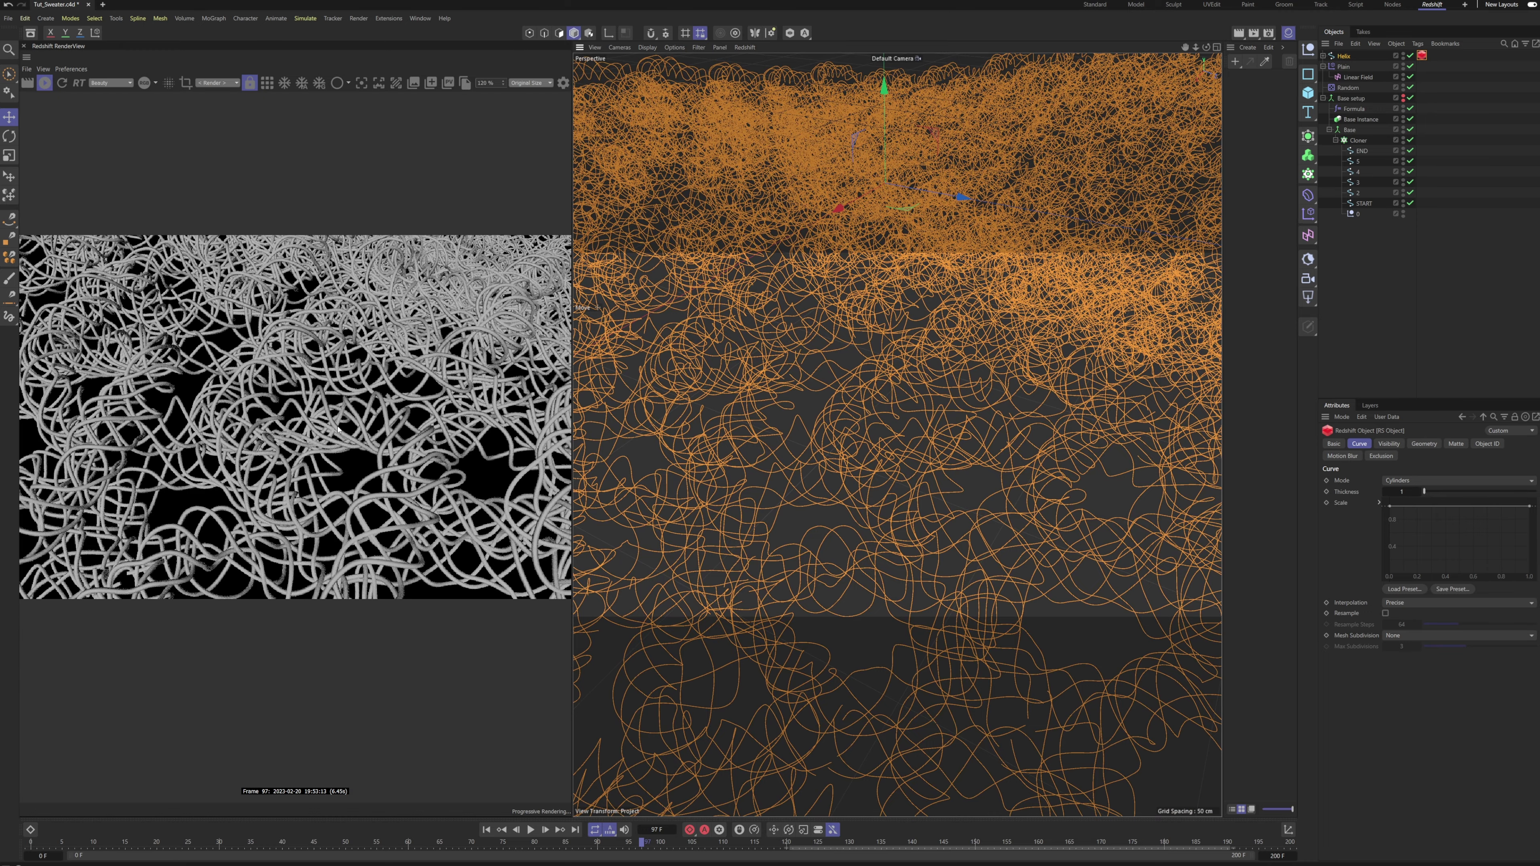
scroll(338, 430, "down", 2)
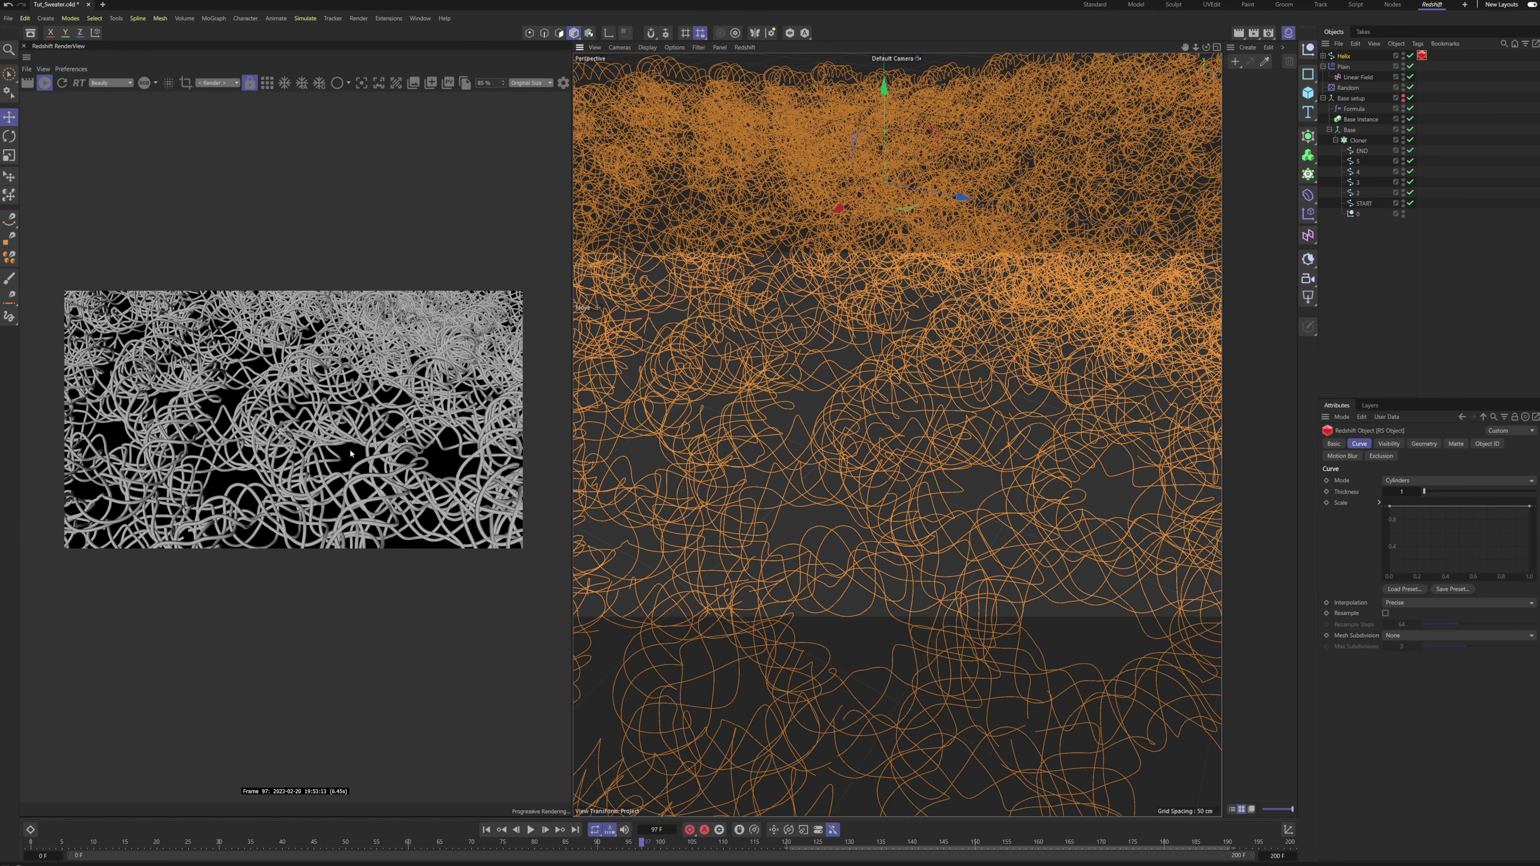
left_click_drag(379, 434, 383, 428)
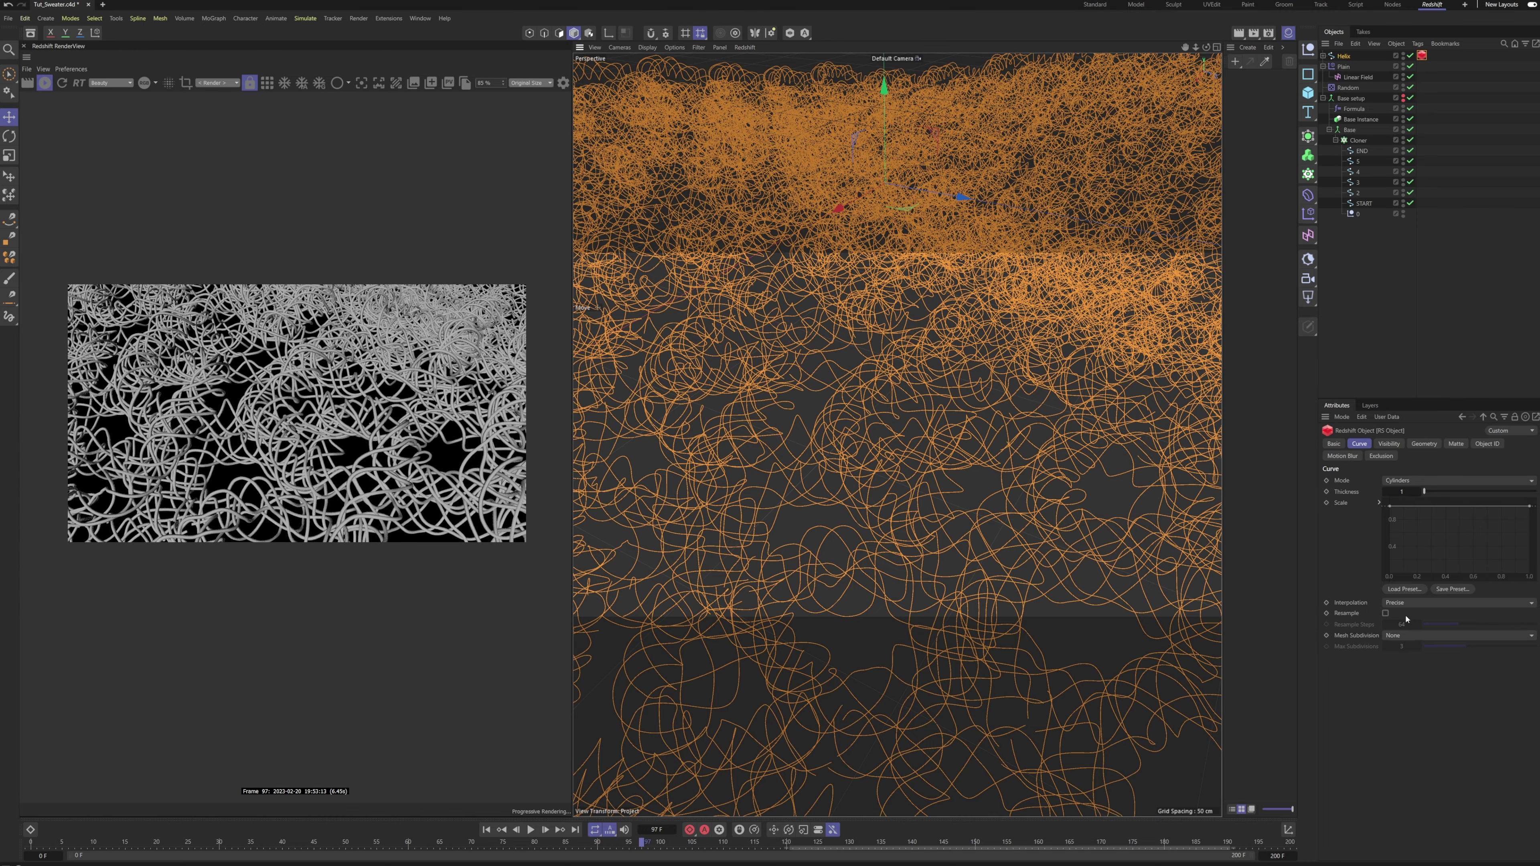
Set the Redshift tag's curve interpolation to Fast and enable Resample.
left_click(1411, 601)
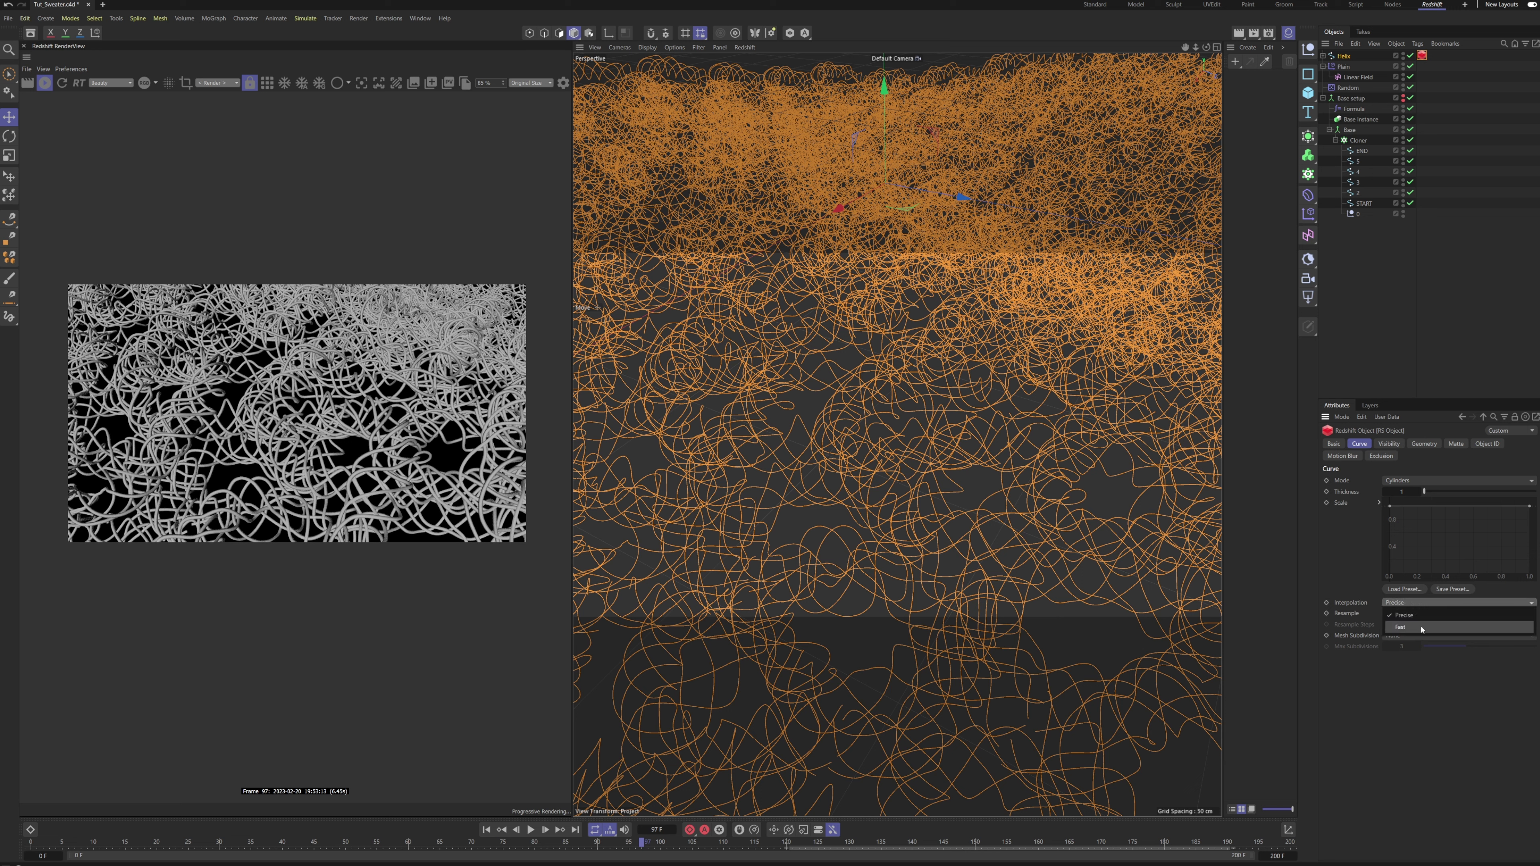
left_click(1474, 629)
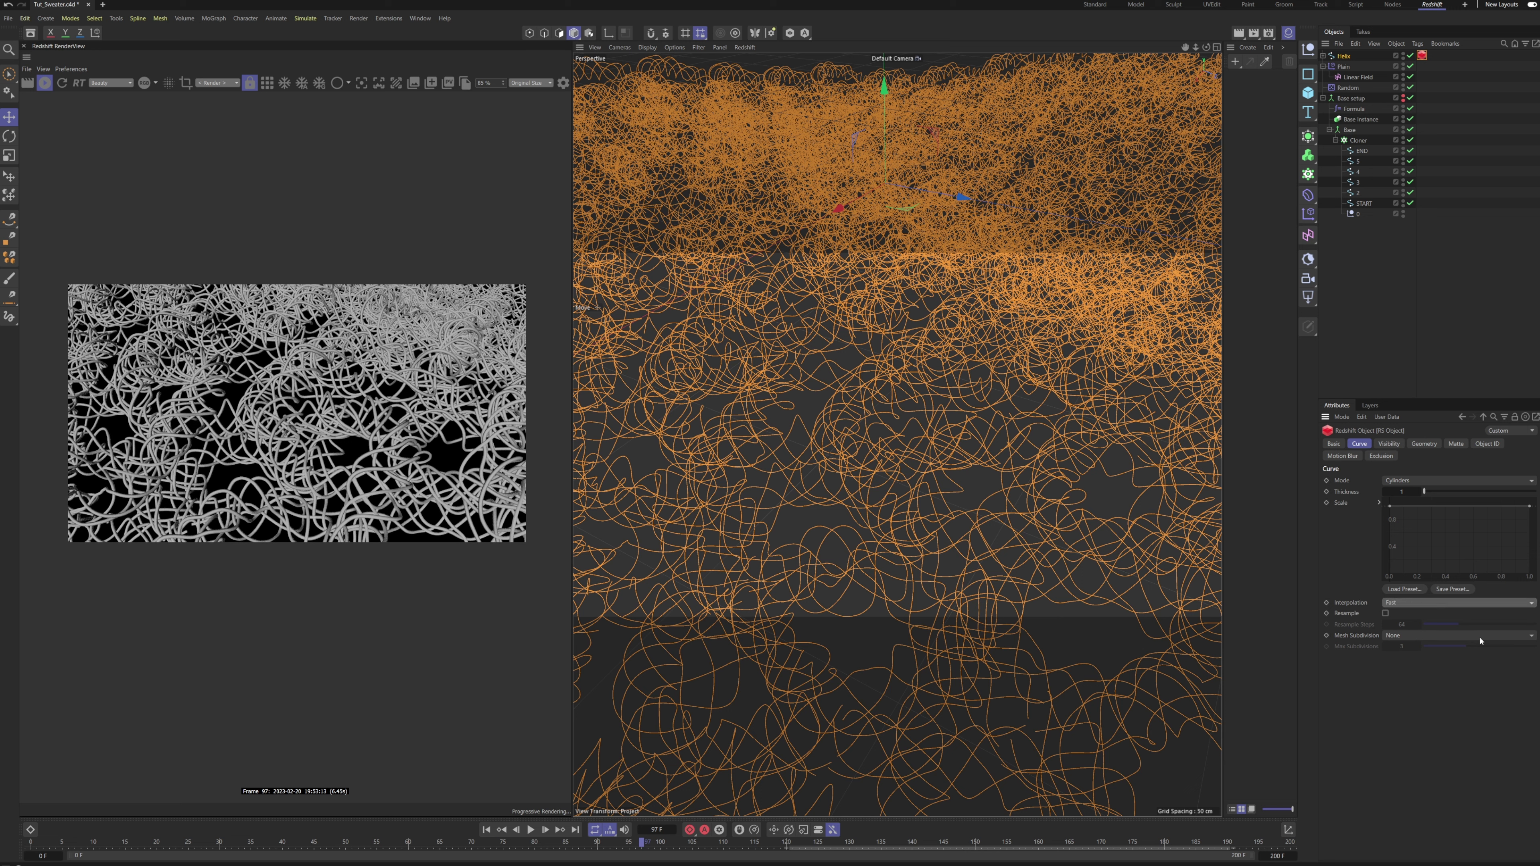
left_click(1385, 614)
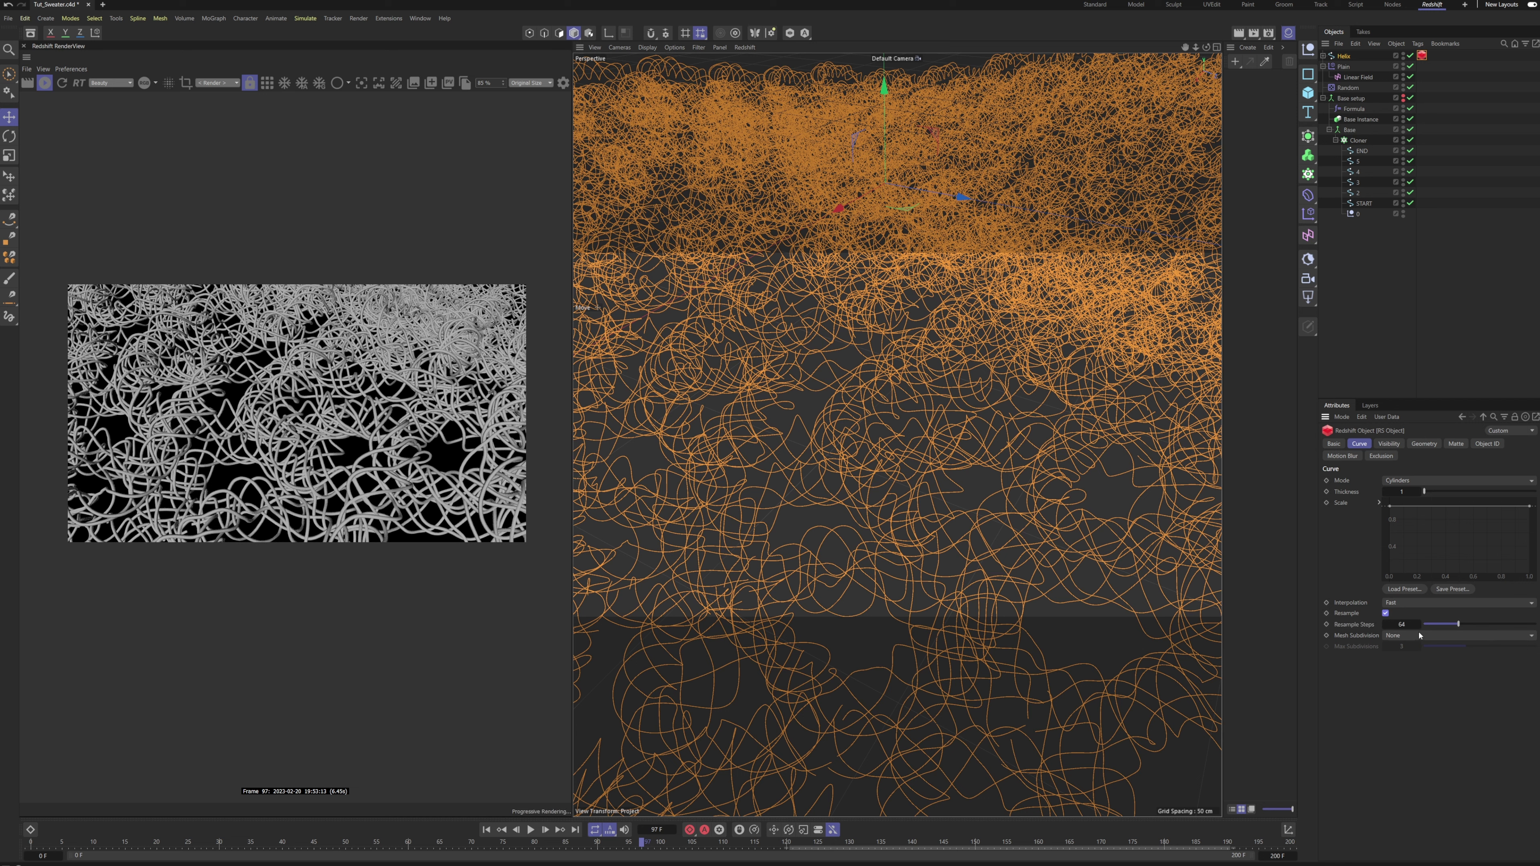
Try Resample Steps values of 16 and 32 on the yarn curves.
left_click(1403, 625)
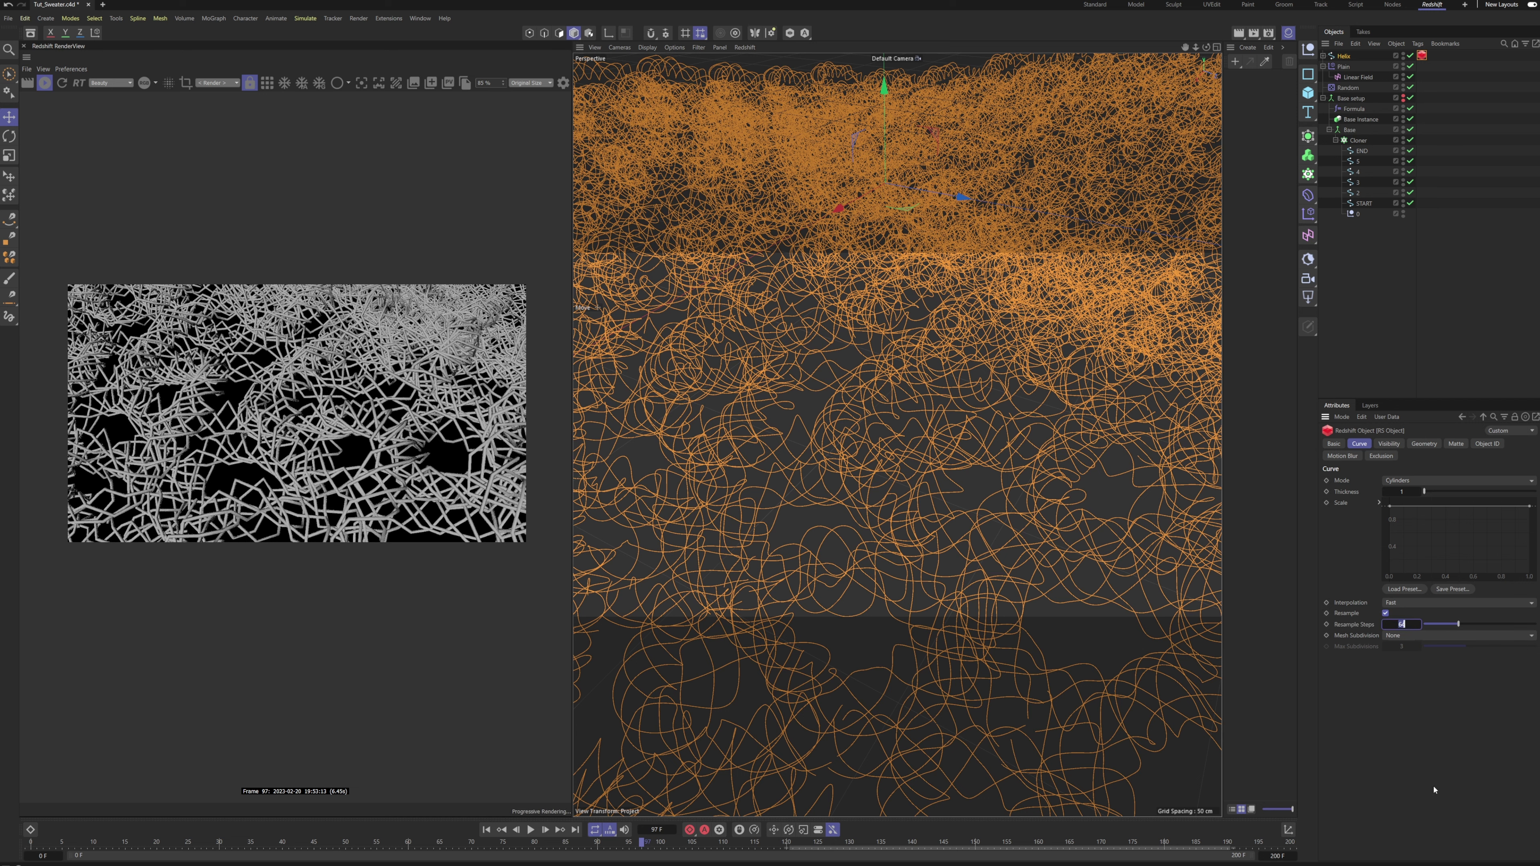
key("Return")
scroll(364, 415, "up", 3)
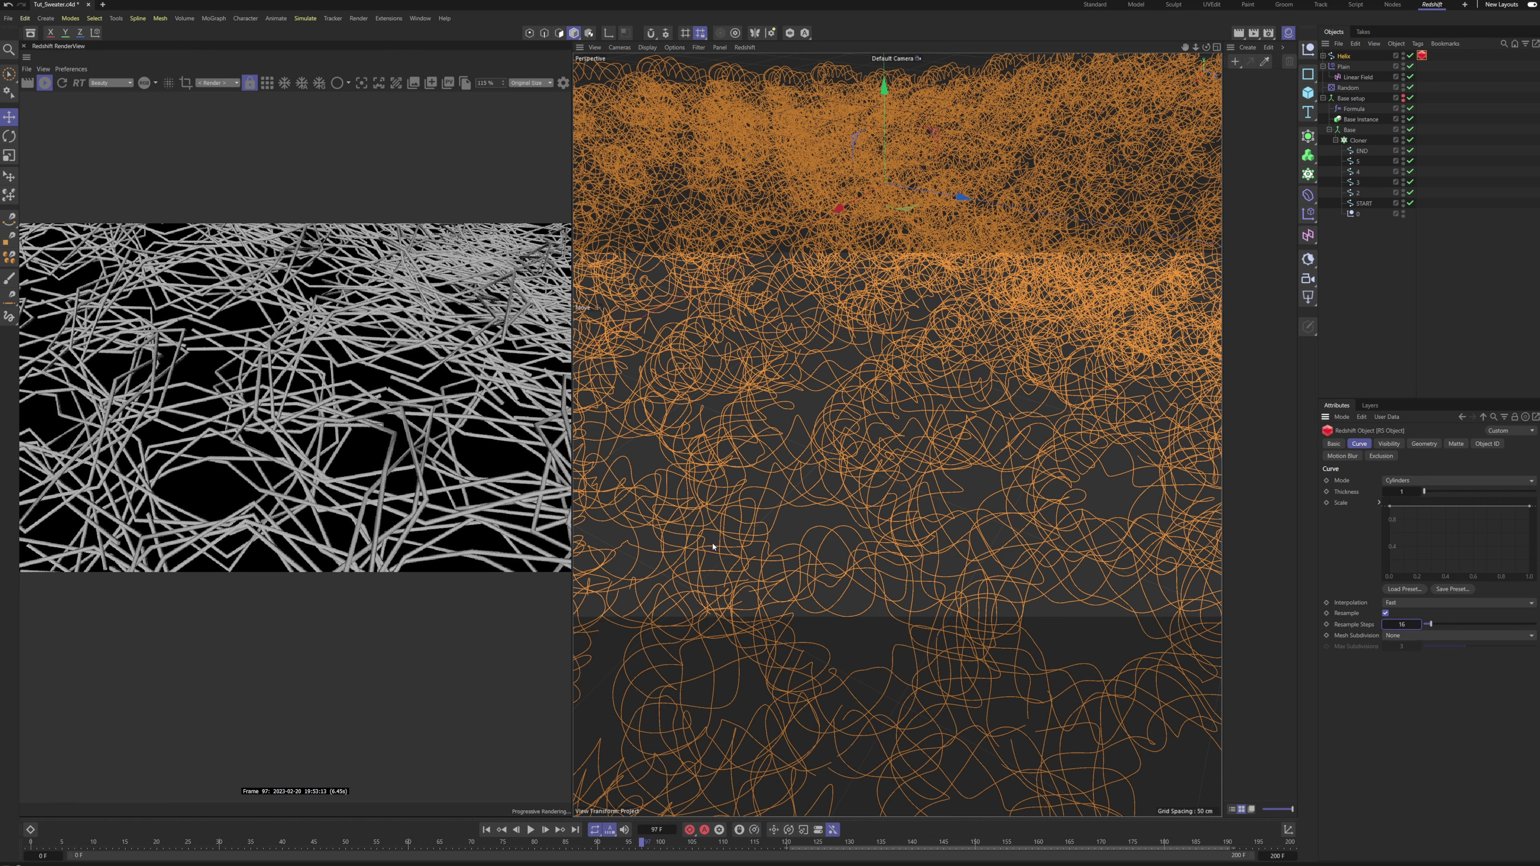
left_click(1405, 627)
key("Return")
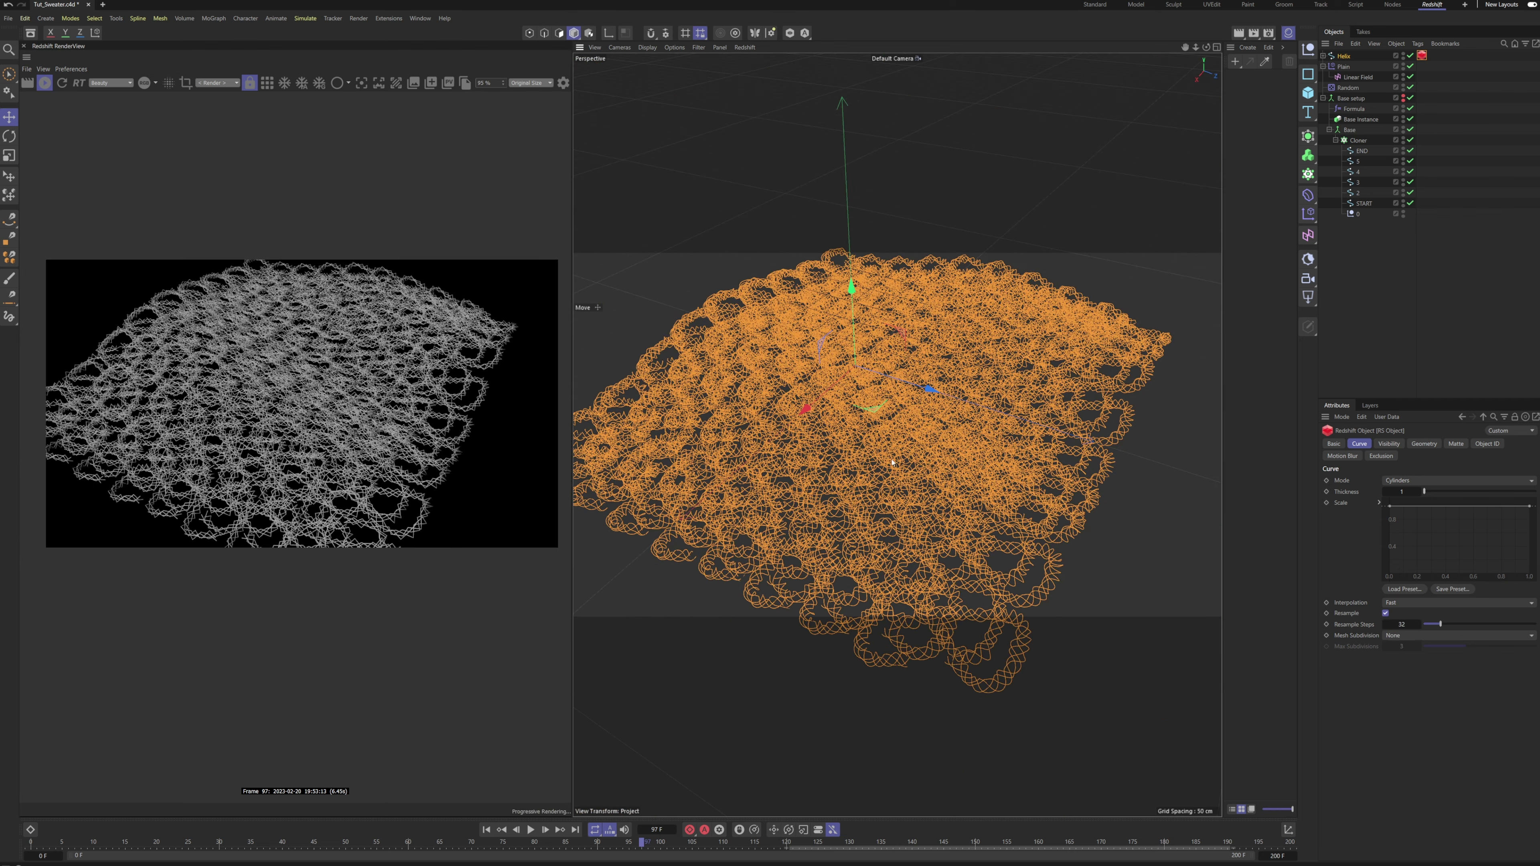
Set the curve thickness of the yarn to 6.
left_click_drag(892, 463, 624, 397, "alt")
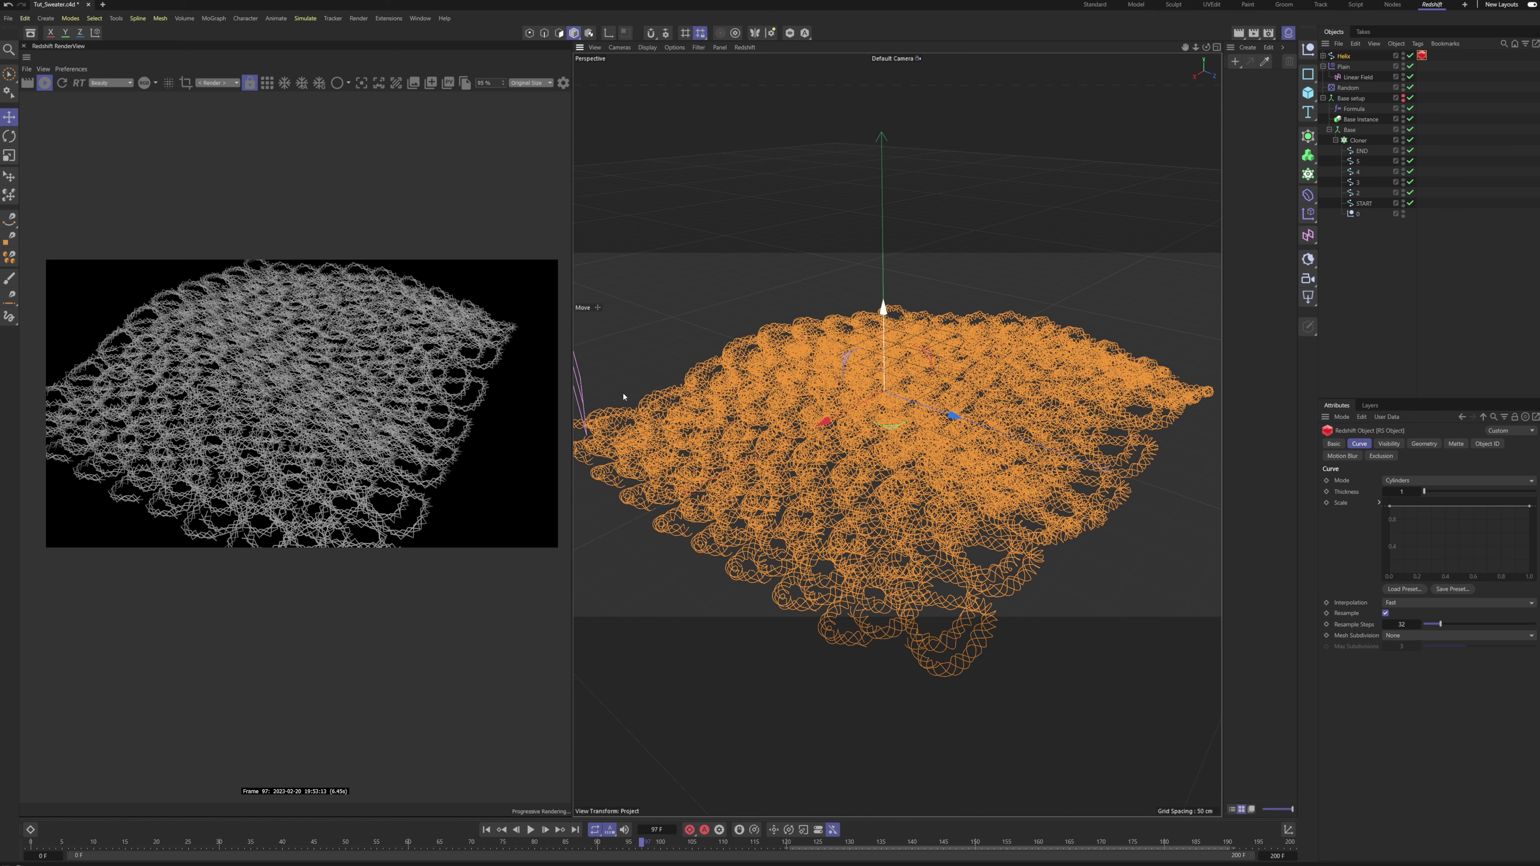
left_click(1405, 493)
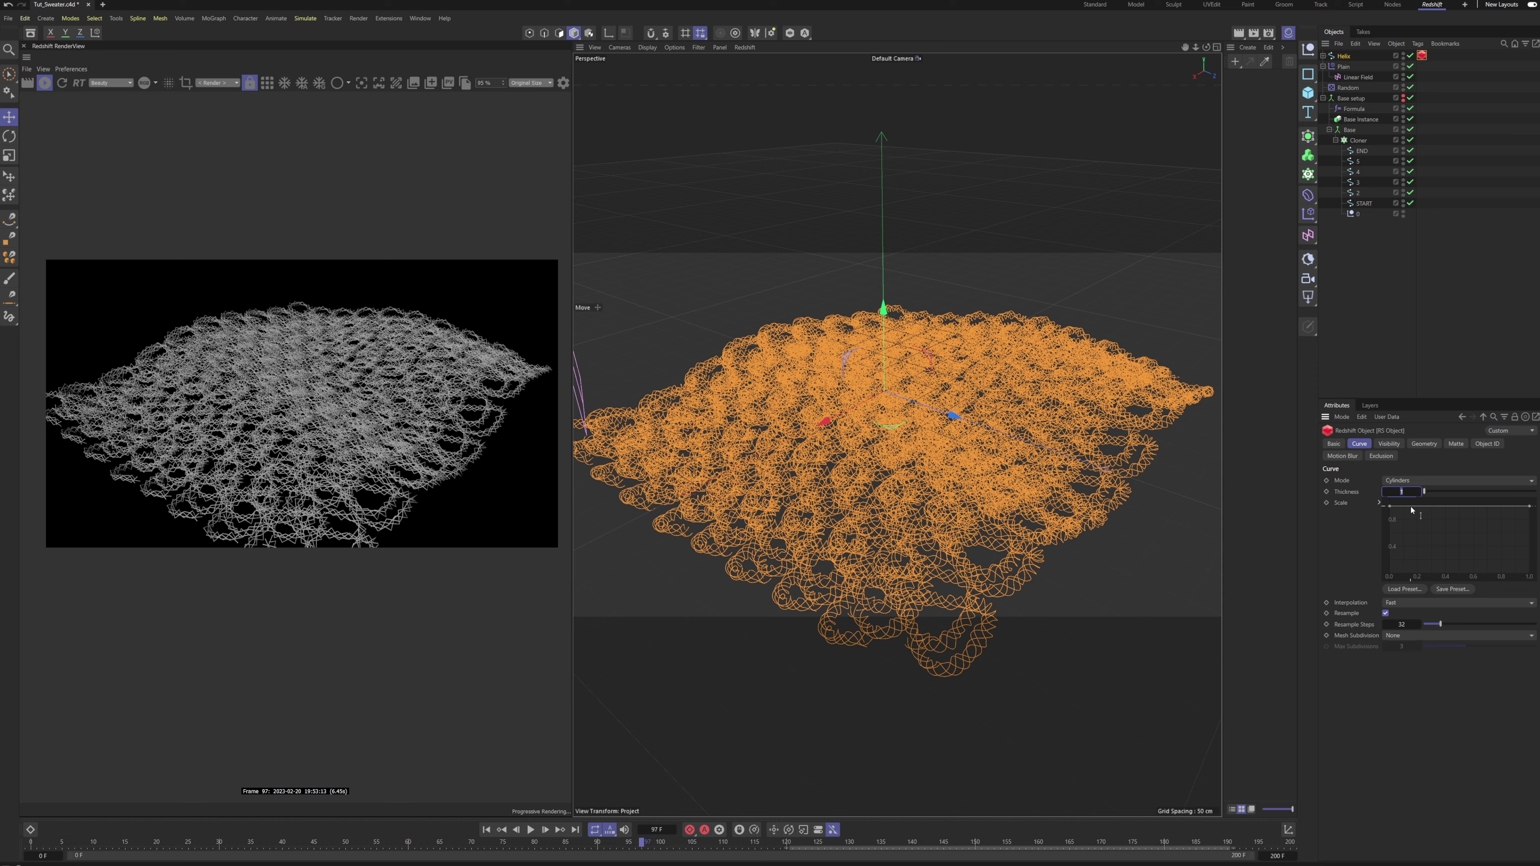
type("6")
key("Return")
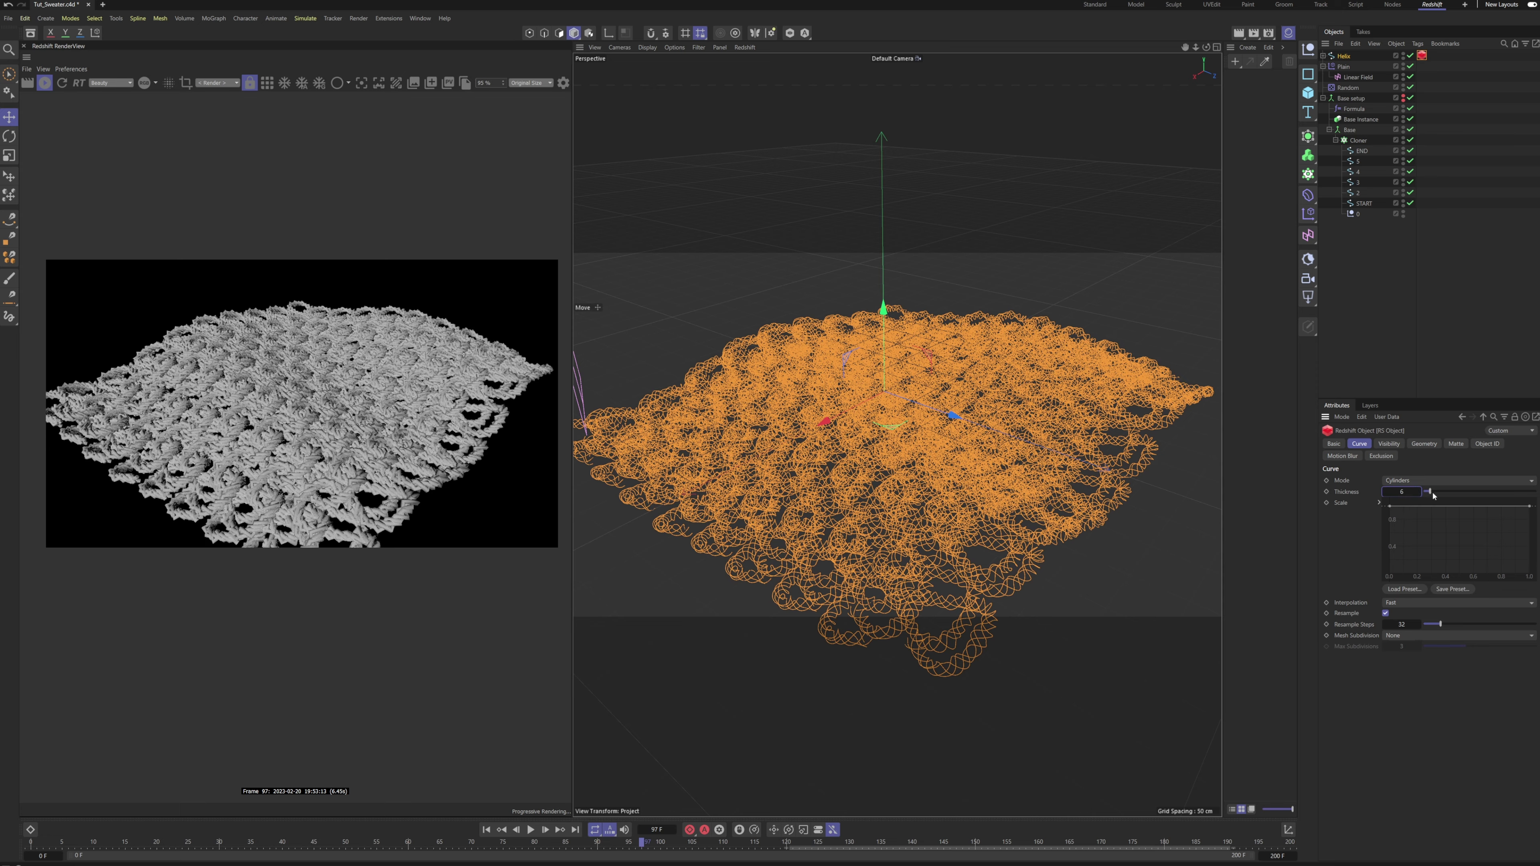
Examine the thickened knit up close and set the Resample Steps to 64.
left_click_drag(829, 419, 844, 466, "alt")
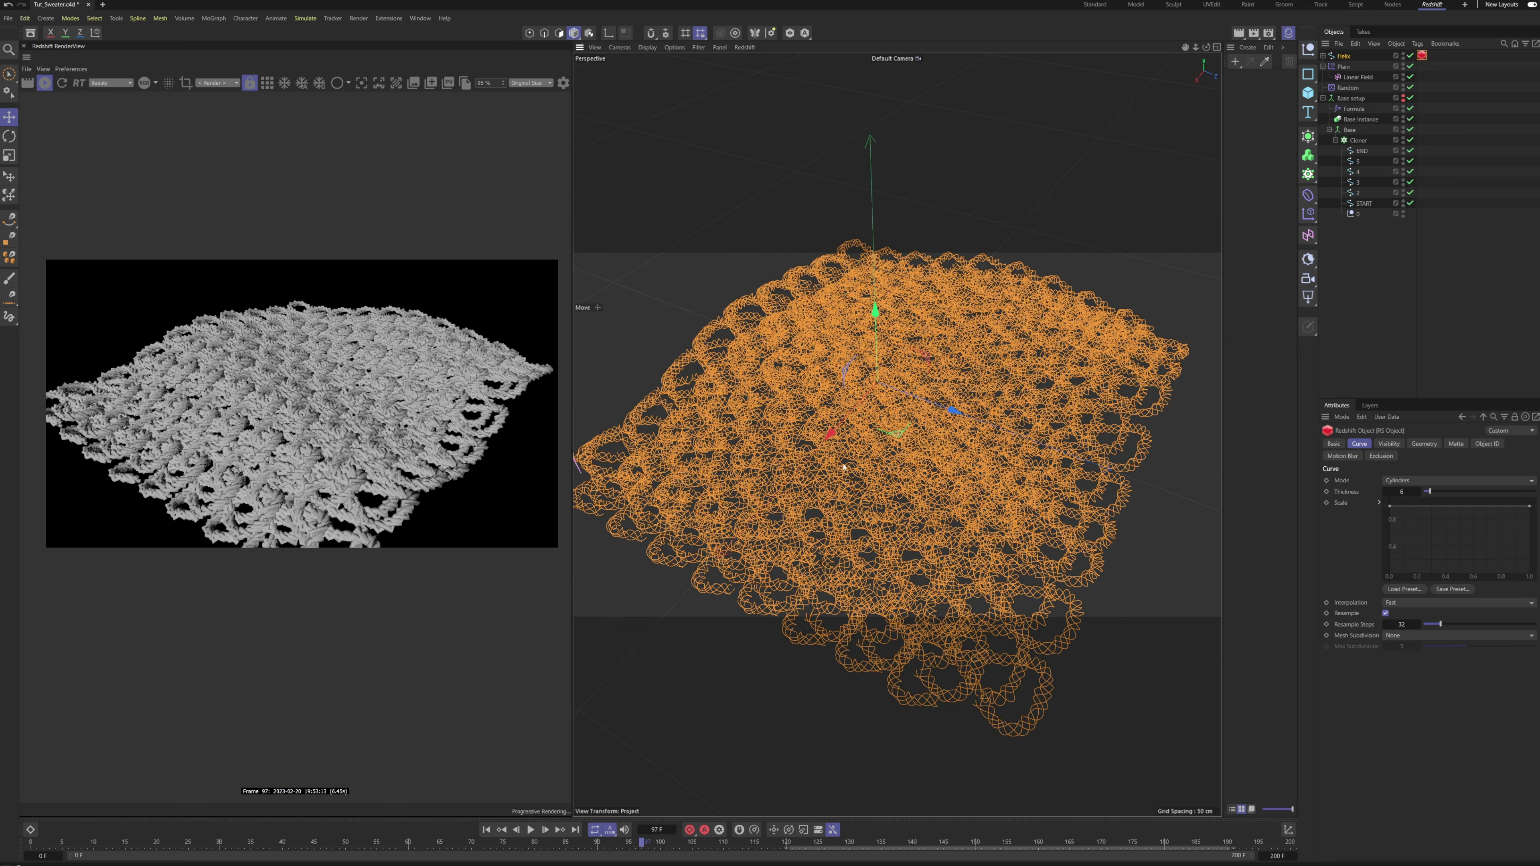
scroll(843, 467, "up", 3)
scroll(959, 484, "down", 3)
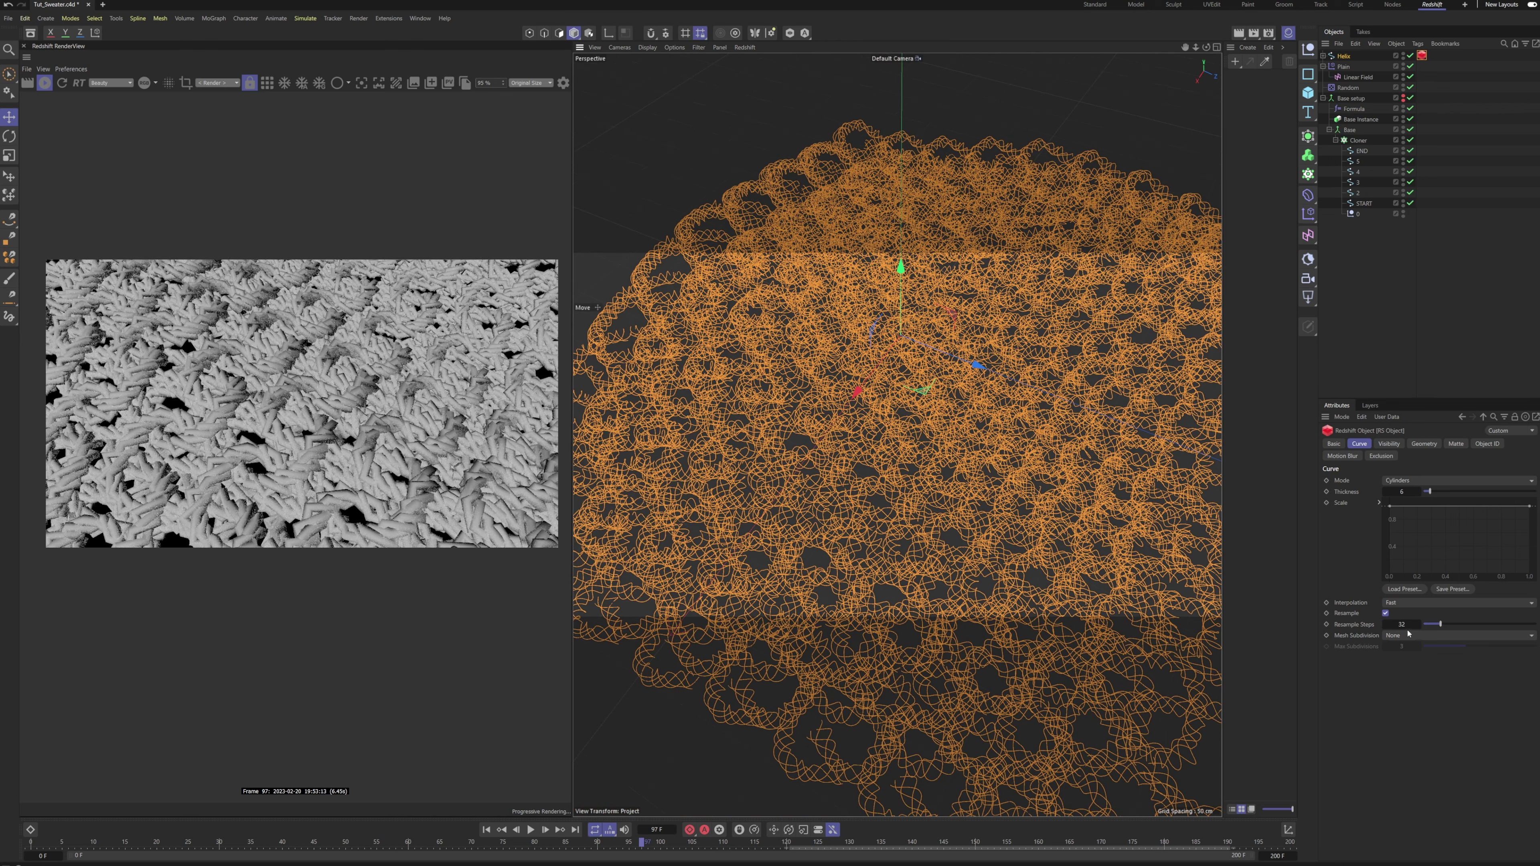
left_click(1402, 624)
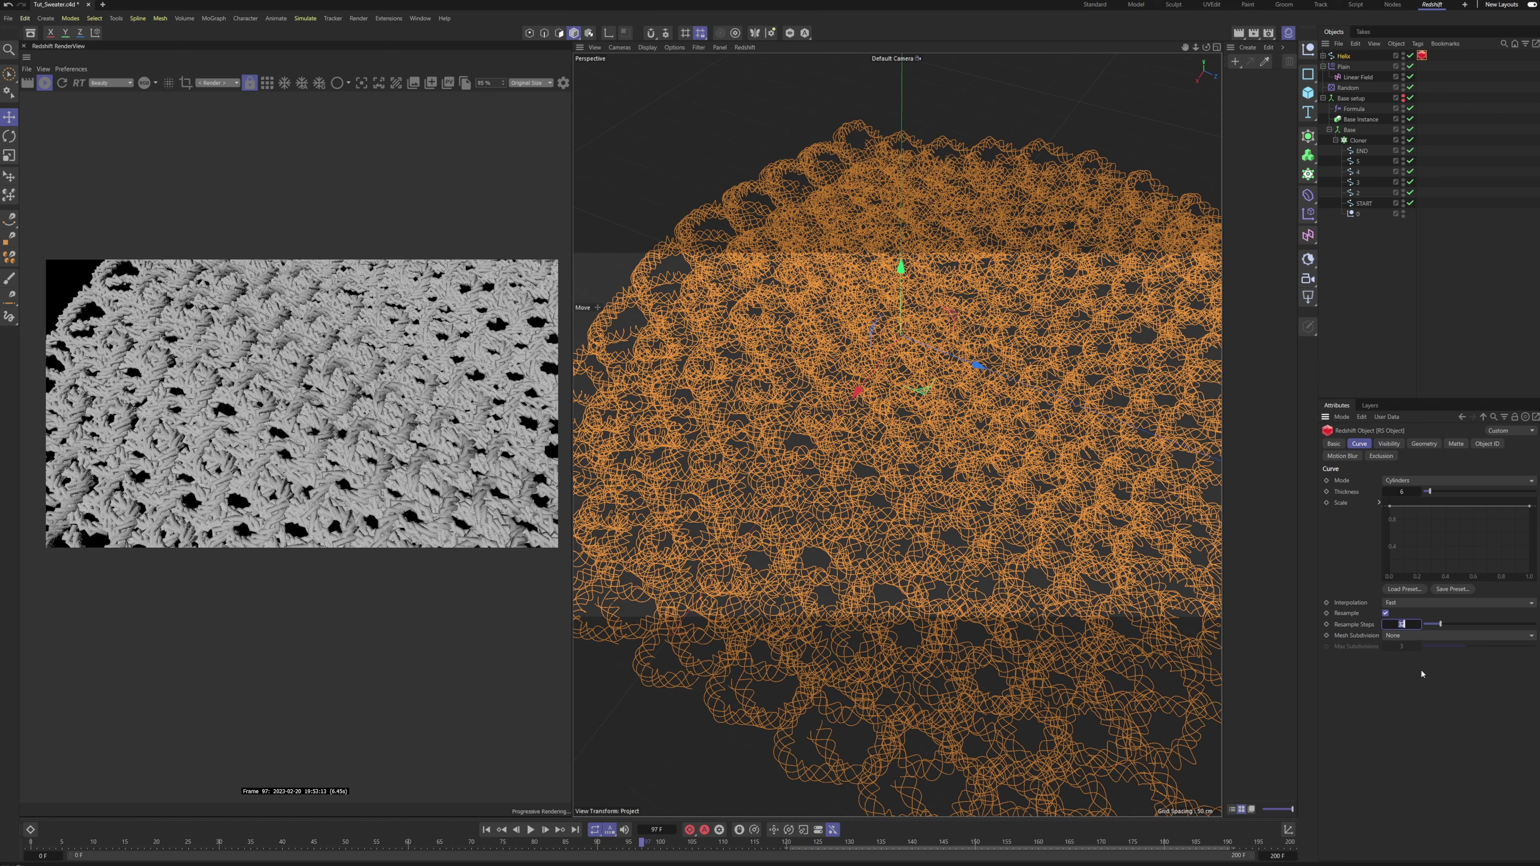
key("Return")
scroll(1139, 269, "down", 5)
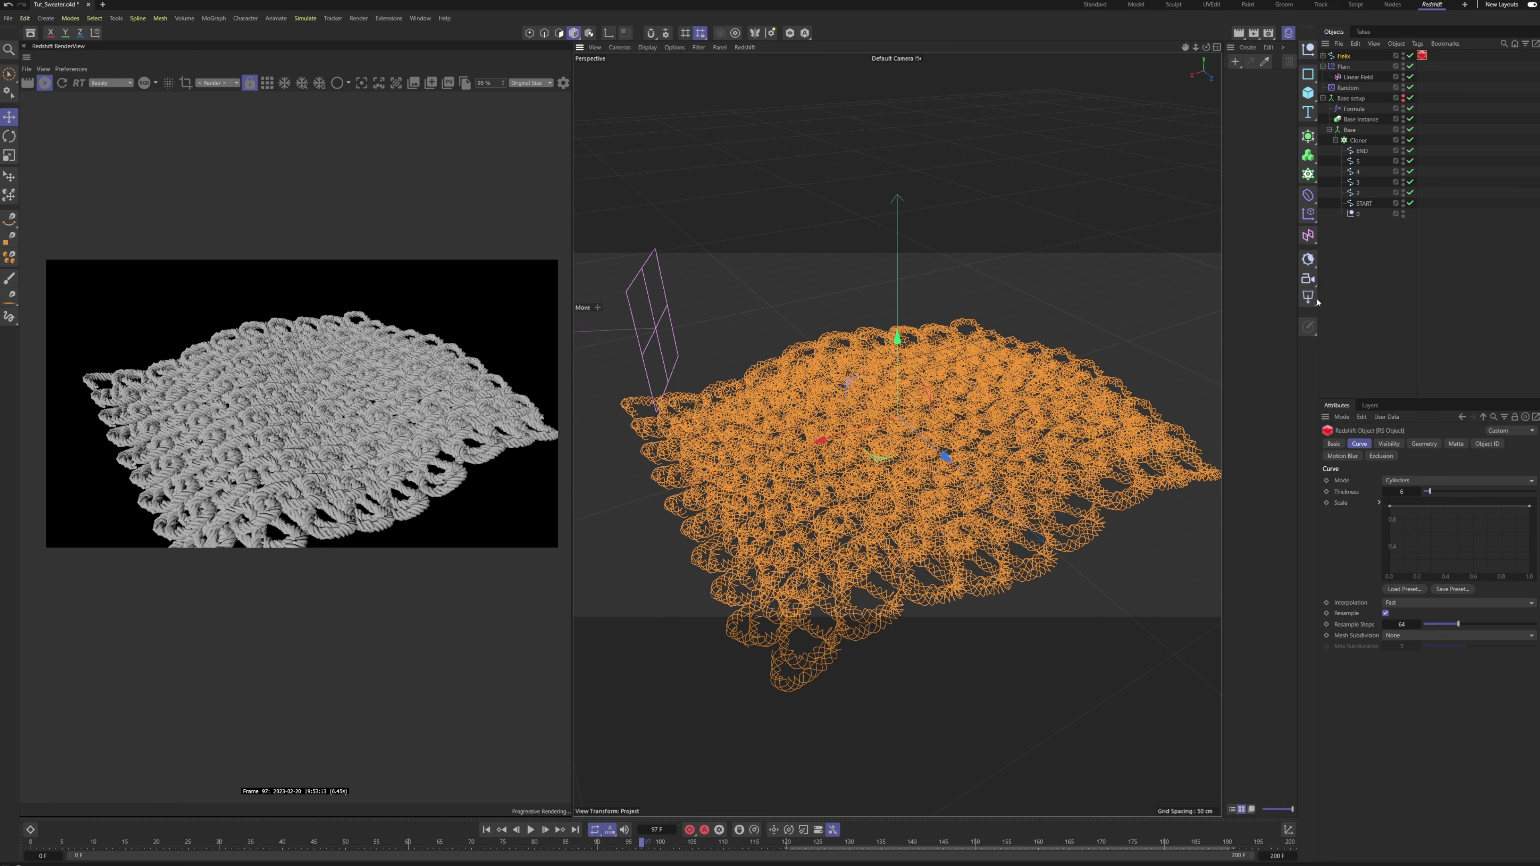
Add a Redshift Dome Light and load HDRI - 1.exr from the HDRI's folder as its texture without copying it to the project.
left_click(1309, 297)
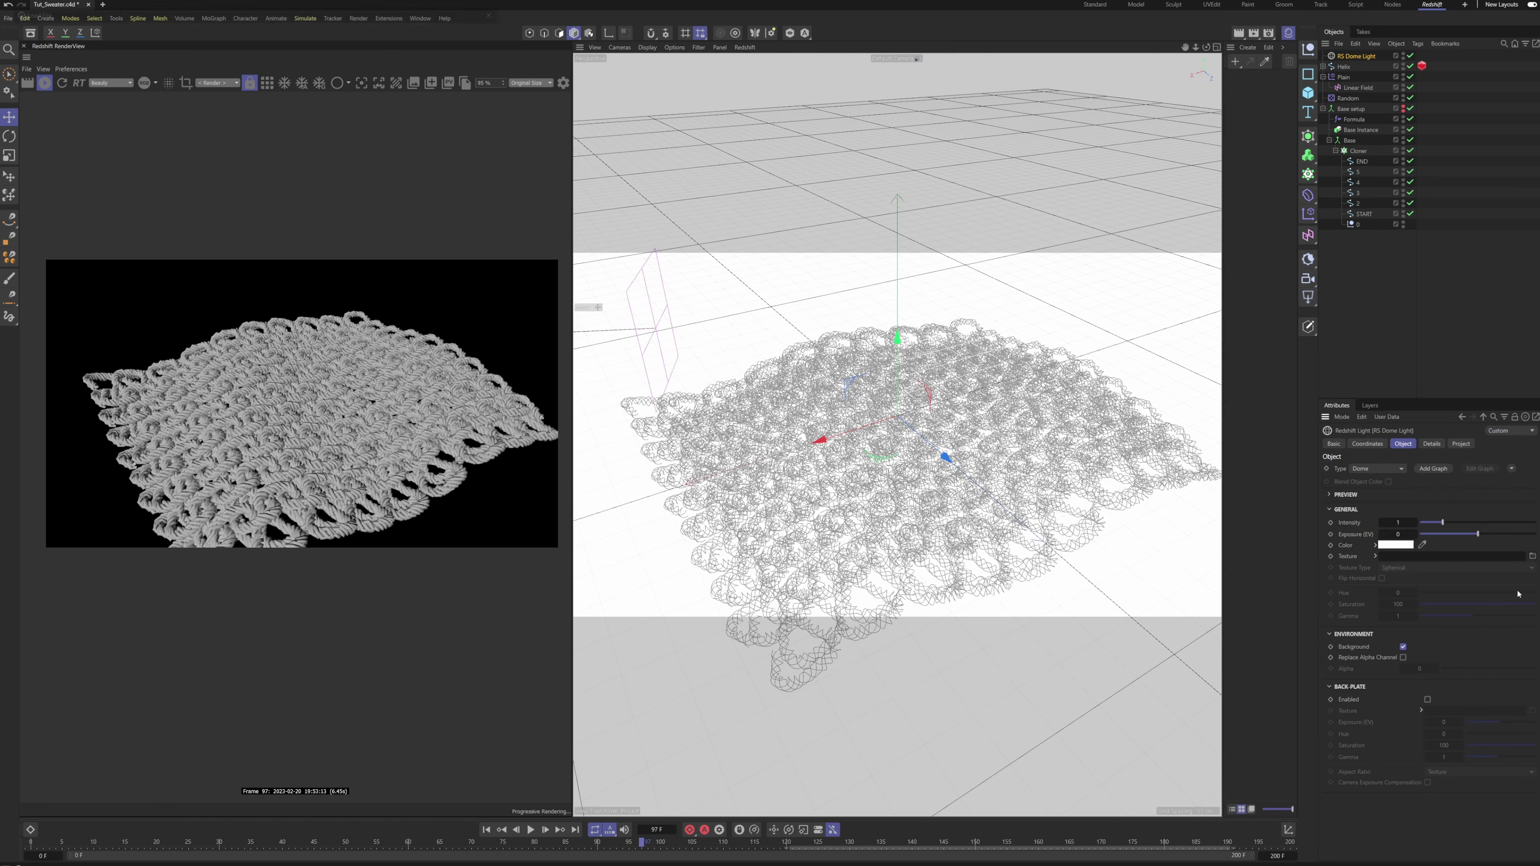
left_click(1532, 556)
left_click(133, 86)
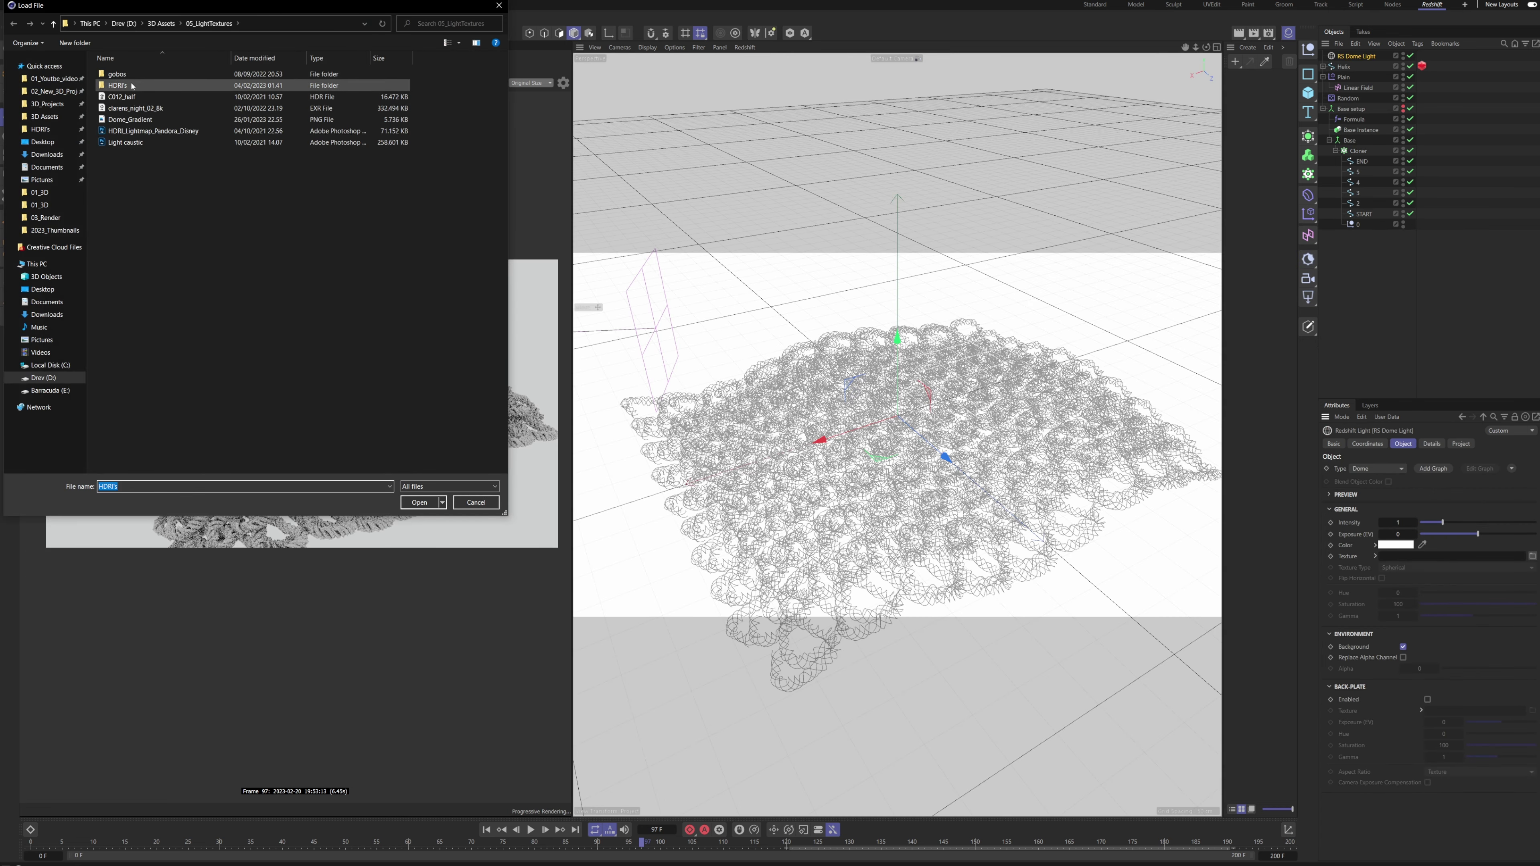
double_click(132, 86)
double_click(133, 88)
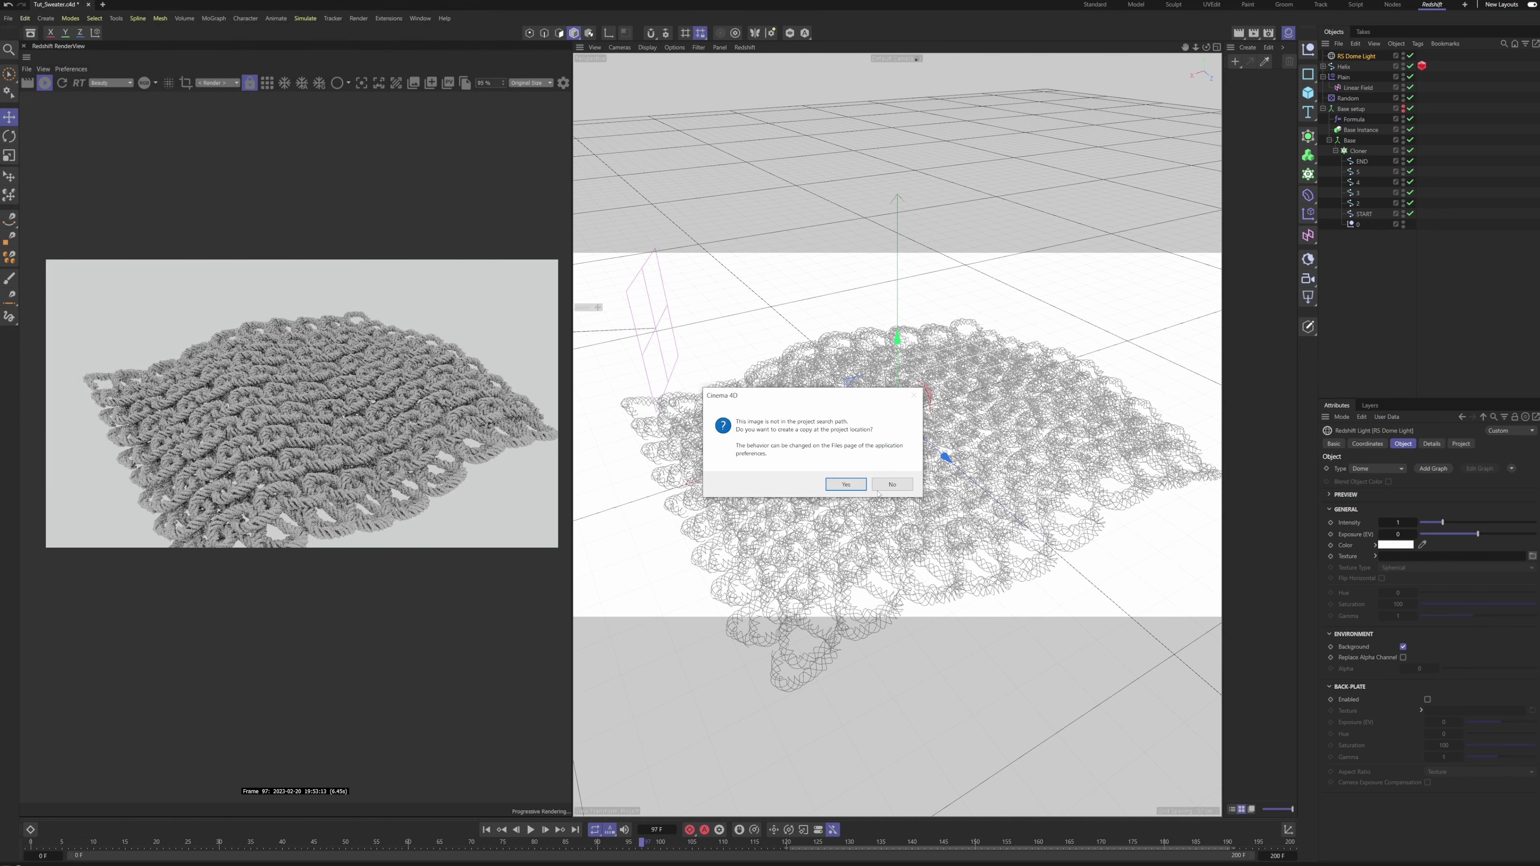
left_click(880, 488)
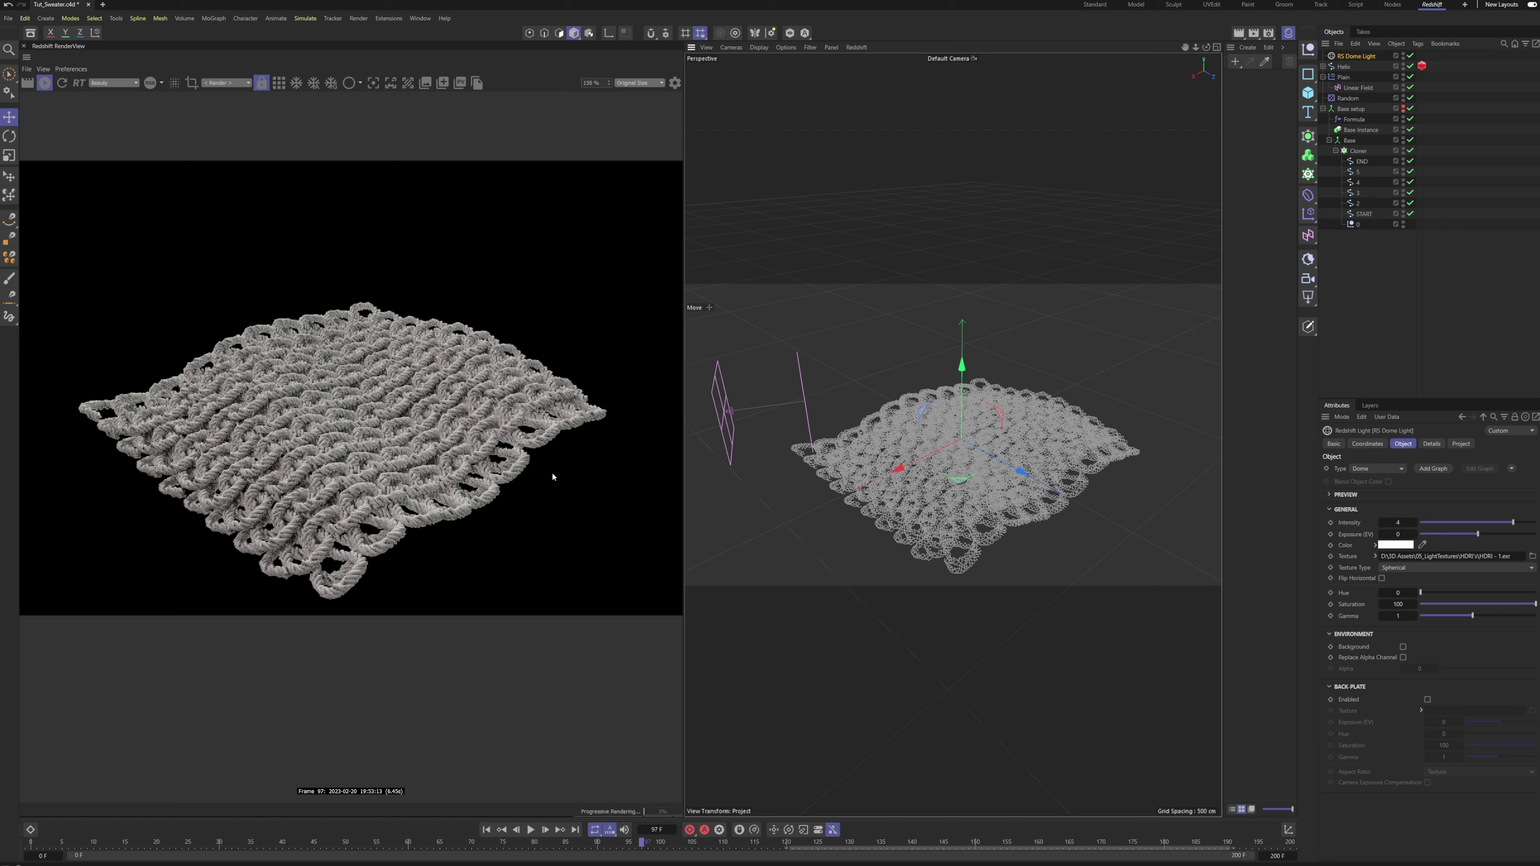
Create a new RS Material and open its shader graph.
left_click(1235, 61)
left_click(1266, 76)
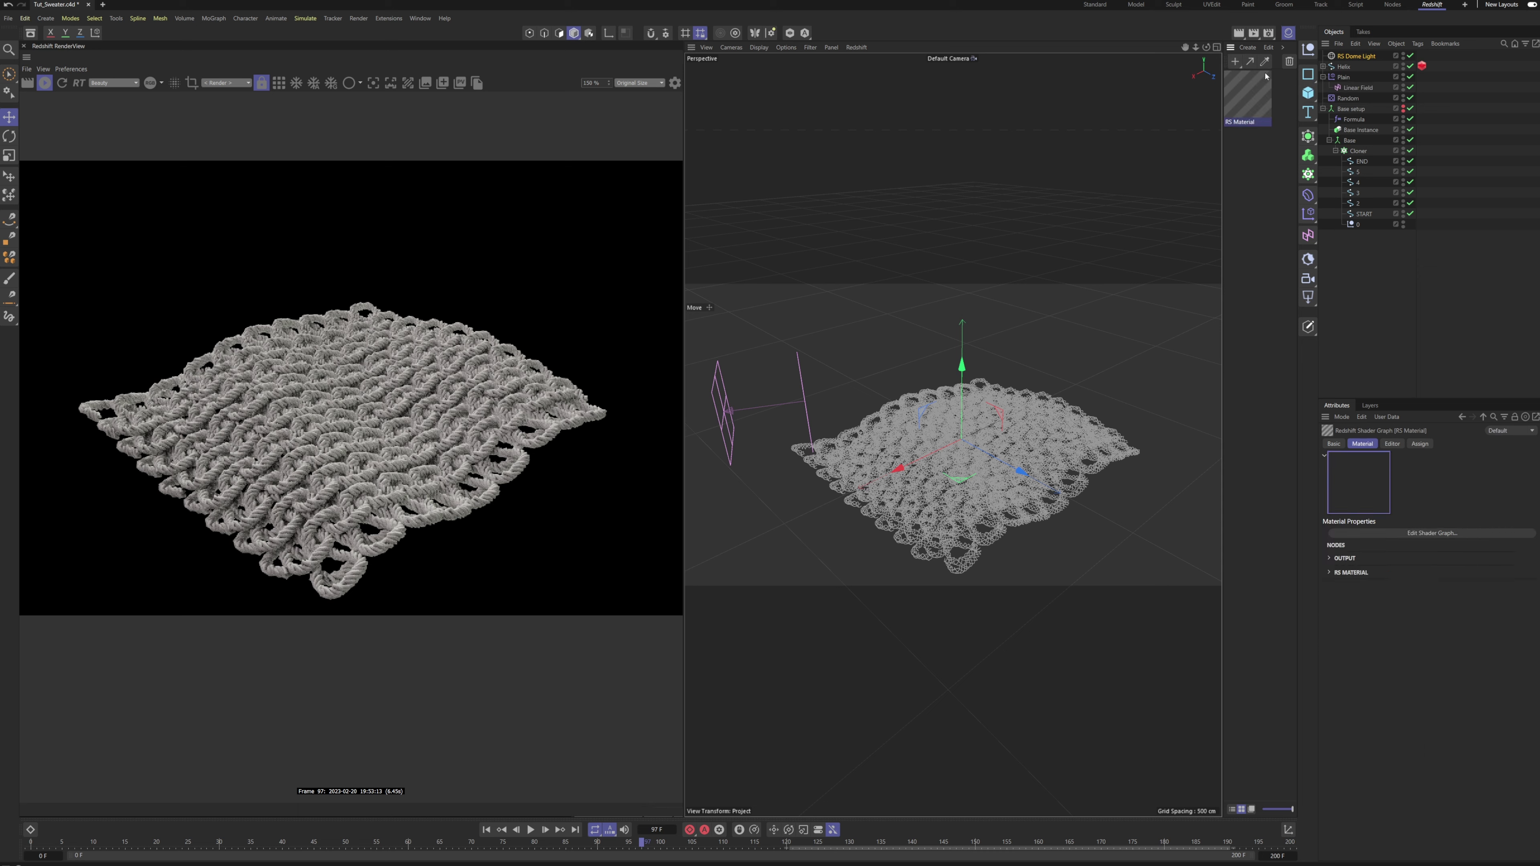
double_click(1266, 76)
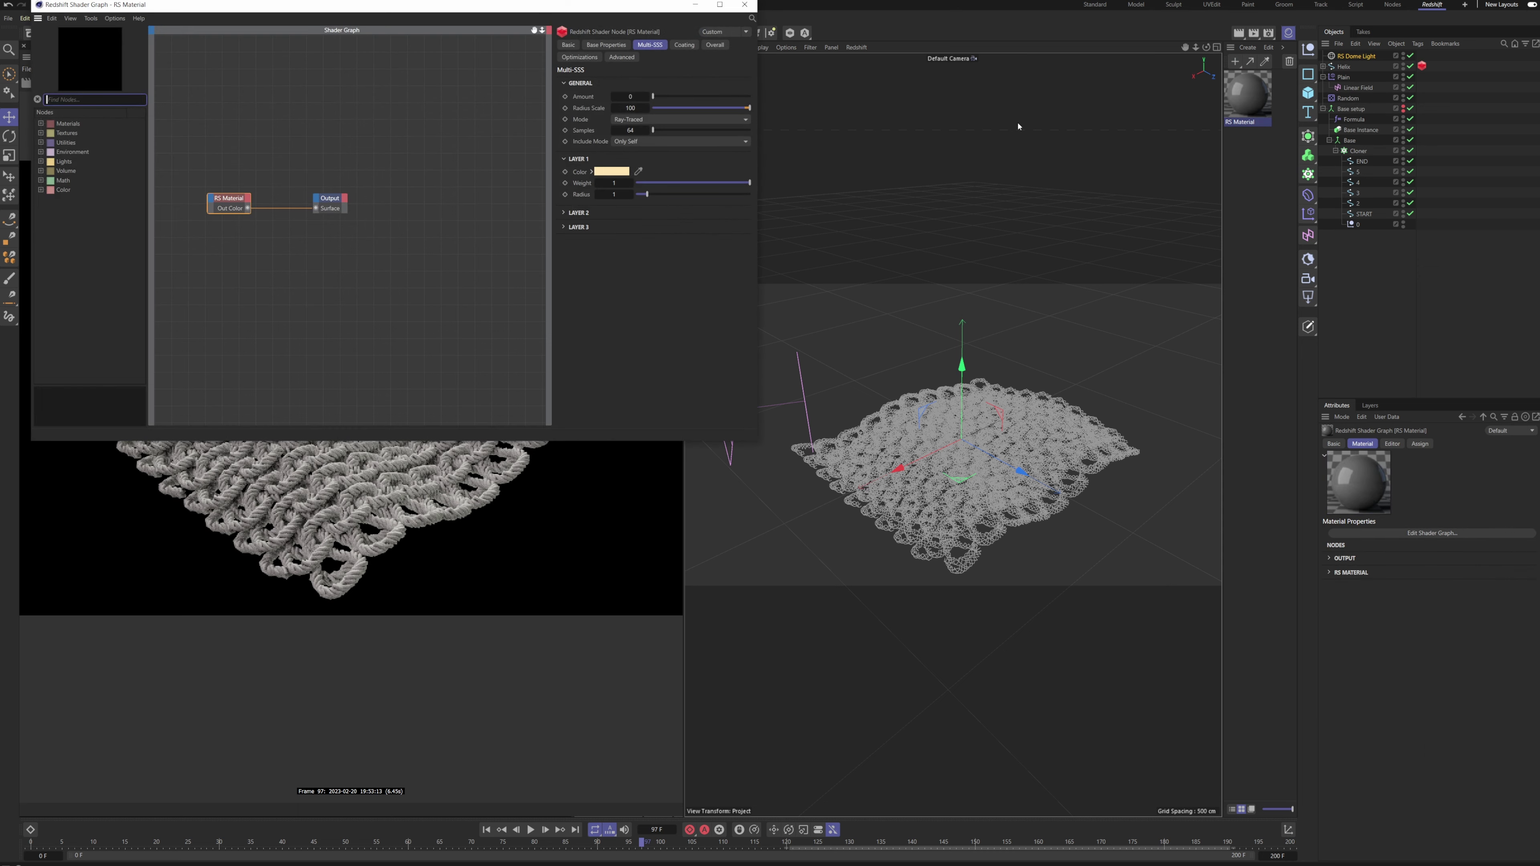
Set the material's diffuse color to a muted green of RGB 87, 128, 55.
left_click(593, 47)
left_click(626, 108)
left_click_drag(549, 173, 548, 160)
left_click_drag(656, 205, 683, 229)
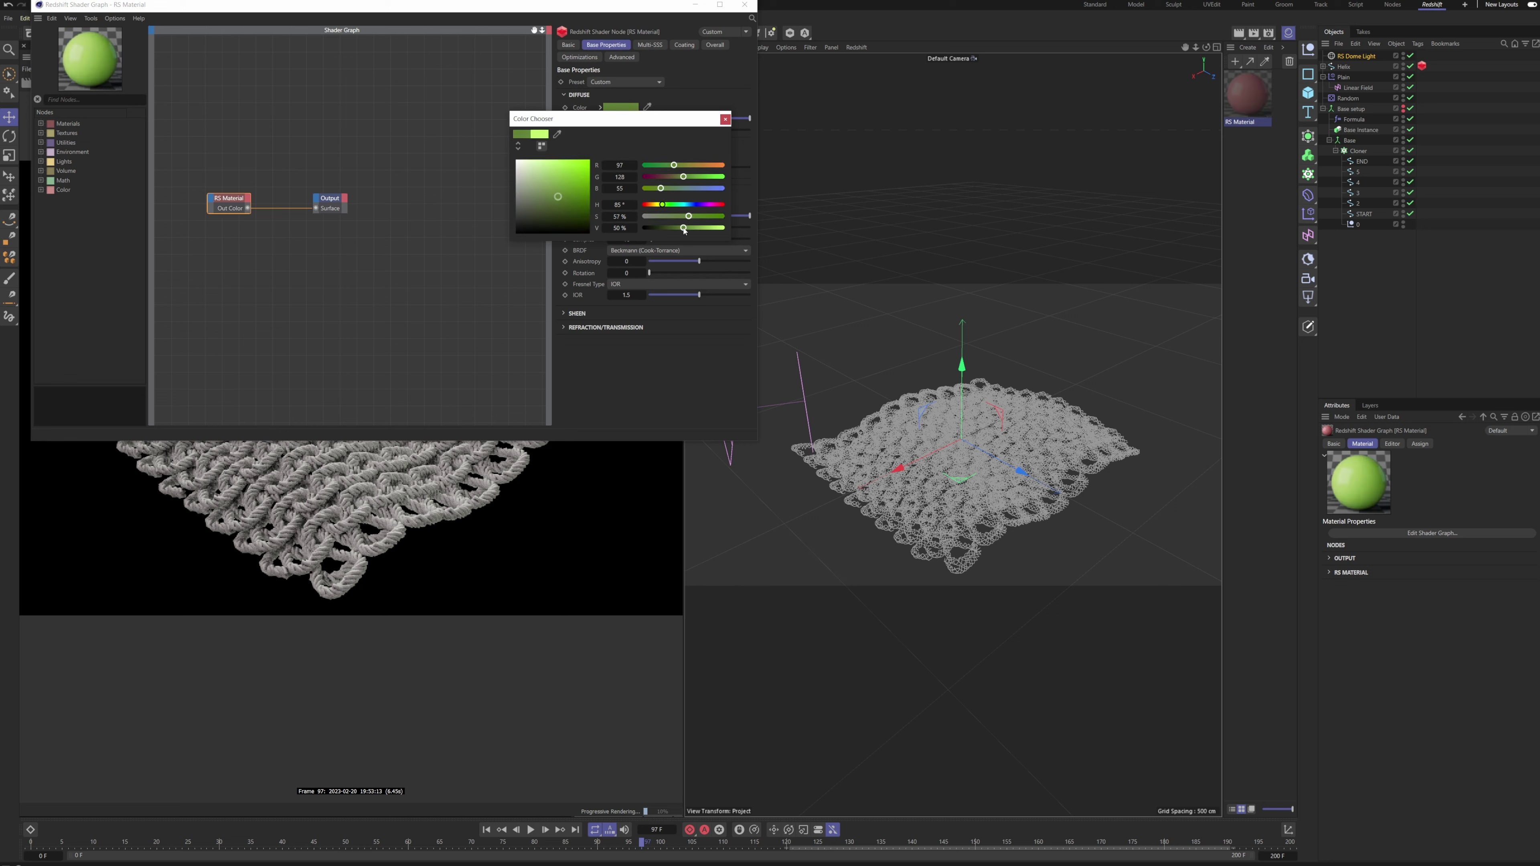
left_click(725, 121)
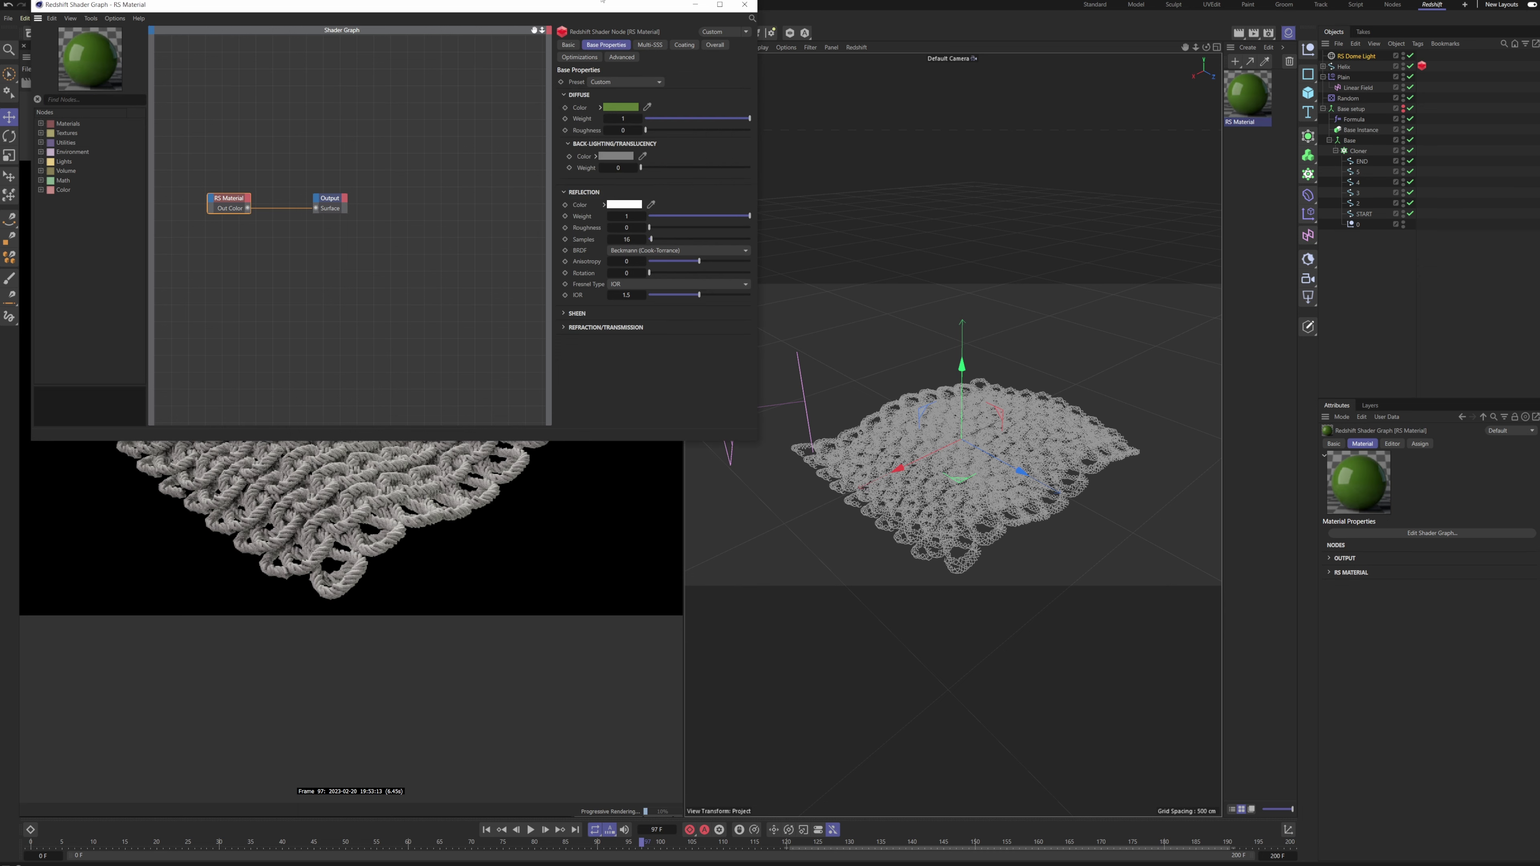
Set the material's reflection roughness to about 0.41 and its reflection weight to about 0.446.
left_click_drag(667, 5, 904, 49)
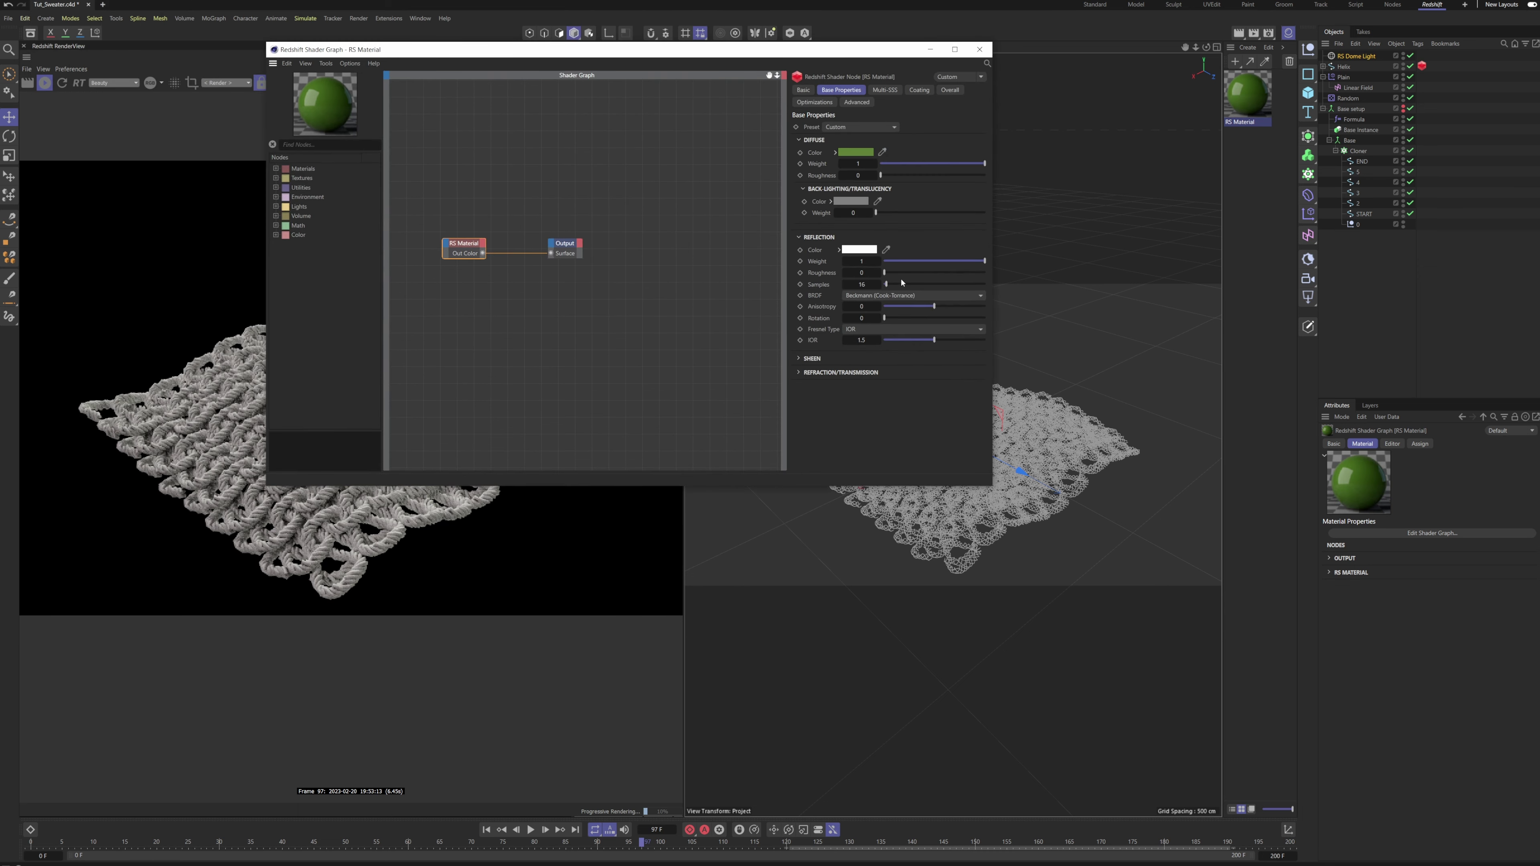
left_click_drag(896, 275, 929, 261)
Set the material's back lighting/translucency weight to about 0.636 and its color to a lighter, less saturated version of the diffuse green.
left_click_drag(888, 214, 945, 212)
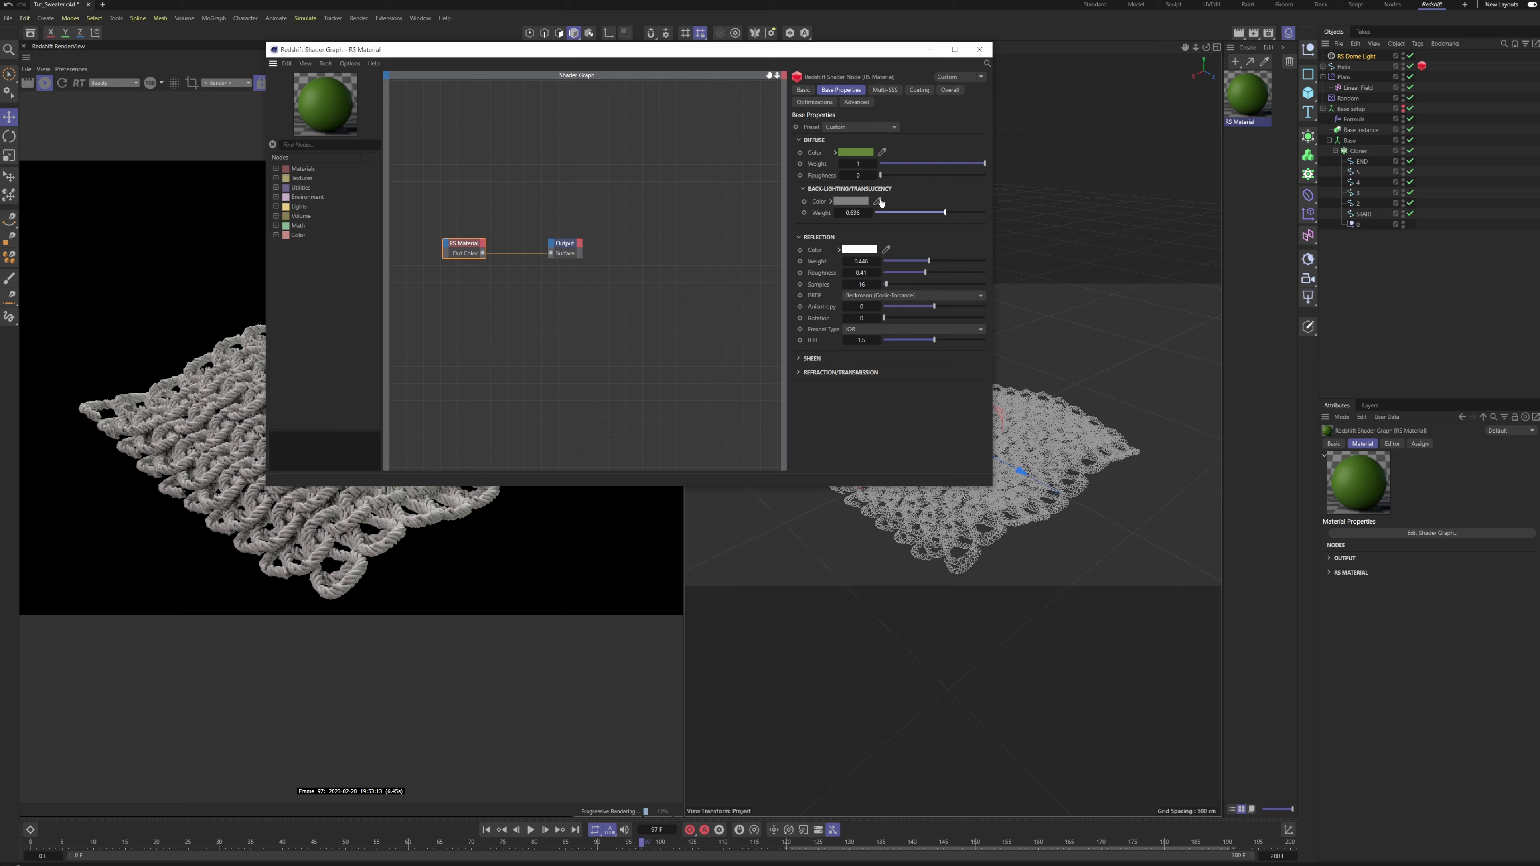
left_click(878, 202)
left_click(856, 201)
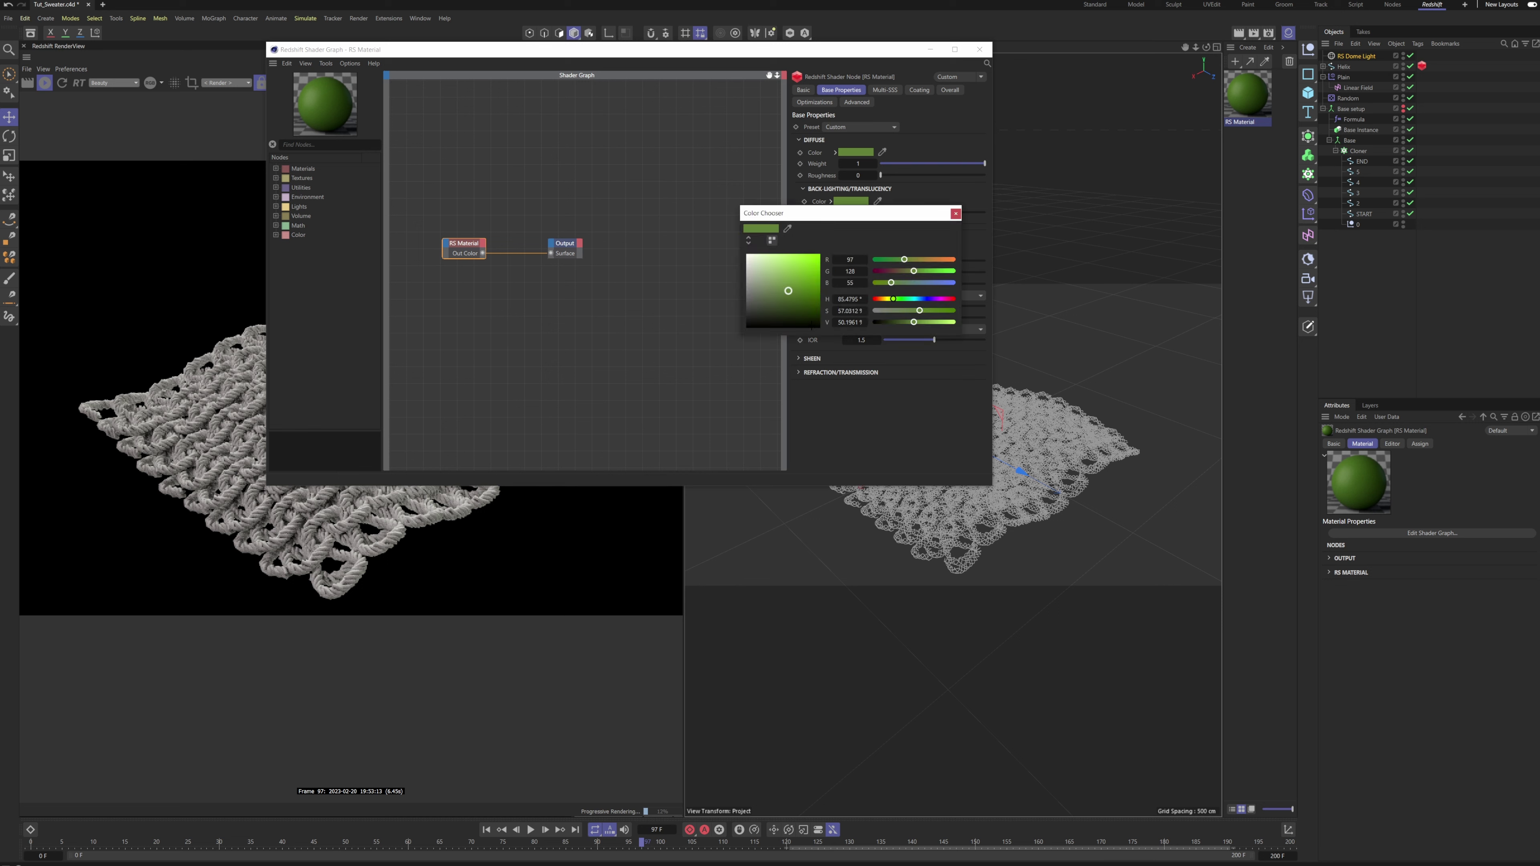
mouse_move(913, 322)
left_mouse_down()
mouse_move(935, 323)
mouse_move(900, 312)
left_mouse_up()
left_click(955, 213)
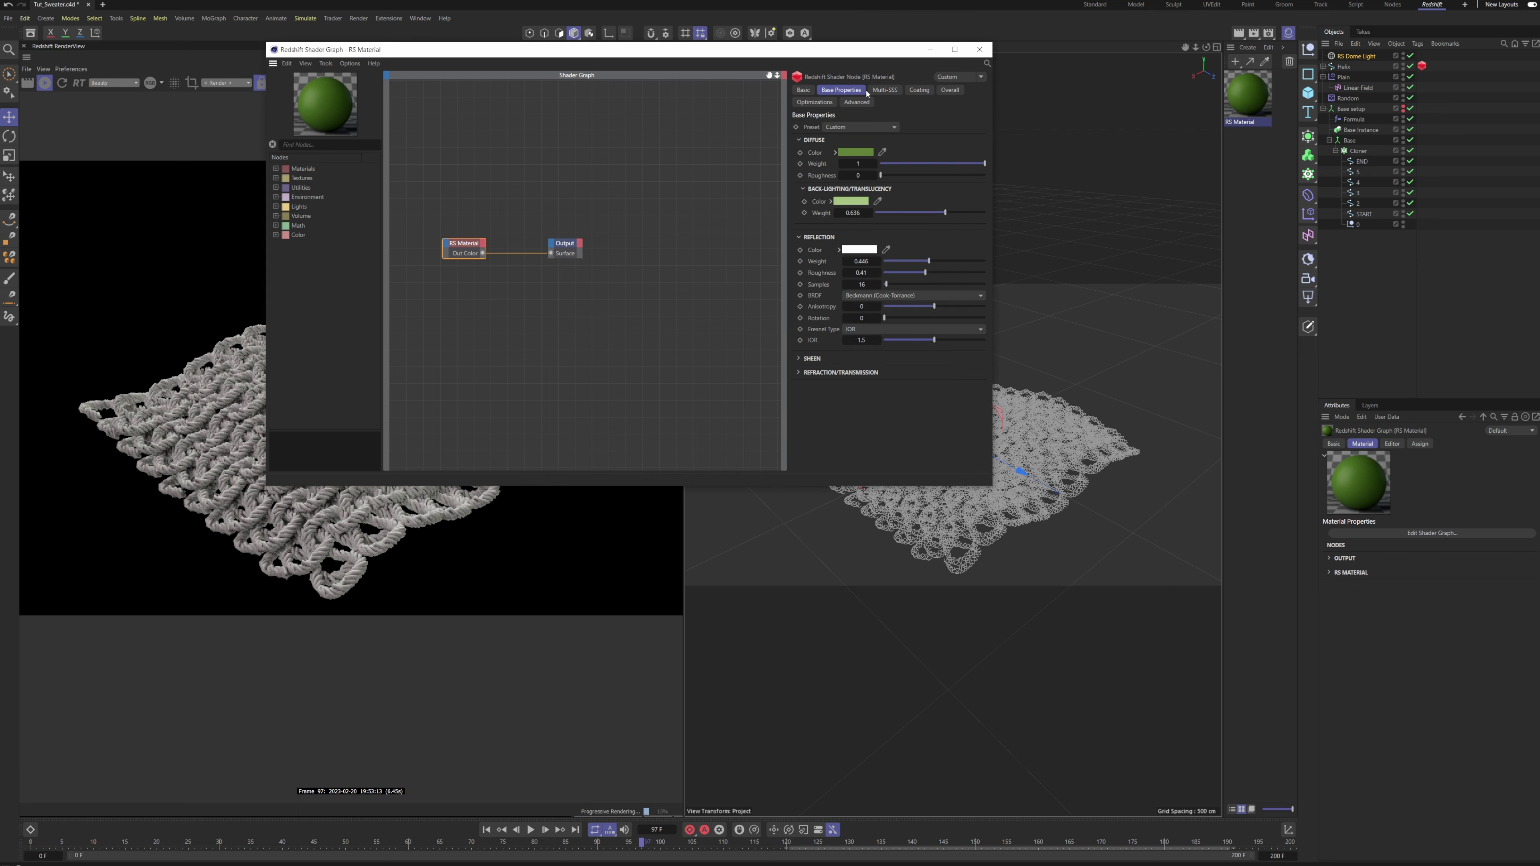
Close the shader graph and assign the green RS Material to the Helix object.
left_click(980, 49)
left_click_drag(1251, 100, 1345, 67)
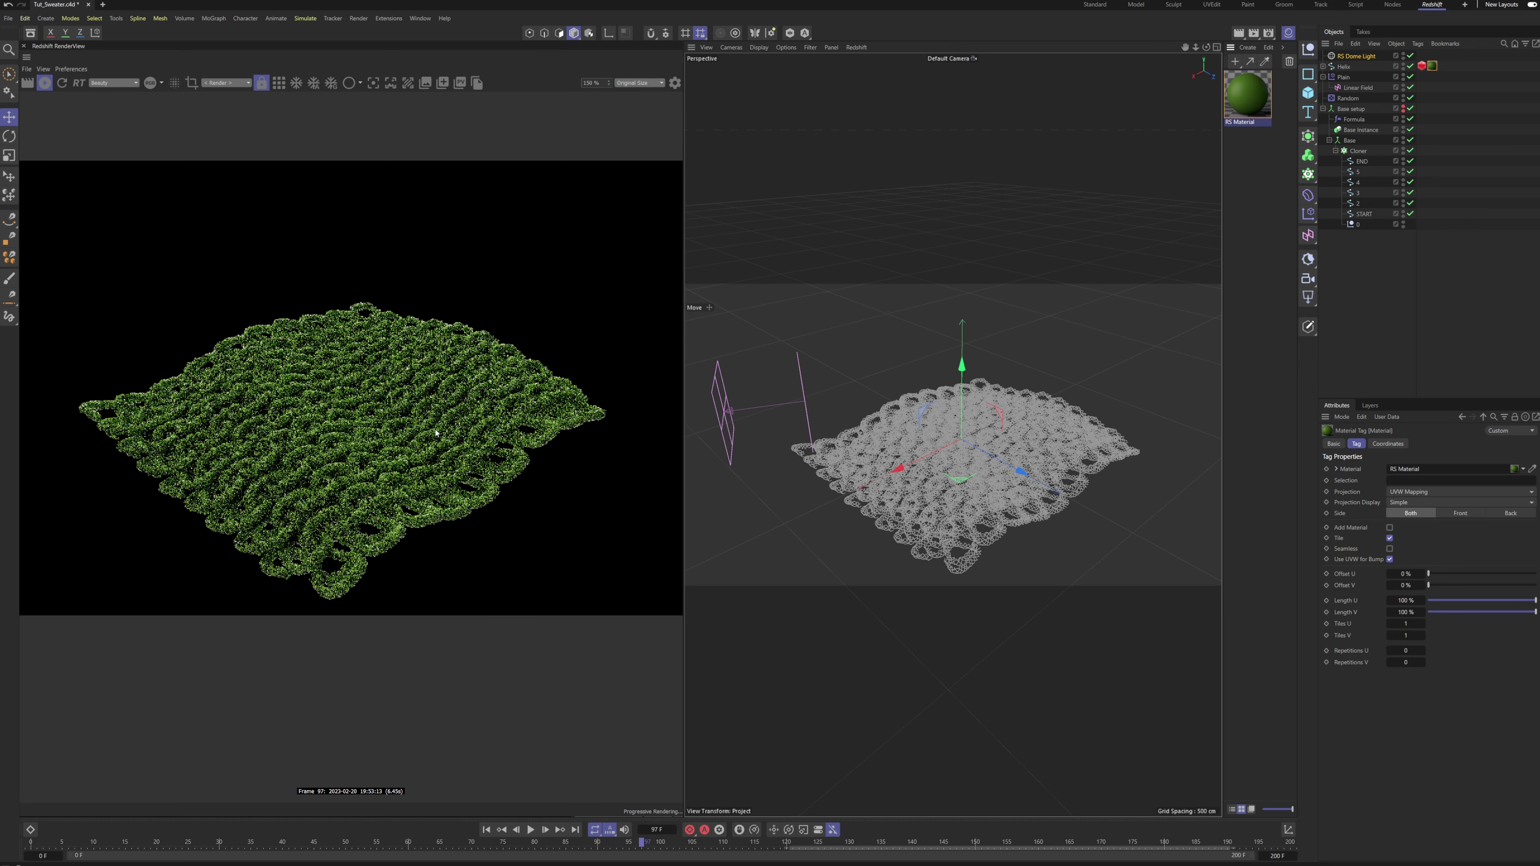
scroll(482, 405, "down", 2)
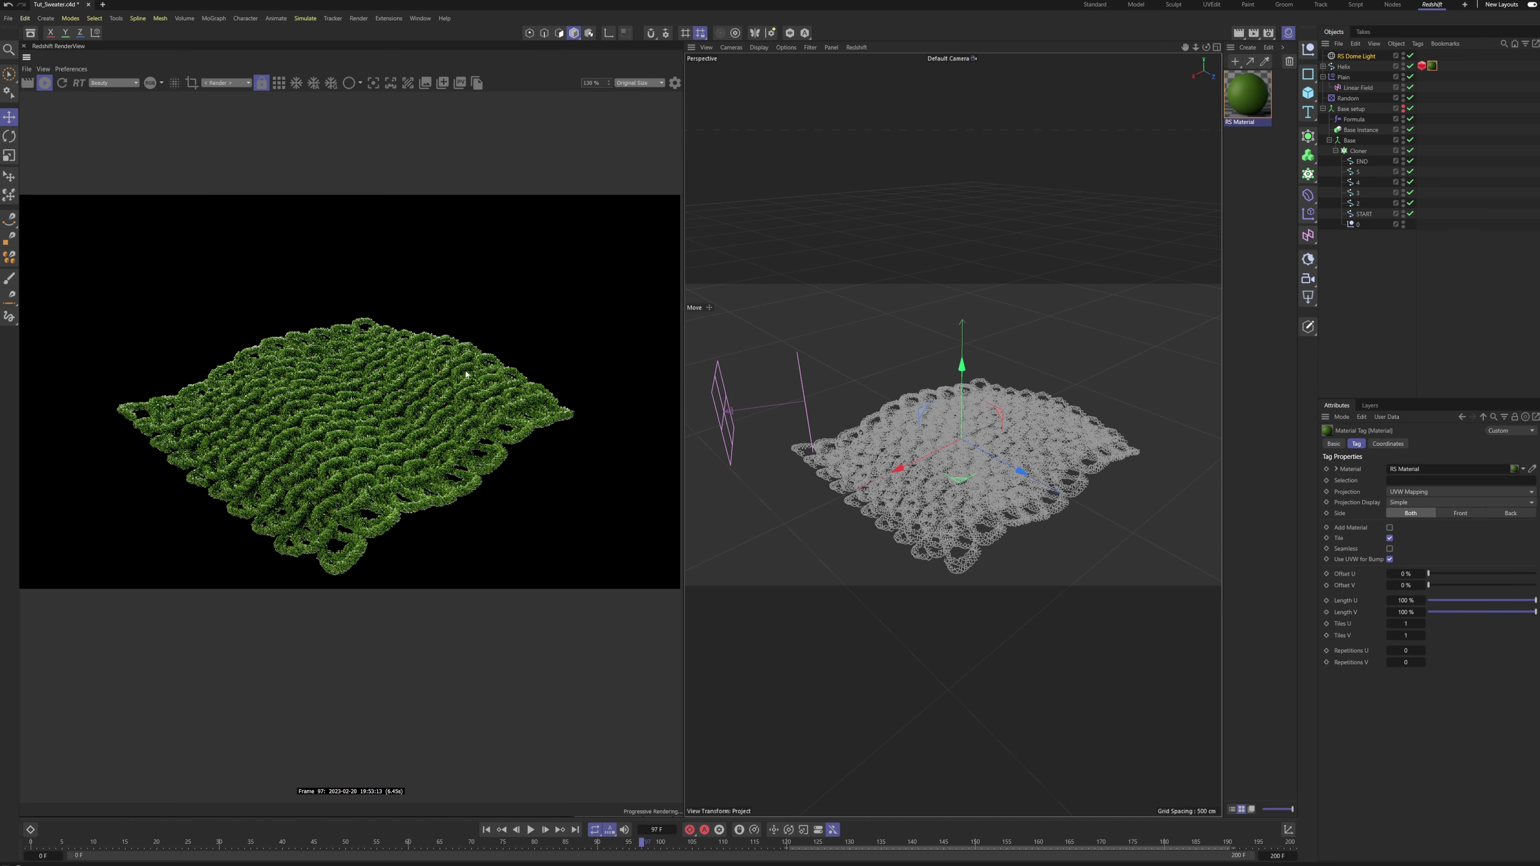
Close the Redshift RenderView so the perspective viewport fills the workspace.
scroll(1049, 481, "up", 5)
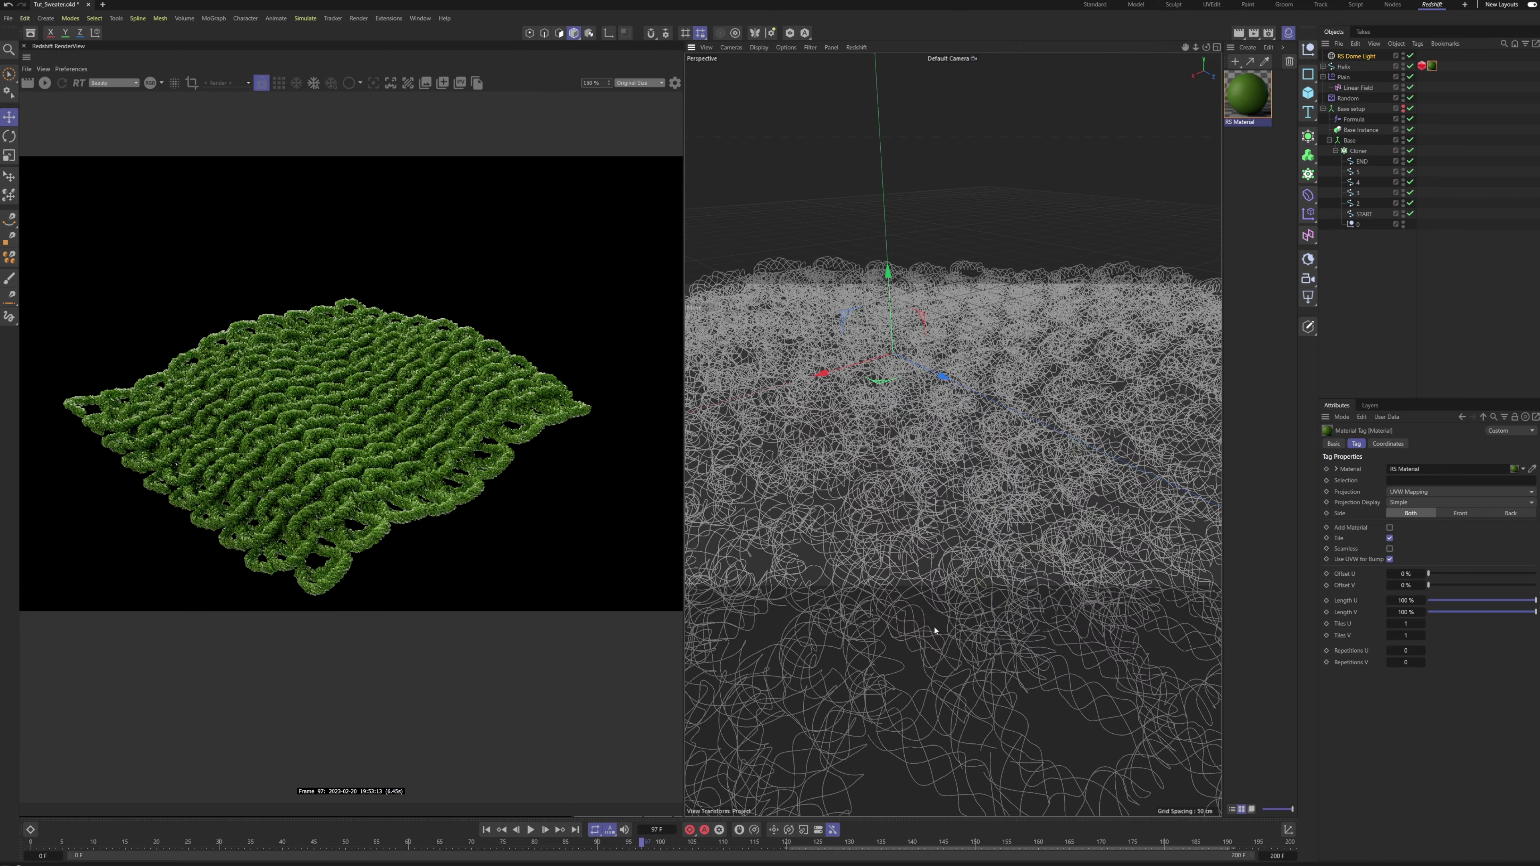
middle_click_drag(1000, 432, 986, 468, "alt")
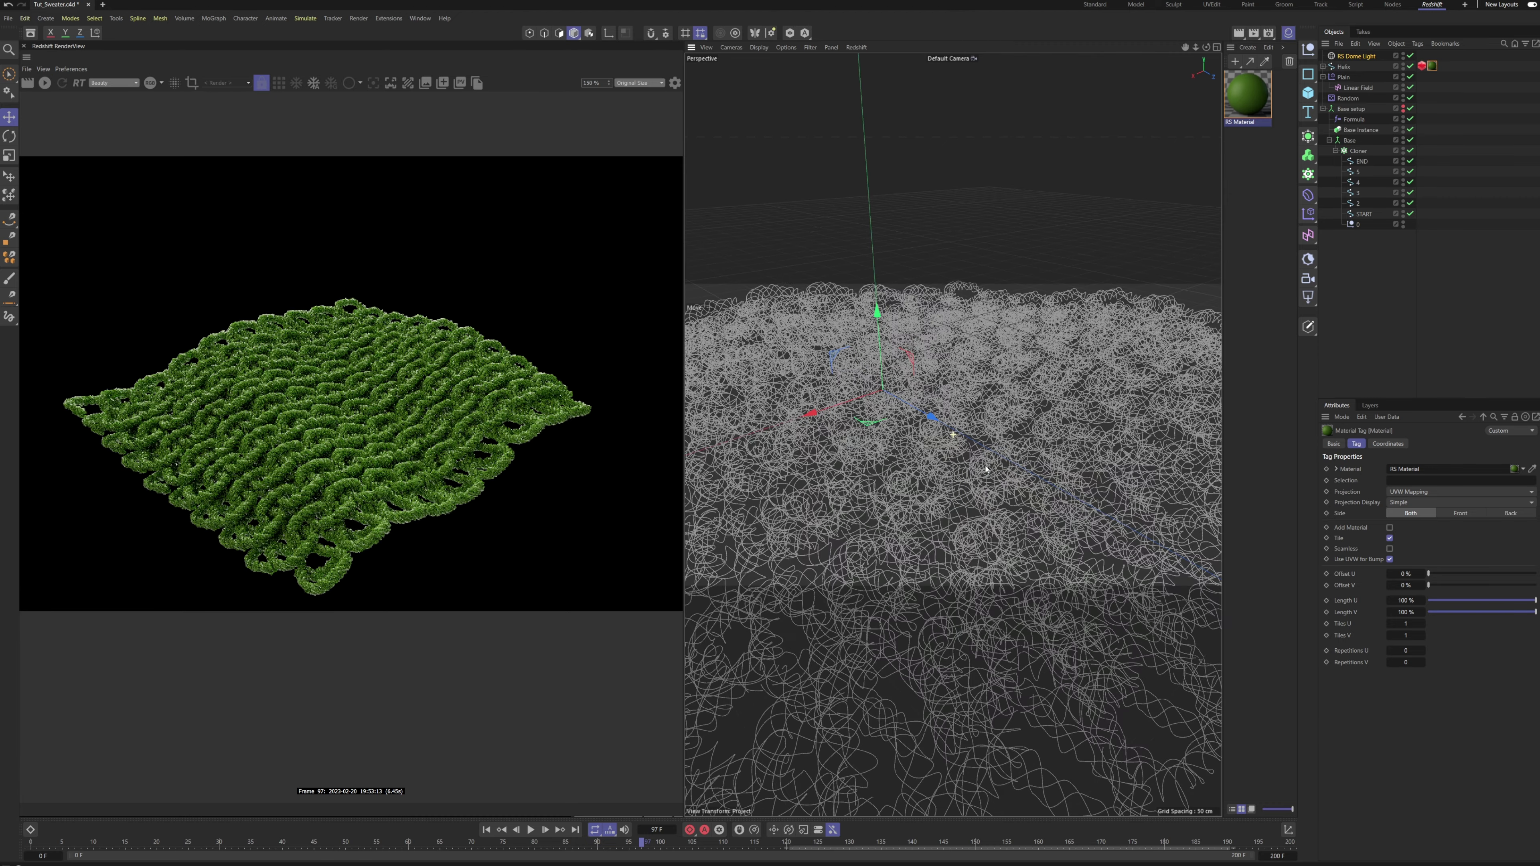
left_click_drag(987, 546, 1023, 575, "alt")
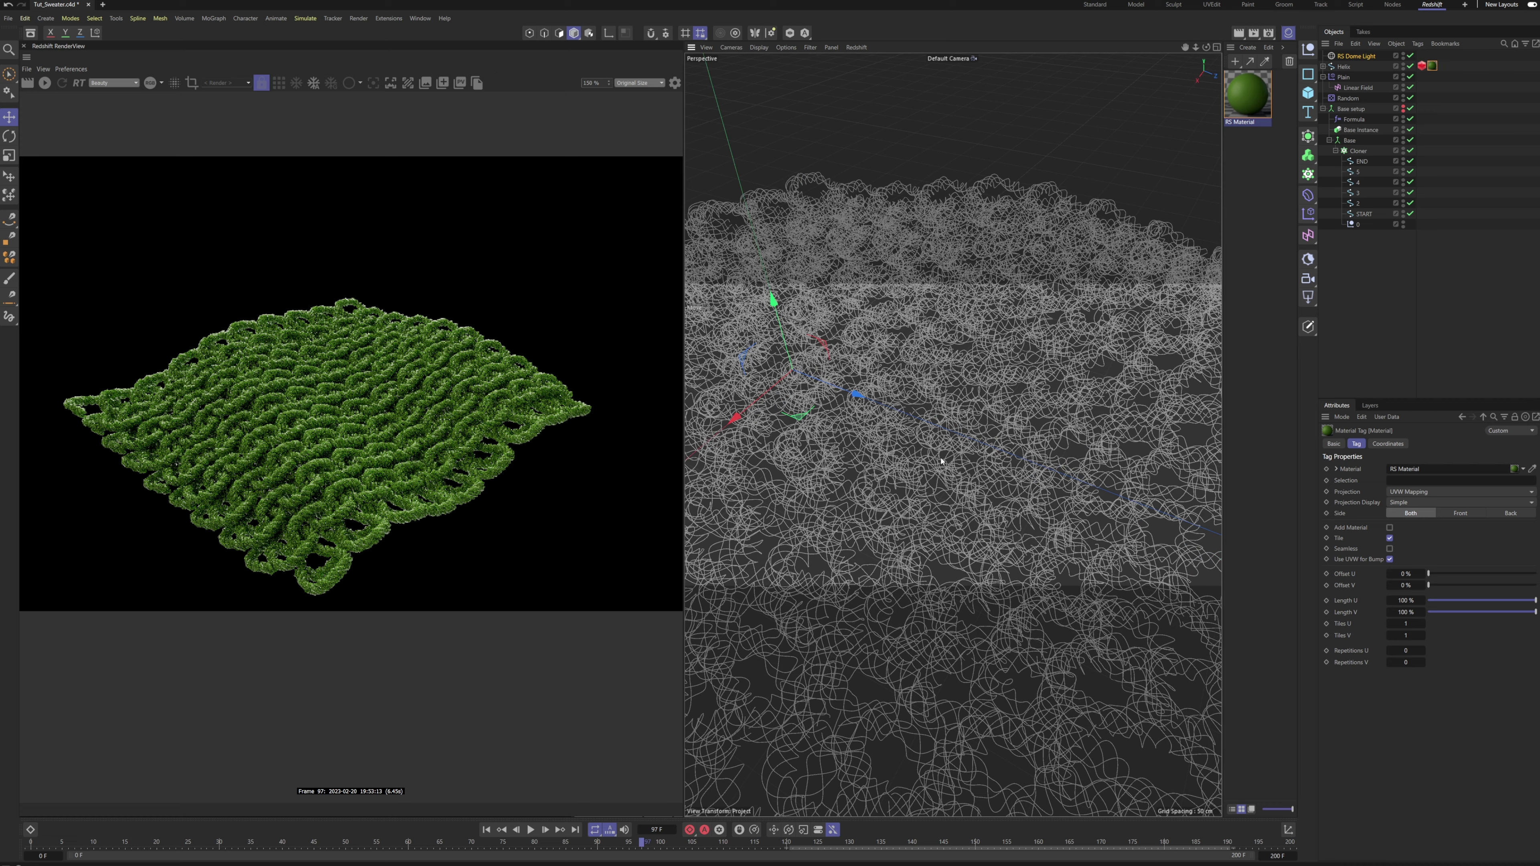
left_click_drag(975, 443, 927, 494, "alt")
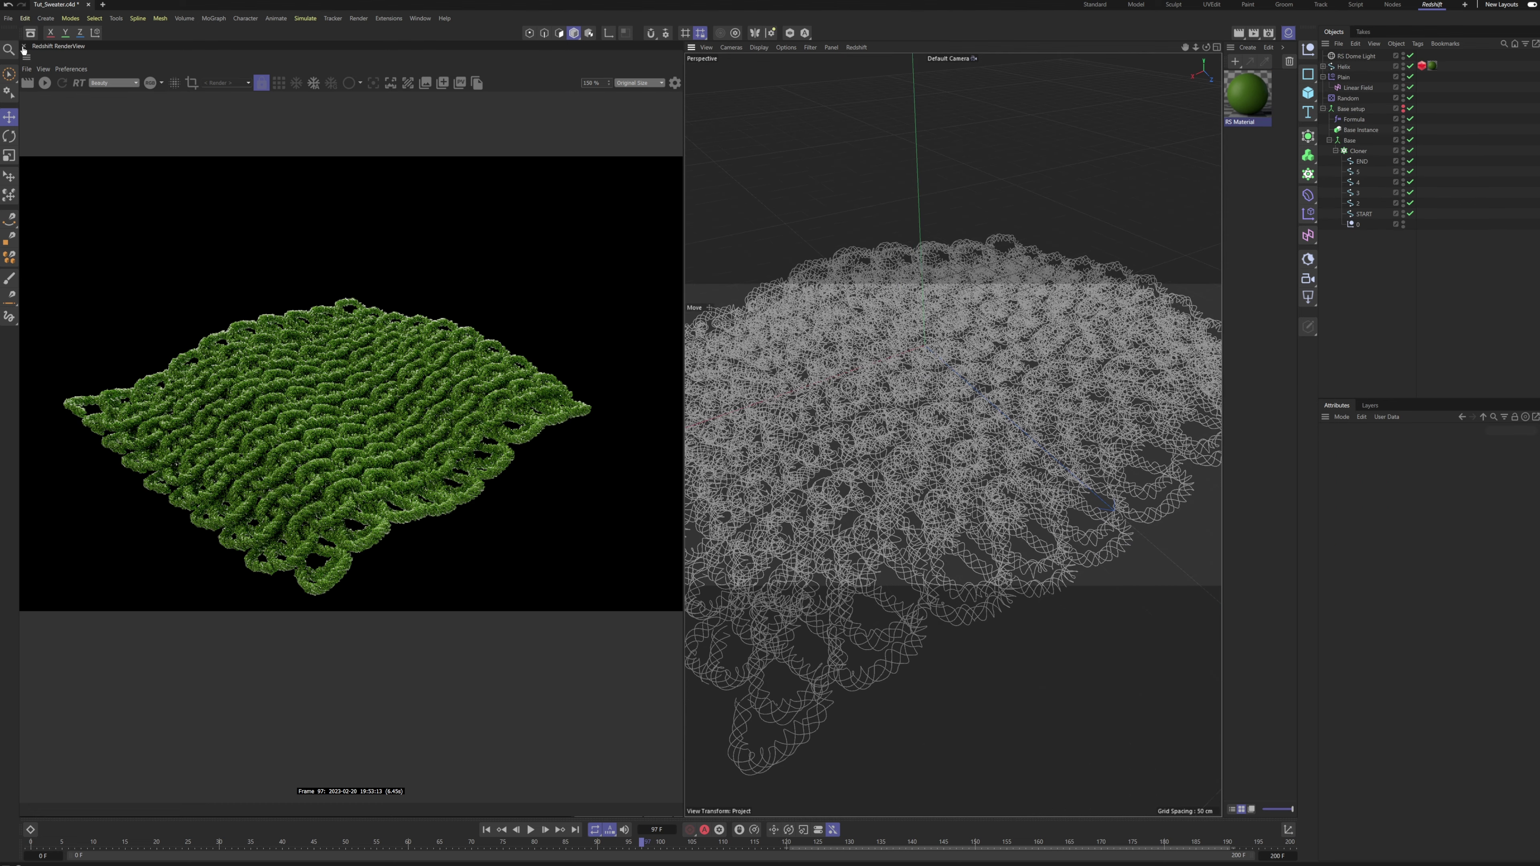
left_click(24, 47)
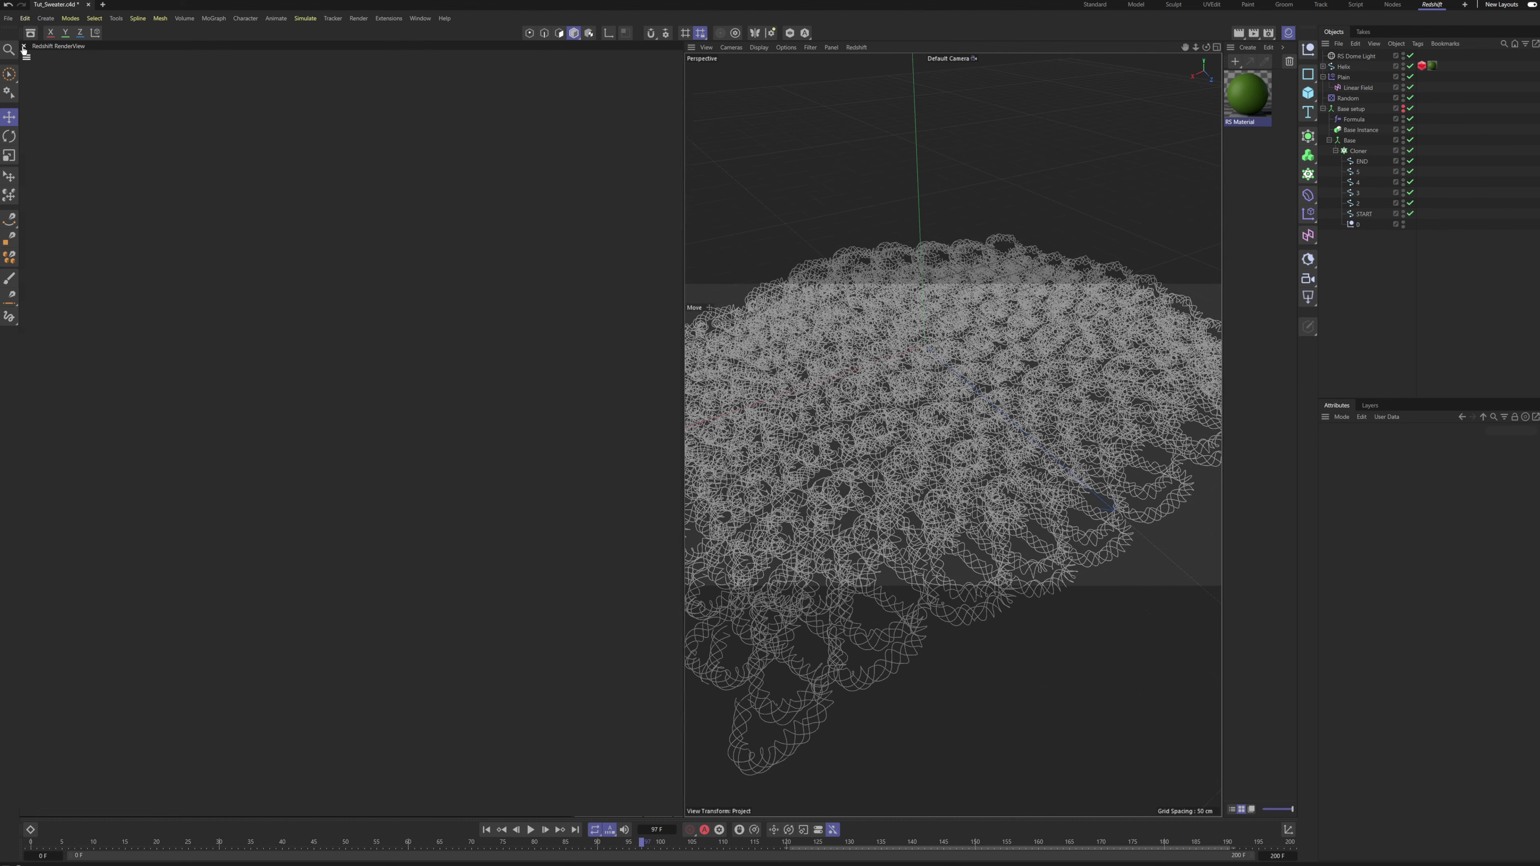
Collapse the Base setup group, expand the Helix, and disable its Spline Wrap deformer to expose the straight twisted yarn.
left_click(1323, 109)
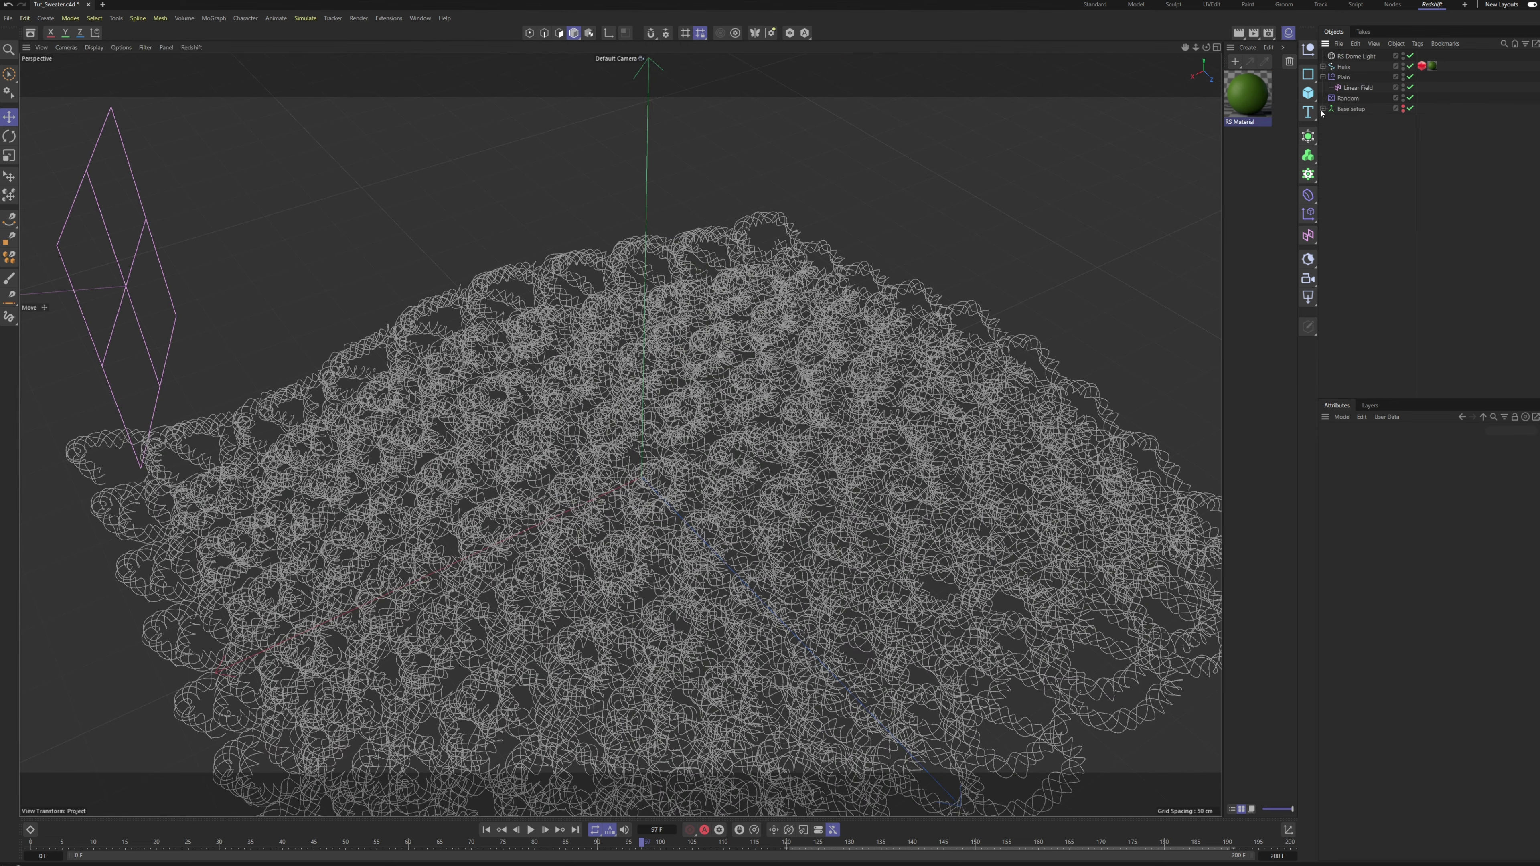
left_click(1324, 66)
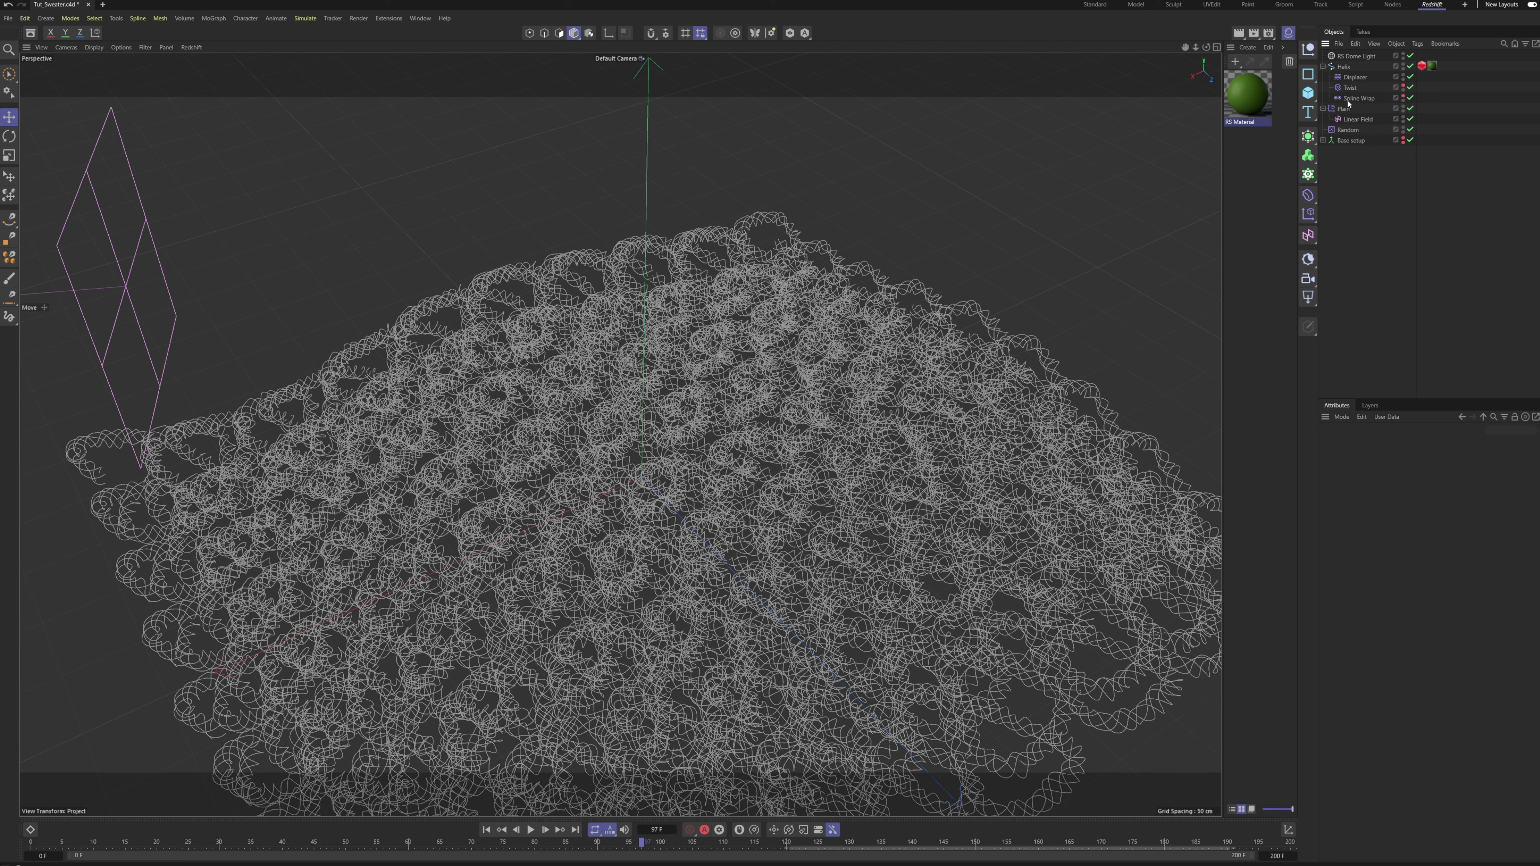
left_click(1410, 98)
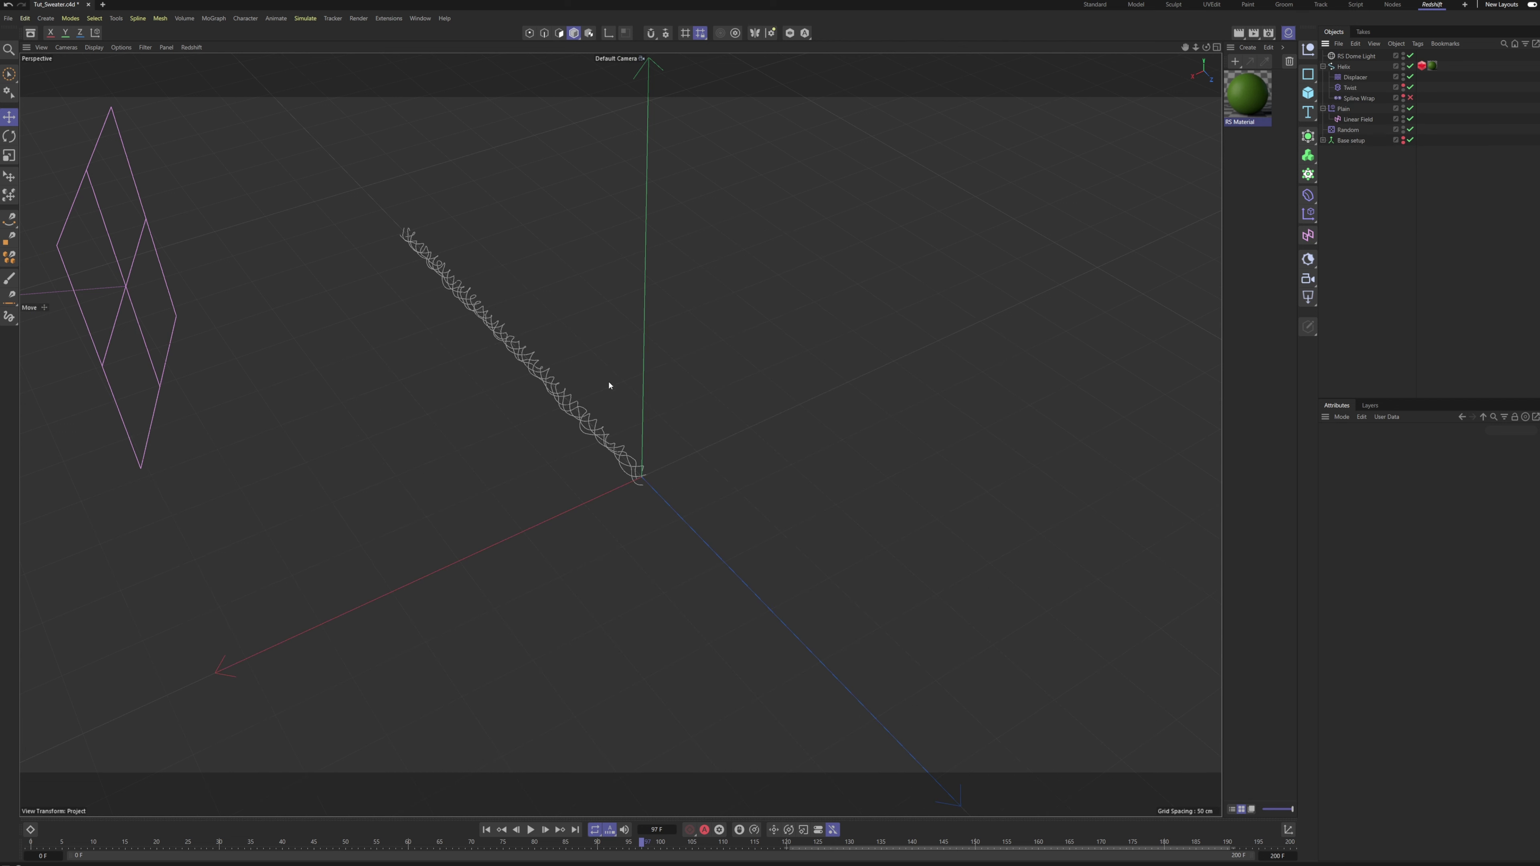
left_click_drag(609, 386, 766, 413, "alt")
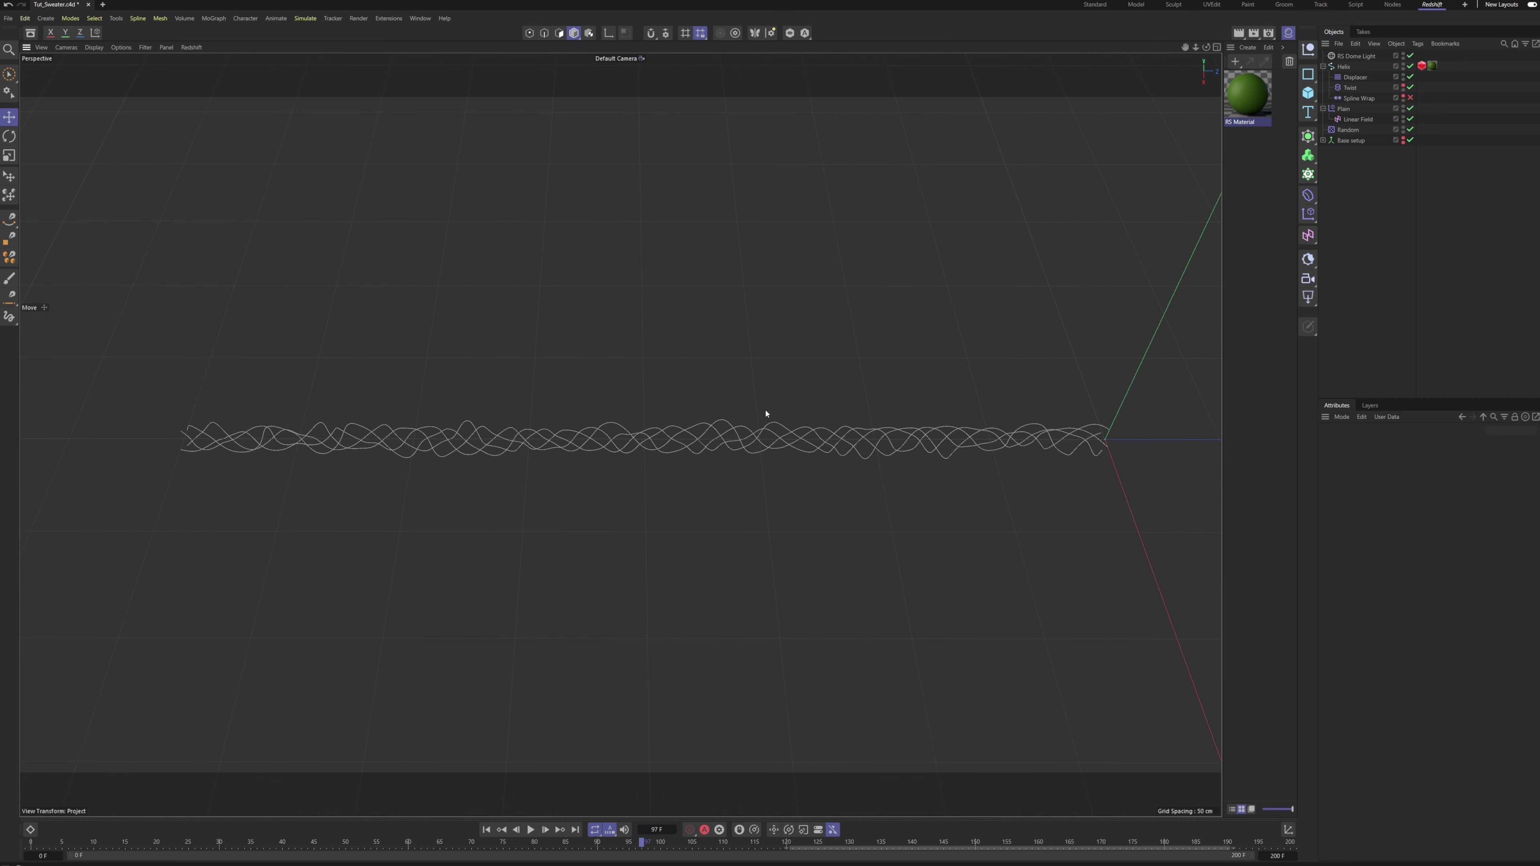
Add a Cloner object and rename it Hair.
left_click(1308, 174)
left_click(1353, 190)
double_click(1346, 56)
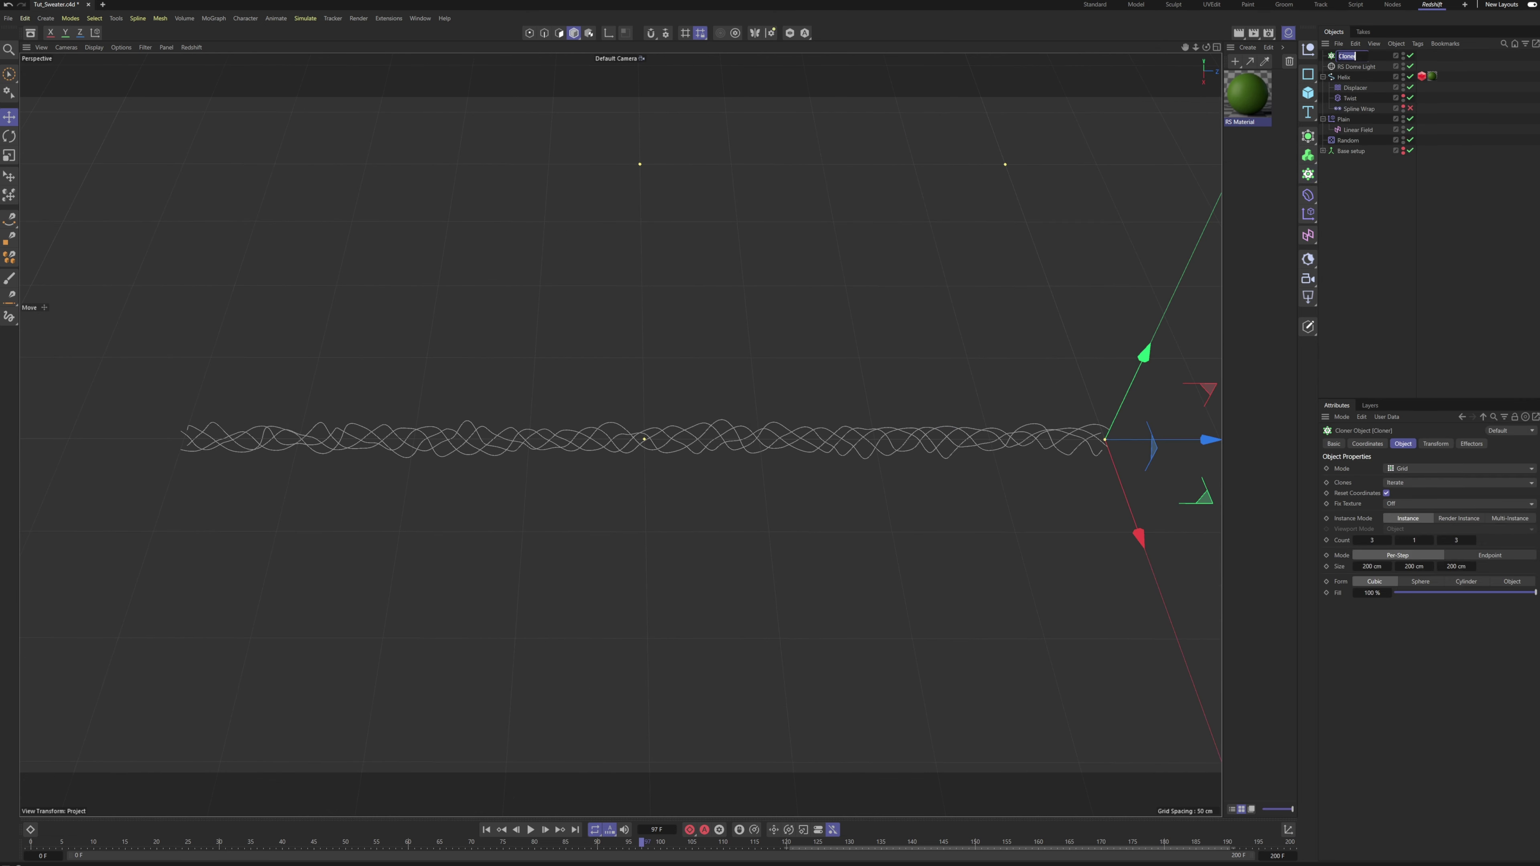
type("Hair")
key("Return")
Create an Arc spline, convert it to an editable spline, and switch to point editing.
left_click(1308, 75)
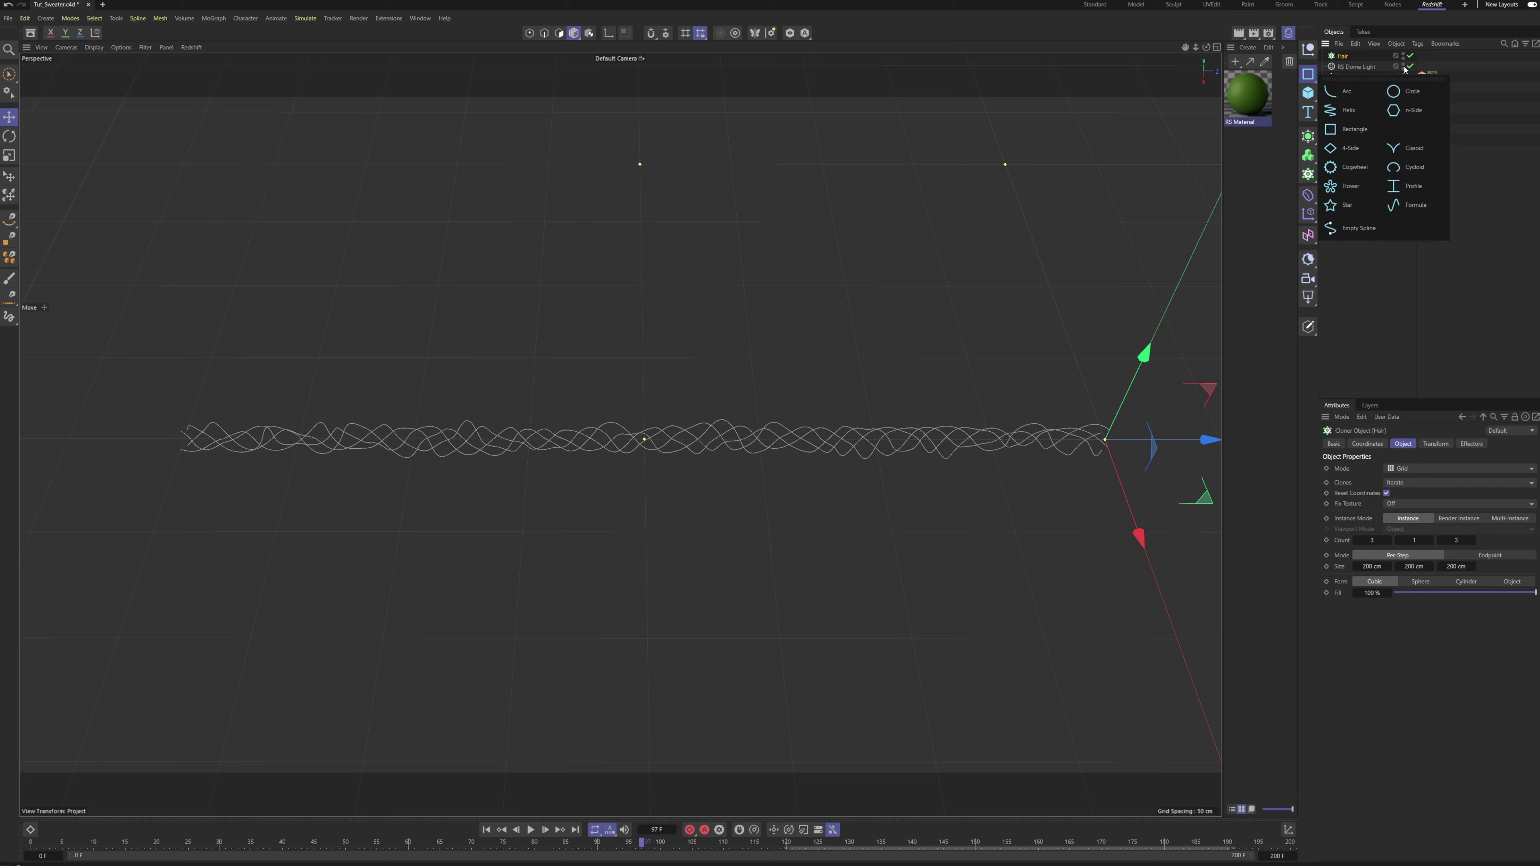
left_click(1353, 92)
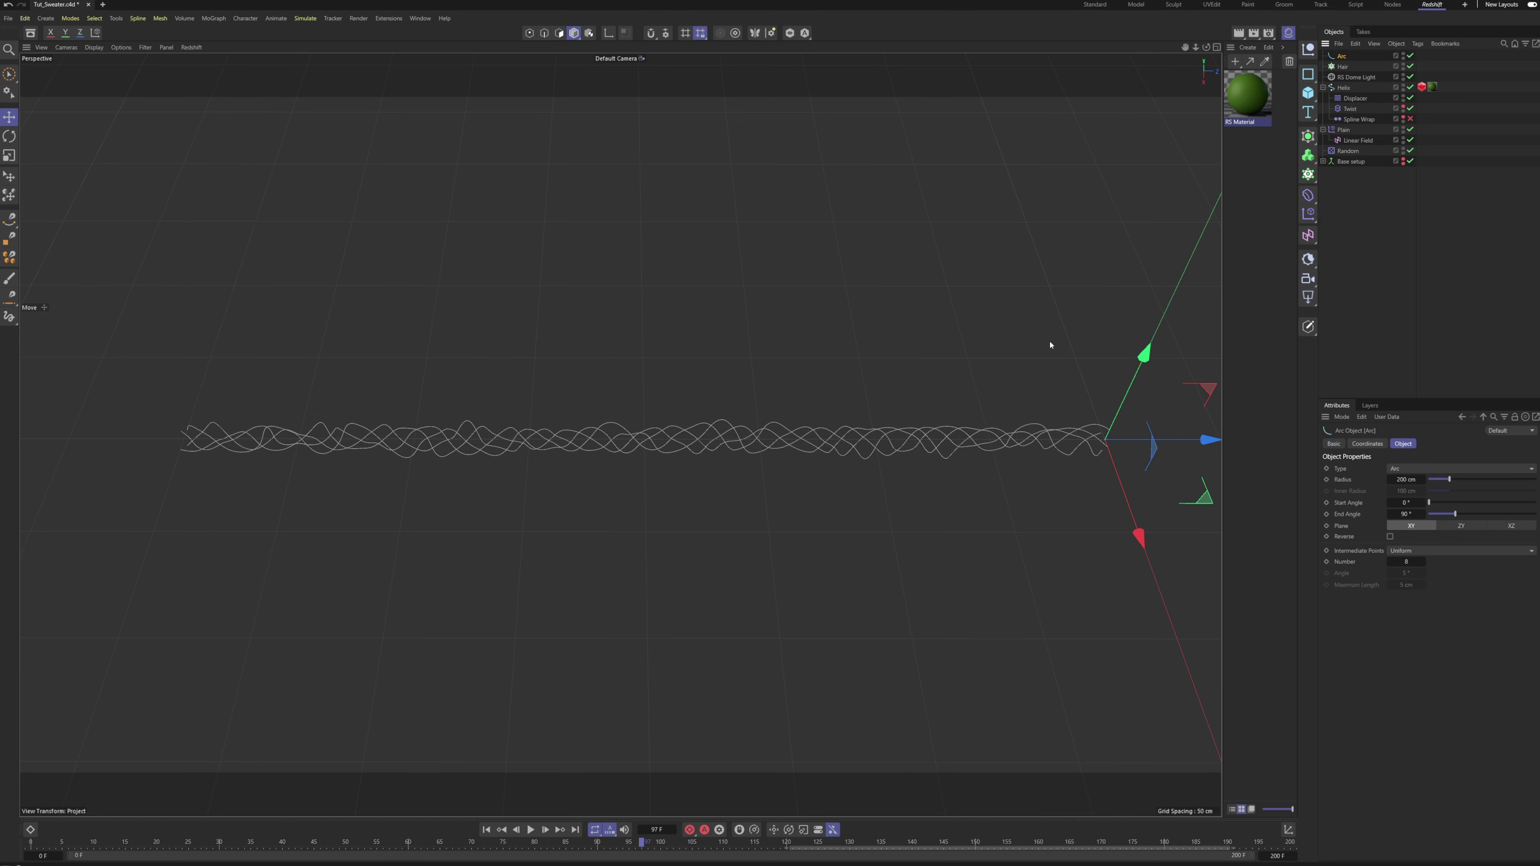
left_click_drag(1050, 345, 623, 372, "alt")
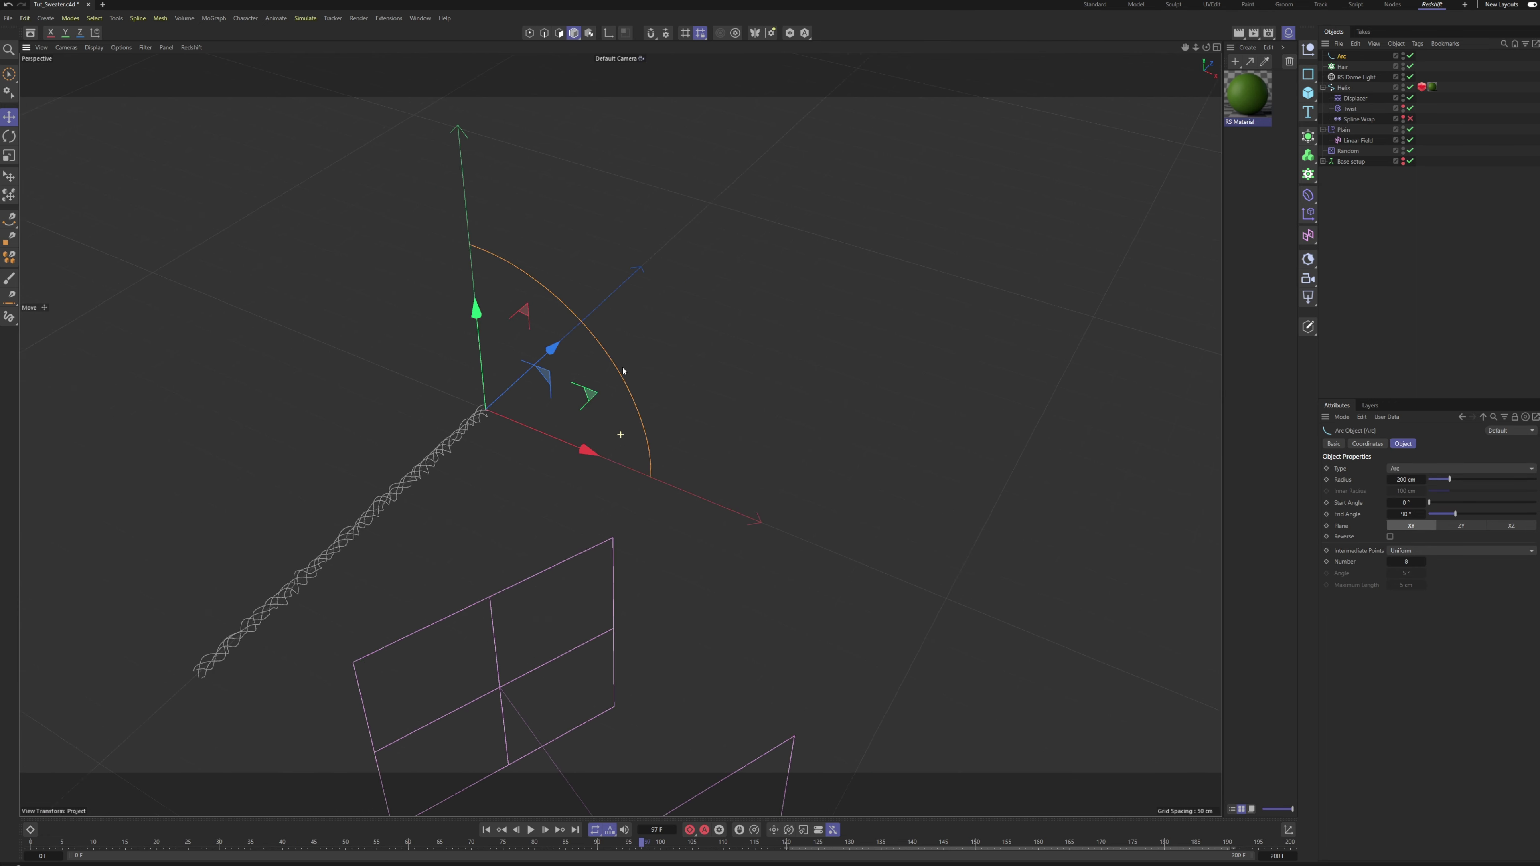
middle_click_drag(623, 371, 757, 373, "alt")
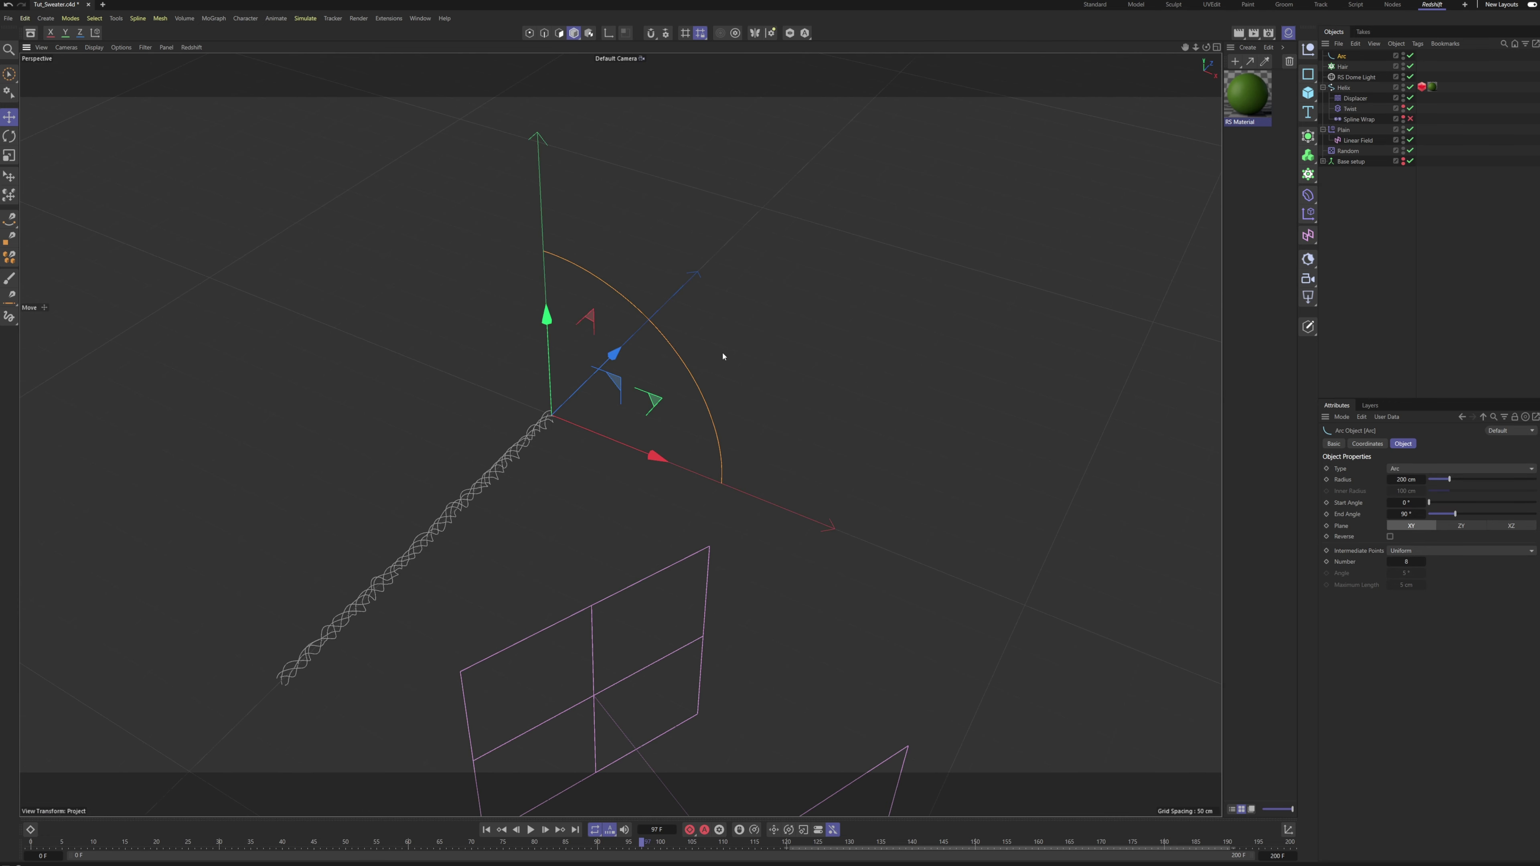
key("c")
left_click(530, 33)
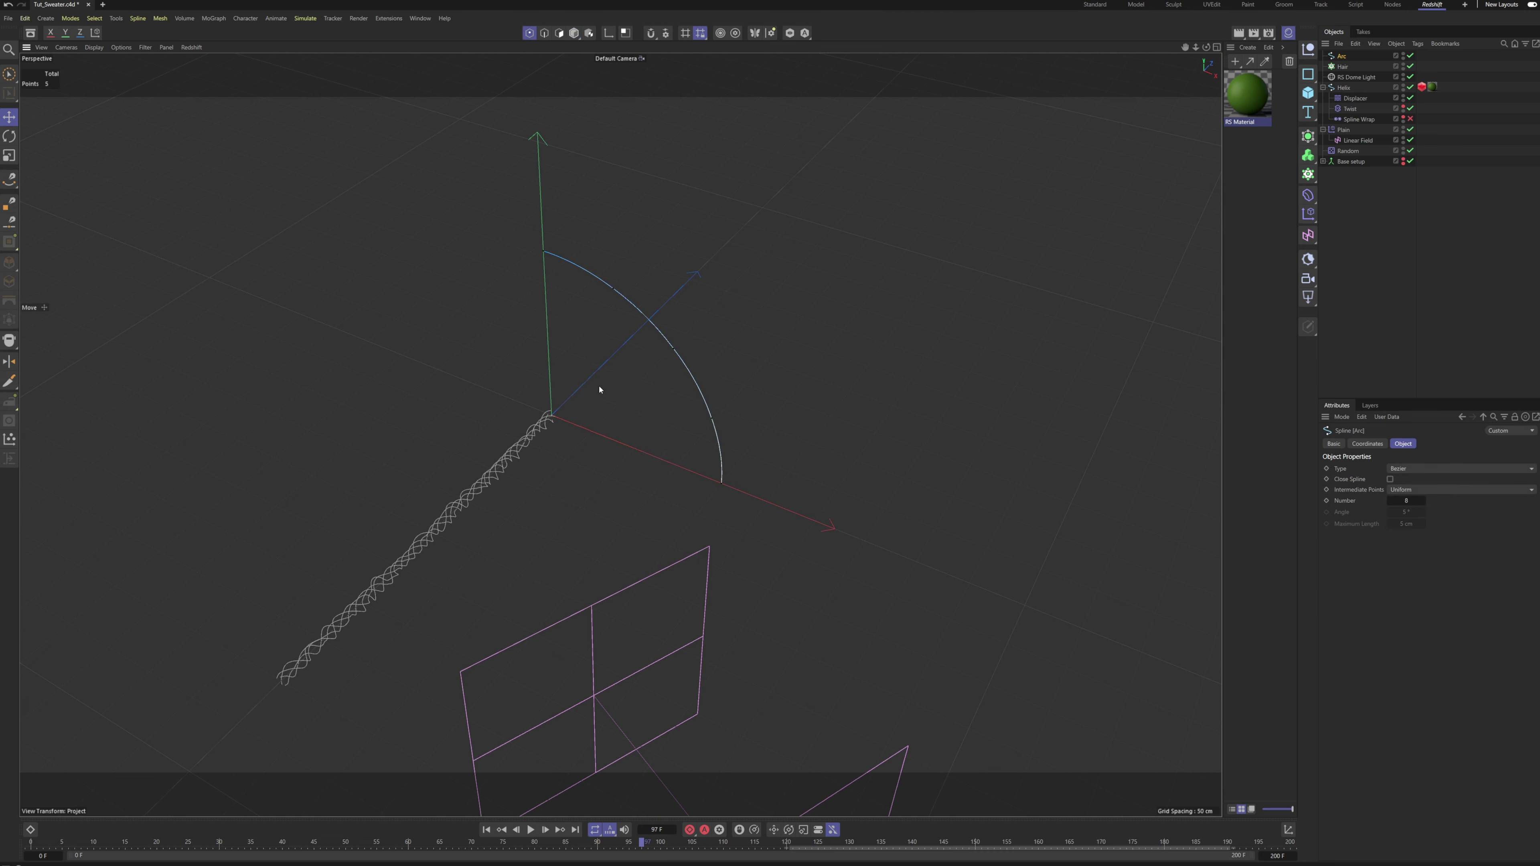
Reshape the arc by moving its lowest points inward along the X axis, one point at a time.
left_click_drag(598, 389, 777, 456, "alt")
left_click(758, 484)
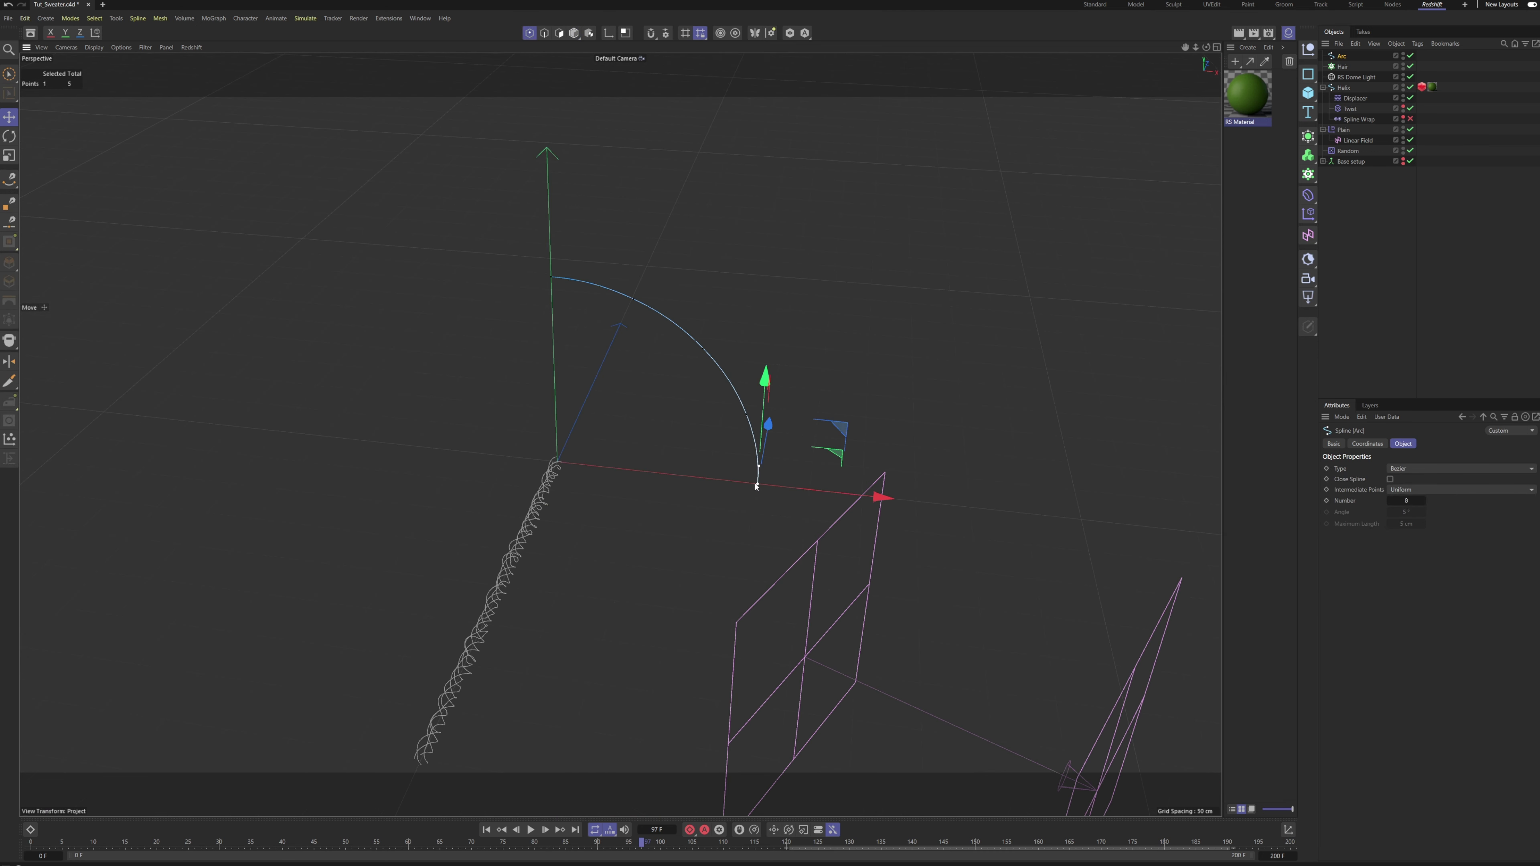
left_click_drag(878, 495, 794, 487)
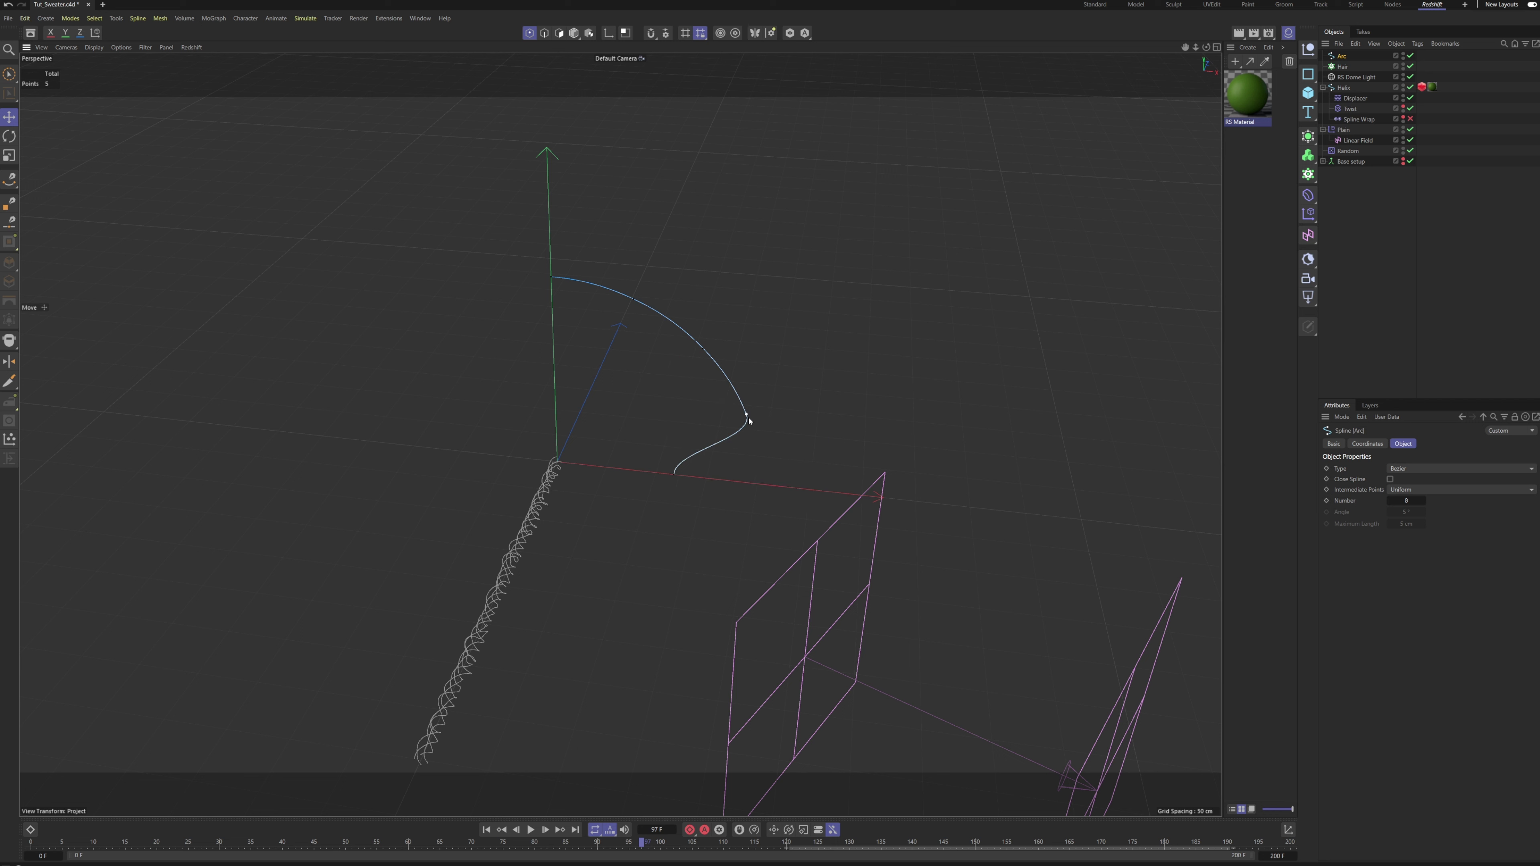
left_click(749, 416)
left_click_drag(869, 427, 791, 419)
left_click(710, 355)
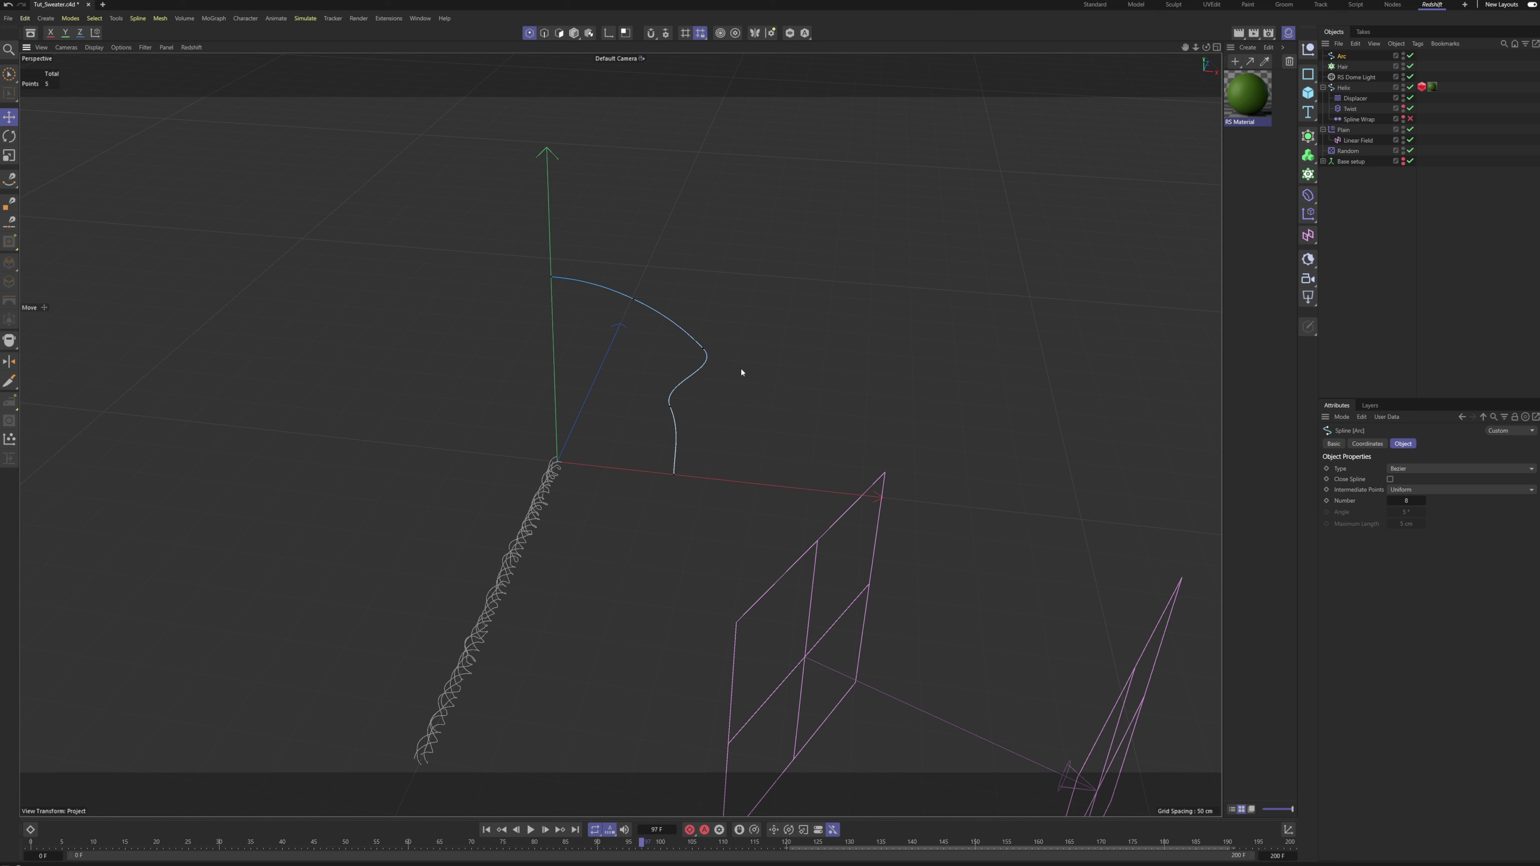